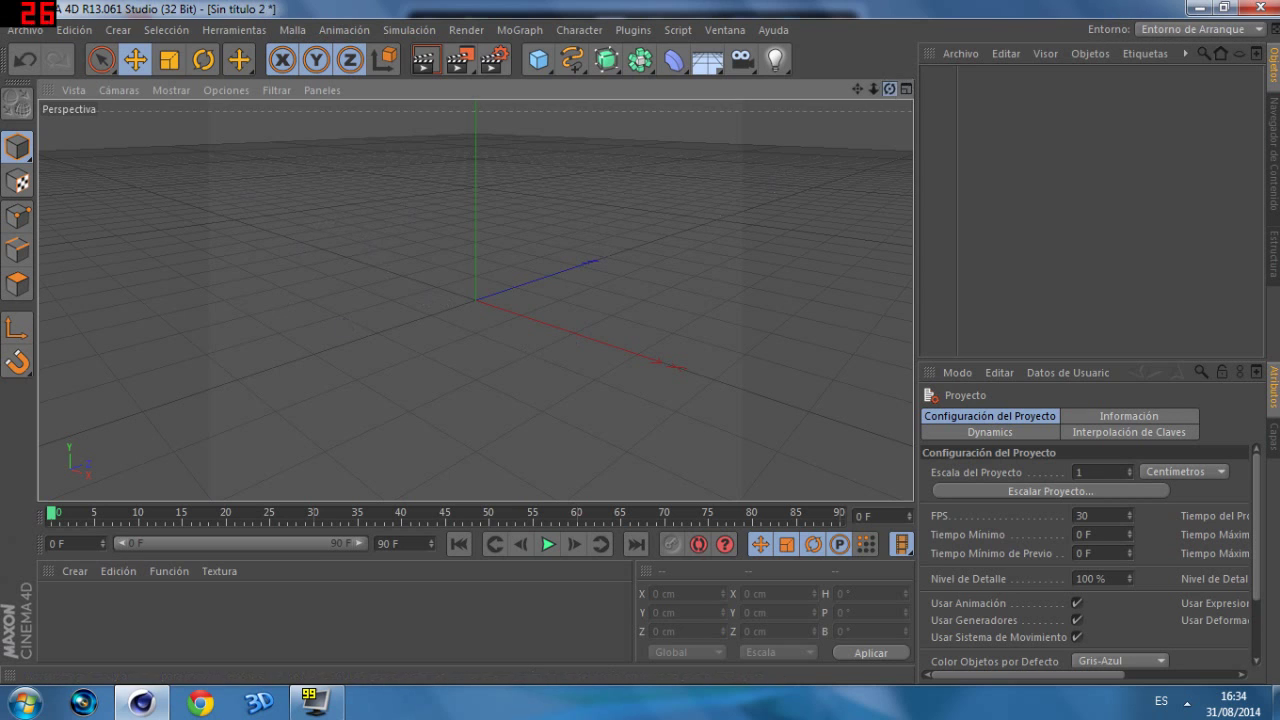
Step: Add a 400 × 400 cm Plano and nest a Desplazador deformer under it in the Object Manager
{"action": "left_click_drag", "start_coordinate": [537, 62], "coordinate": [757, 120]}
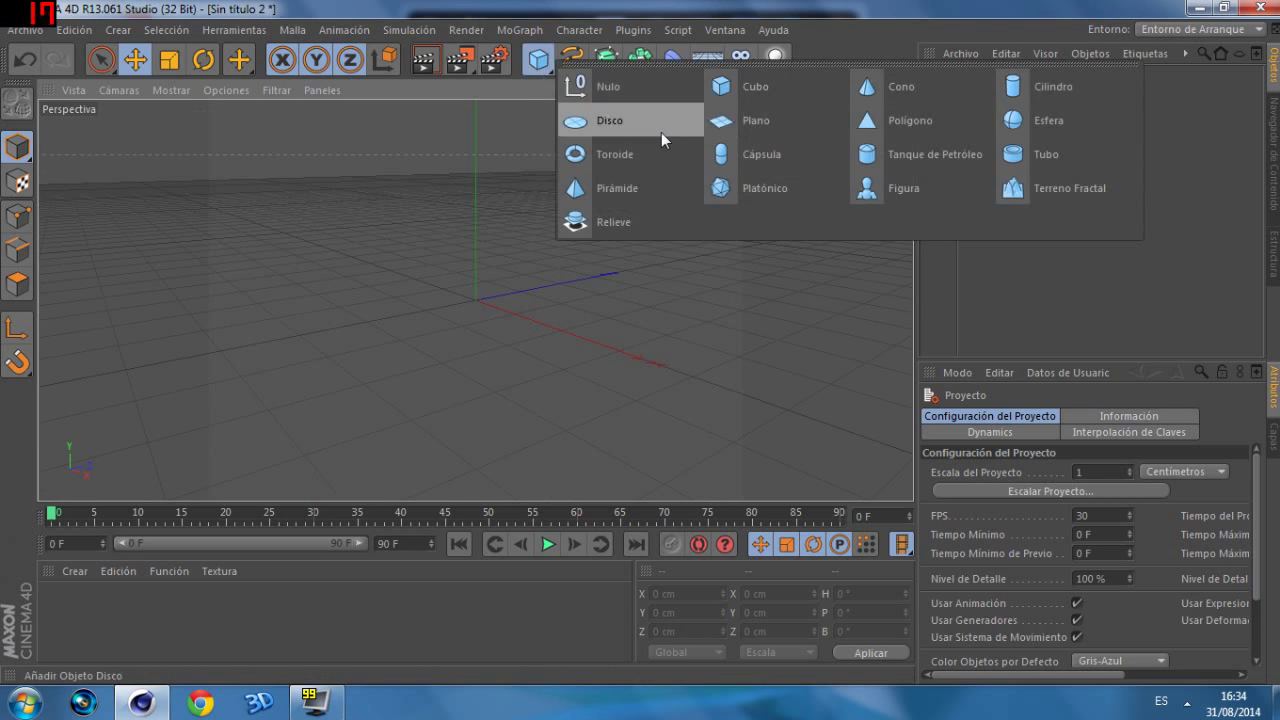
{"action": "left_click_drag", "start_coordinate": [873, 89], "coordinate": [879, 92]}
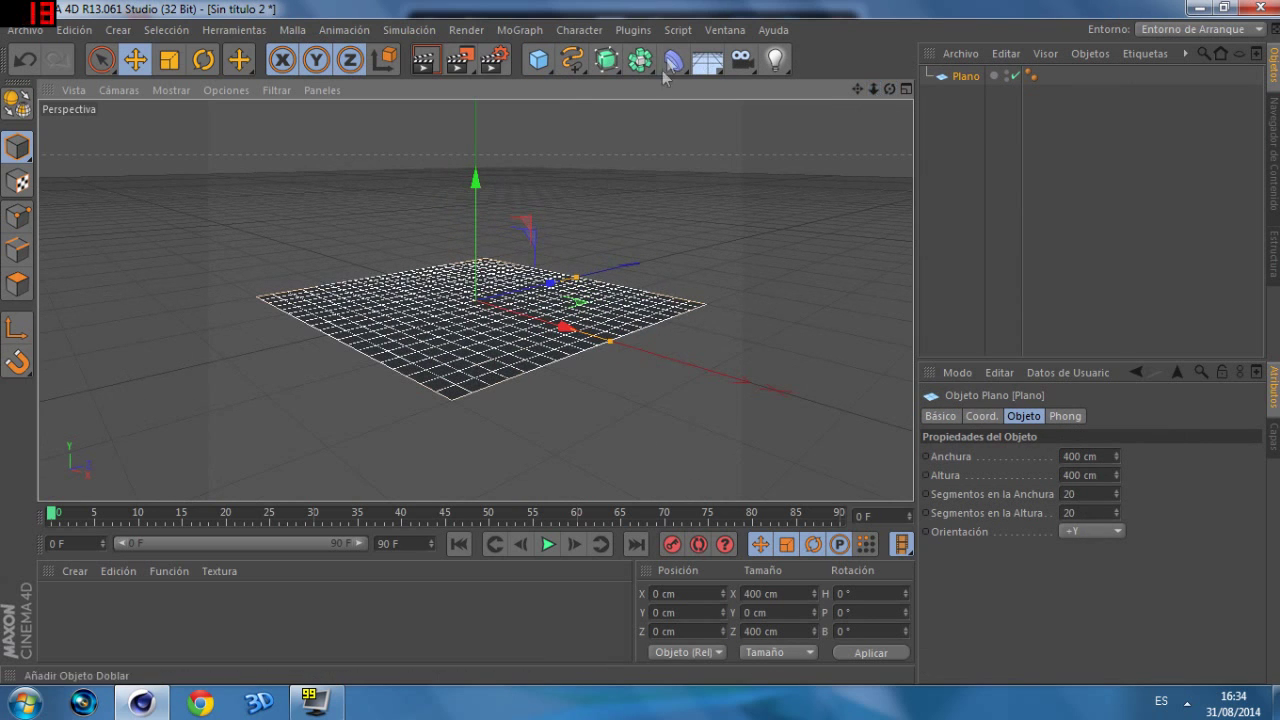
{"action": "left_click_drag", "start_coordinate": [669, 58], "coordinate": [670, 290]}
{"action": "left_click_drag", "start_coordinate": [964, 81], "coordinate": [963, 100]}
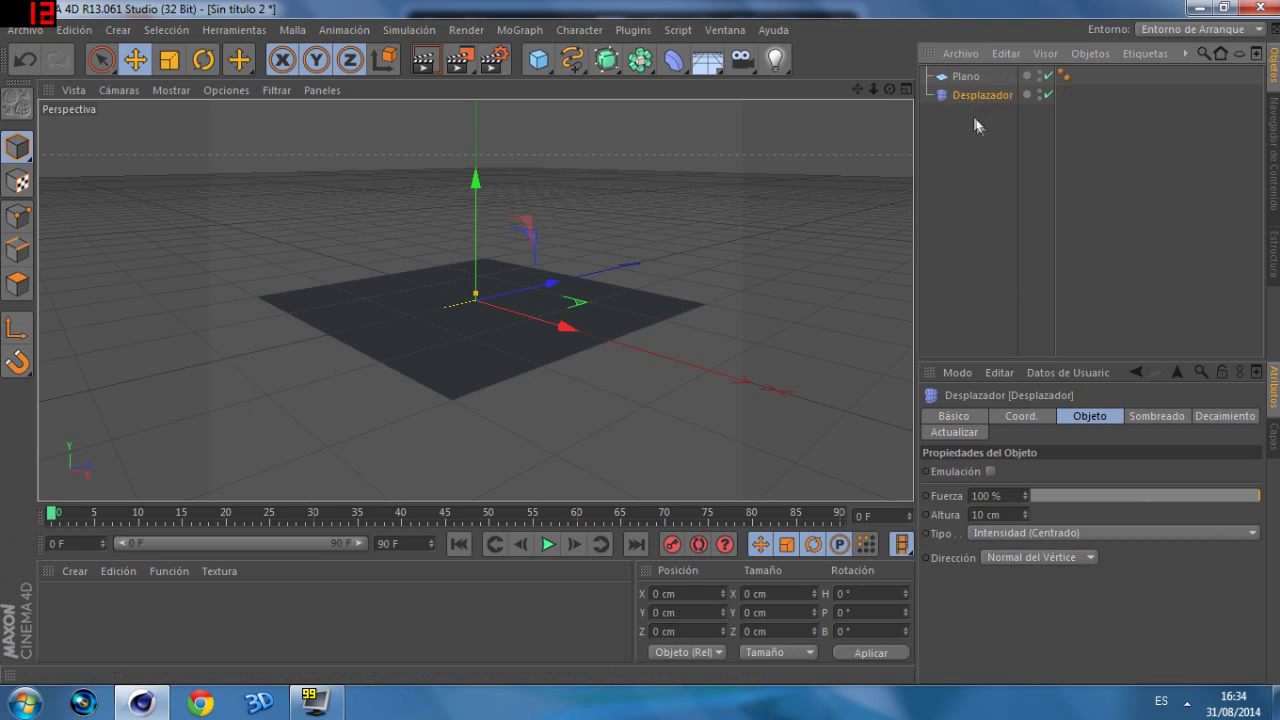
{"action": "mouse_move", "coordinate": [978, 95]}
{"action": "left_mouse_down"}
{"action": "mouse_move", "coordinate": [962, 76]}
{"action": "mouse_move", "coordinate": [961, 97]}
{"action": "left_mouse_up"}
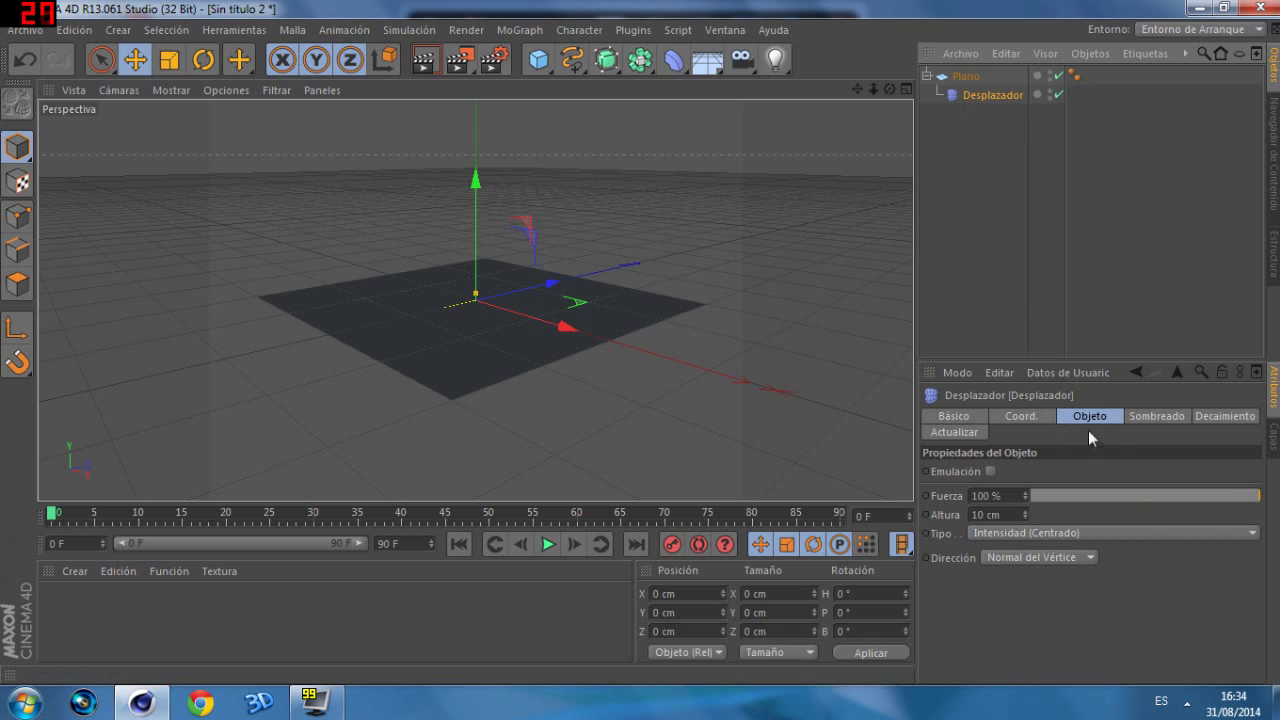
{"action": "left_click", "coordinate": [1156, 411]}
Step: Assign a Ruido (Noise) shader to the displacer's Shader slot
{"action": "left_click", "coordinate": [1030, 418]}
{"action": "left_click", "coordinate": [955, 432]}
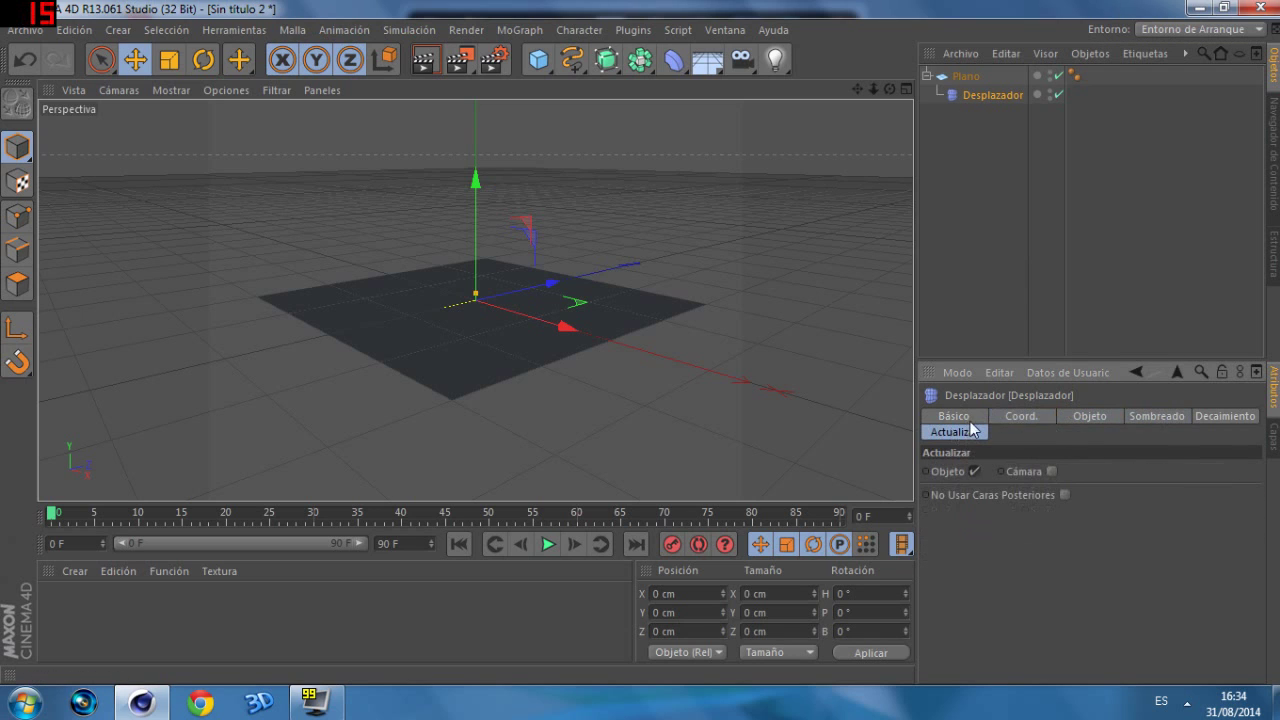
{"action": "left_click", "coordinate": [960, 416]}
{"action": "left_click", "coordinate": [1237, 413]}
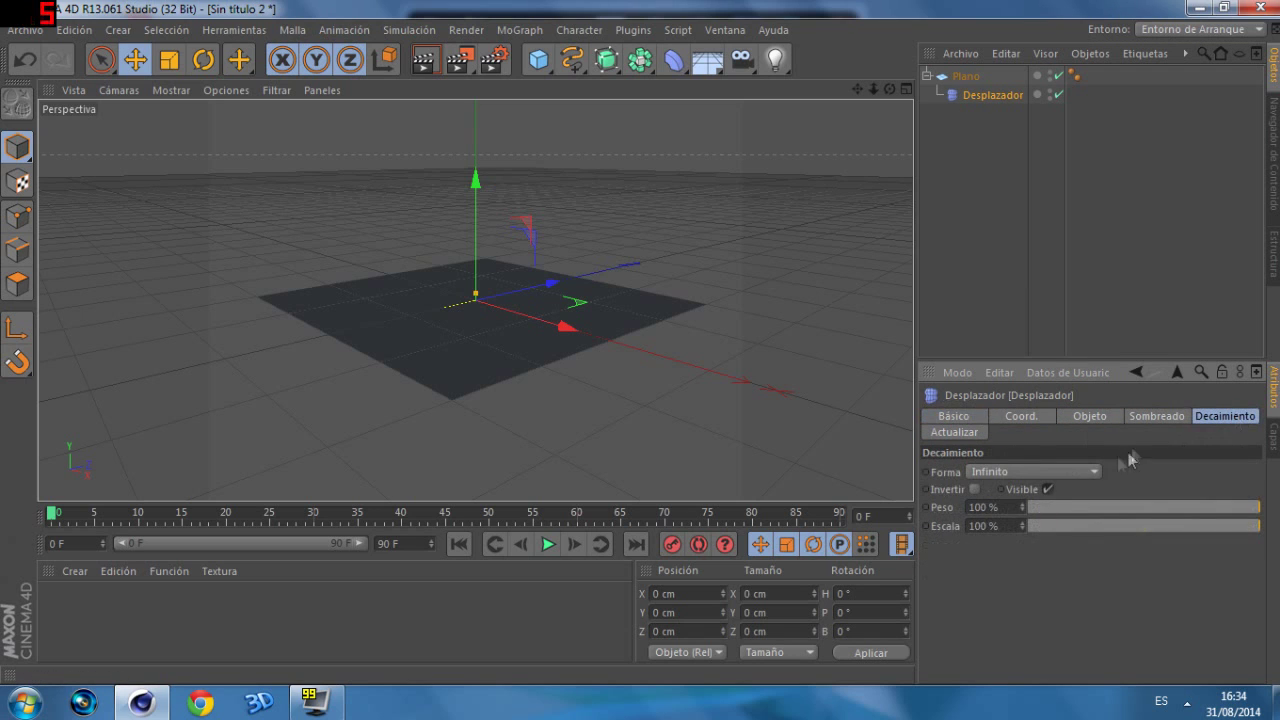
{"action": "left_click", "coordinate": [1053, 475]}
{"action": "left_click", "coordinate": [1053, 475]}
{"action": "left_click", "coordinate": [1180, 420]}
{"action": "left_click", "coordinate": [979, 491]}
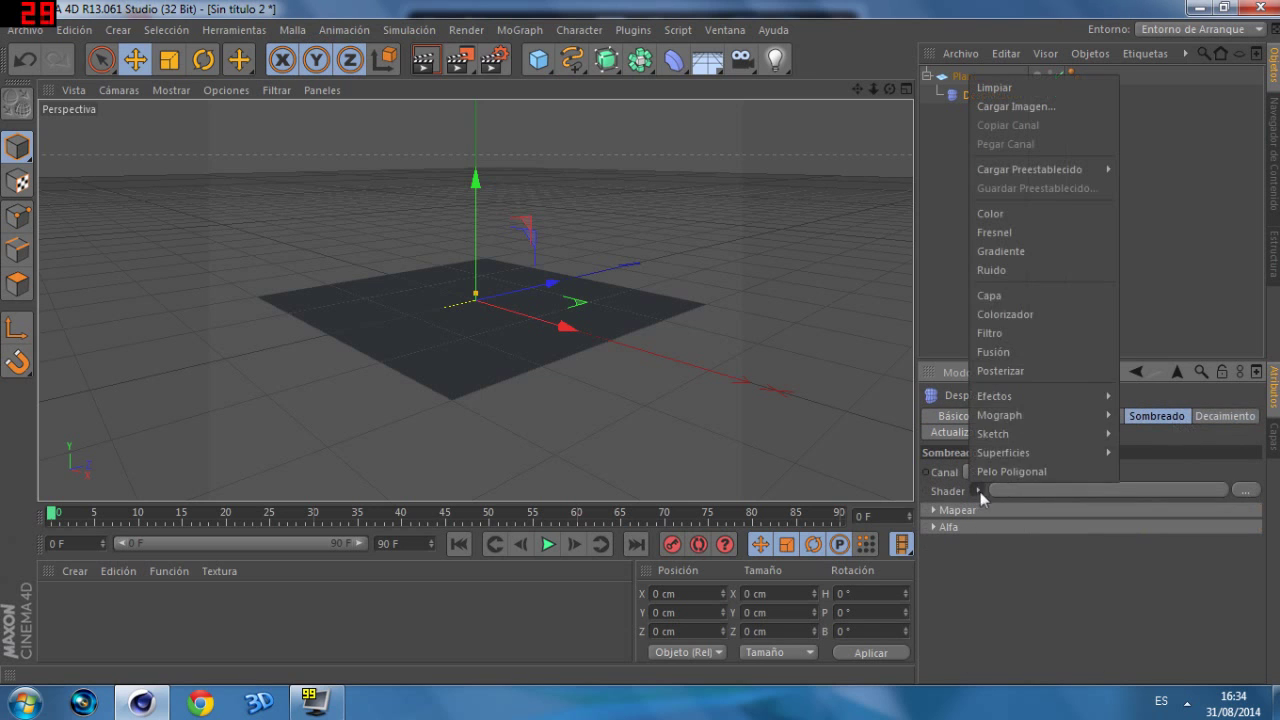
{"action": "left_click", "coordinate": [995, 270]}
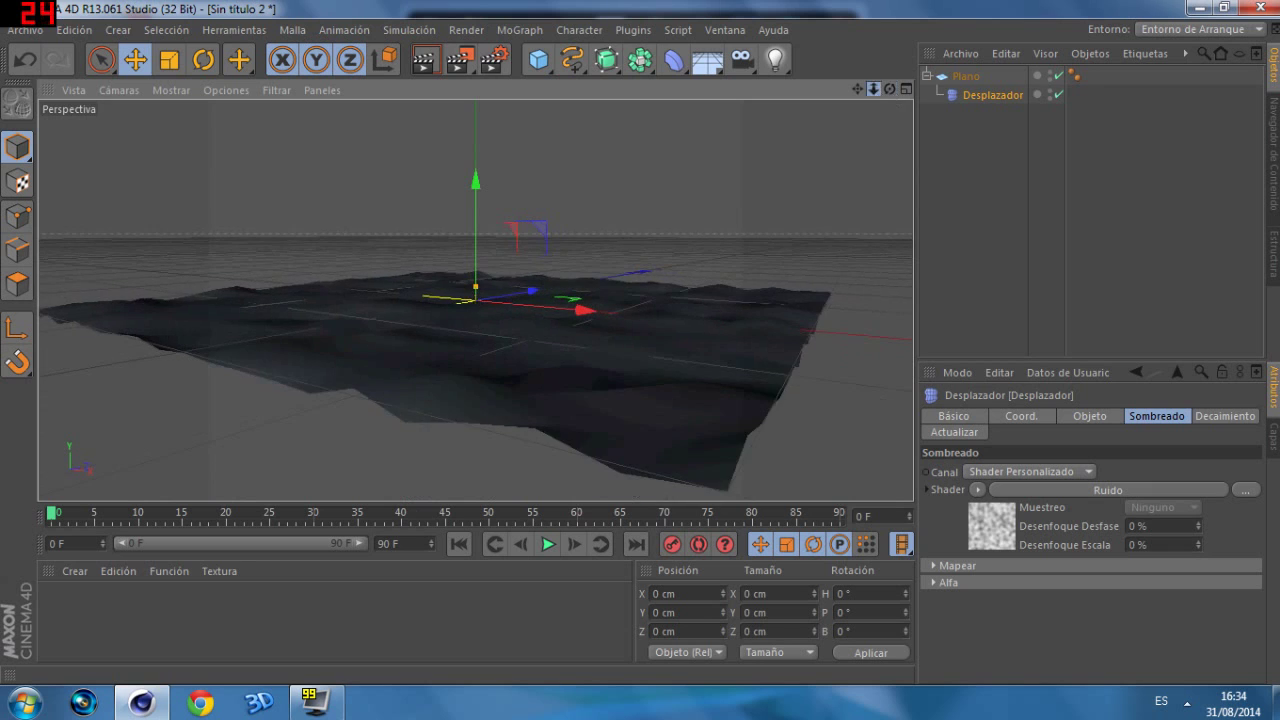
Step: Set the displacer's Altura to 50 cm
{"action": "left_click_drag", "start_coordinate": [873, 89], "coordinate": [1035, 85]}
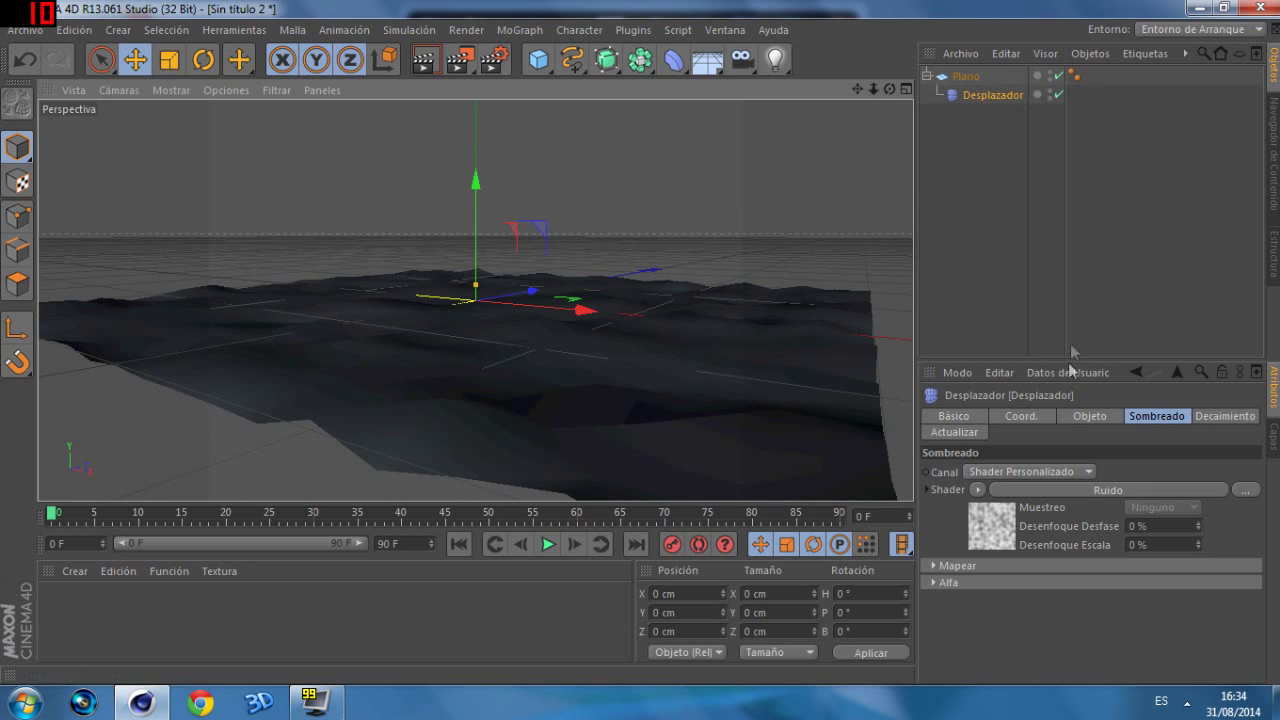
{"action": "left_click", "coordinate": [1093, 416]}
{"action": "left_click", "coordinate": [1021, 511]}
{"action": "type", "text": "50"}
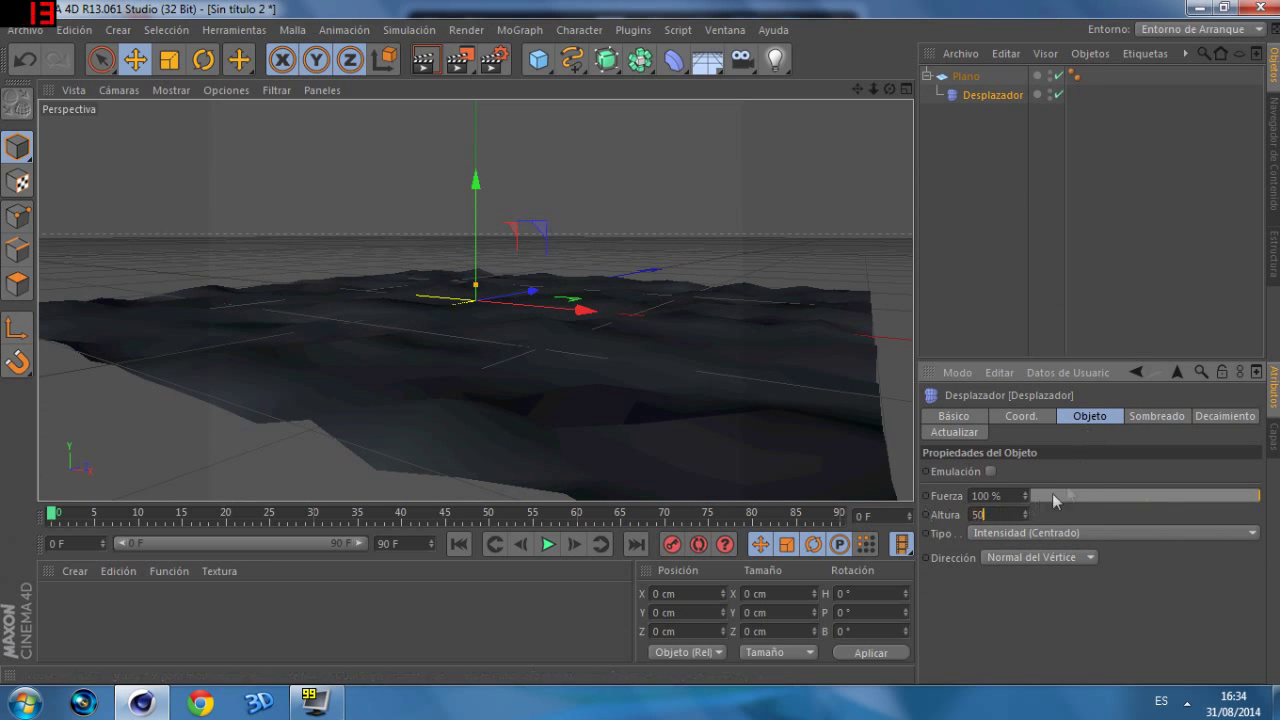
{"action": "key", "text": "Return"}
{"action": "left_click", "coordinate": [965, 76]}
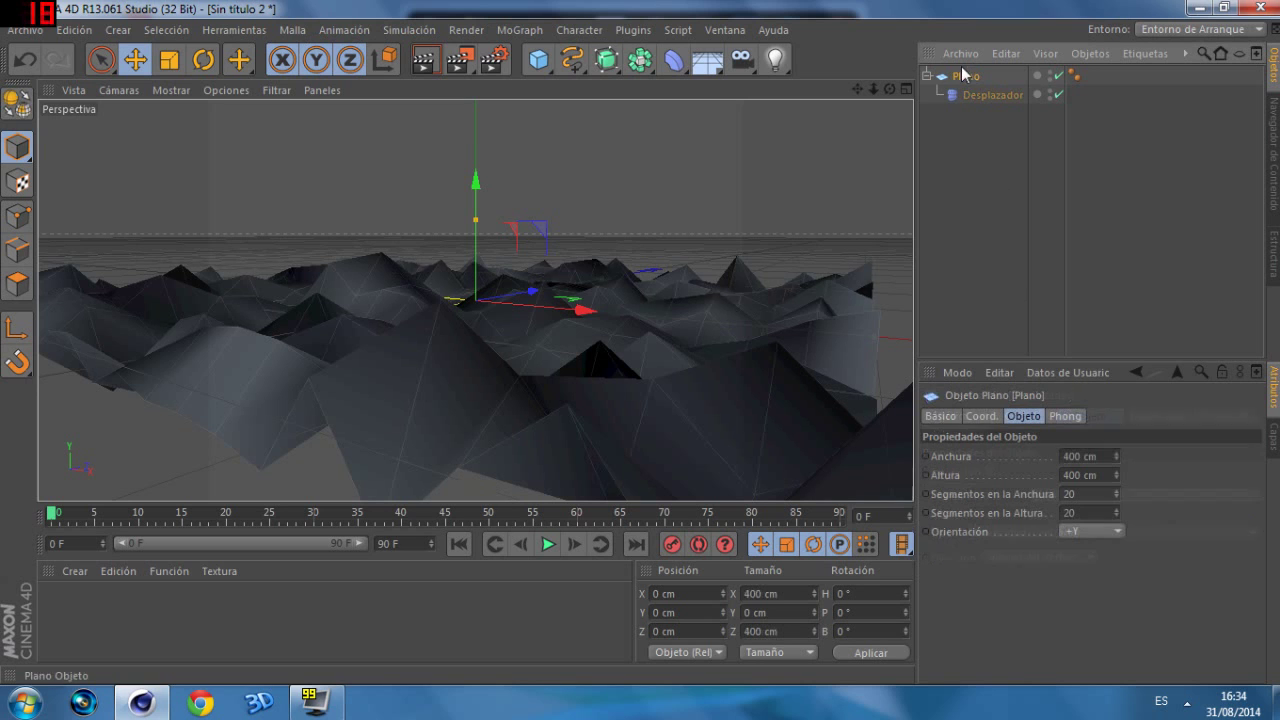
Step: Resize the plane to 8000 × 8000 cm with 80 × 80 segments
{"action": "left_click", "coordinate": [1065, 456]}
{"action": "type", "text": "80"}
{"action": "key", "text": "Tab"}
{"action": "type", "text": "8"}
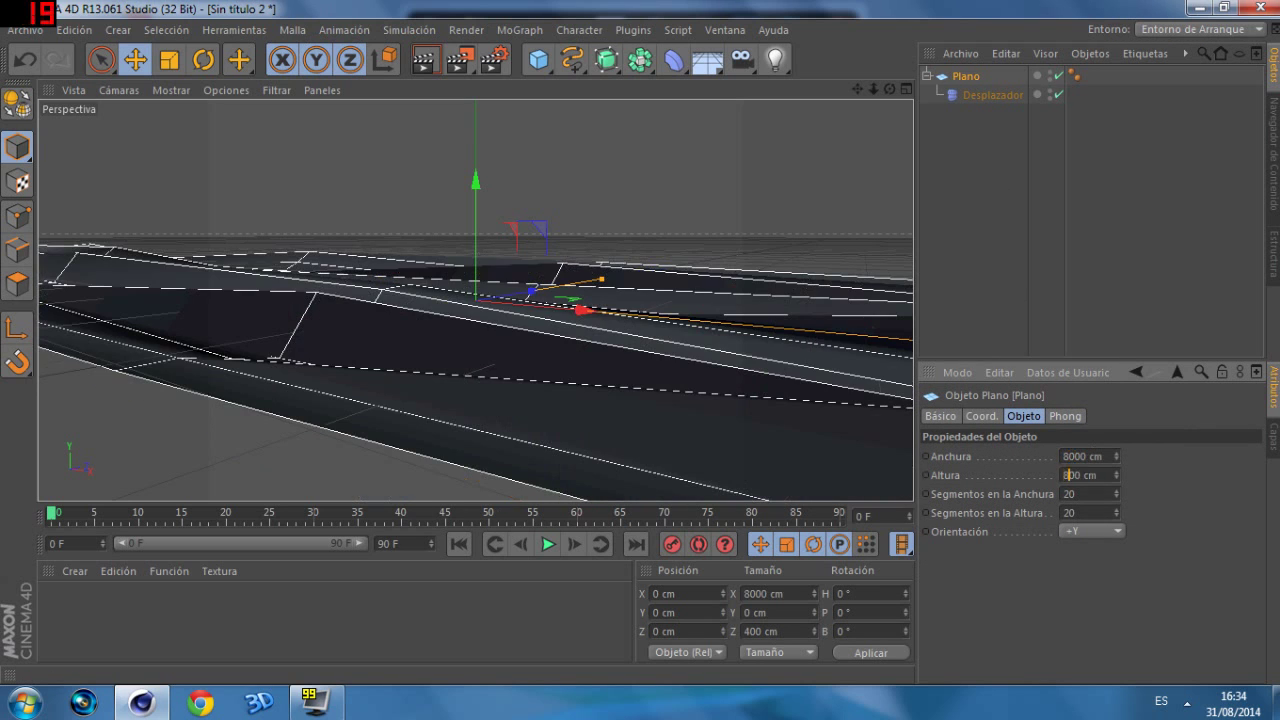
{"action": "key", "text": "Tab"}
{"action": "type", "text": "80"}
{"action": "key", "text": "Tab"}
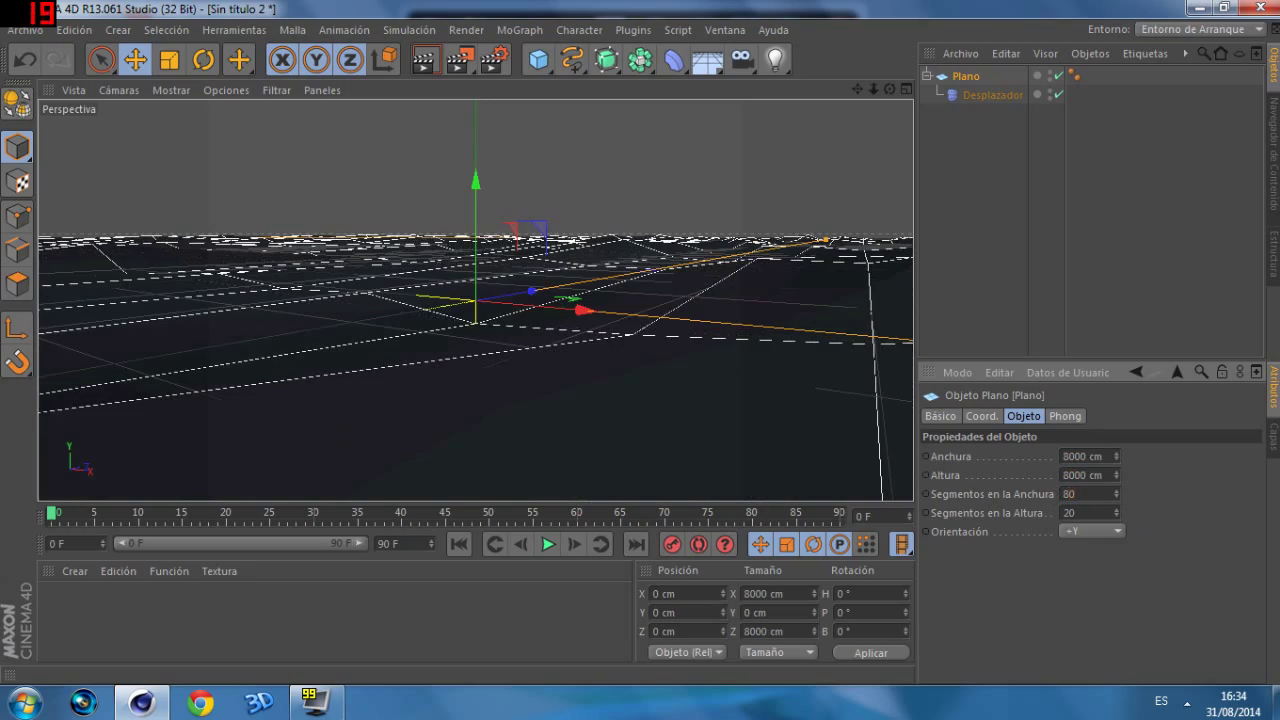
{"action": "key", "text": "Tab"}
{"action": "left_click_drag", "start_coordinate": [873, 89], "coordinate": [889, 96]}
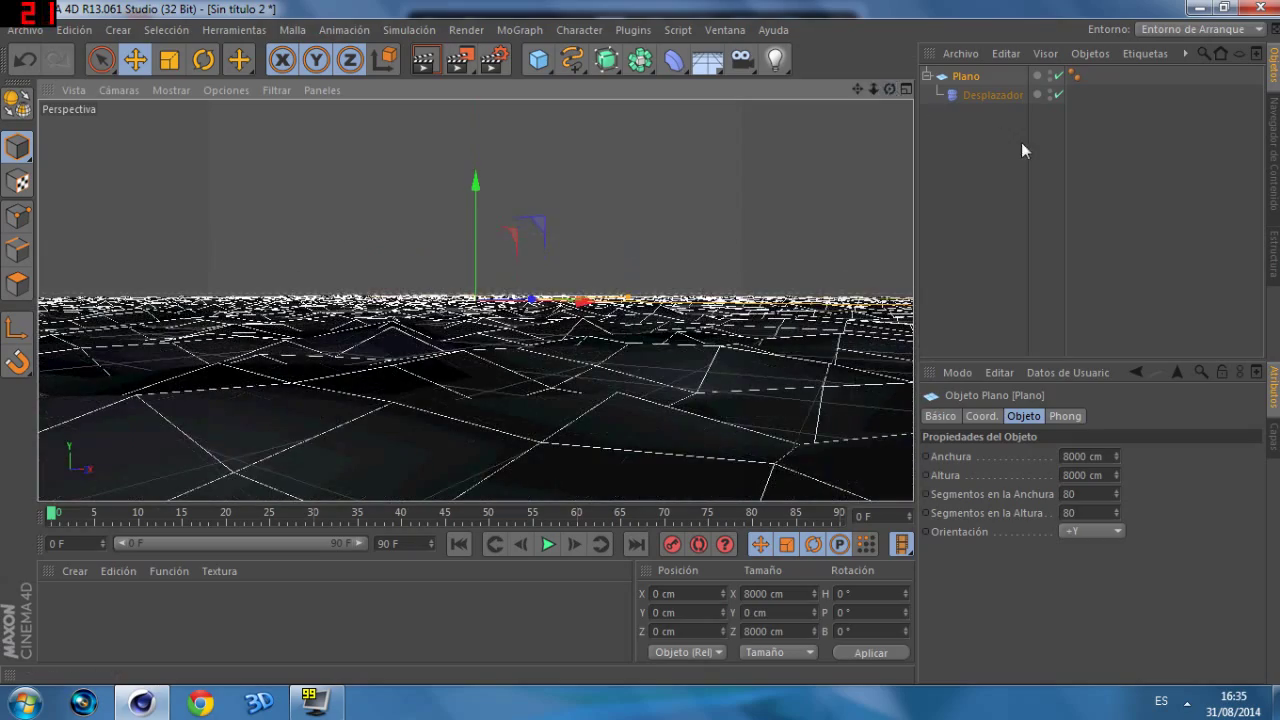
Step: Delete the plane's Phong tag so the terrain shows faceted shading
{"action": "left_click", "coordinate": [1075, 75]}
{"action": "key", "text": "Delete"}
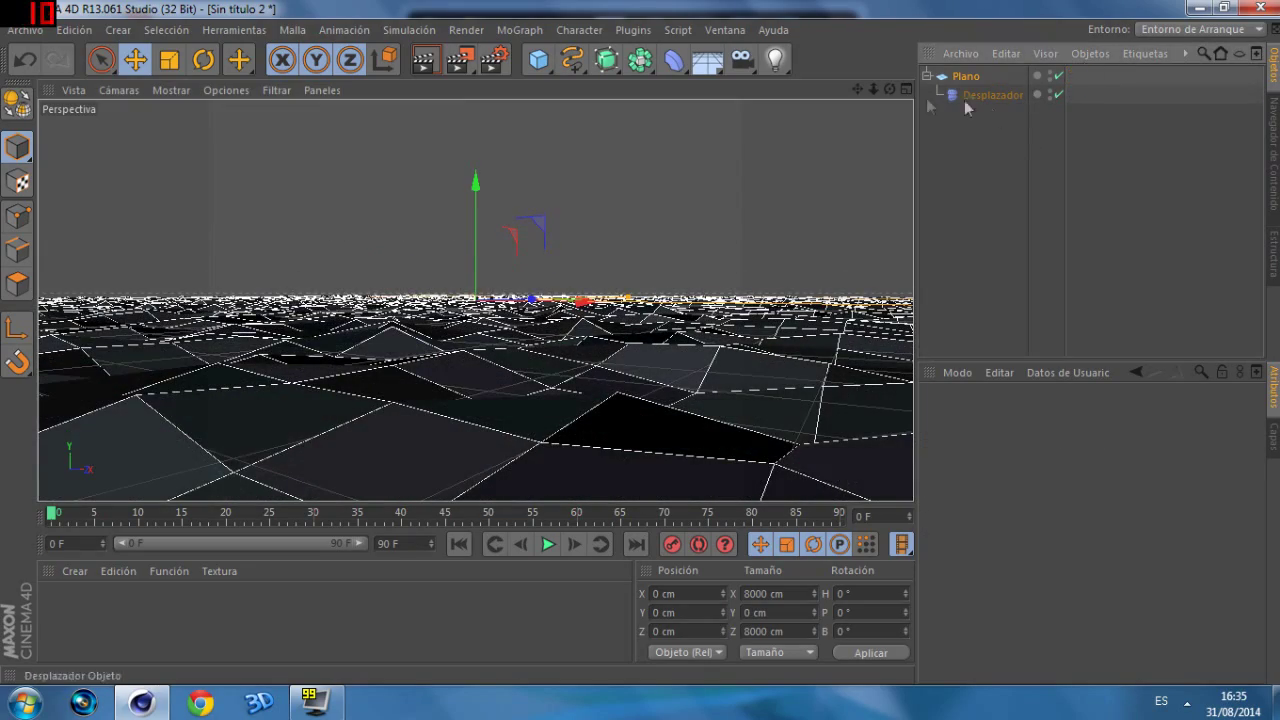
{"action": "left_click_drag", "start_coordinate": [879, 88], "coordinate": [884, 92]}
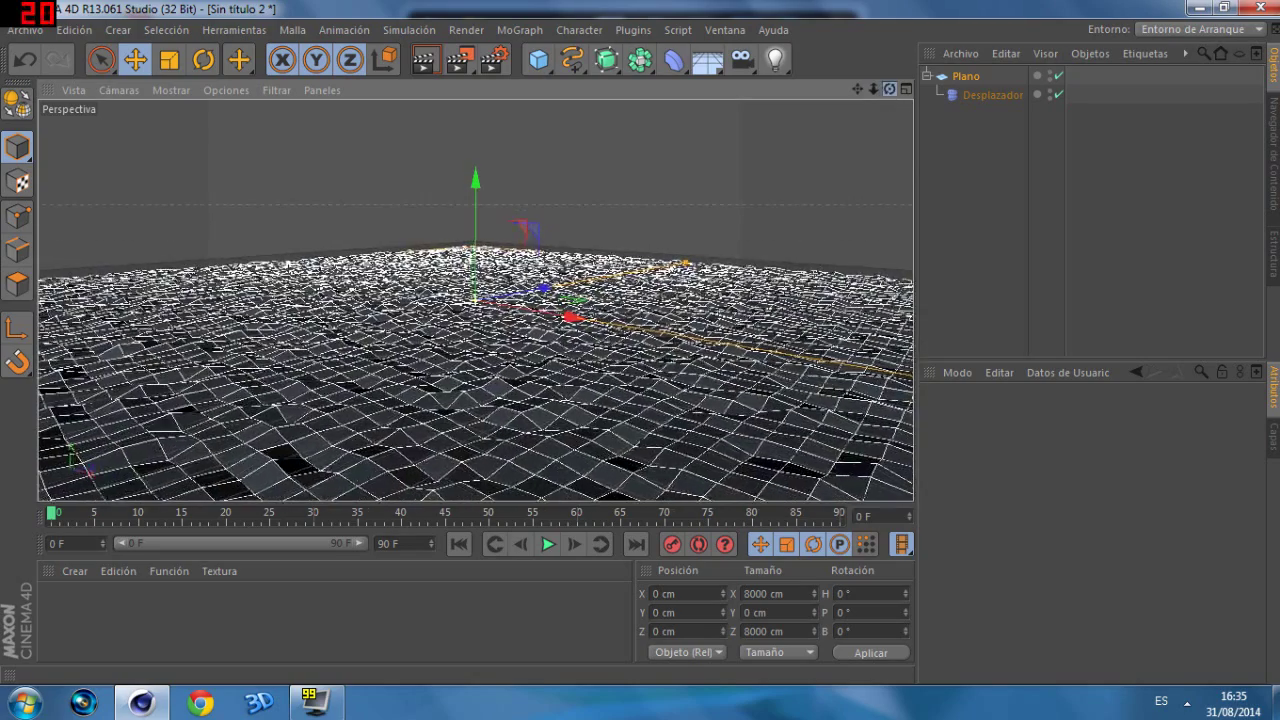
{"action": "left_click", "coordinate": [966, 76]}
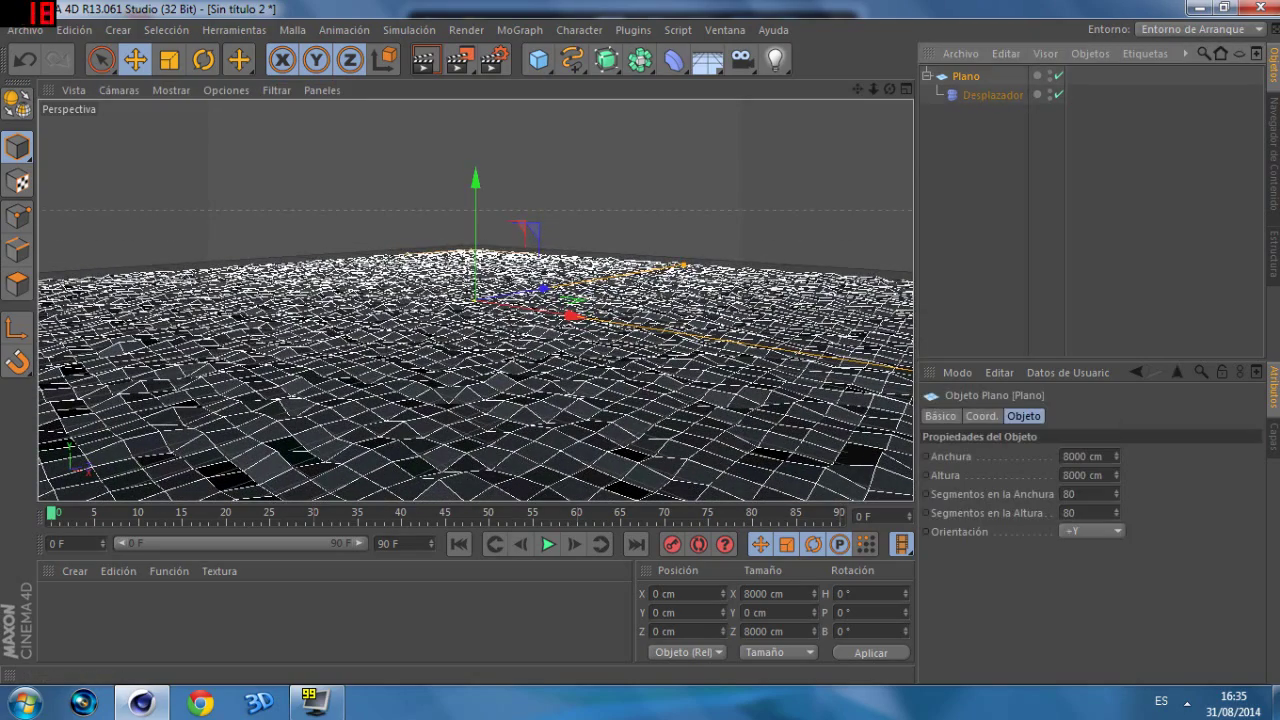
{"action": "left_click_drag", "start_coordinate": [889, 89], "coordinate": [873, 89]}
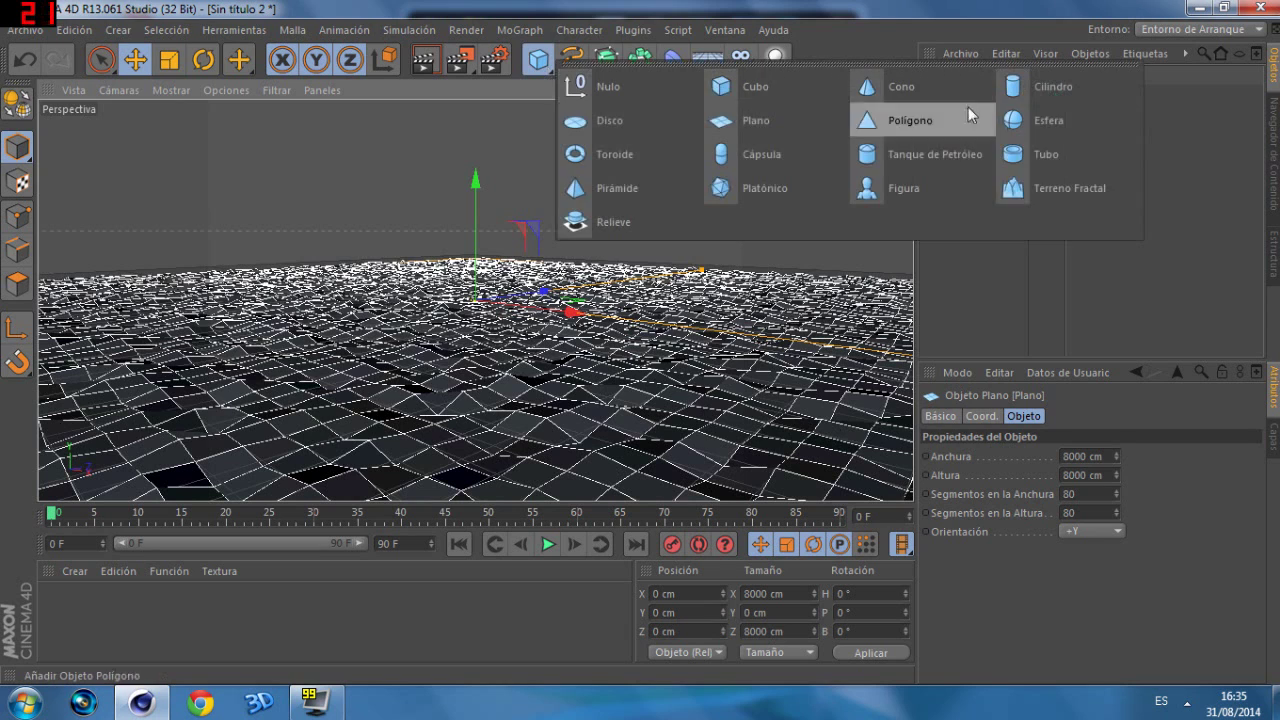
Step: Add a Terreno Fractal and scale it up to about 3662 cm
{"action": "left_click_drag", "start_coordinate": [547, 66], "coordinate": [1055, 188]}
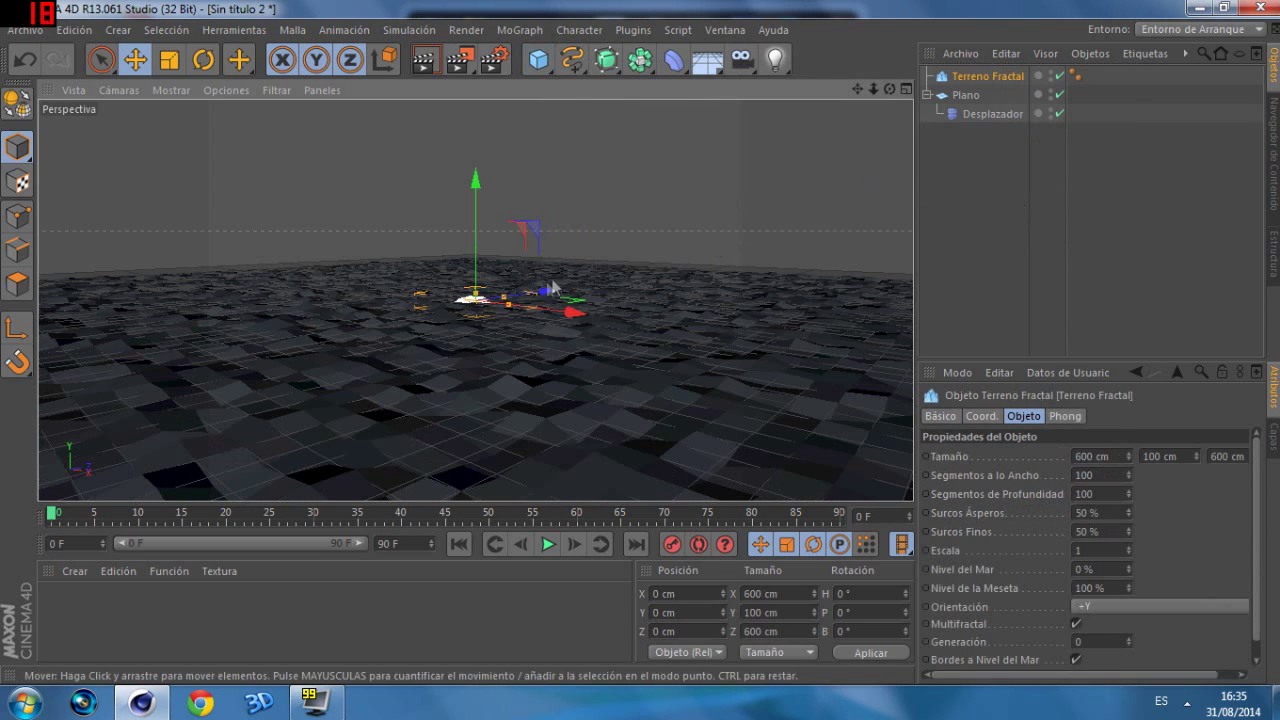
{"action": "key", "text": "t"}
{"action": "left_click_drag", "start_coordinate": [579, 311], "coordinate": [860, 385]}
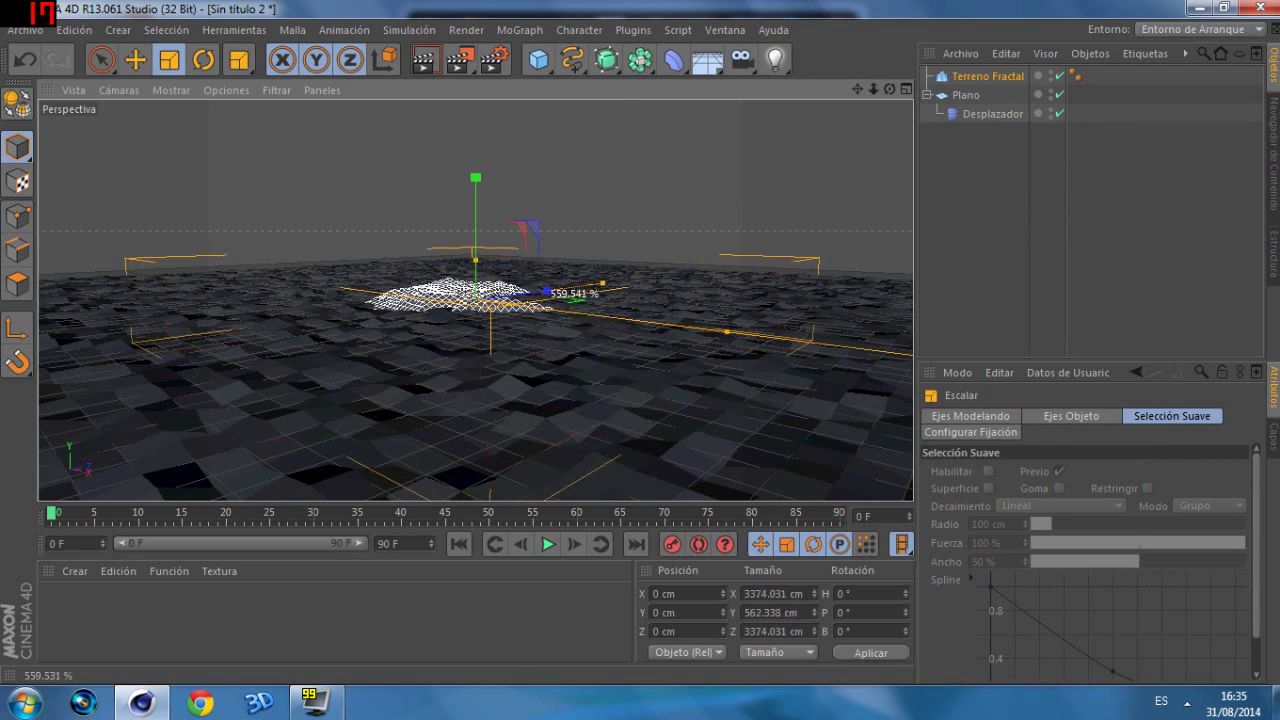
{"action": "left_click_drag", "start_coordinate": [550, 292], "coordinate": [575, 292]}
{"action": "left_click_drag", "start_coordinate": [857, 89], "coordinate": [862, 88]}
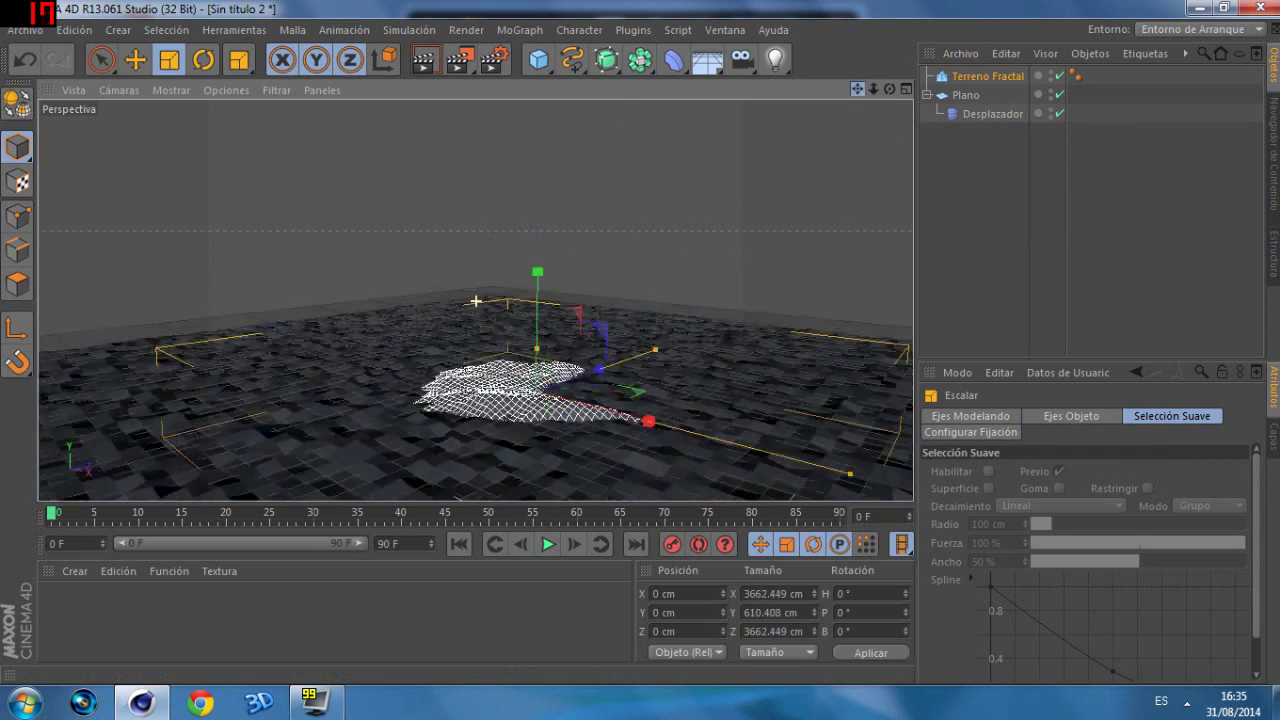
Step: Keep the terrain Escala at 1 and raise Generación to 5
{"action": "left_click", "coordinate": [987, 76]}
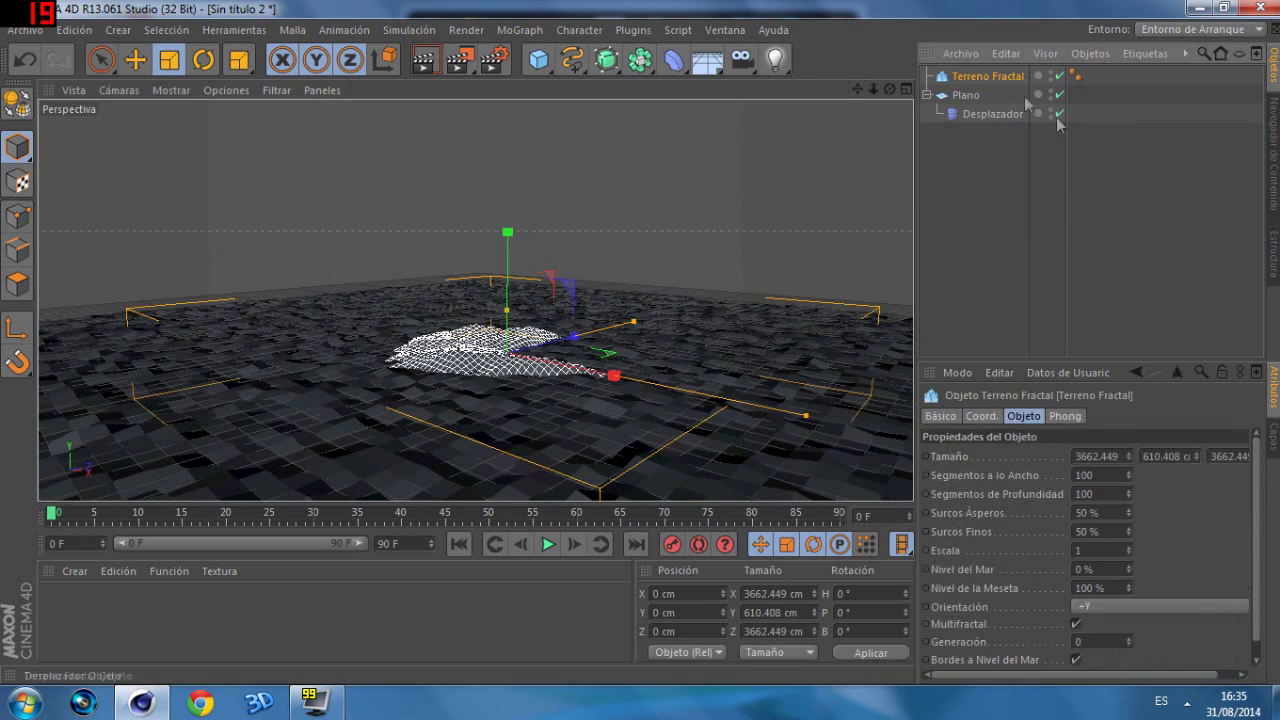
{"action": "left_click", "coordinate": [1129, 548]}
{"action": "left_click", "coordinate": [1129, 553]}
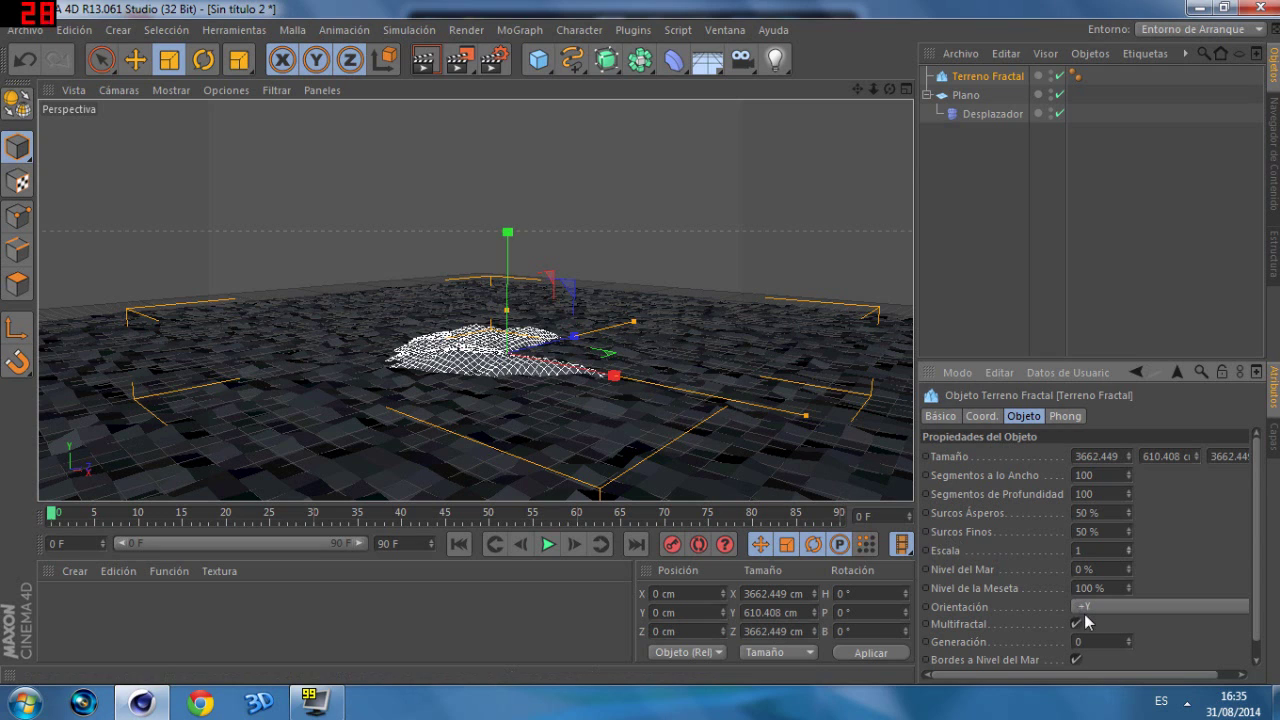
{"action": "left_click", "coordinate": [1129, 639]}
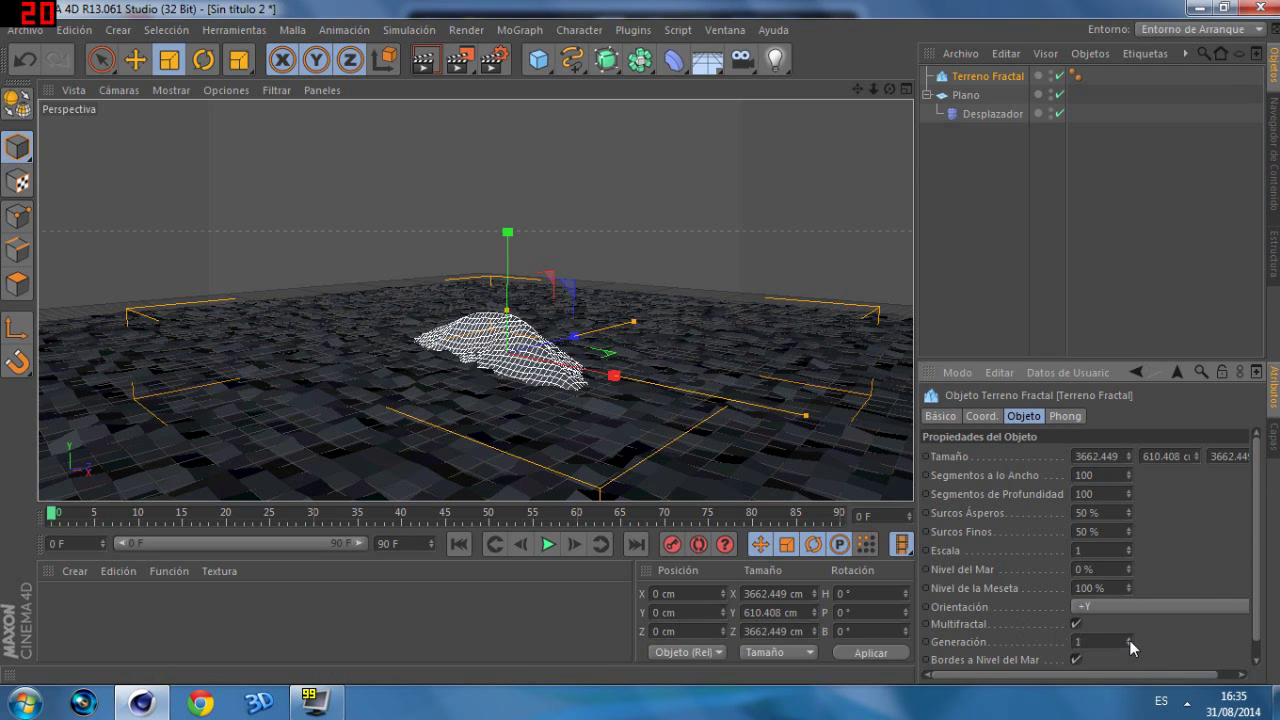
{"action": "left_click", "coordinate": [1129, 639]}
{"action": "left_click", "coordinate": [1129, 639]}
{"action": "left_click", "coordinate": [1129, 639]}
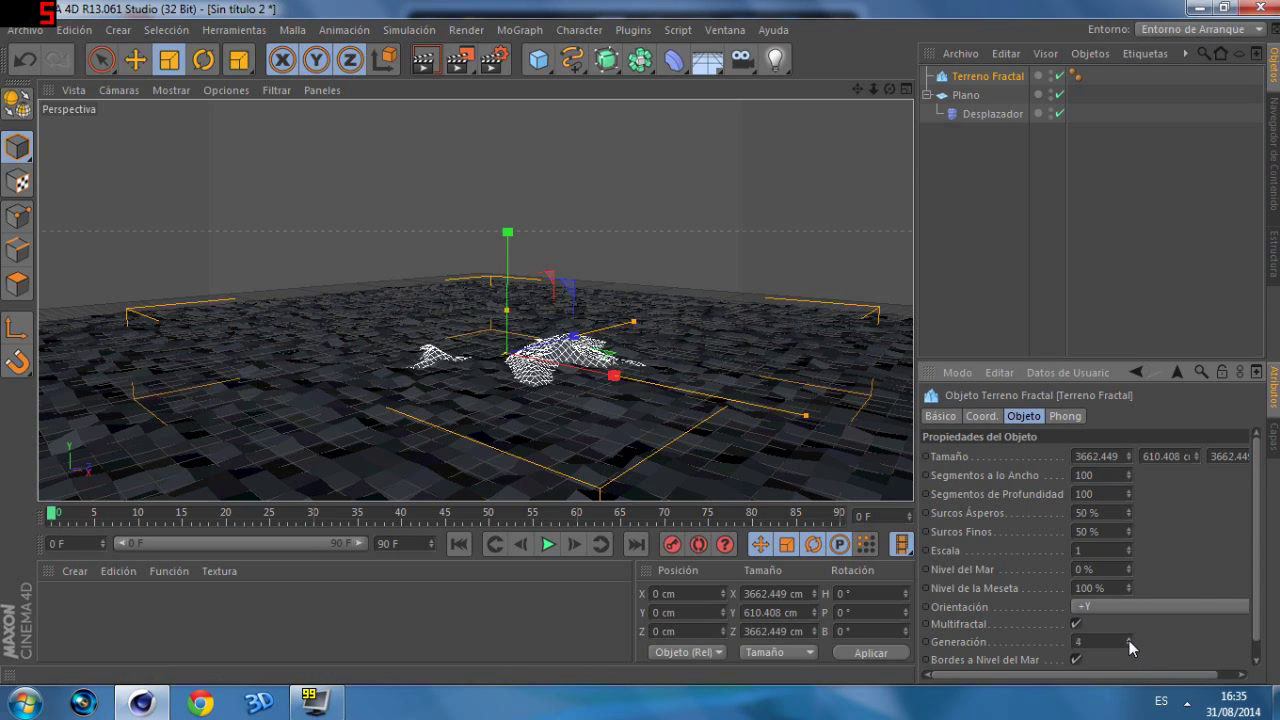
{"action": "left_click", "coordinate": [1129, 639]}
{"action": "left_click_drag", "start_coordinate": [889, 89], "coordinate": [575, 308]}
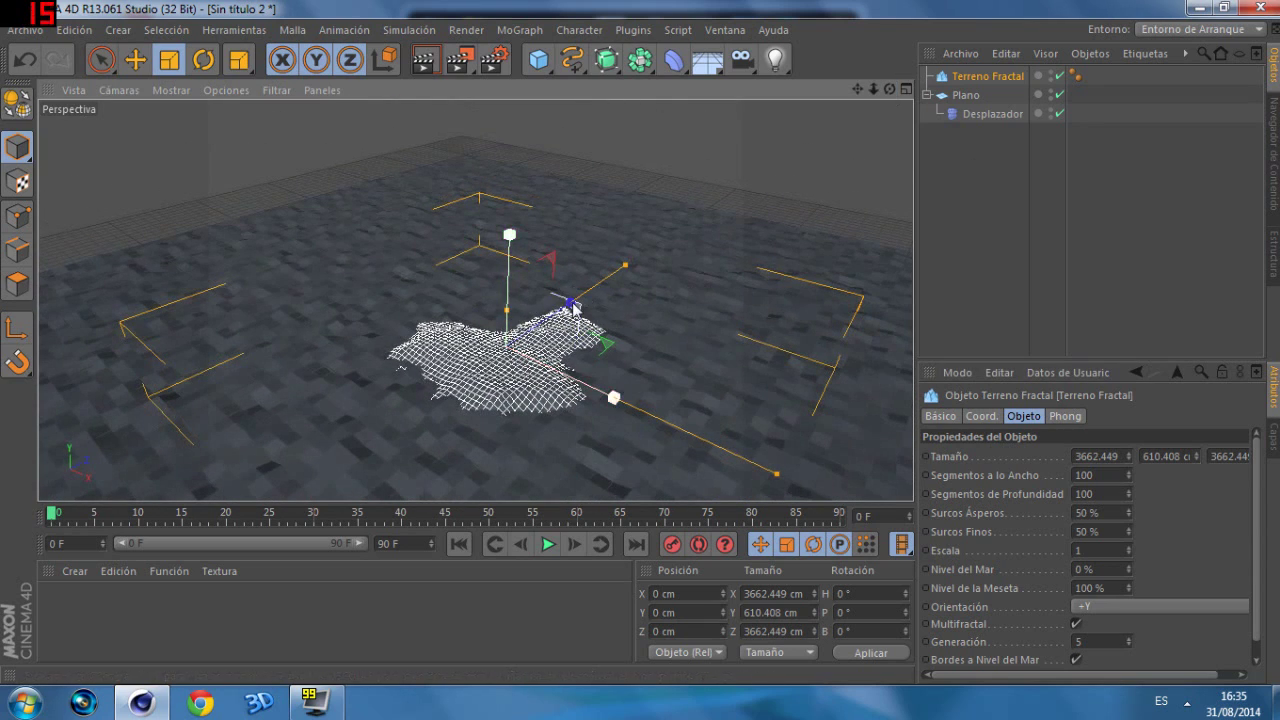
Step: Scale the terrain to about 5892 cm and set 20 × 20 segments
{"action": "left_click_drag", "start_coordinate": [614, 398], "coordinate": [712, 422]}
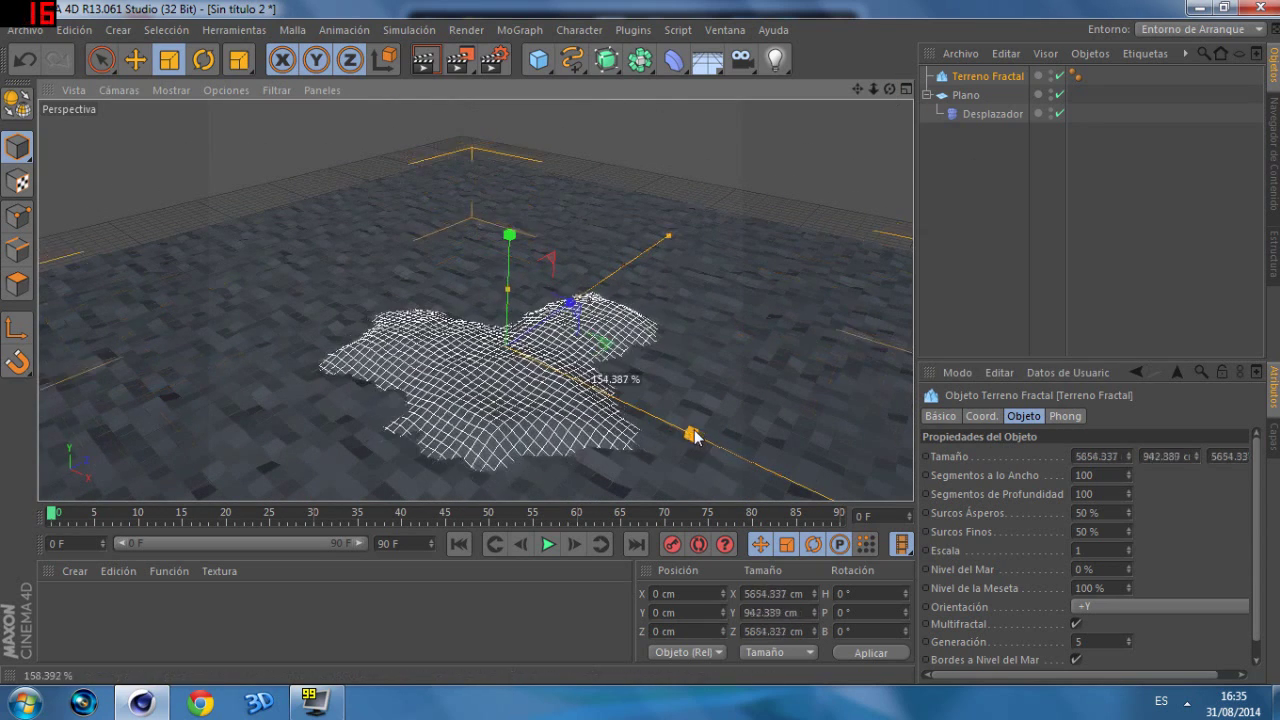
{"action": "left_click_drag", "start_coordinate": [889, 89], "coordinate": [480, 300]}
{"action": "left_click", "coordinate": [1075, 76]}
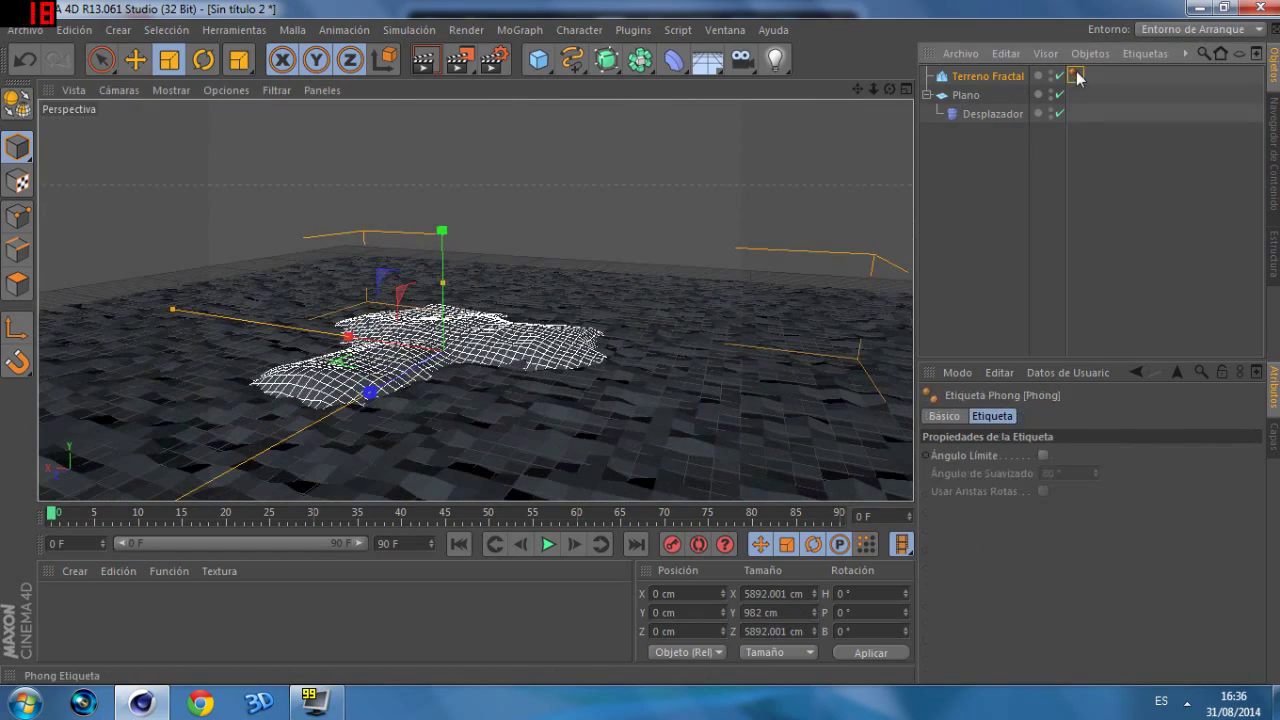
{"action": "left_click", "coordinate": [1012, 76]}
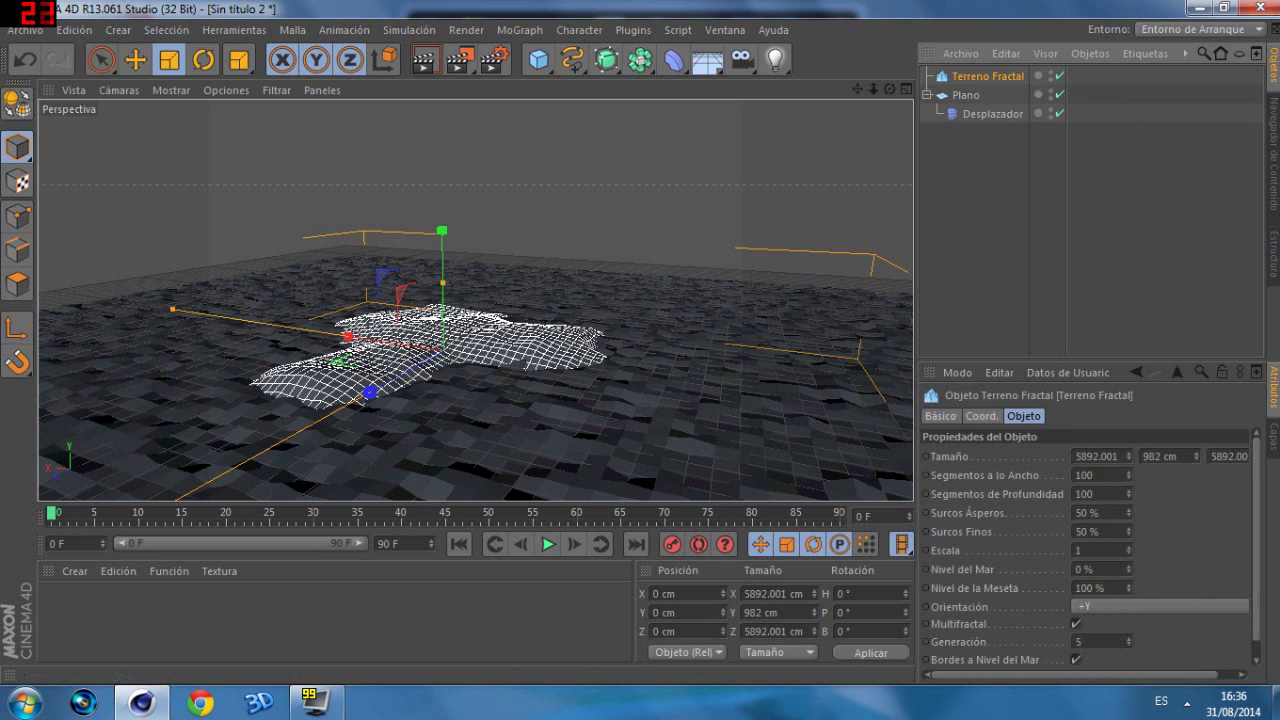
{"action": "left_click", "coordinate": [1090, 494]}
{"action": "type", "text": "0"}
{"action": "left_click", "coordinate": [1095, 475]}
{"action": "type", "text": "20"}
{"action": "key", "text": "Return"}
Step: Raise the terrain Escala to 2.05 and zoom out
{"action": "left_click_drag", "start_coordinate": [873, 89], "coordinate": [870, 90]}
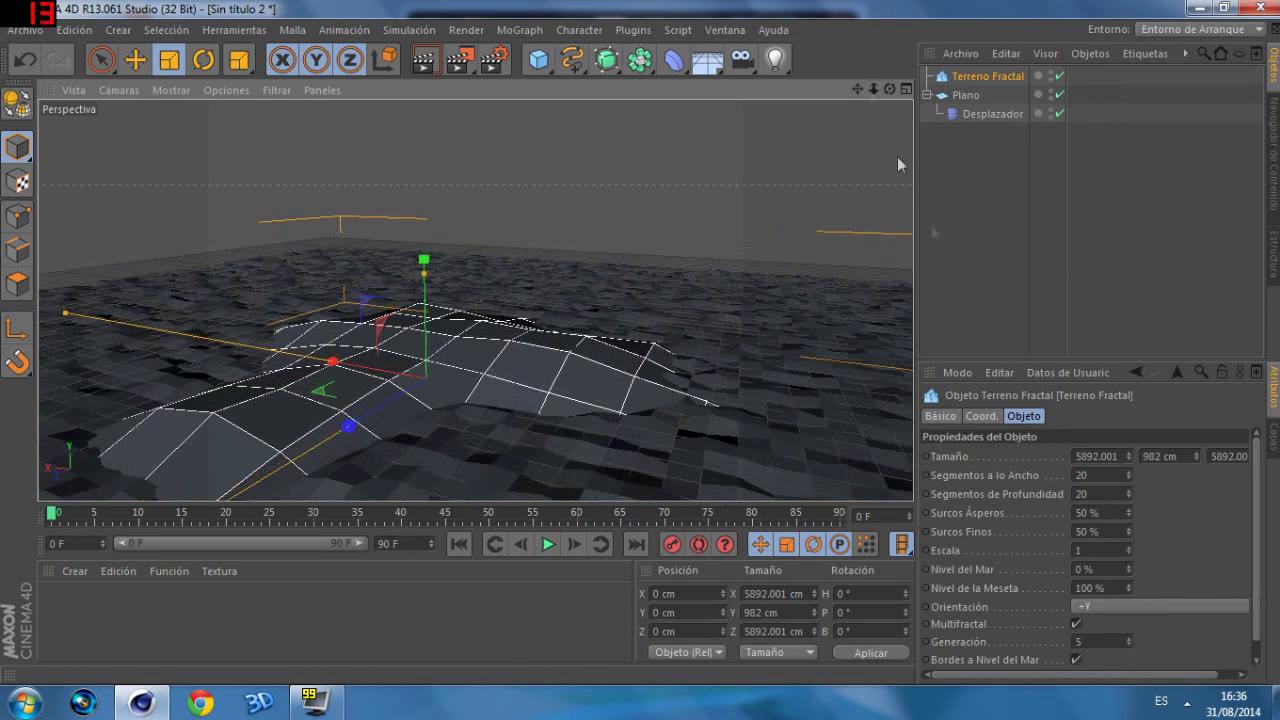
{"action": "left_click", "coordinate": [1129, 547]}
{"action": "left_click_drag", "start_coordinate": [1129, 547], "coordinate": [1129, 547]}
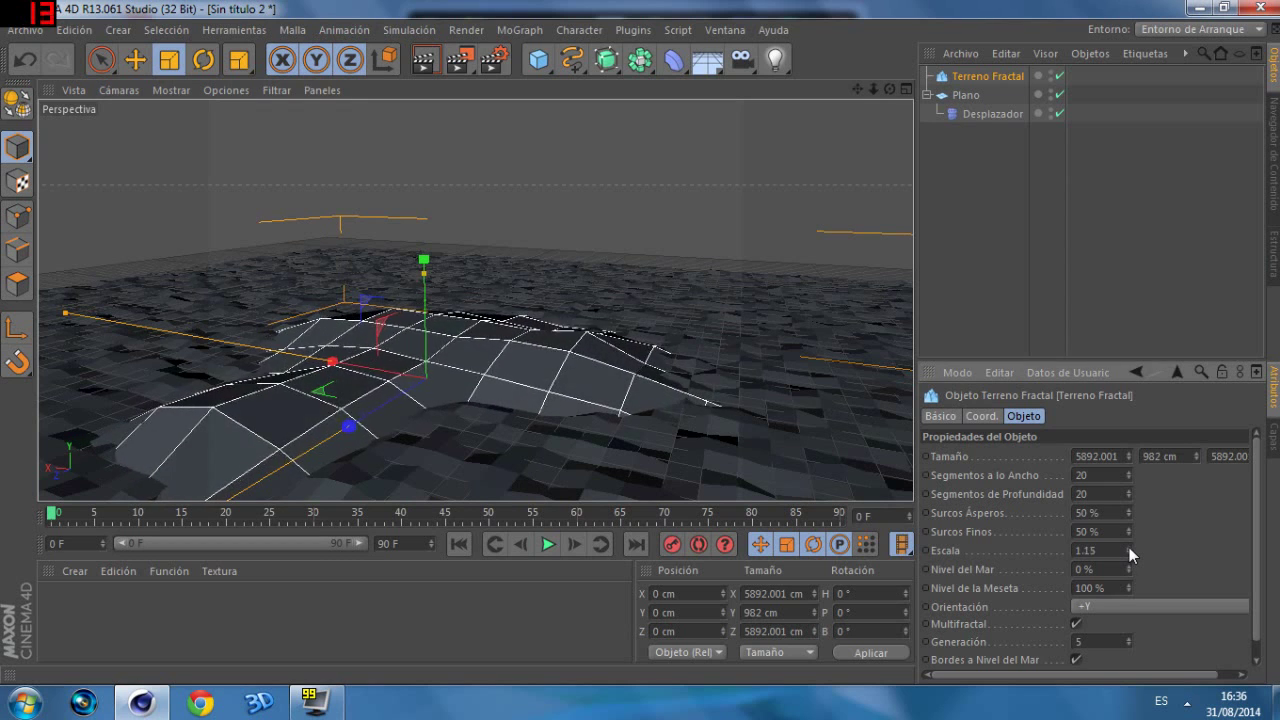
{"action": "left_click_drag", "start_coordinate": [1129, 547], "coordinate": [1129, 547]}
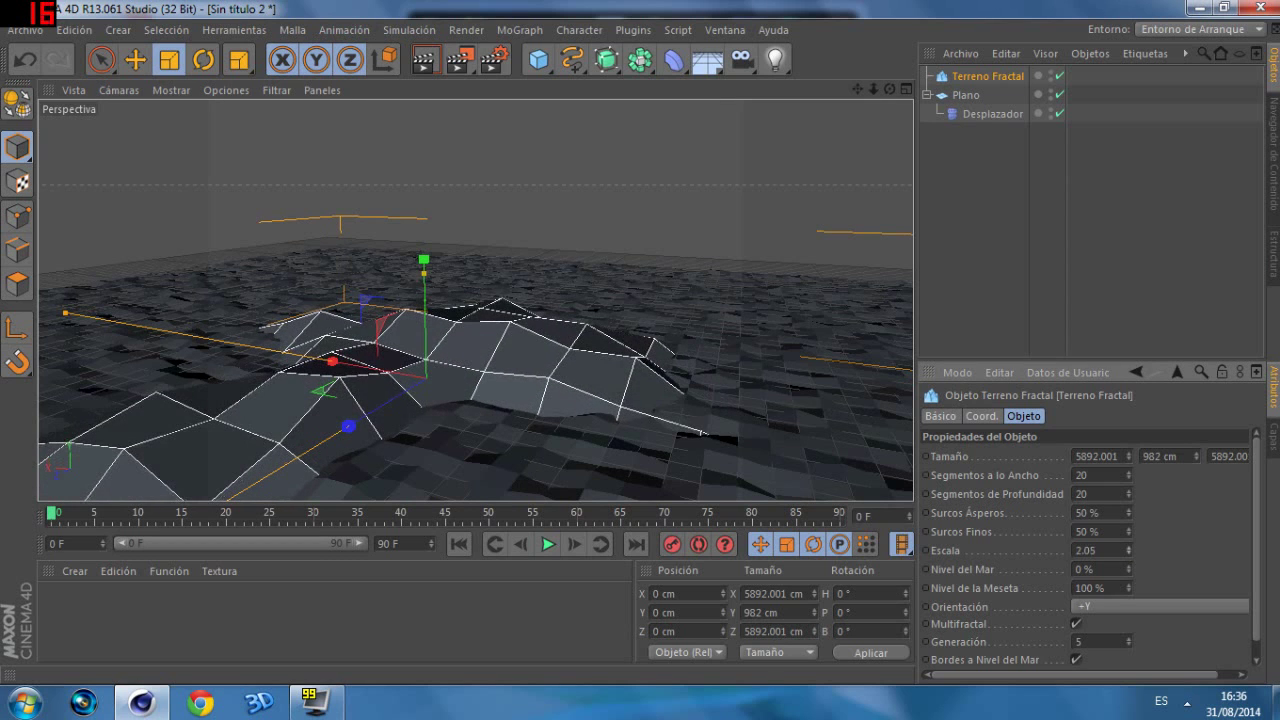
{"action": "left_click_drag", "start_coordinate": [873, 89], "coordinate": [278, 690]}
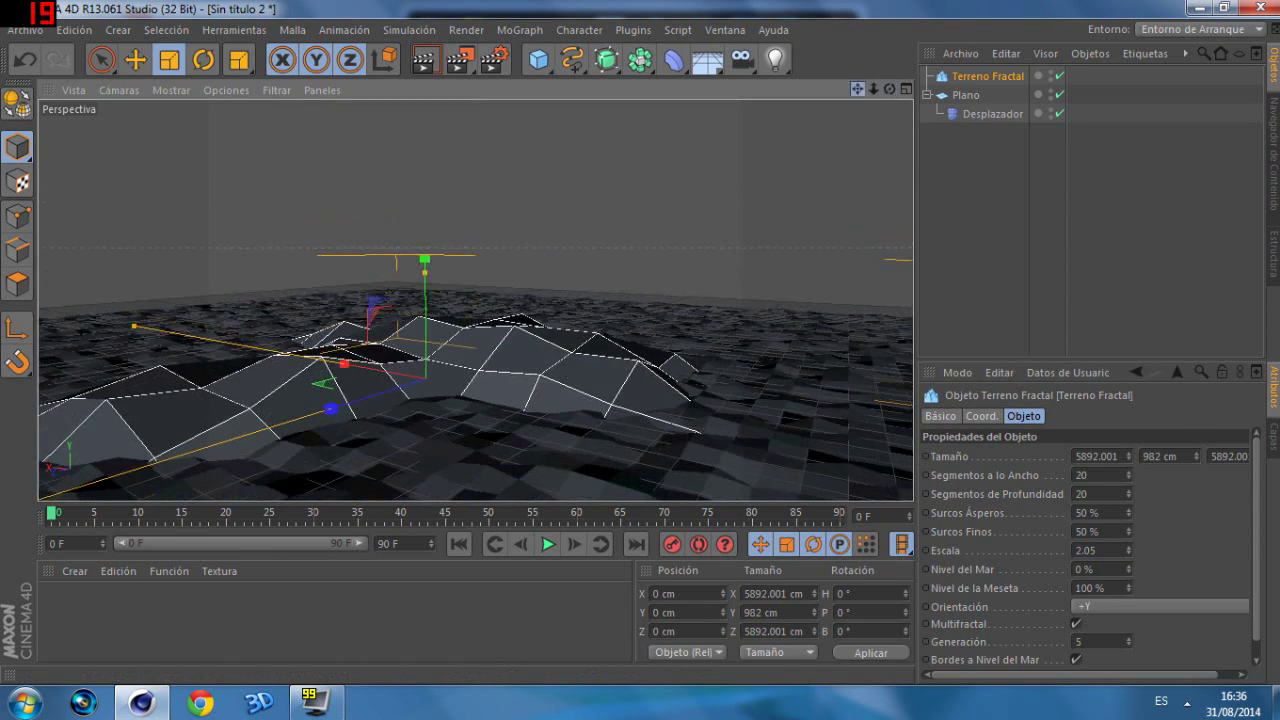
Step: Create a new material, Mat, and open it in the material editor
{"action": "double_click", "coordinate": [186, 612]}
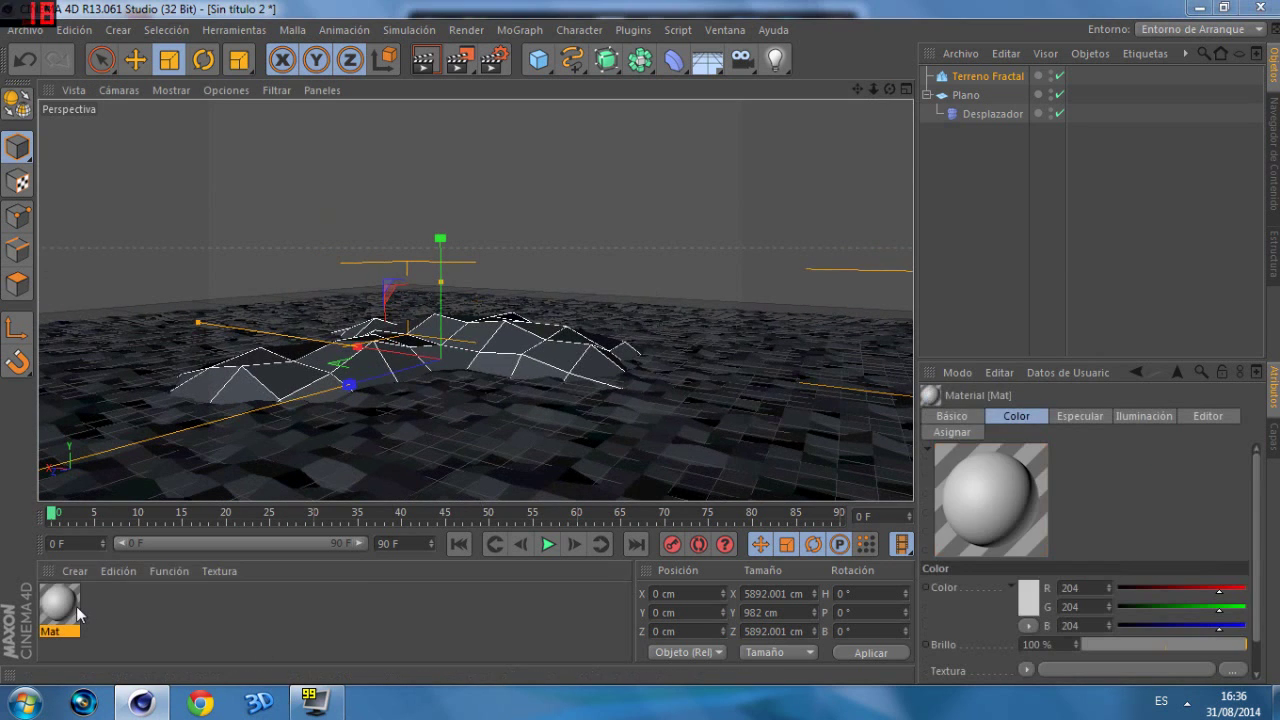
{"action": "double_click", "coordinate": [59, 603]}
{"action": "left_click", "coordinate": [518, 215]}
{"action": "left_click", "coordinate": [518, 215]}
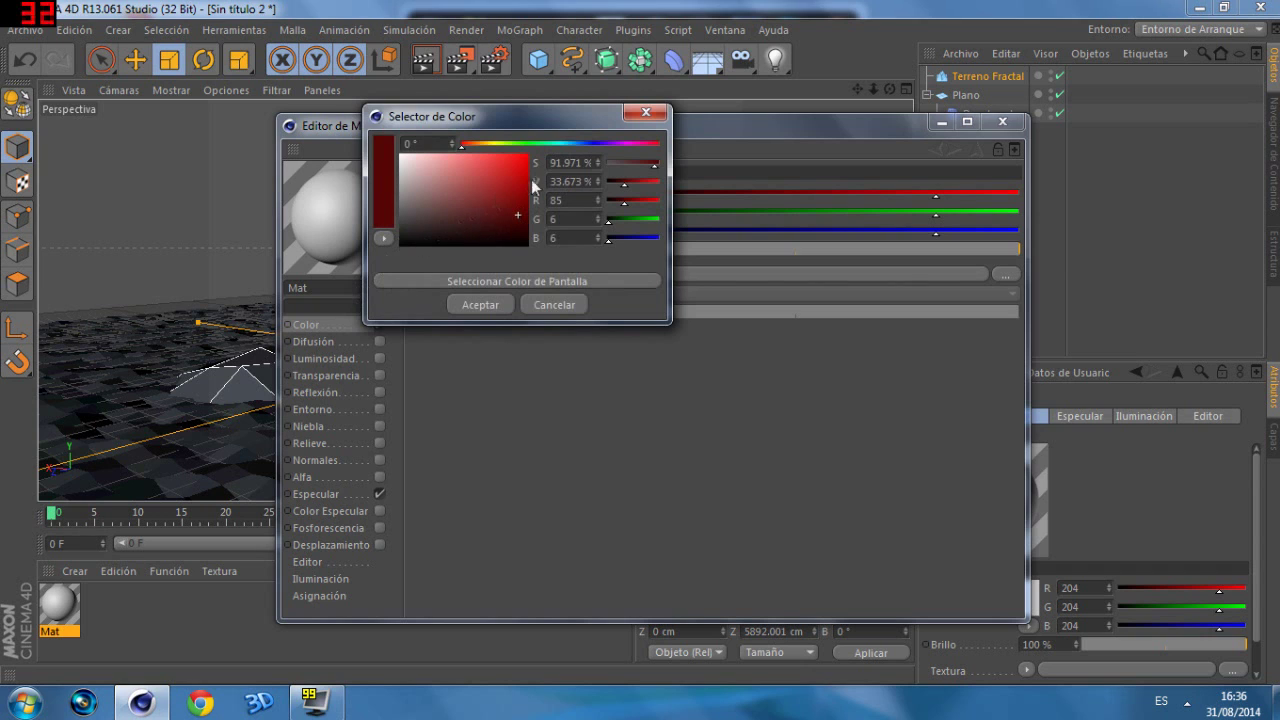
{"action": "left_click", "coordinate": [646, 114]}
Step: Set the Color texture to Gradiente with type 2D - Circular
{"action": "left_click", "coordinate": [517, 276]}
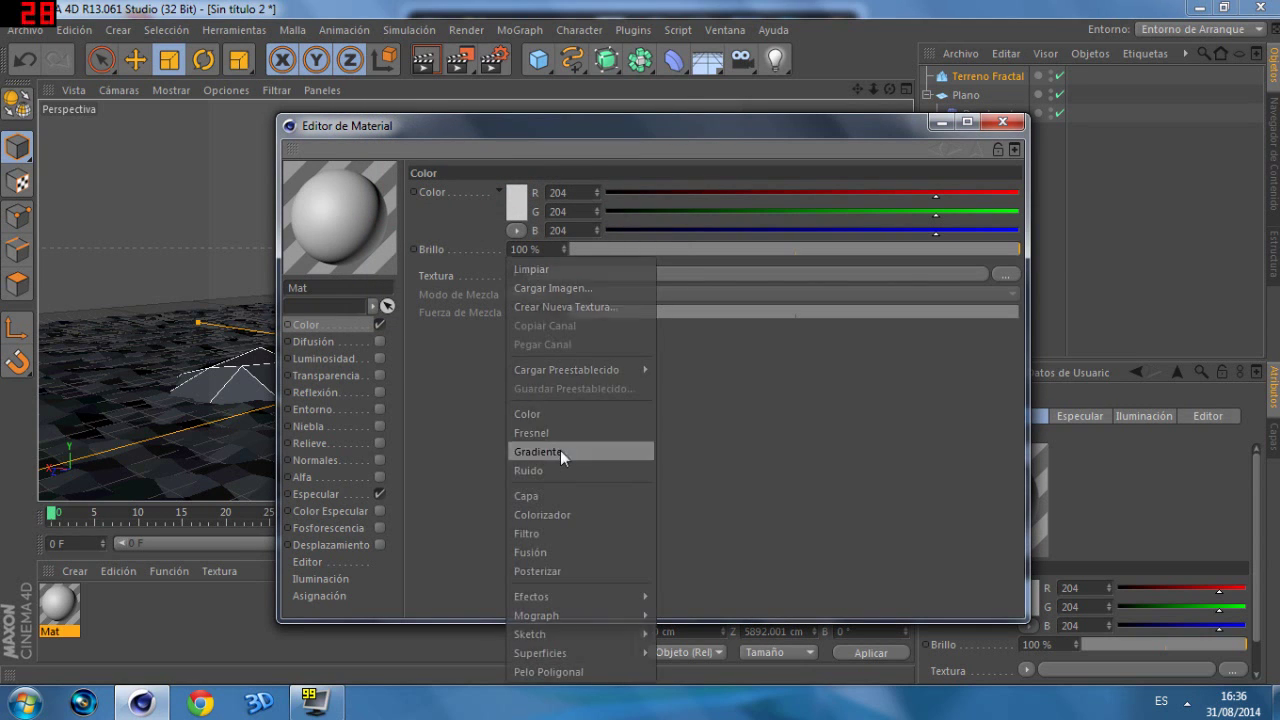
{"action": "left_click", "coordinate": [560, 450]}
{"action": "left_click", "coordinate": [536, 308]}
{"action": "left_click", "coordinate": [521, 350]}
{"action": "left_click", "coordinate": [520, 390]}
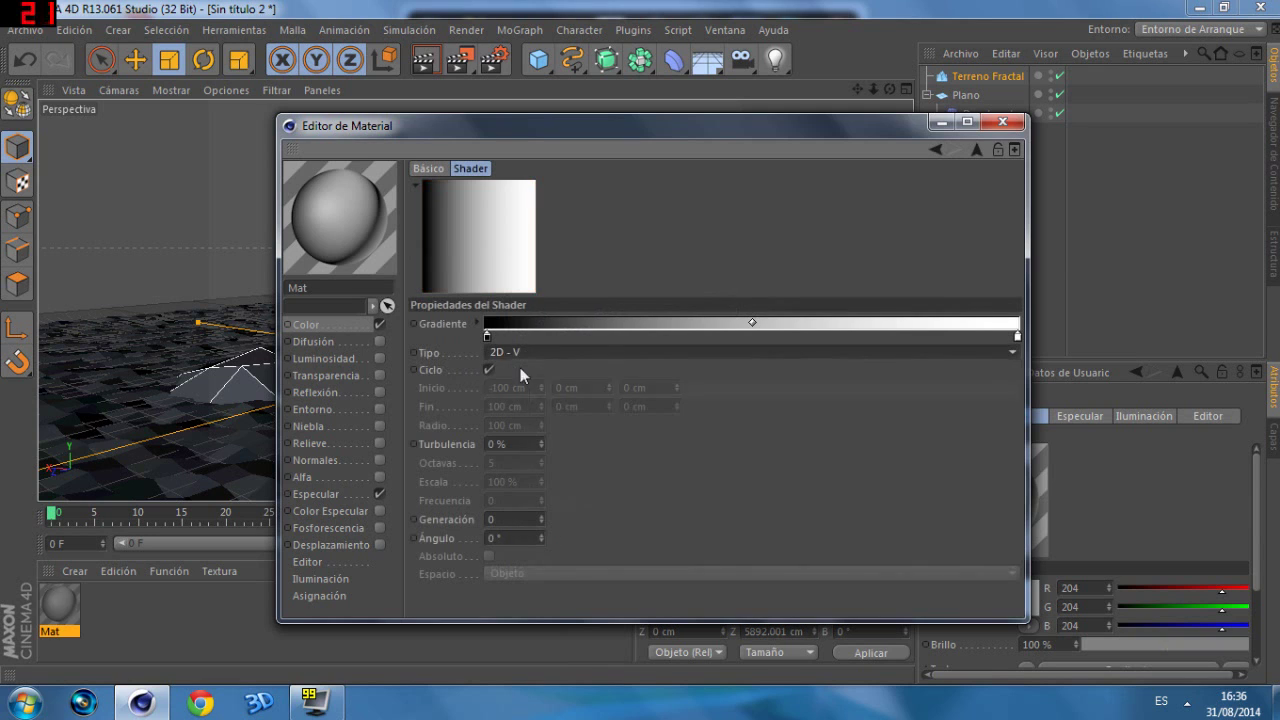
{"action": "left_click", "coordinate": [527, 354]}
{"action": "left_click", "coordinate": [540, 447]}
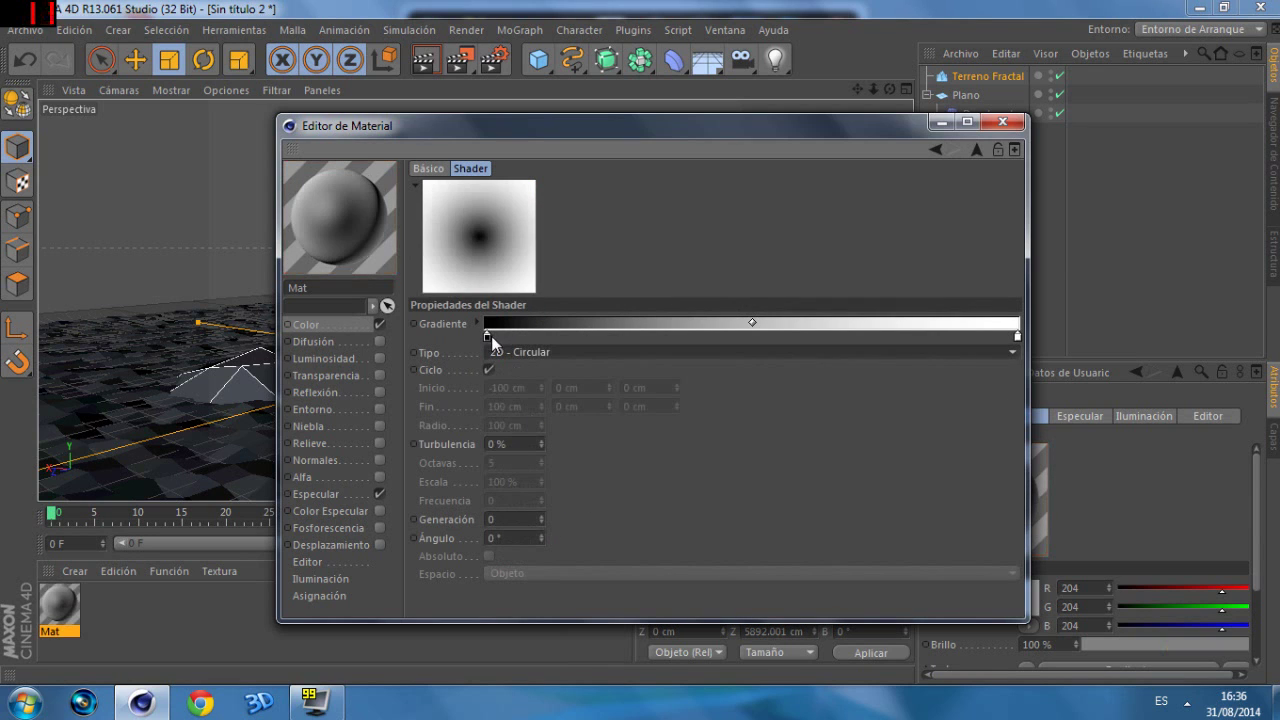
Step: Recolour the first gradient knot teal
{"action": "double_click", "coordinate": [488, 336]}
{"action": "left_click", "coordinate": [523, 265]}
{"action": "left_click", "coordinate": [479, 317]}
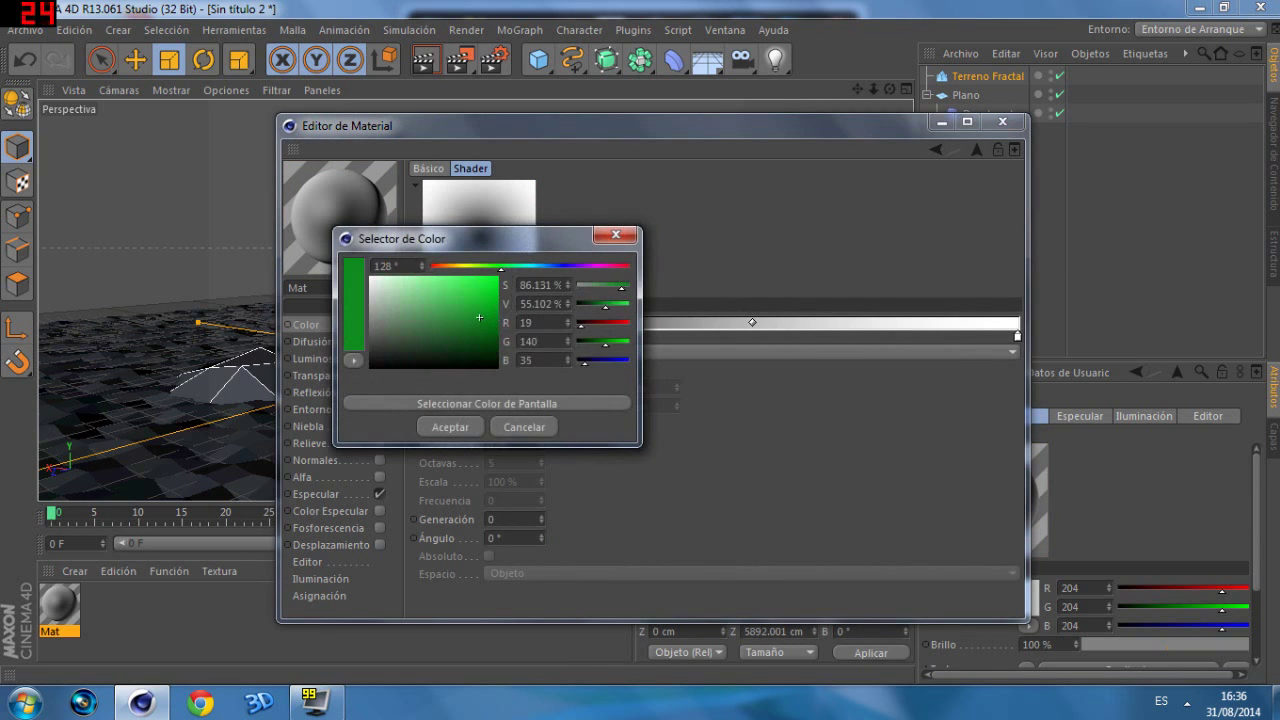
{"action": "left_click_drag", "start_coordinate": [527, 268], "coordinate": [520, 268]}
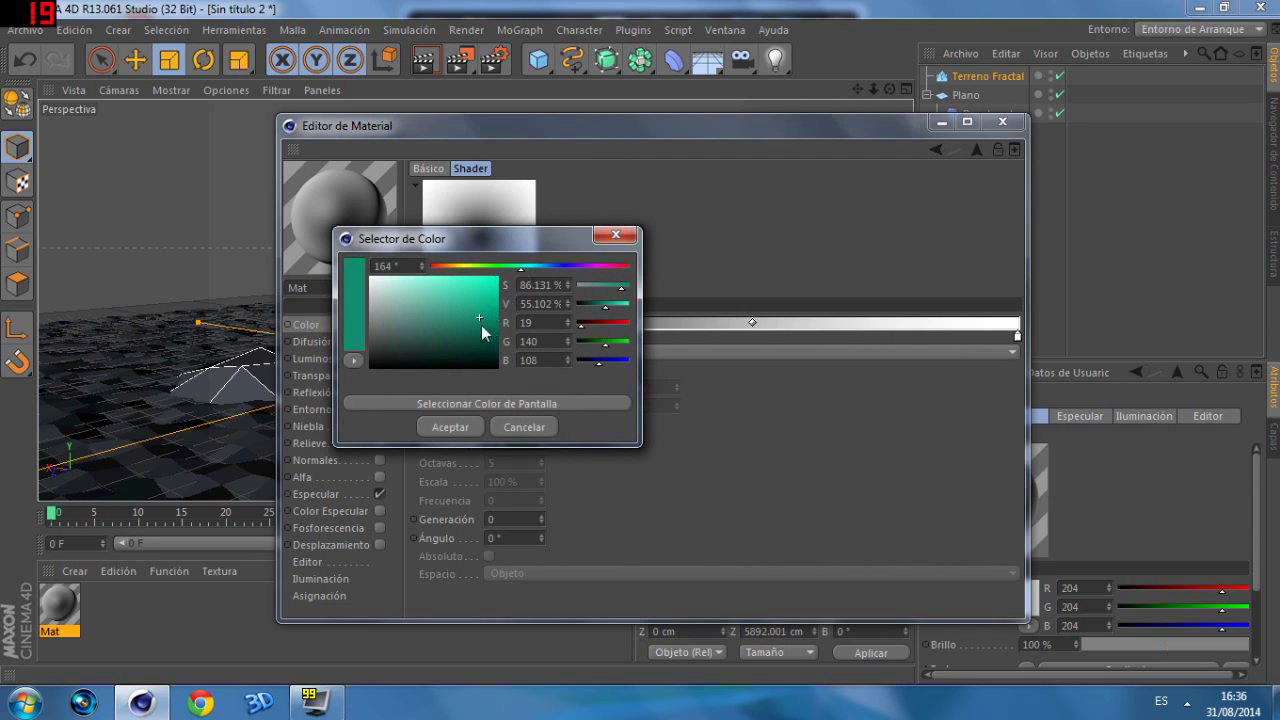
{"action": "left_click", "coordinate": [476, 303]}
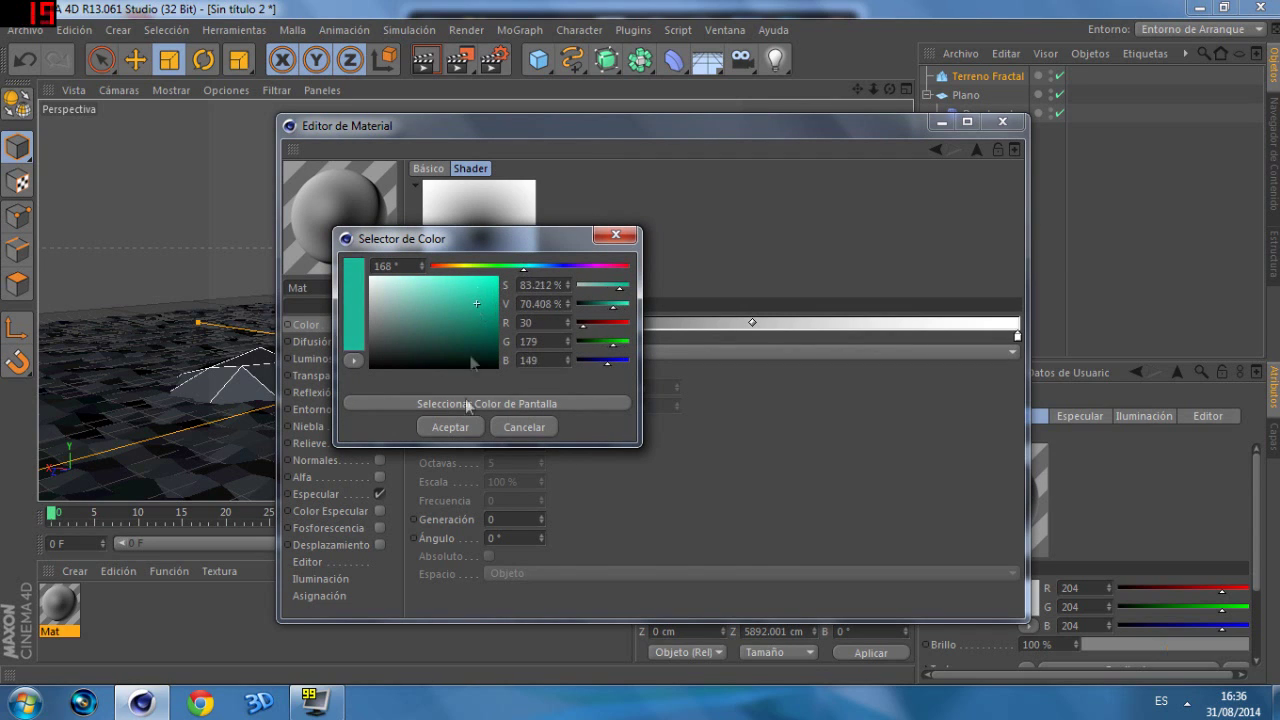
{"action": "left_click", "coordinate": [473, 317]}
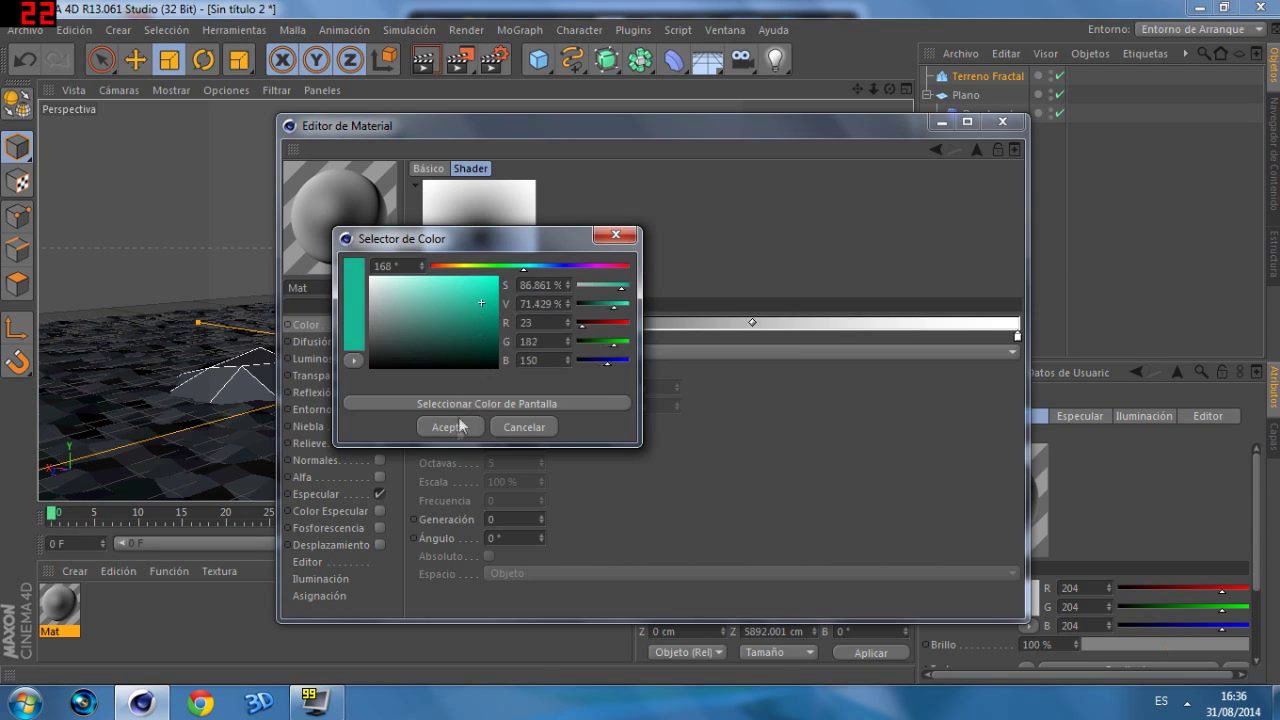
{"action": "left_click", "coordinate": [450, 427]}
Step: Make the second knot green-teal, shift the midpoint left, and enable Transparencia
{"action": "double_click", "coordinate": [1019, 336]}
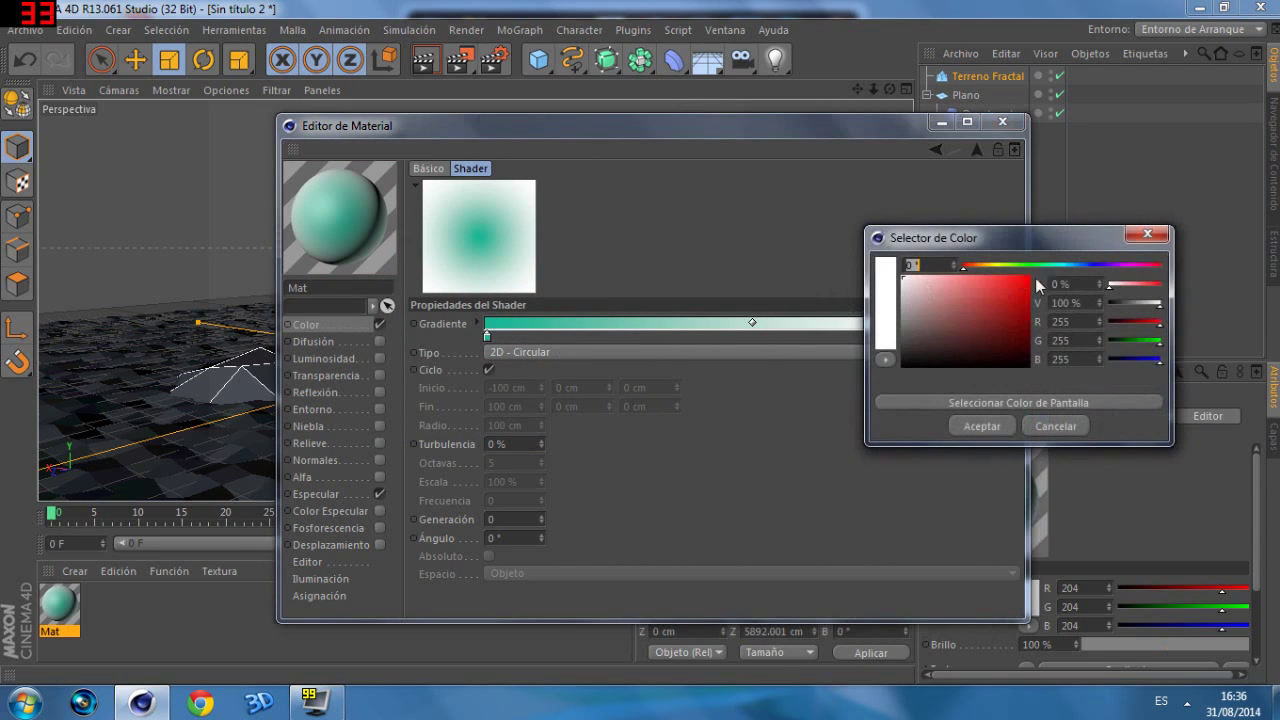
{"action": "left_click", "coordinate": [1049, 265]}
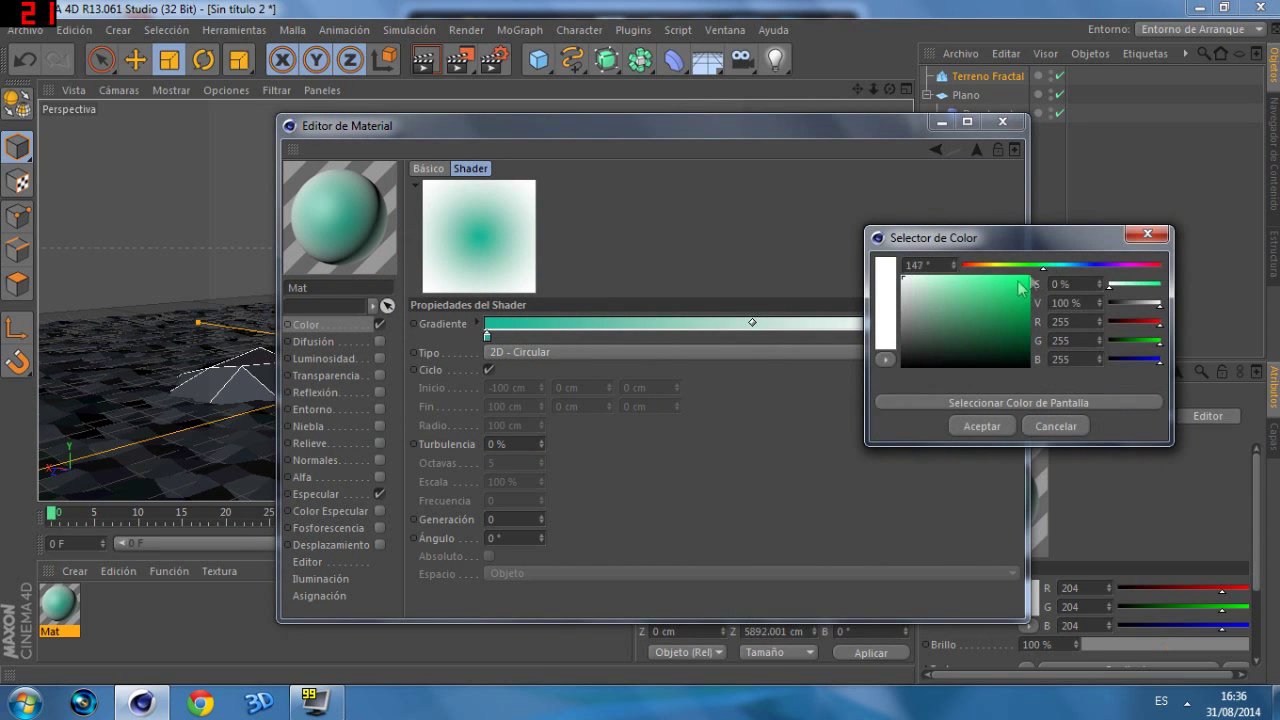
{"action": "left_click", "coordinate": [988, 290]}
{"action": "left_click", "coordinate": [981, 426]}
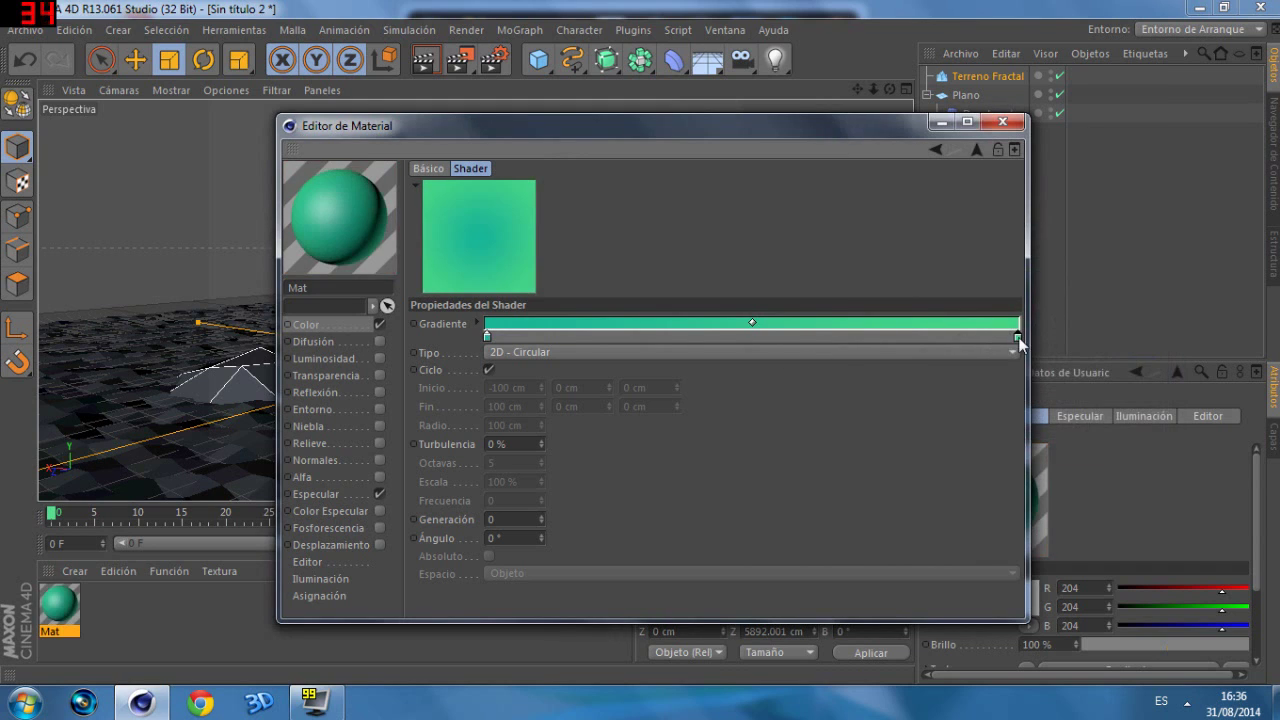
{"action": "mouse_move", "coordinate": [487, 336]}
{"action": "left_mouse_down"}
{"action": "mouse_move", "coordinate": [583, 335]}
{"action": "mouse_move", "coordinate": [486, 336]}
{"action": "left_mouse_up"}
{"action": "left_click_drag", "start_coordinate": [749, 324], "coordinate": [600, 322]}
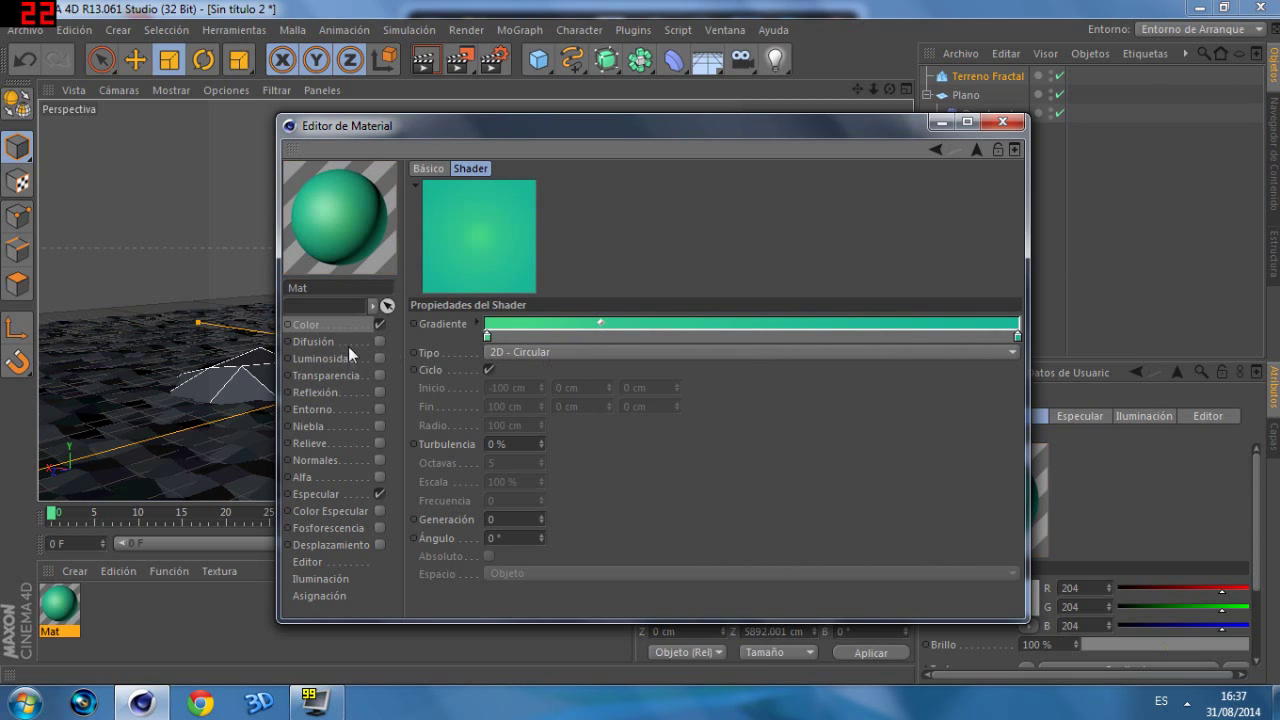
{"action": "left_click", "coordinate": [379, 375]}
{"action": "type", "text": "1.5"}
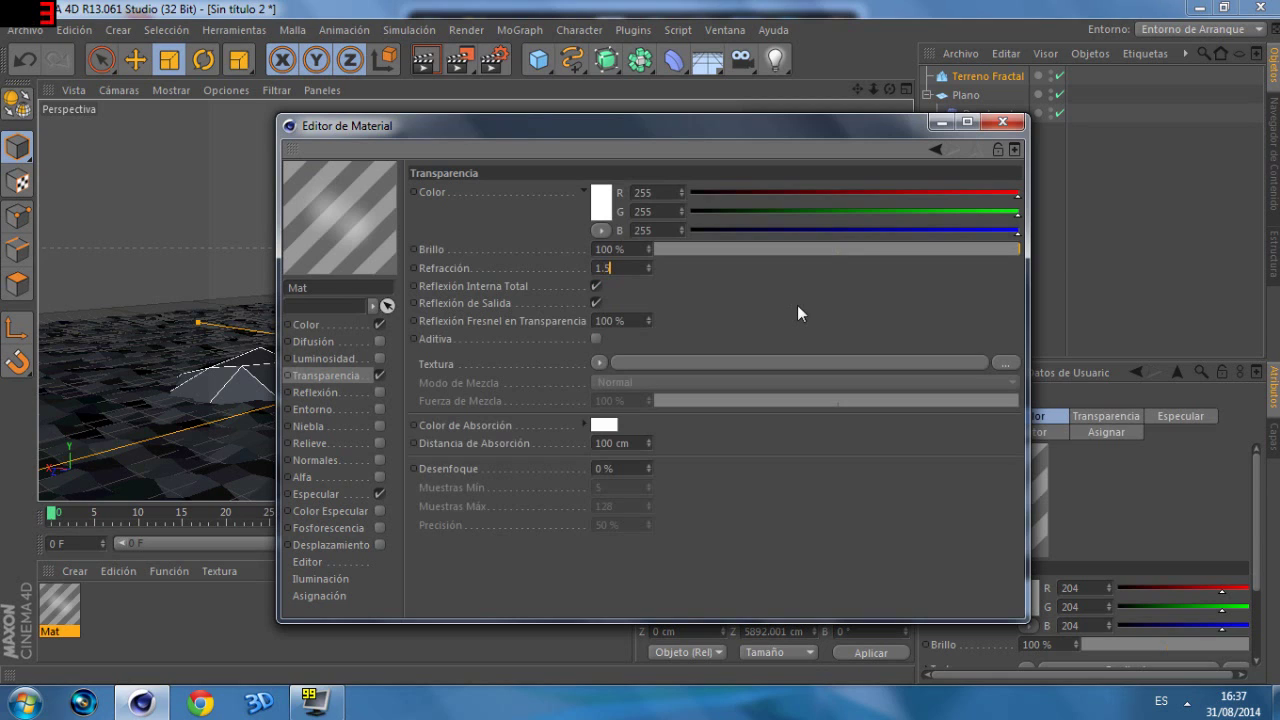
Step: Set refraction to 1.5 and enable Reflexión with a Fresnel texture
{"action": "key", "text": "Return"}
{"action": "left_click", "coordinate": [963, 249]}
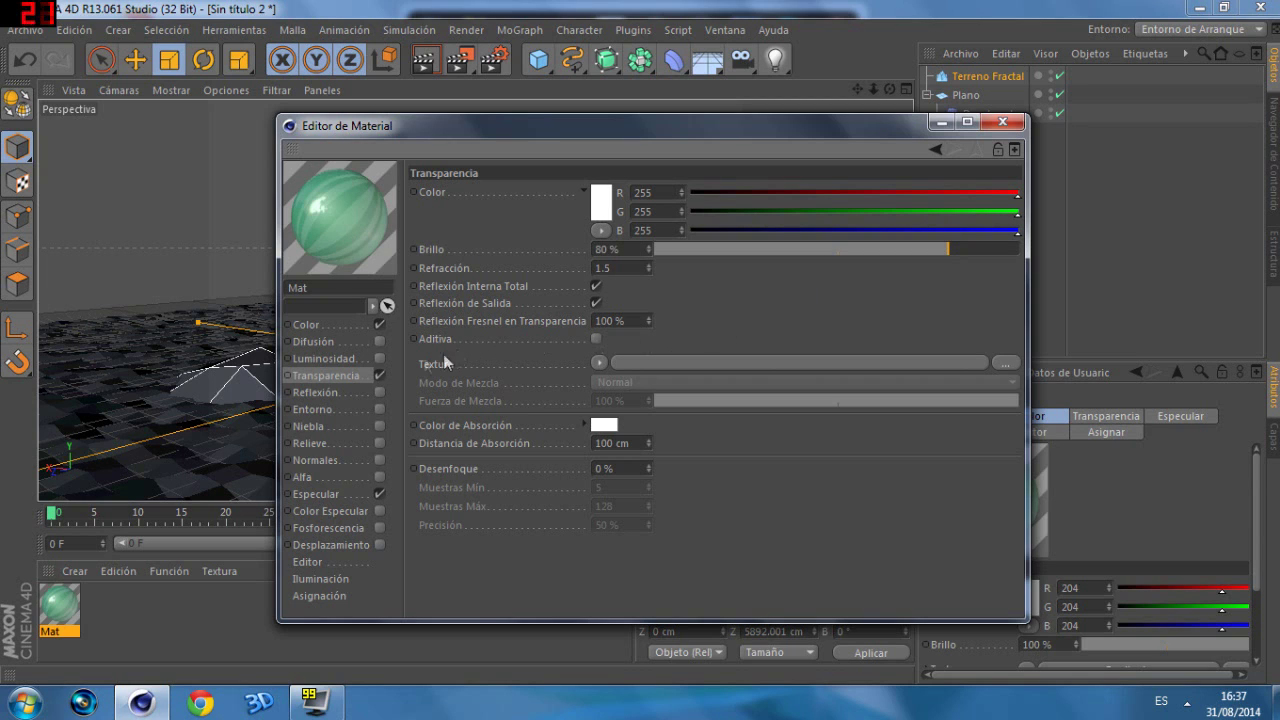
{"action": "left_click", "coordinate": [379, 392]}
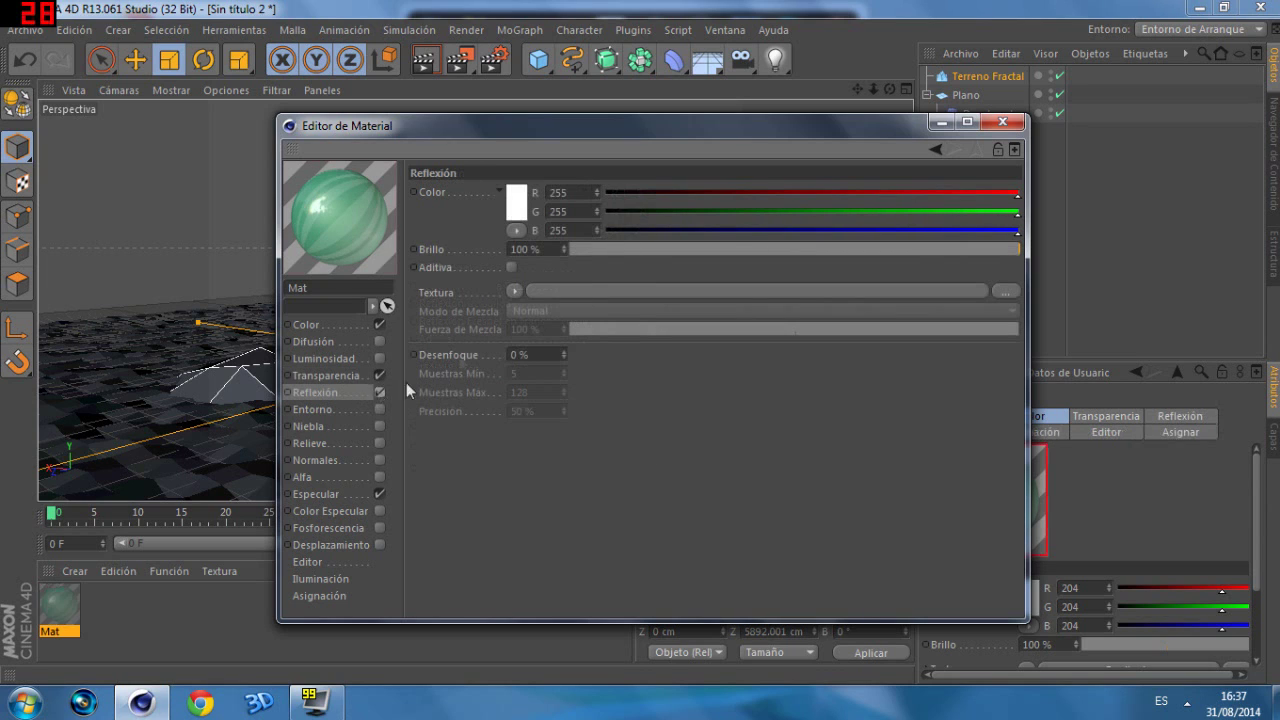
{"action": "left_click", "coordinate": [517, 290]}
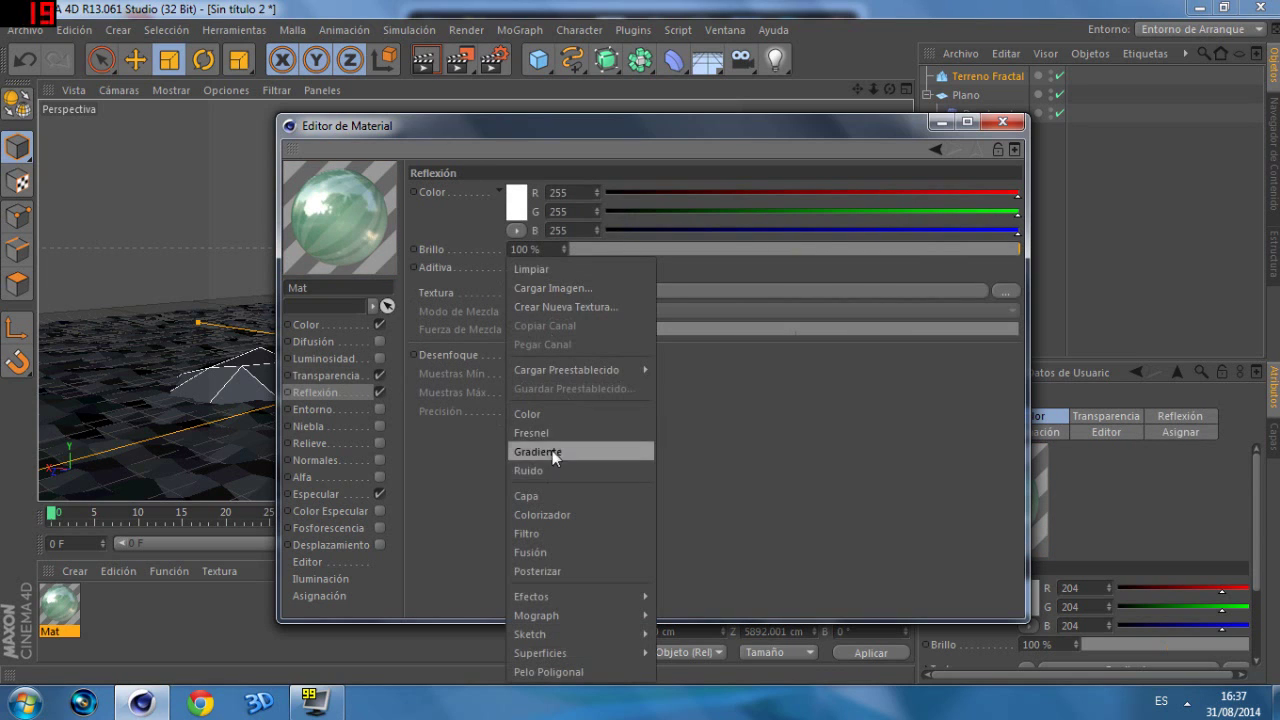
{"action": "left_click", "coordinate": [555, 436]}
{"action": "left_click", "coordinate": [528, 300]}
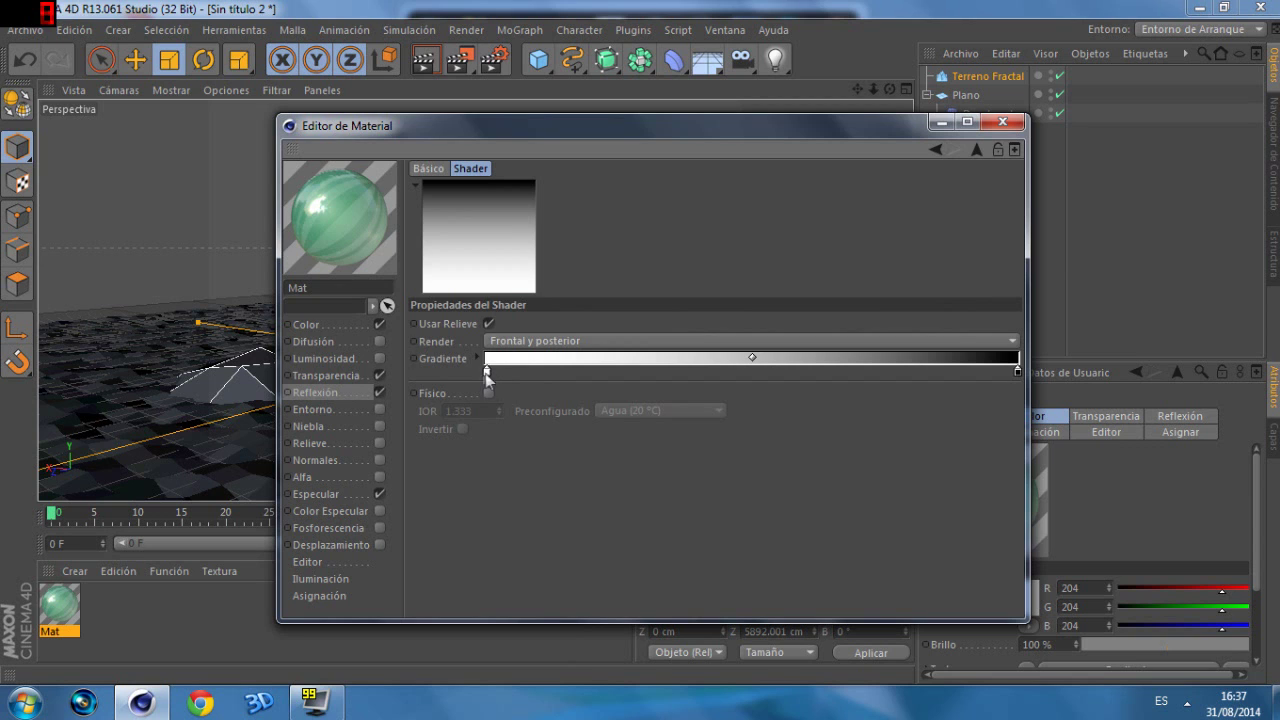
Step: Tint the transparency colour blue
{"action": "left_click", "coordinate": [322, 374]}
{"action": "left_click", "coordinate": [596, 205]}
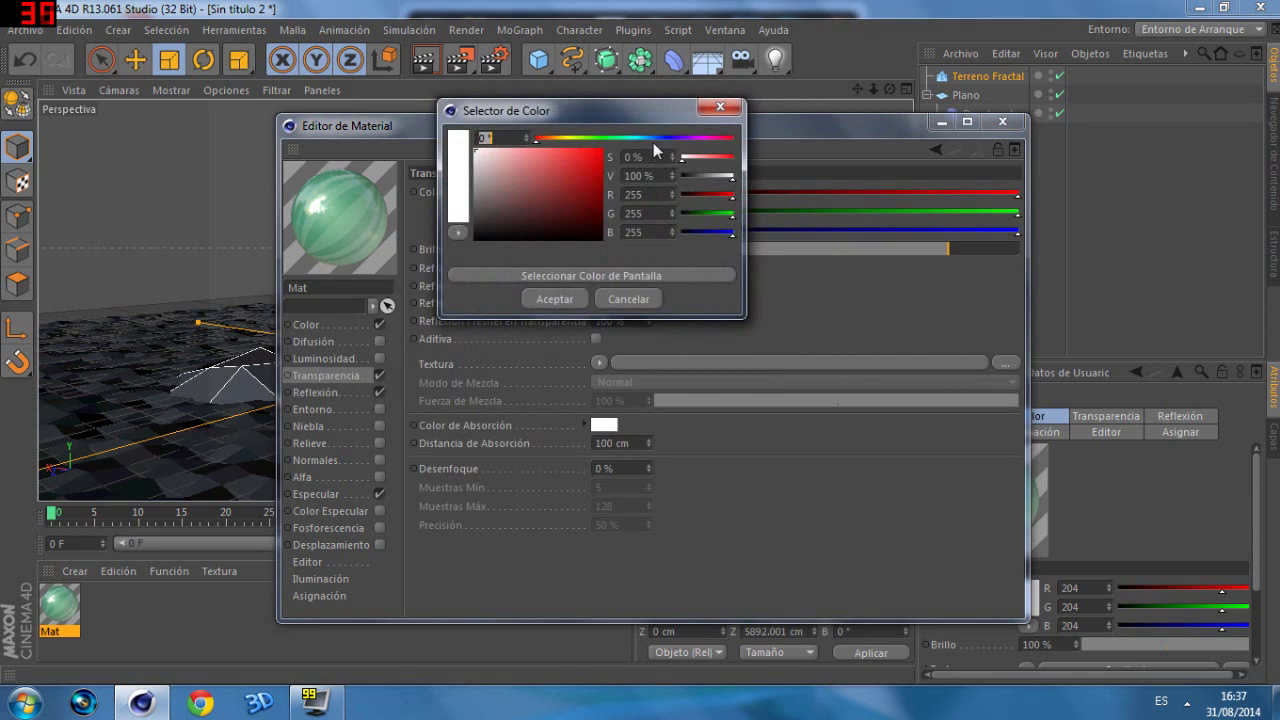
{"action": "left_click", "coordinate": [663, 137]}
{"action": "left_click", "coordinate": [590, 177]}
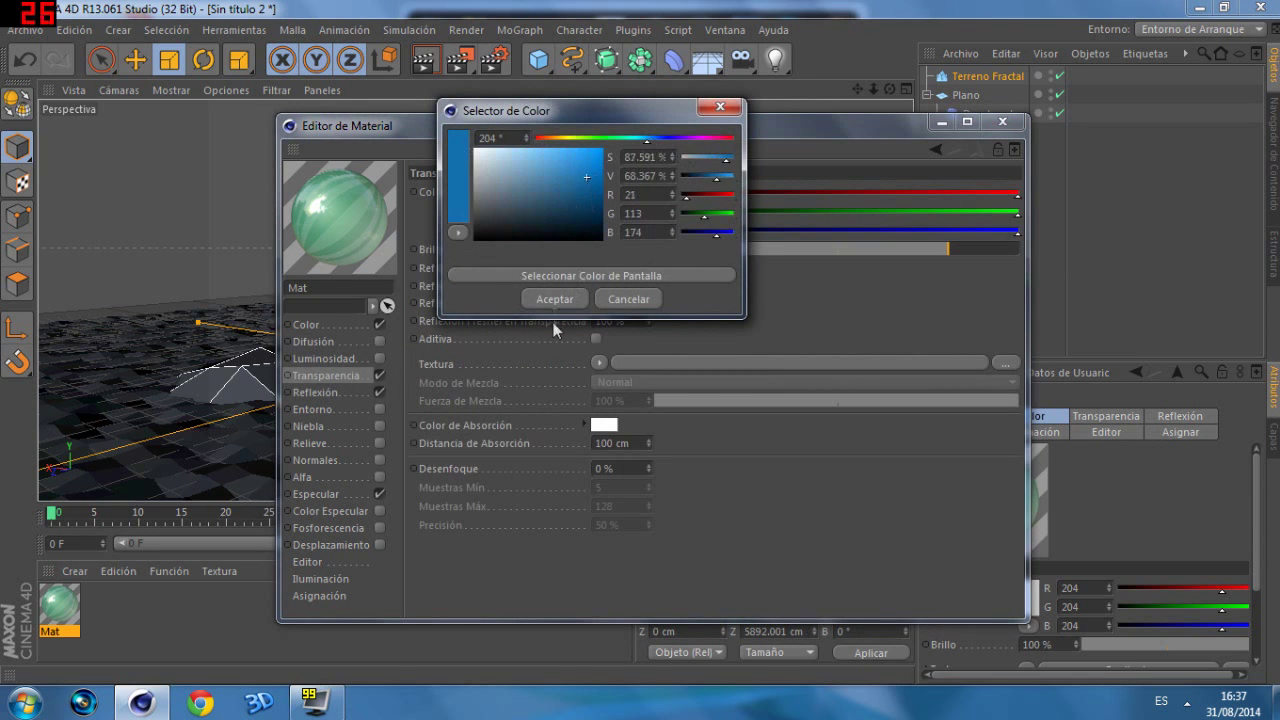
{"action": "left_click", "coordinate": [554, 299]}
Step: Set reflection Brillo 75%, Fuerza de Mezcla 10%, Desenfoque 5%, then close the editor
{"action": "left_click", "coordinate": [347, 394]}
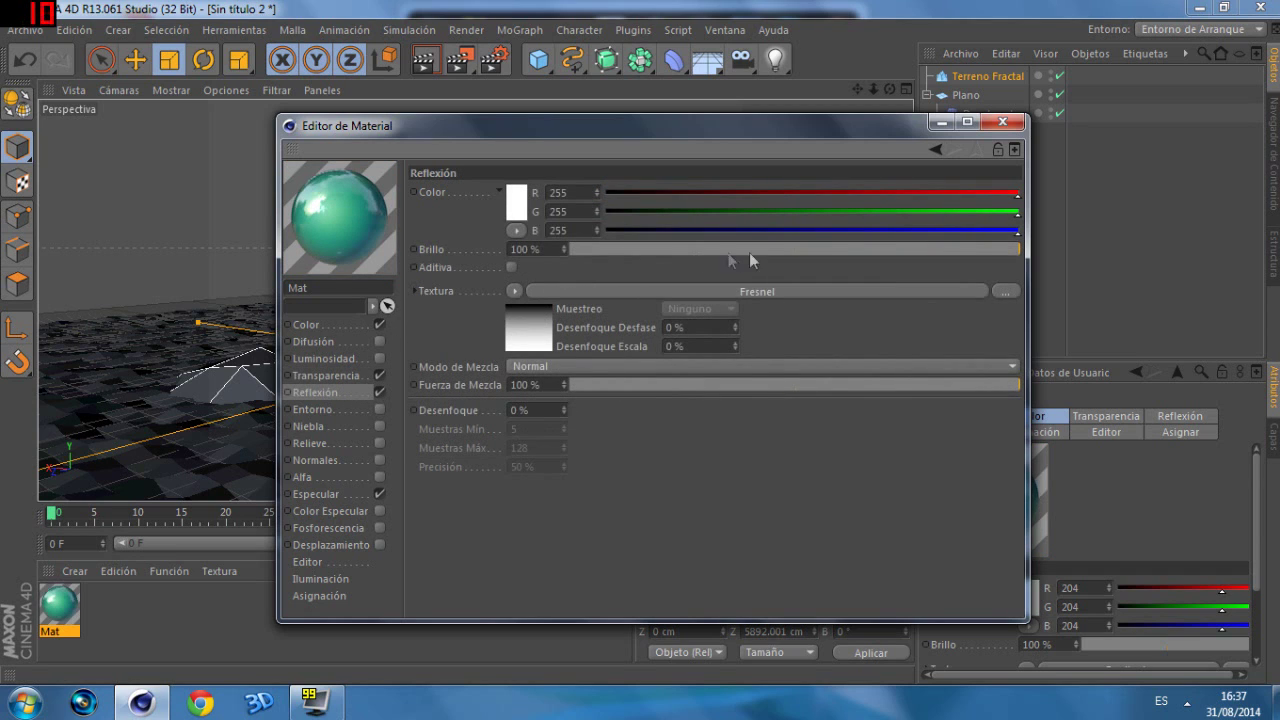
{"action": "left_click", "coordinate": [942, 249]}
{"action": "left_click_drag", "start_coordinate": [916, 248], "coordinate": [907, 247]}
{"action": "left_click_drag", "start_coordinate": [621, 380], "coordinate": [615, 382]}
{"action": "left_click", "coordinate": [560, 410]}
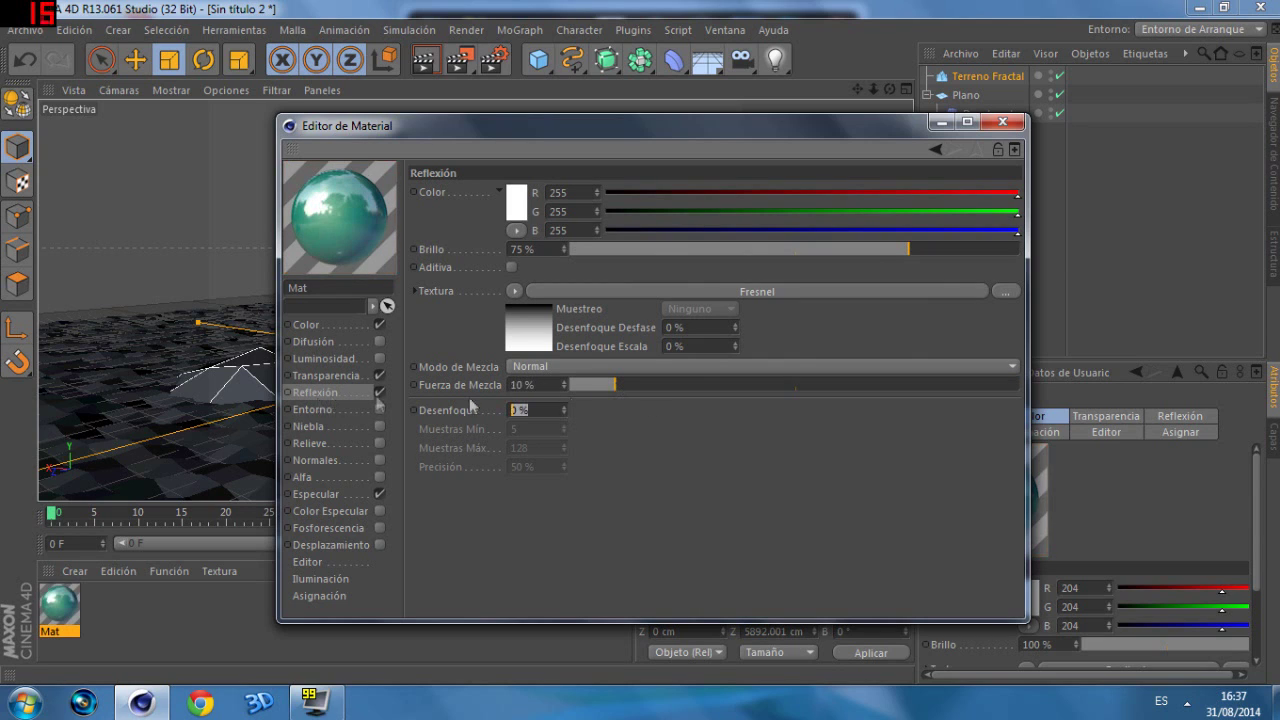
{"action": "type", "text": "5"}
{"action": "key", "text": "Return"}
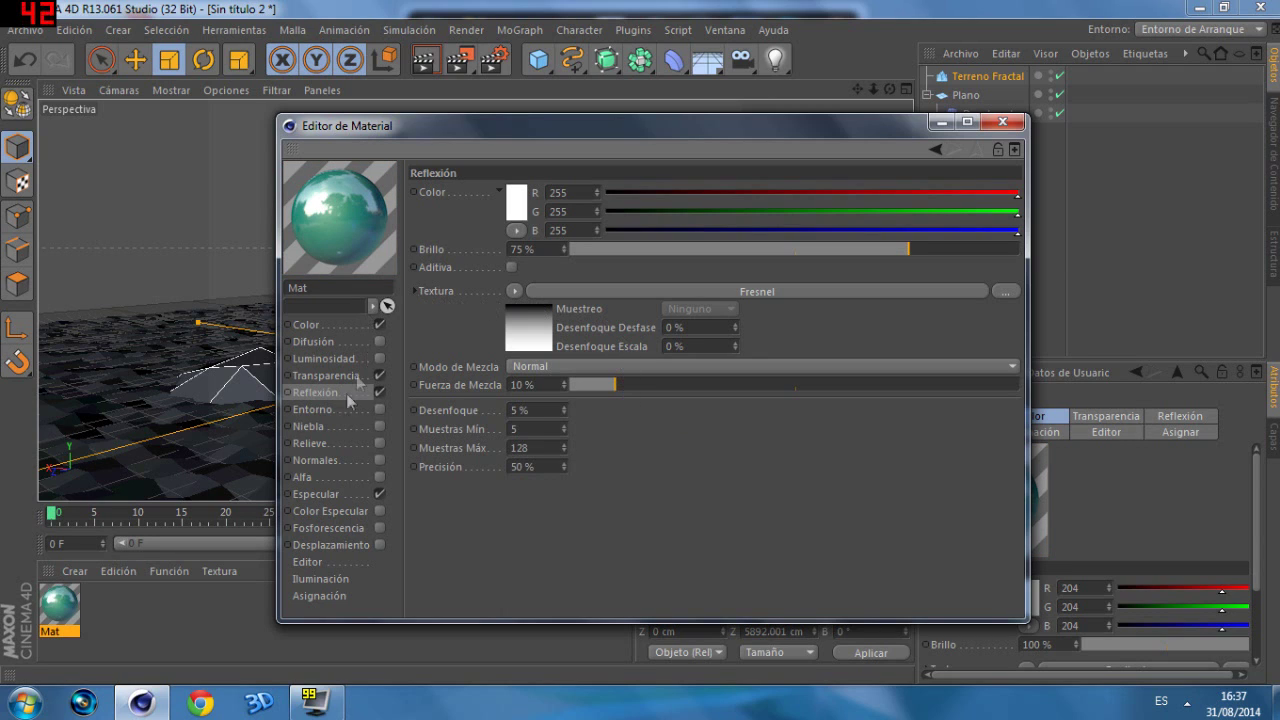
{"action": "left_click", "coordinate": [1002, 121]}
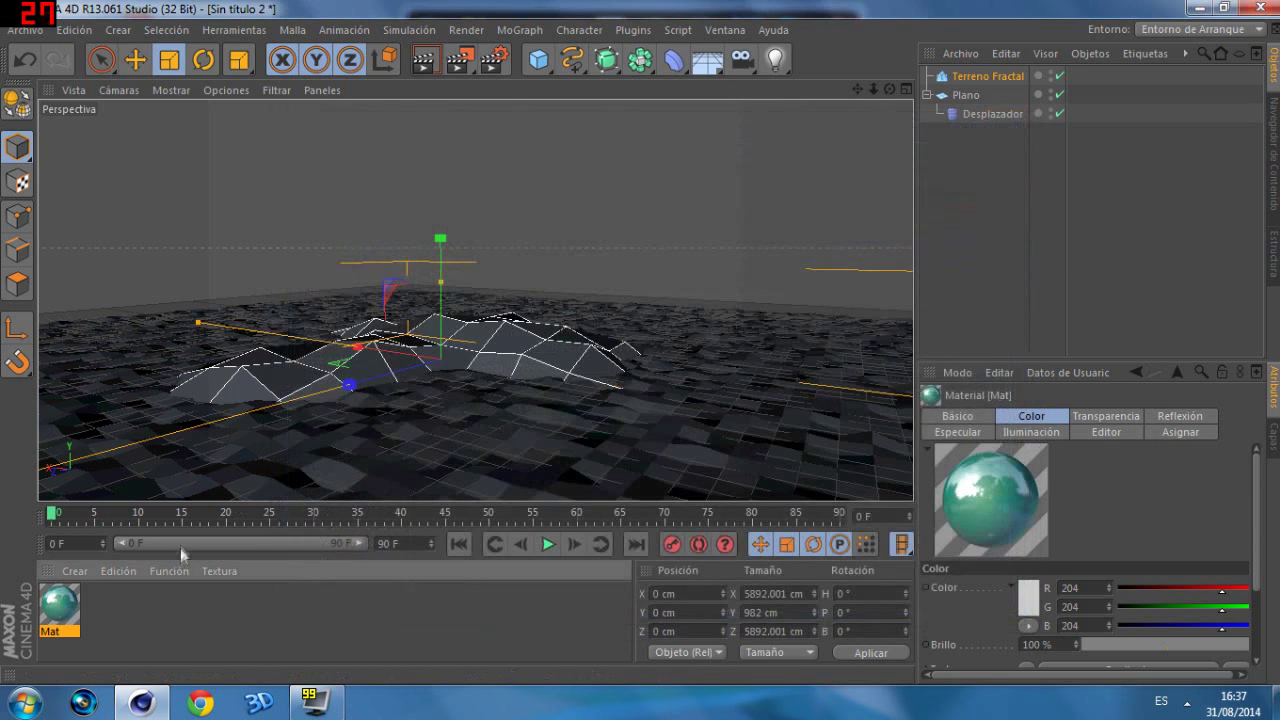
Step: Apply Mat to Plano and enlarge the interactive render region over the viewport
{"action": "left_click_drag", "start_coordinate": [990, 497], "coordinate": [966, 95]}
{"action": "left_click", "coordinate": [927, 95]}
{"action": "mouse_move", "coordinate": [889, 90]}
{"action": "left_mouse_down"}
{"action": "mouse_move", "coordinate": [889, 110]}
{"action": "mouse_move", "coordinate": [875, 88]}
{"action": "left_mouse_up"}
{"action": "key", "text": "alt+r"}
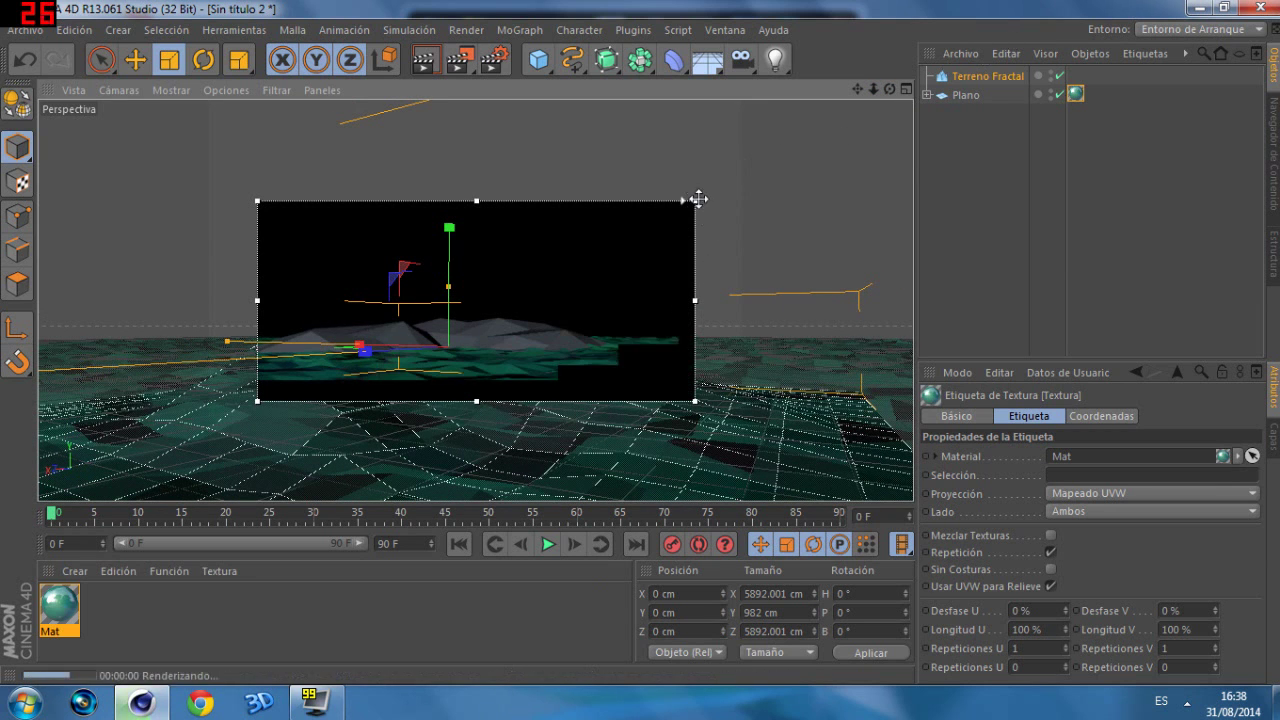
{"action": "left_click_drag", "start_coordinate": [694, 201], "coordinate": [912, 100]}
{"action": "left_click_drag", "start_coordinate": [258, 401], "coordinate": [40, 500]}
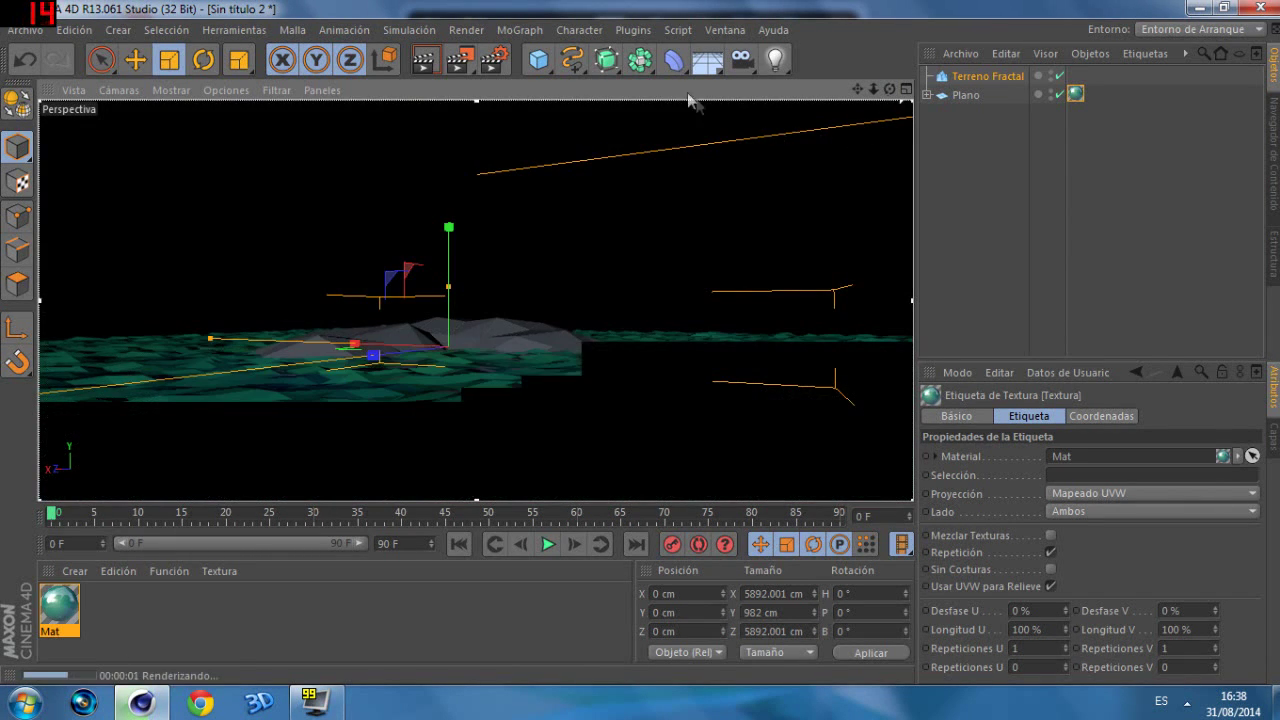
Step: Add a Cielo Físico hidden in the editor, stop the preview, and create Mat.1
{"action": "left_click", "coordinate": [707, 62]}
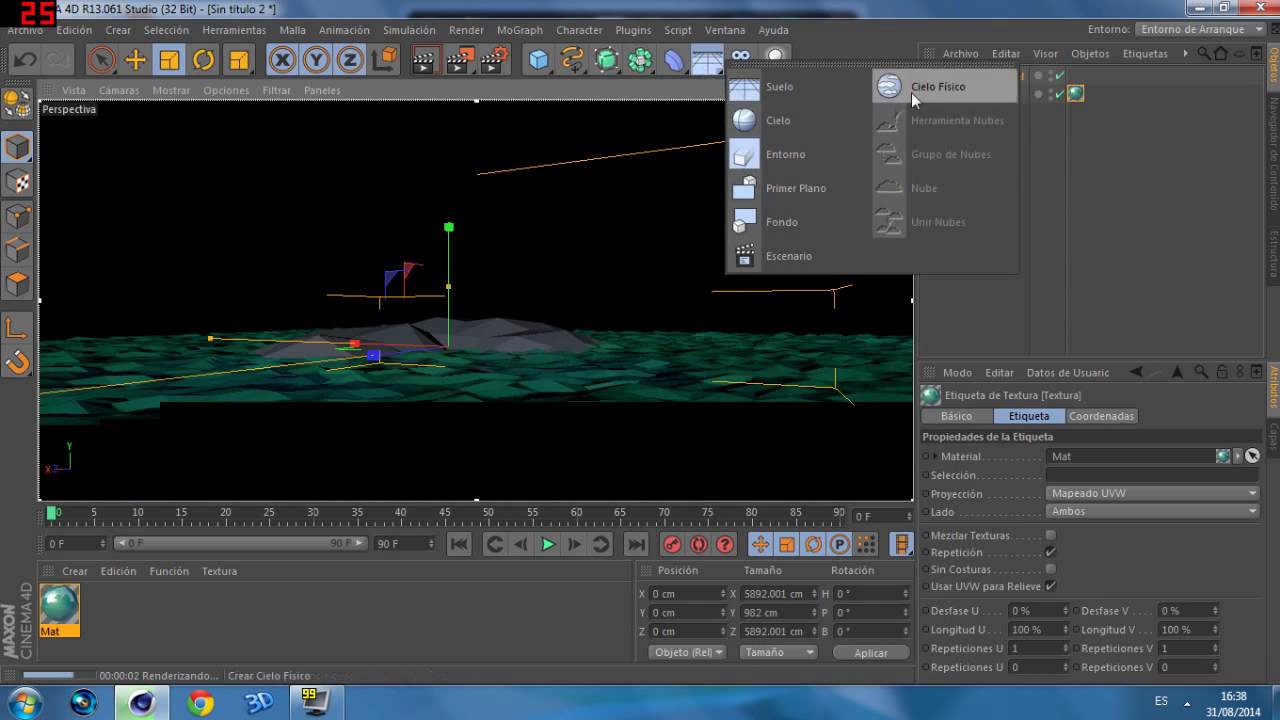
{"action": "left_click", "coordinate": [911, 92]}
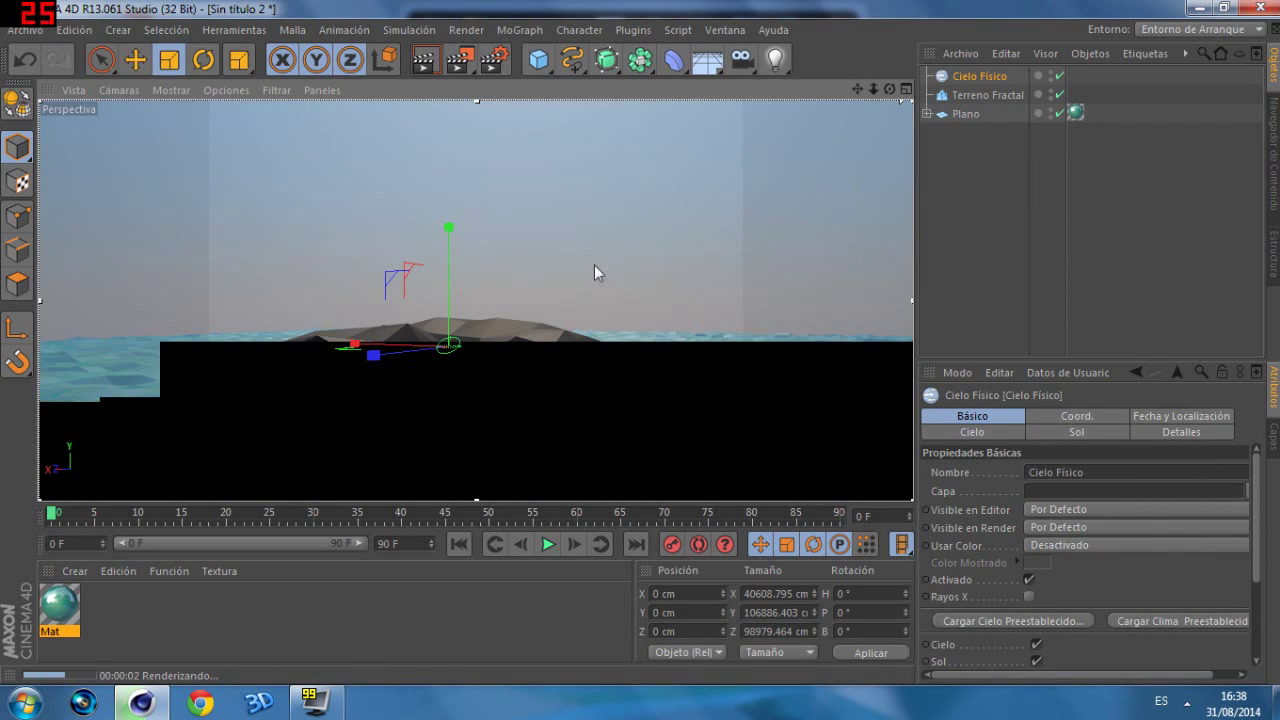
{"action": "left_click", "coordinate": [211, 356]}
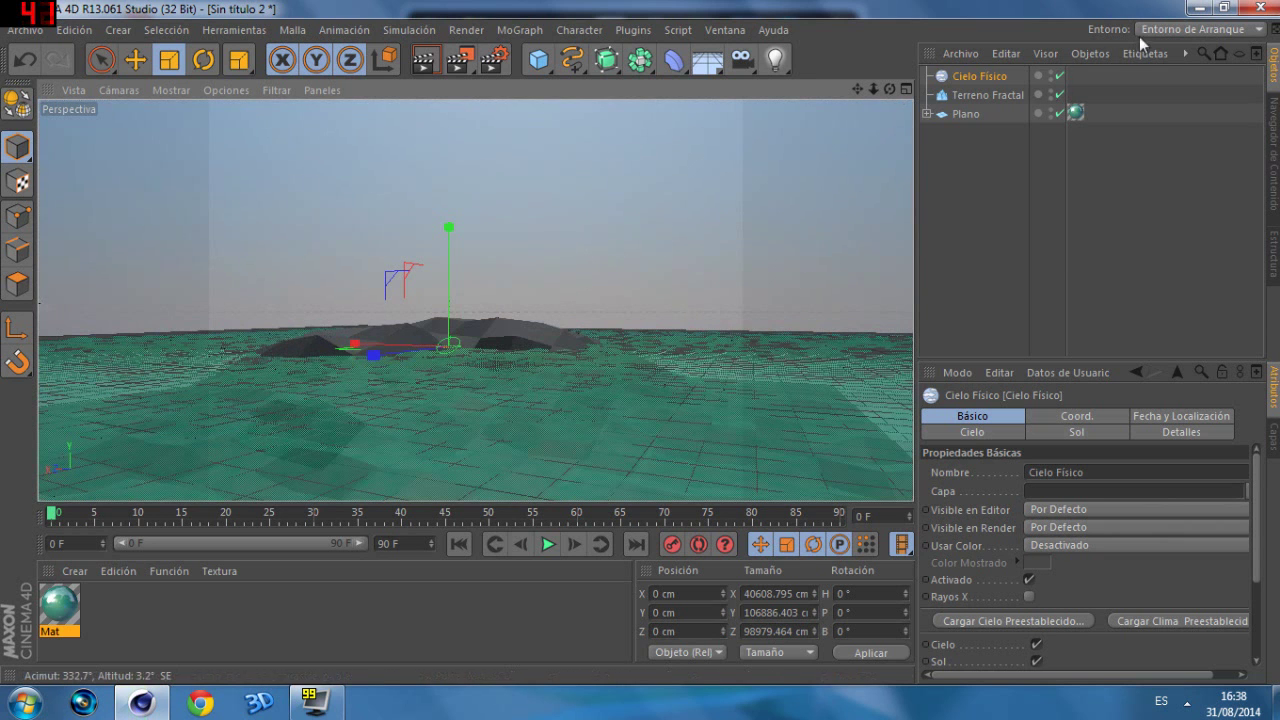
{"action": "left_click", "coordinate": [1051, 75]}
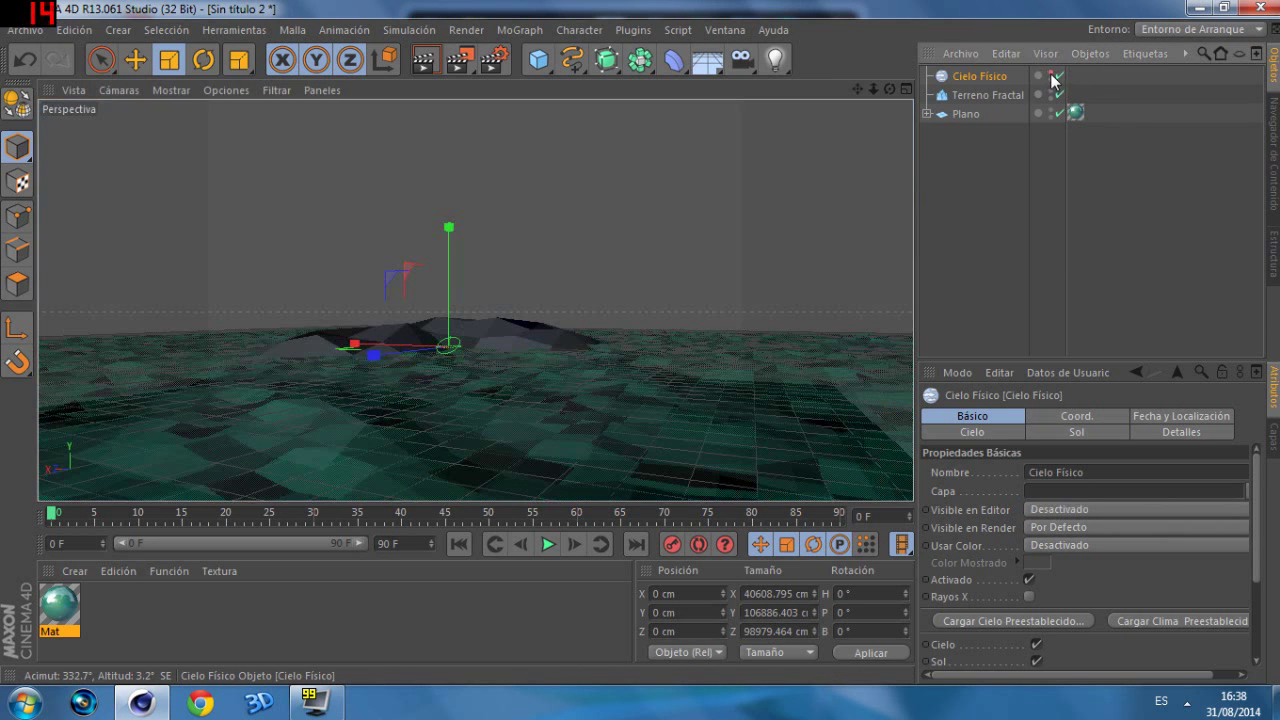
{"action": "double_click", "coordinate": [234, 600]}
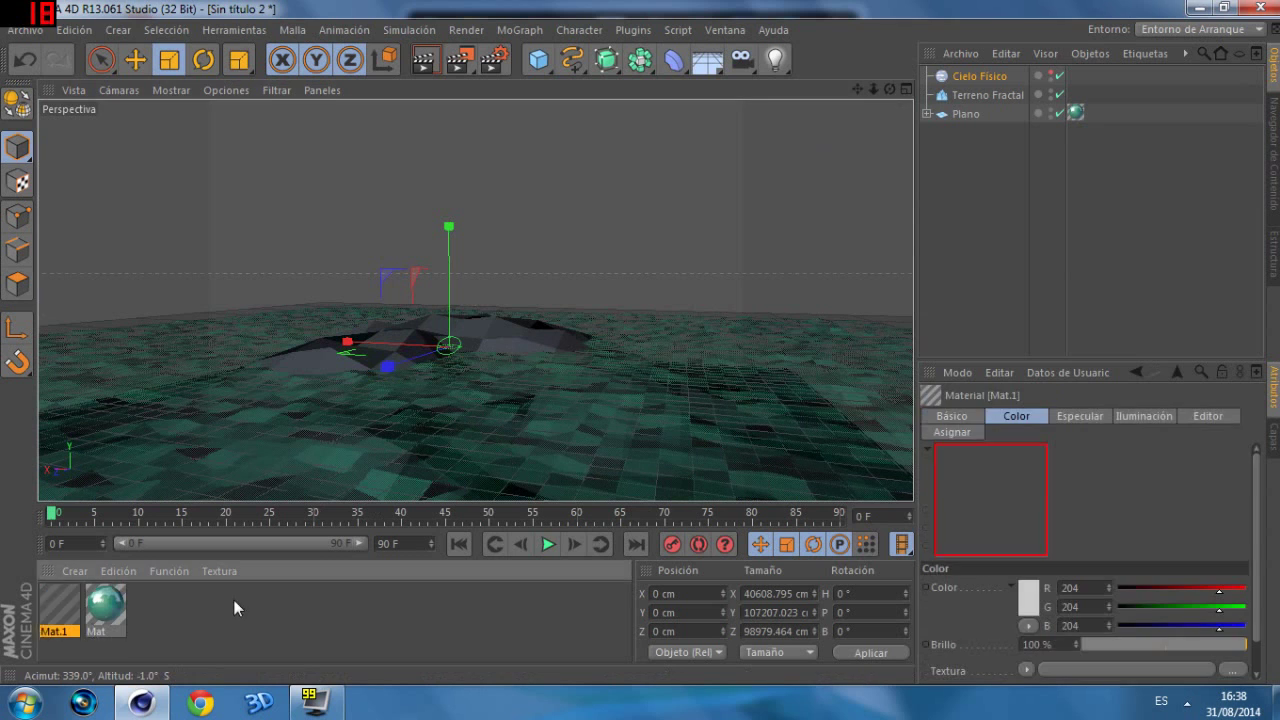
Step: Create the new material Mat.1 and give its colour a green hue
{"action": "double_click", "coordinate": [57, 603]}
{"action": "left_click", "coordinate": [305, 325]}
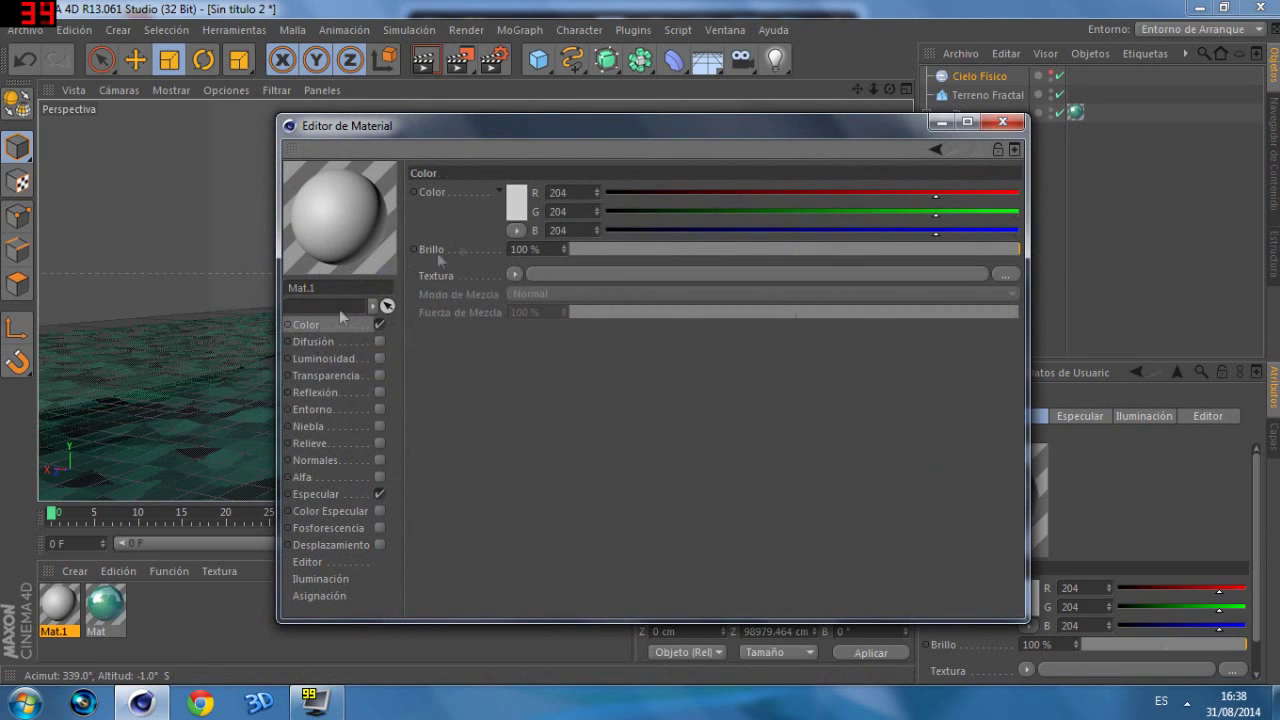
{"action": "left_click", "coordinate": [518, 203]}
{"action": "left_click", "coordinate": [527, 137]}
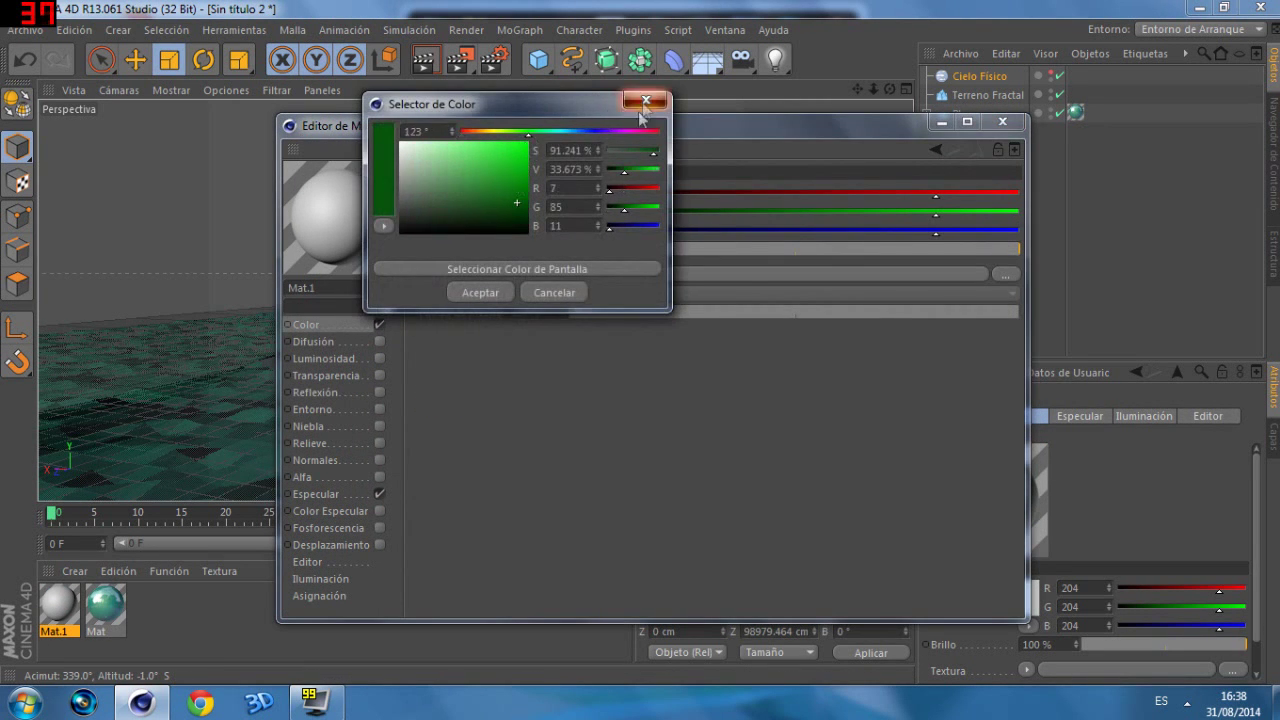
{"action": "left_click", "coordinate": [645, 103]}
Step: Load a Gradiente as the colour texture and set its type to 2D - Circular
{"action": "left_click", "coordinate": [518, 269]}
{"action": "left_click", "coordinate": [548, 436]}
{"action": "left_click", "coordinate": [535, 306]}
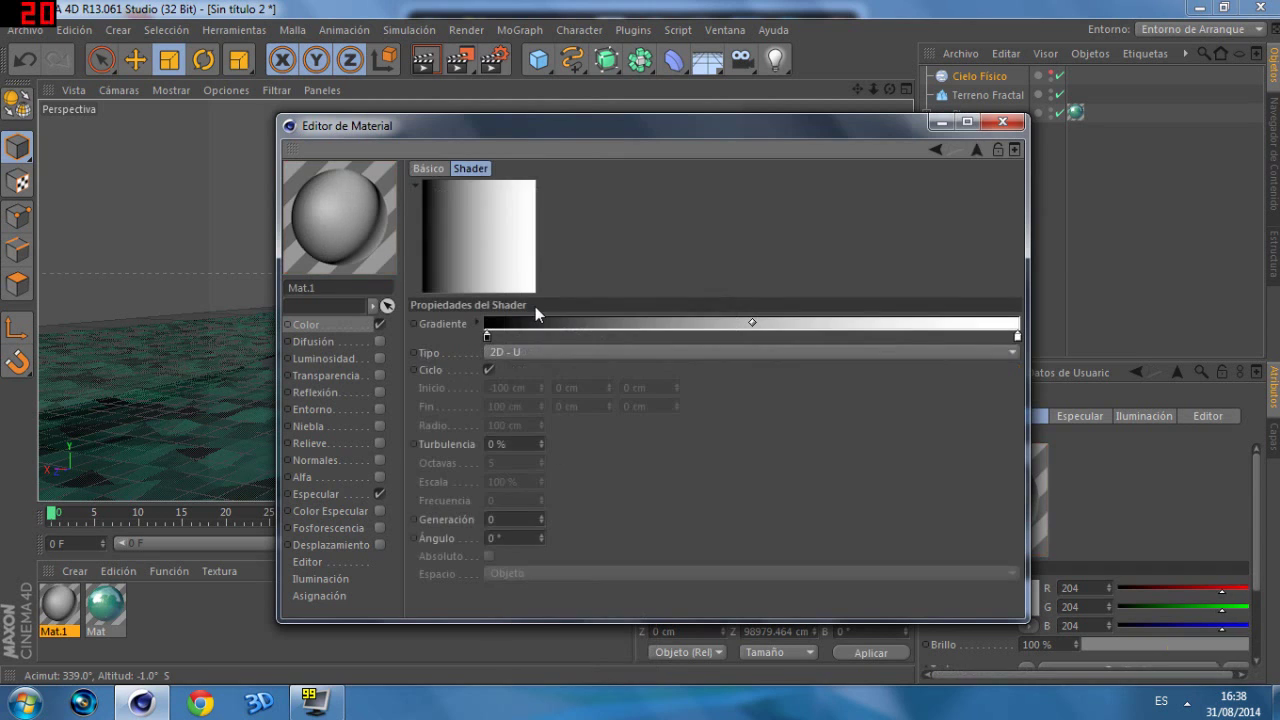
{"action": "left_click", "coordinate": [496, 353]}
{"action": "left_click", "coordinate": [538, 438]}
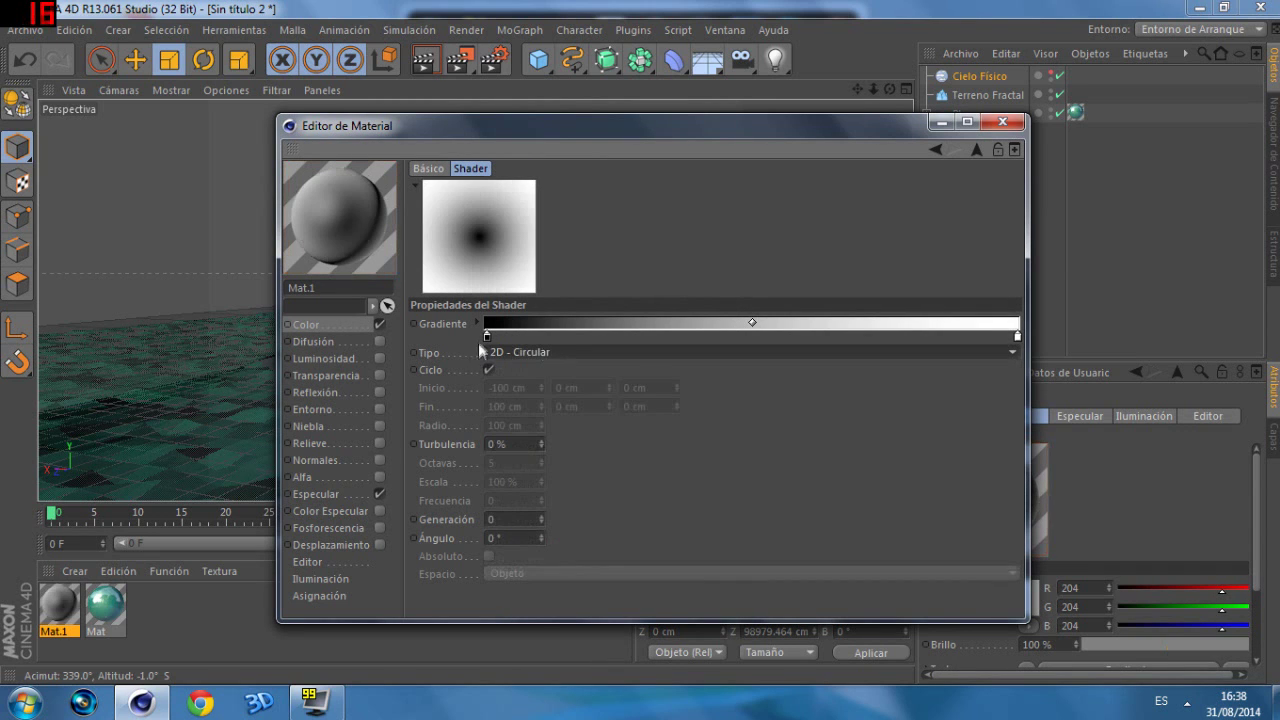
Step: Colour the gradient's left knot dark green and its right knot green
{"action": "double_click", "coordinate": [486, 336]}
{"action": "left_click", "coordinate": [497, 265]}
{"action": "left_click", "coordinate": [480, 314]}
{"action": "key", "text": "Return"}
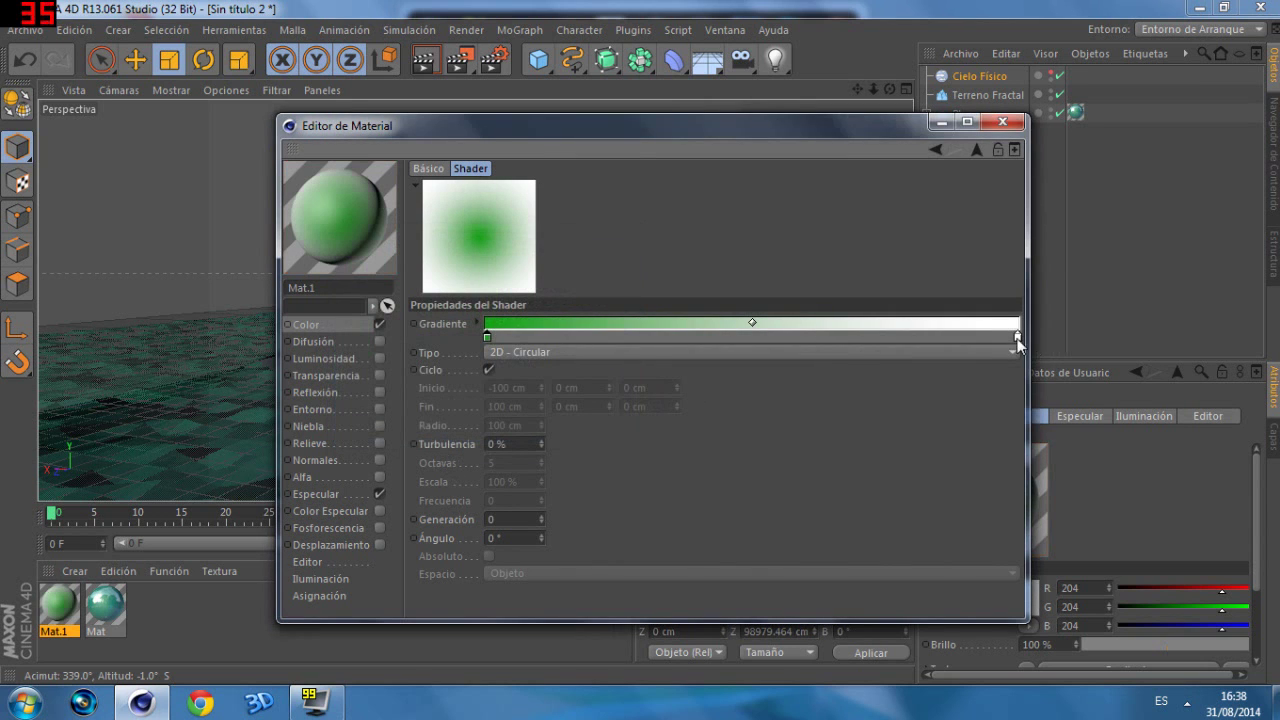
{"action": "double_click", "coordinate": [1018, 336]}
{"action": "left_click", "coordinate": [1020, 267]}
{"action": "left_click", "coordinate": [1018, 309]}
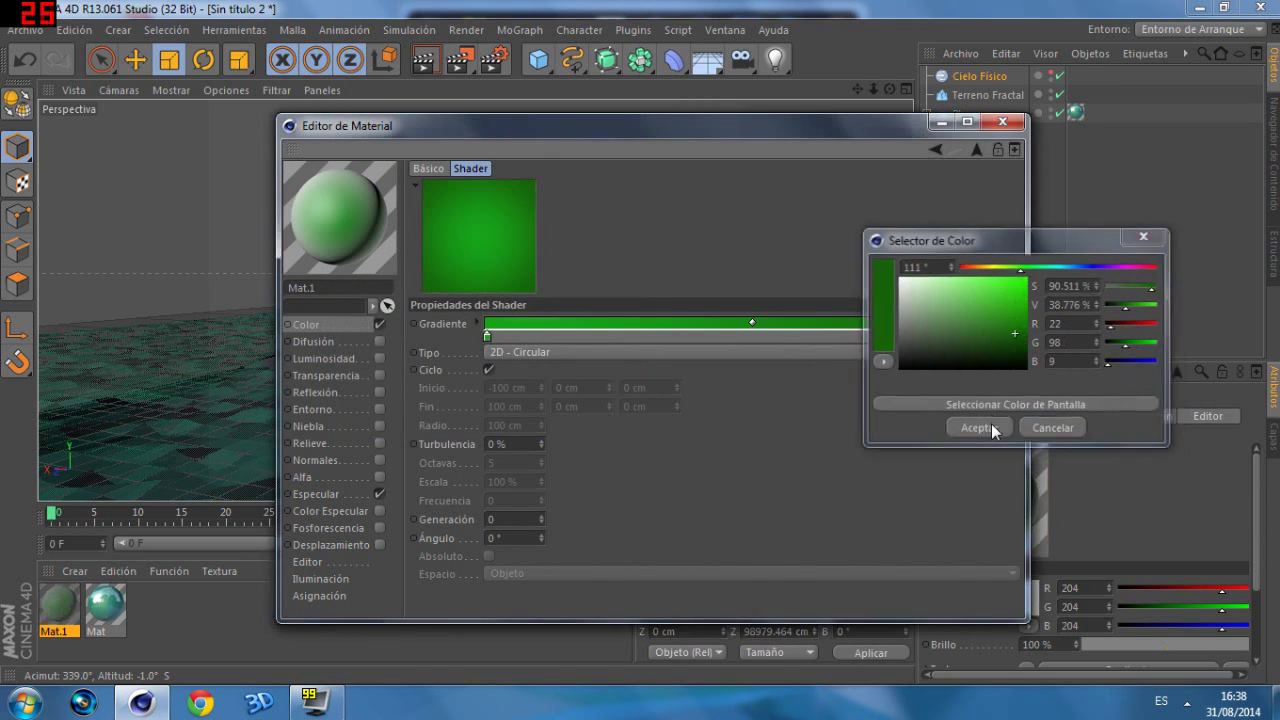
{"action": "left_click", "coordinate": [991, 423]}
Step: Check Mat.1, apply it to Terreno Fractal, and render the viewport
{"action": "left_click", "coordinate": [1003, 121]}
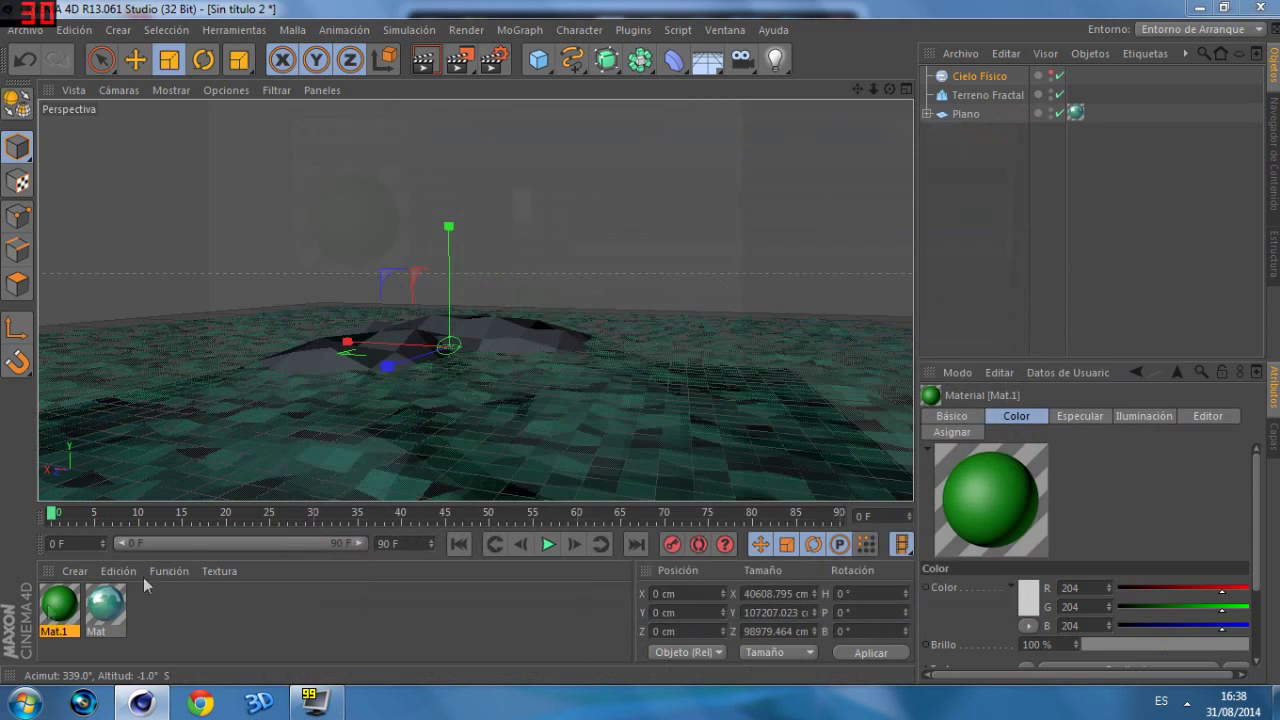
{"action": "double_click", "coordinate": [59, 603]}
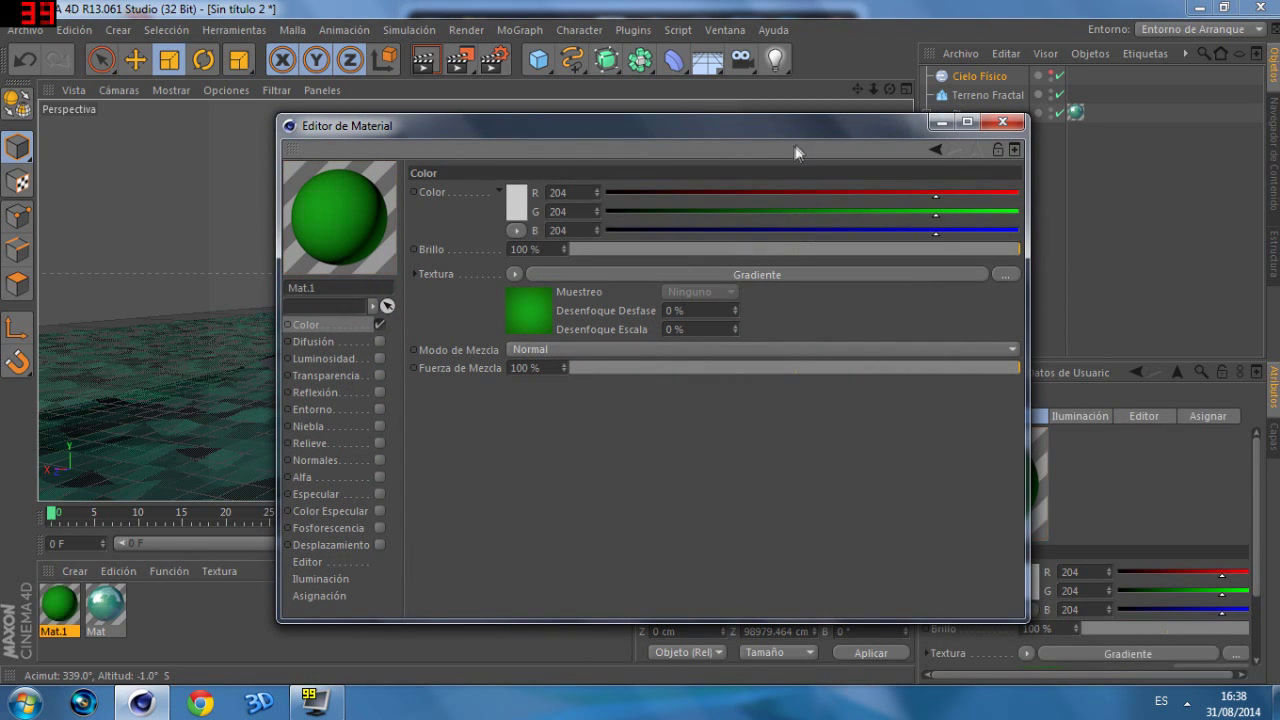
{"action": "left_click", "coordinate": [1003, 121]}
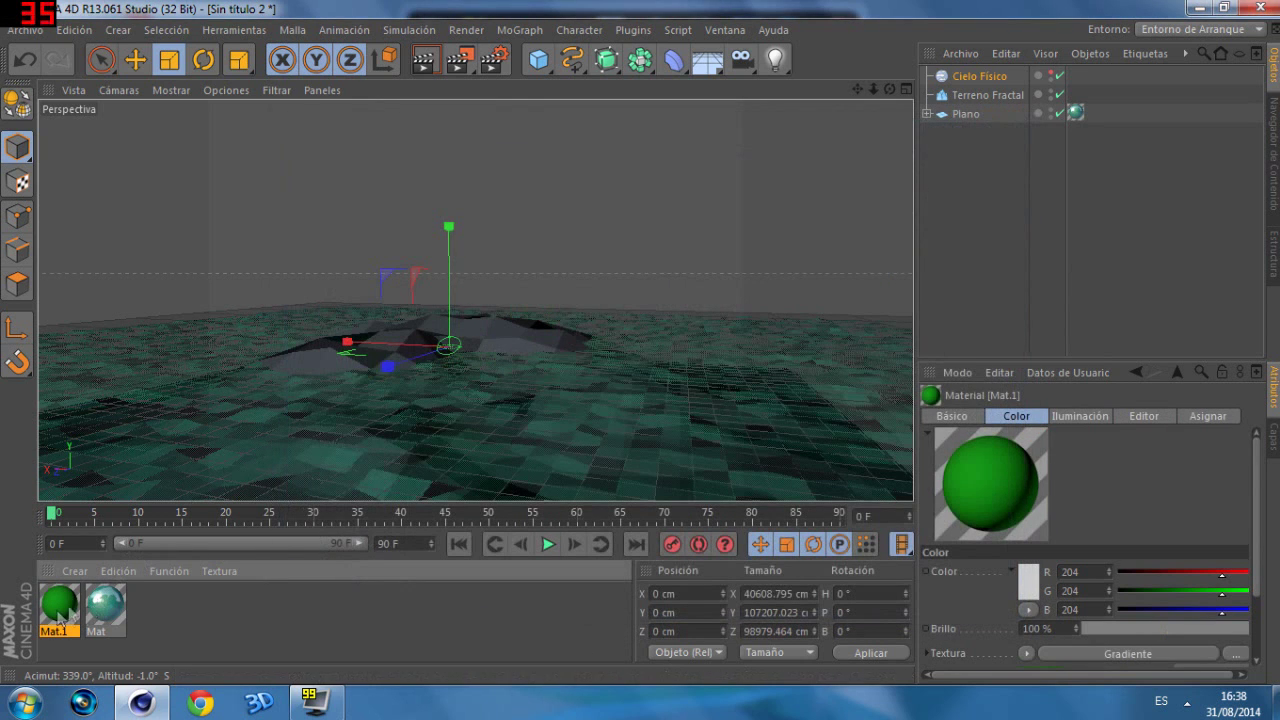
{"action": "left_click_drag", "start_coordinate": [59, 603], "coordinate": [358, 357]}
{"action": "key", "text": "ctrl+r"}
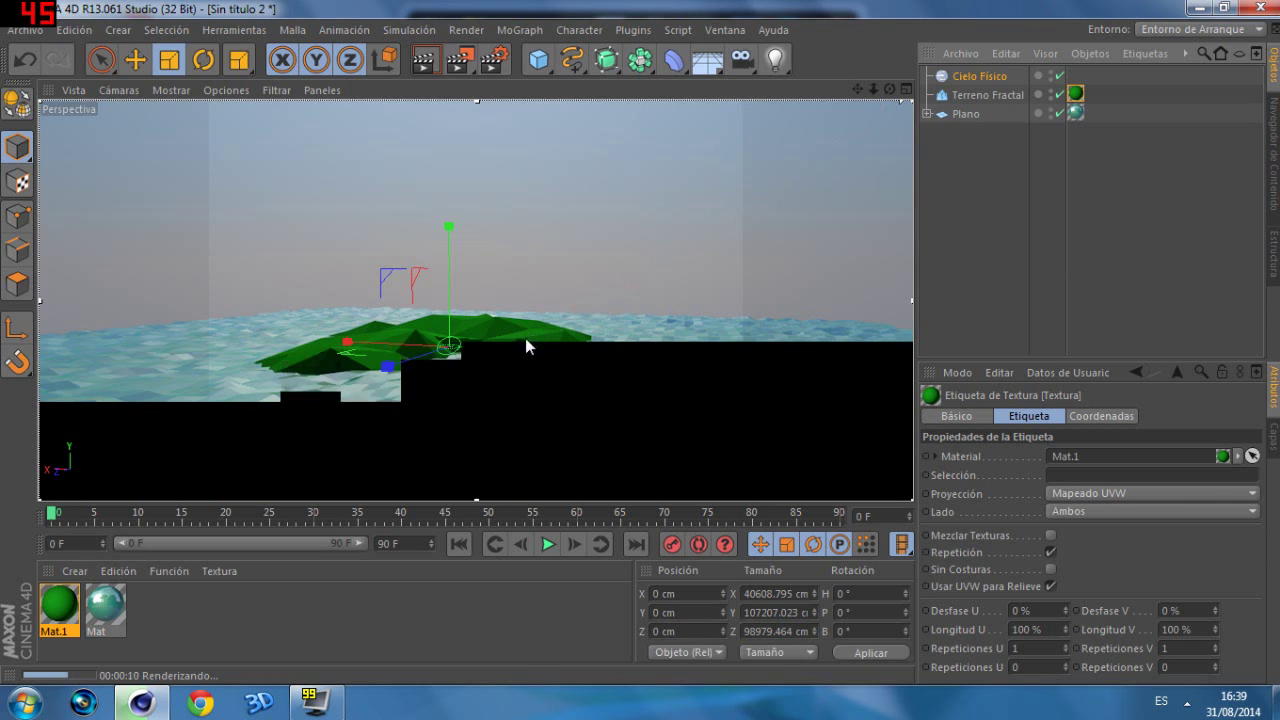
Step: Stop the test render, hide Cielo Físico in the editor, and select it
{"action": "key", "text": "Escape"}
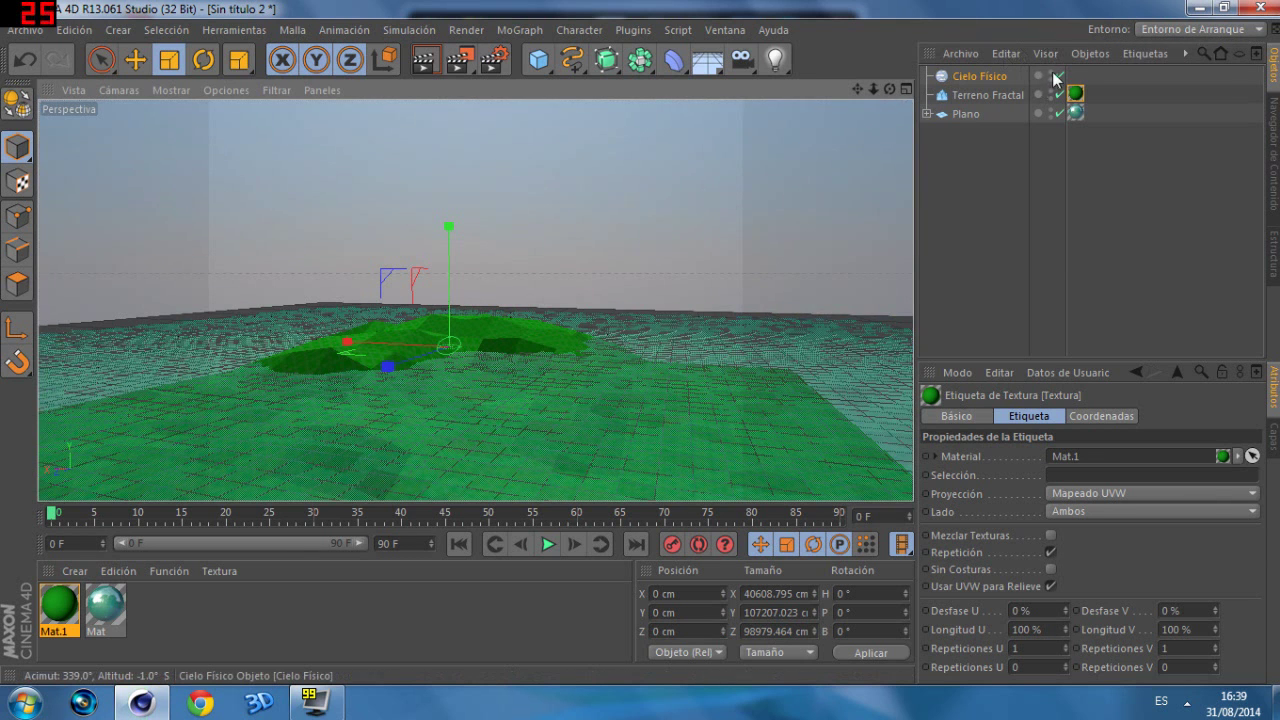
{"action": "left_click", "coordinate": [1051, 74]}
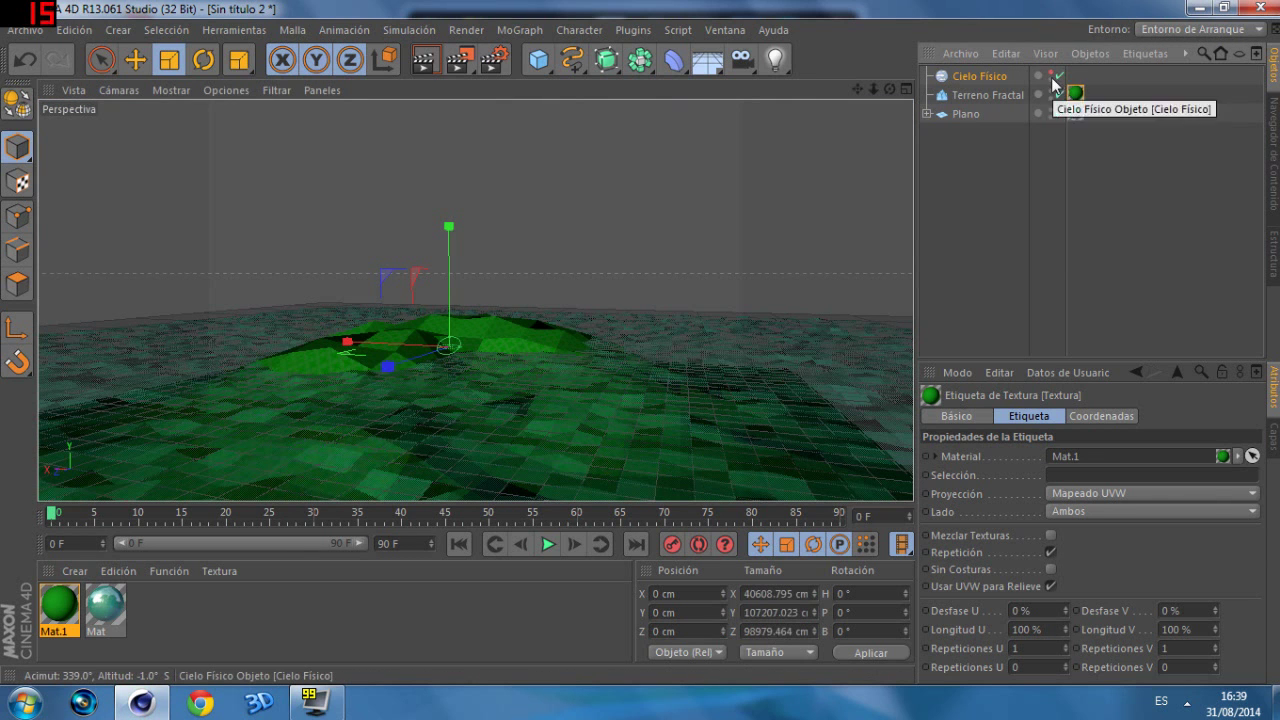
{"action": "left_click_drag", "start_coordinate": [889, 89], "coordinate": [892, 92]}
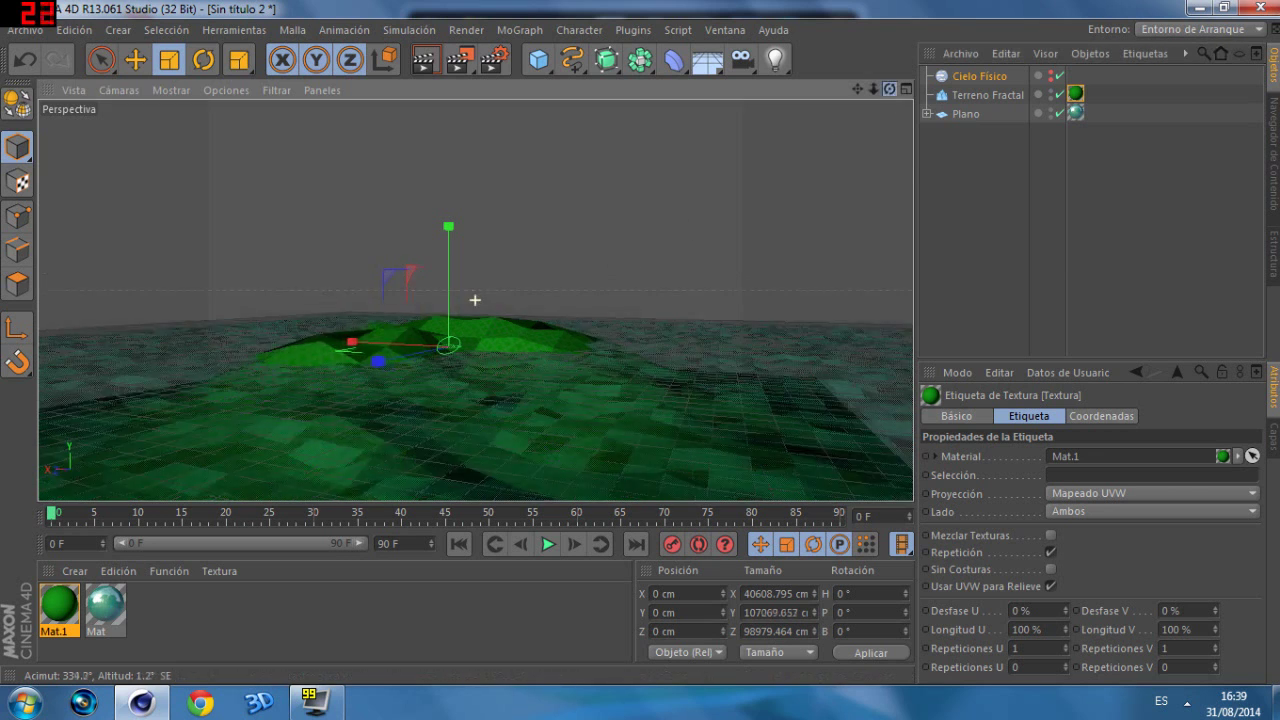
{"action": "left_click", "coordinate": [986, 77]}
Step: Delete the physical sky and add a second Fractal Terrain stretched into a tall peak
{"action": "key", "text": "Delete"}
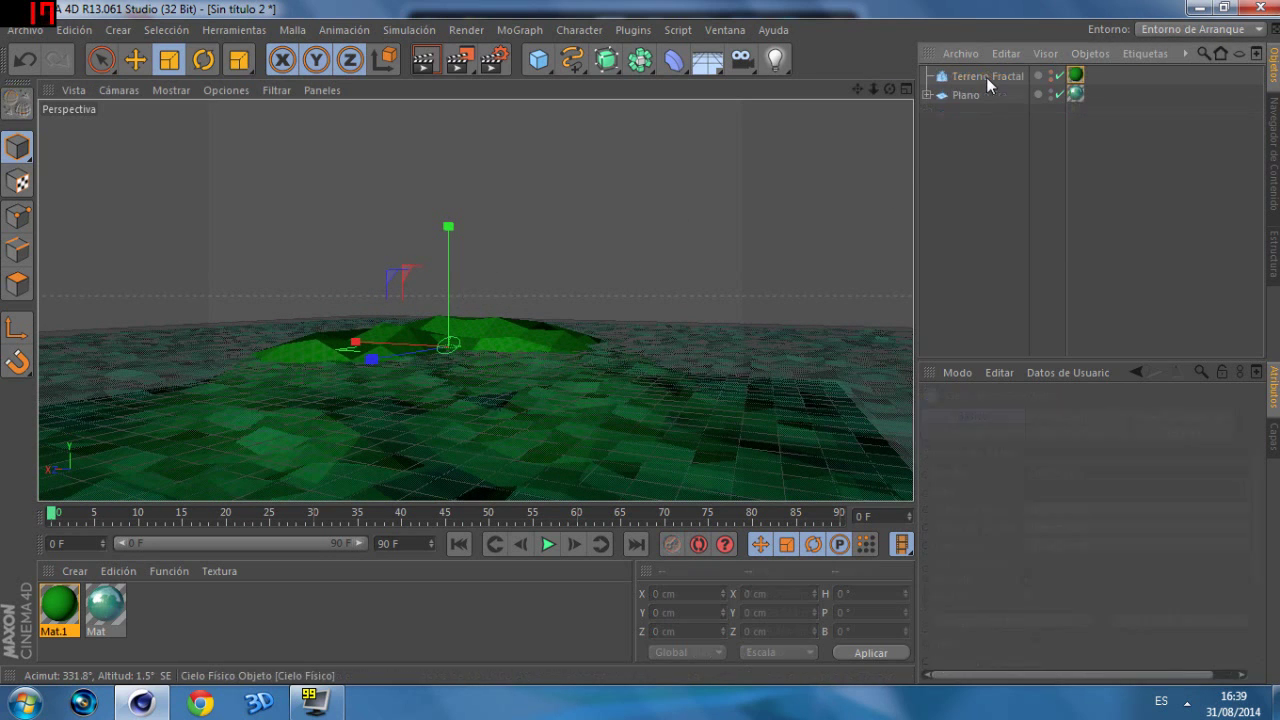
{"action": "left_click", "coordinate": [541, 62]}
{"action": "left_click", "coordinate": [1059, 191]}
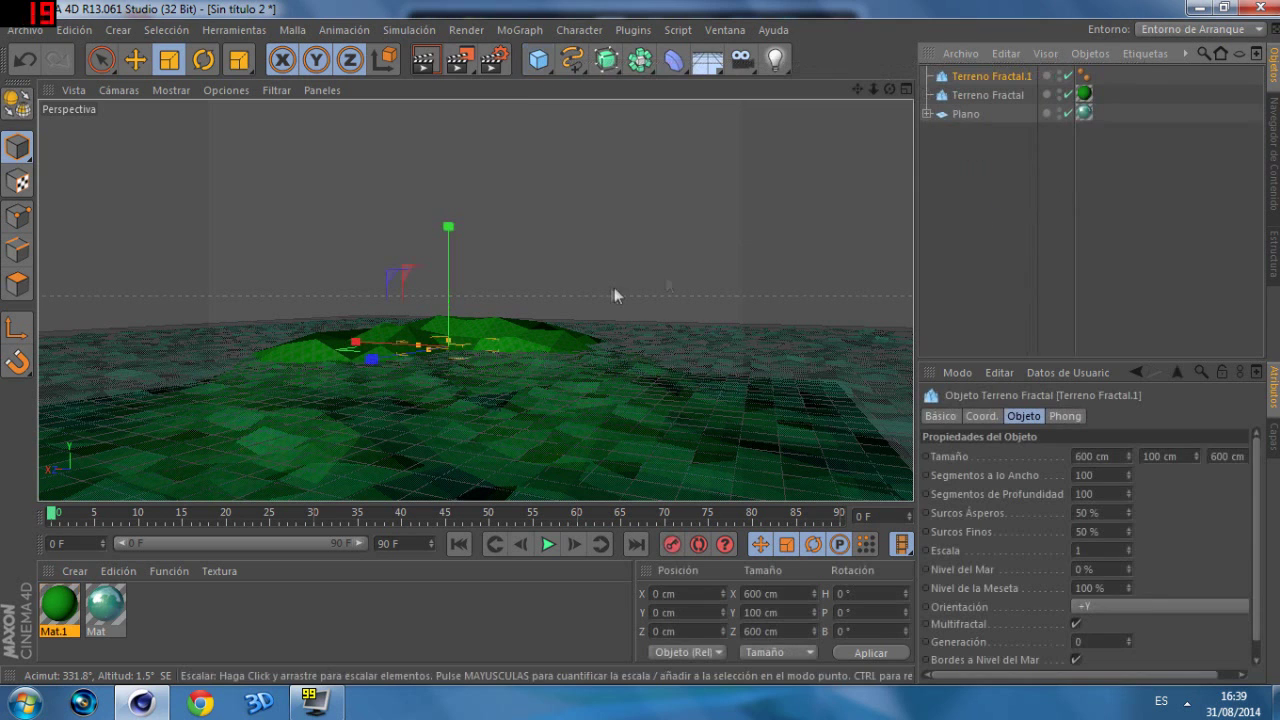
{"action": "mouse_move", "coordinate": [455, 349]}
{"action": "left_mouse_down"}
{"action": "mouse_move", "coordinate": [449, 263]}
{"action": "mouse_move", "coordinate": [270, 375]}
{"action": "left_mouse_up"}
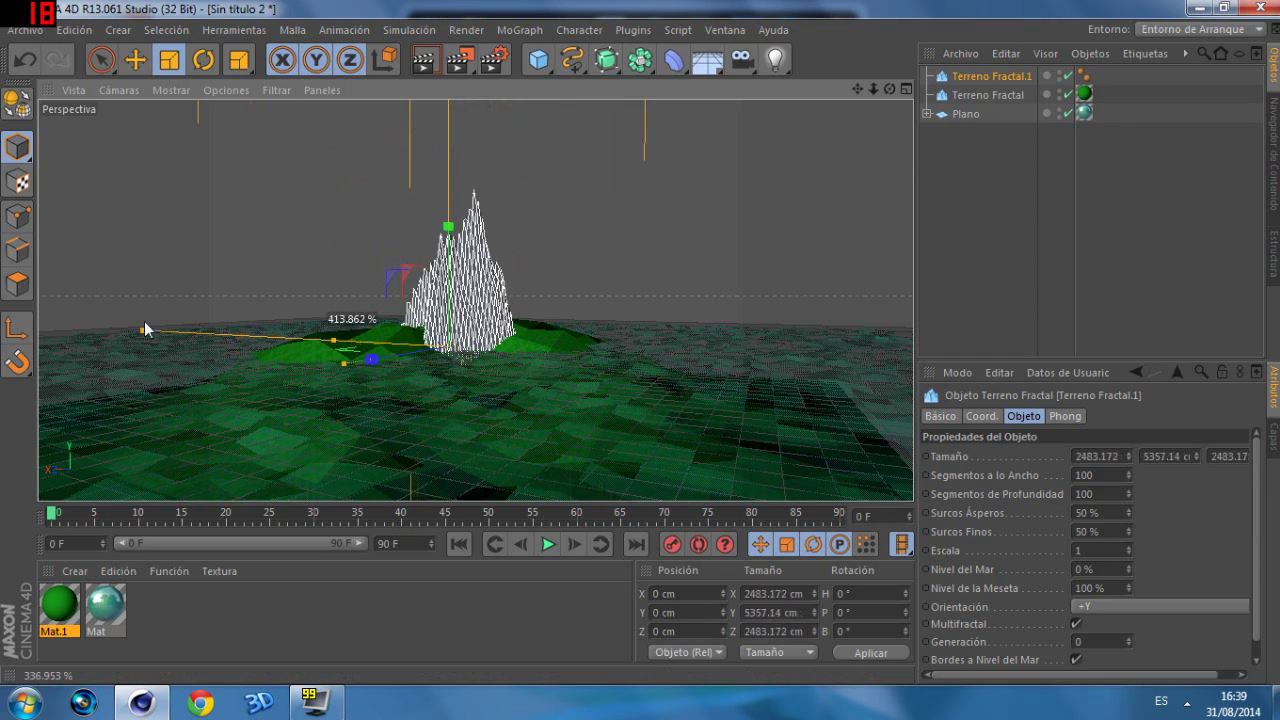
{"action": "mouse_move", "coordinate": [872, 91]}
{"action": "left_mouse_down"}
{"action": "mouse_move", "coordinate": [467, 150]}
{"action": "mouse_move", "coordinate": [409, 195]}
{"action": "left_mouse_up"}
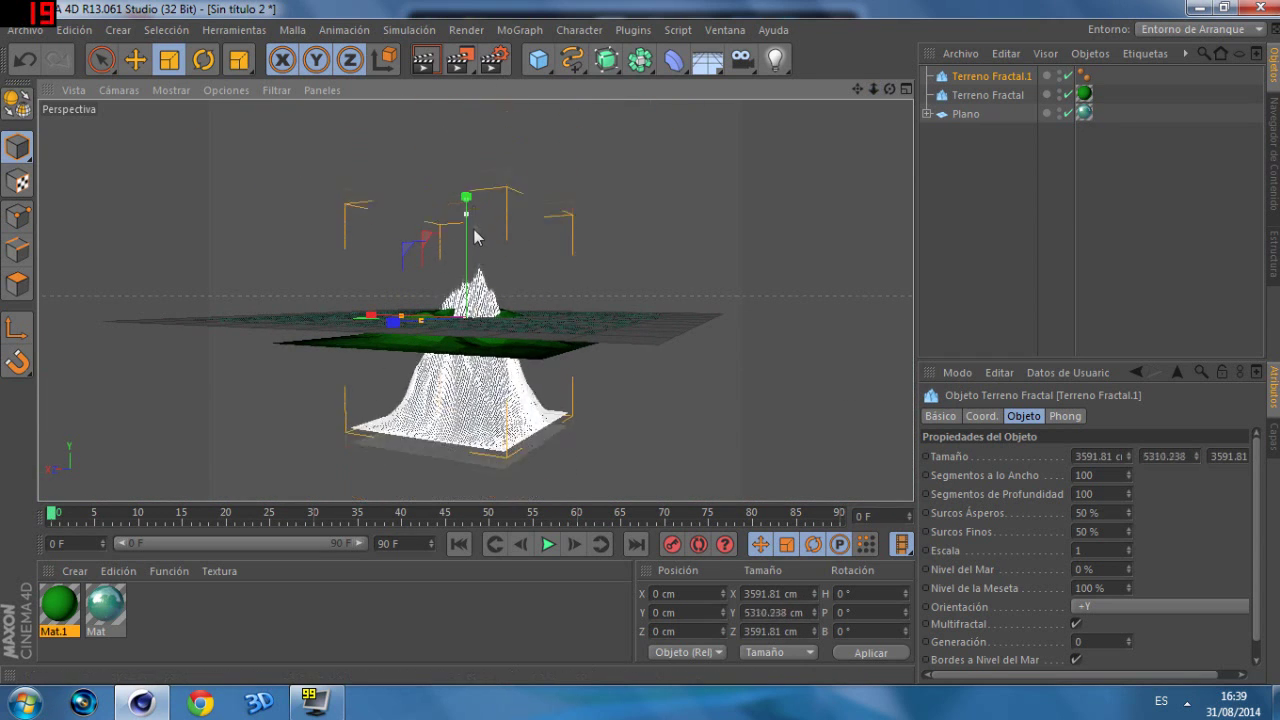
Step: Move the new peak down onto the green island and raise it slightly
{"action": "key", "text": "e"}
{"action": "mouse_move", "coordinate": [466, 200]}
{"action": "left_mouse_down"}
{"action": "mouse_move", "coordinate": [466, 162]}
{"action": "mouse_move", "coordinate": [700, 250]}
{"action": "left_mouse_up"}
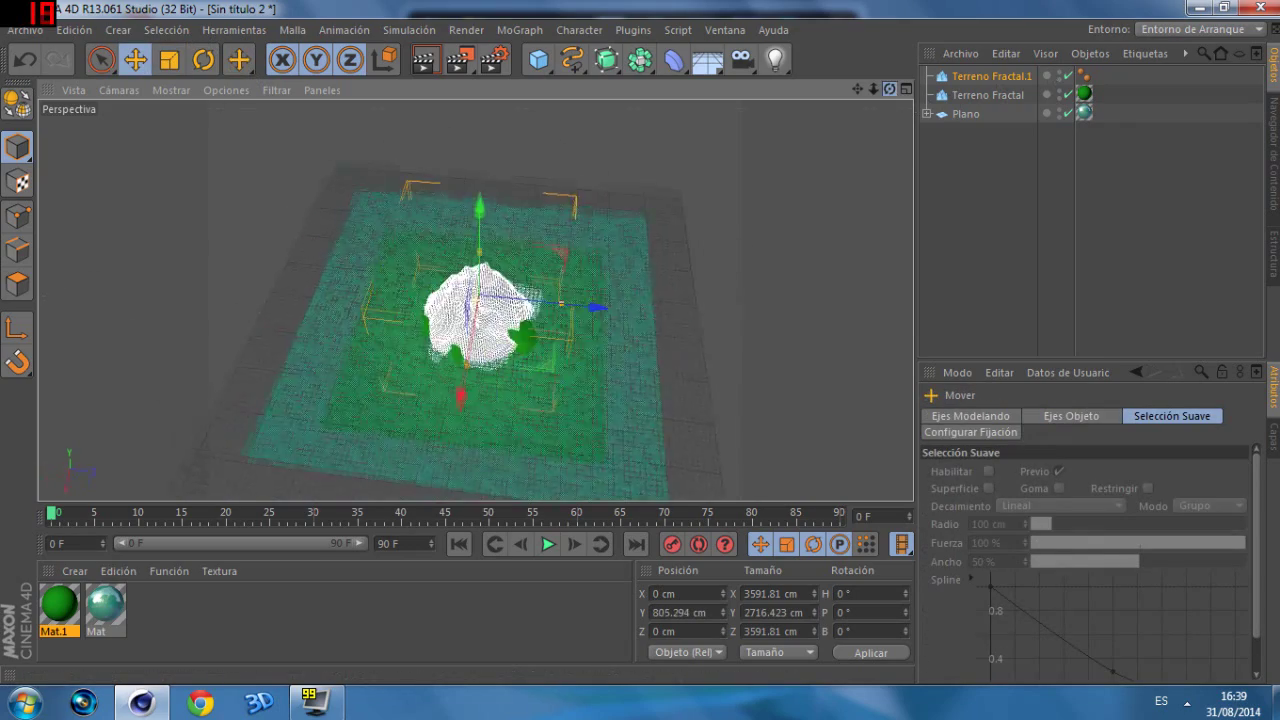
{"action": "mouse_move", "coordinate": [873, 89]}
{"action": "left_mouse_down"}
{"action": "mouse_move", "coordinate": [476, 300]}
{"action": "mouse_move", "coordinate": [477, 258]}
{"action": "mouse_move", "coordinate": [418, 248]}
{"action": "left_mouse_up"}
{"action": "key", "text": "t"}
{"action": "key", "text": "e"}
{"action": "left_click_drag", "start_coordinate": [437, 150], "coordinate": [437, 222]}
{"action": "left_click_drag", "start_coordinate": [416, 375], "coordinate": [440, 325]}
{"action": "left_click_drag", "start_coordinate": [437, 150], "coordinate": [438, 185]}
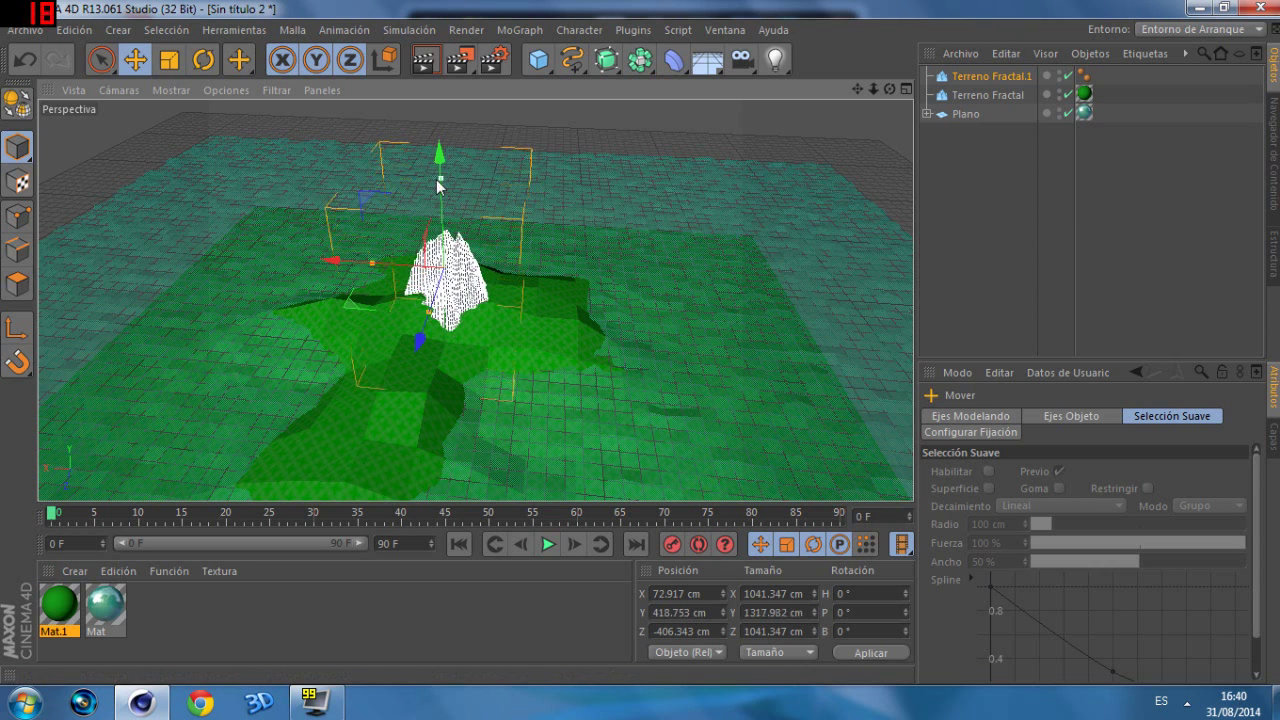
{"action": "left_click_drag", "start_coordinate": [438, 158], "coordinate": [437, 125]}
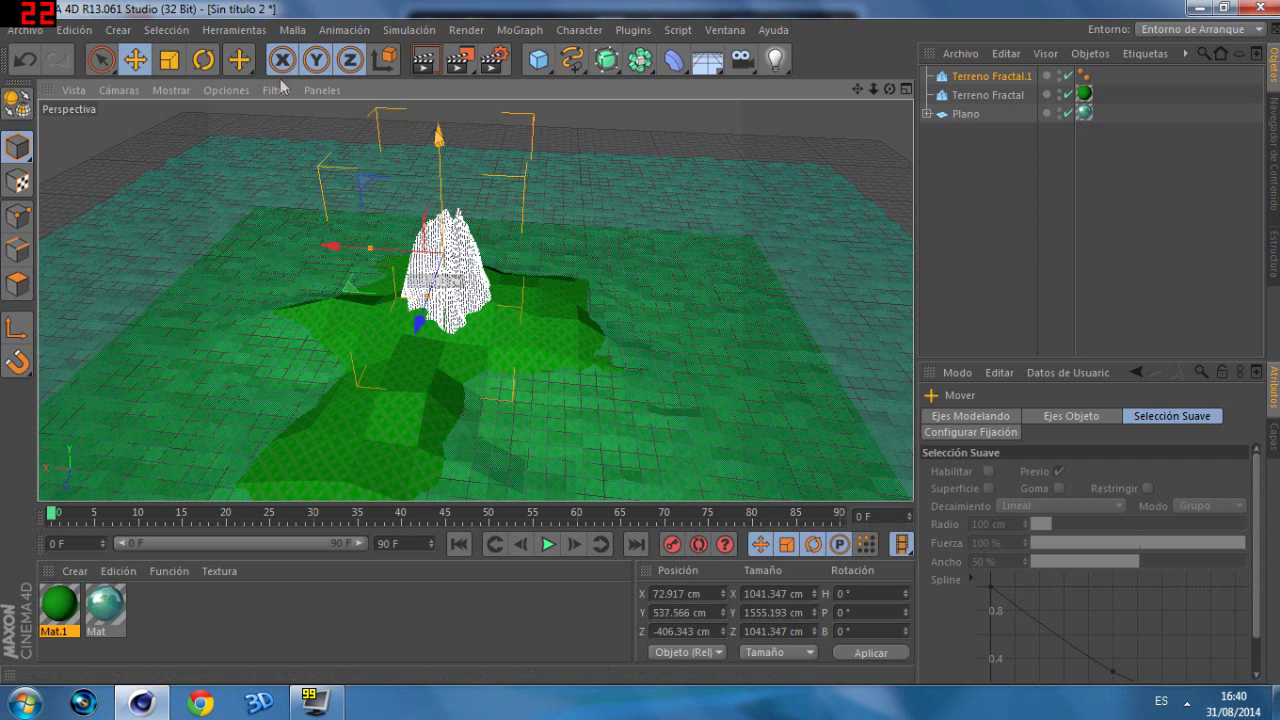
Step: Scale the mountain up uniformly to about 2074 × 2629 × 2074 cm and select its Phong tag
{"action": "left_click", "coordinate": [169, 59]}
{"action": "left_click_drag", "start_coordinate": [330, 245], "coordinate": [271, 243]}
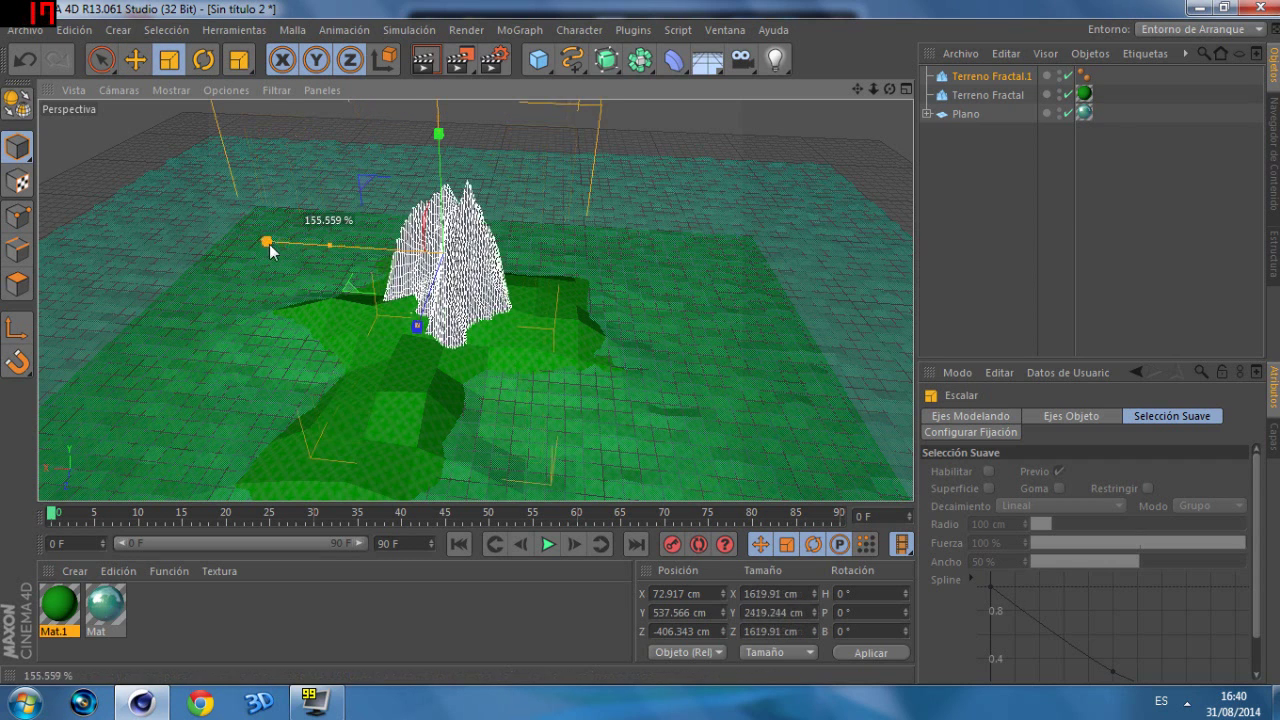
{"action": "mouse_move", "coordinate": [873, 89]}
{"action": "left_mouse_down"}
{"action": "mouse_move", "coordinate": [860, 120]}
{"action": "mouse_move", "coordinate": [436, 150]}
{"action": "mouse_move", "coordinate": [453, 176]}
{"action": "left_mouse_up"}
{"action": "mouse_move", "coordinate": [873, 89]}
{"action": "left_mouse_down"}
{"action": "mouse_move", "coordinate": [618, 273]}
{"action": "mouse_move", "coordinate": [700, 277]}
{"action": "mouse_move", "coordinate": [478, 300]}
{"action": "left_mouse_up"}
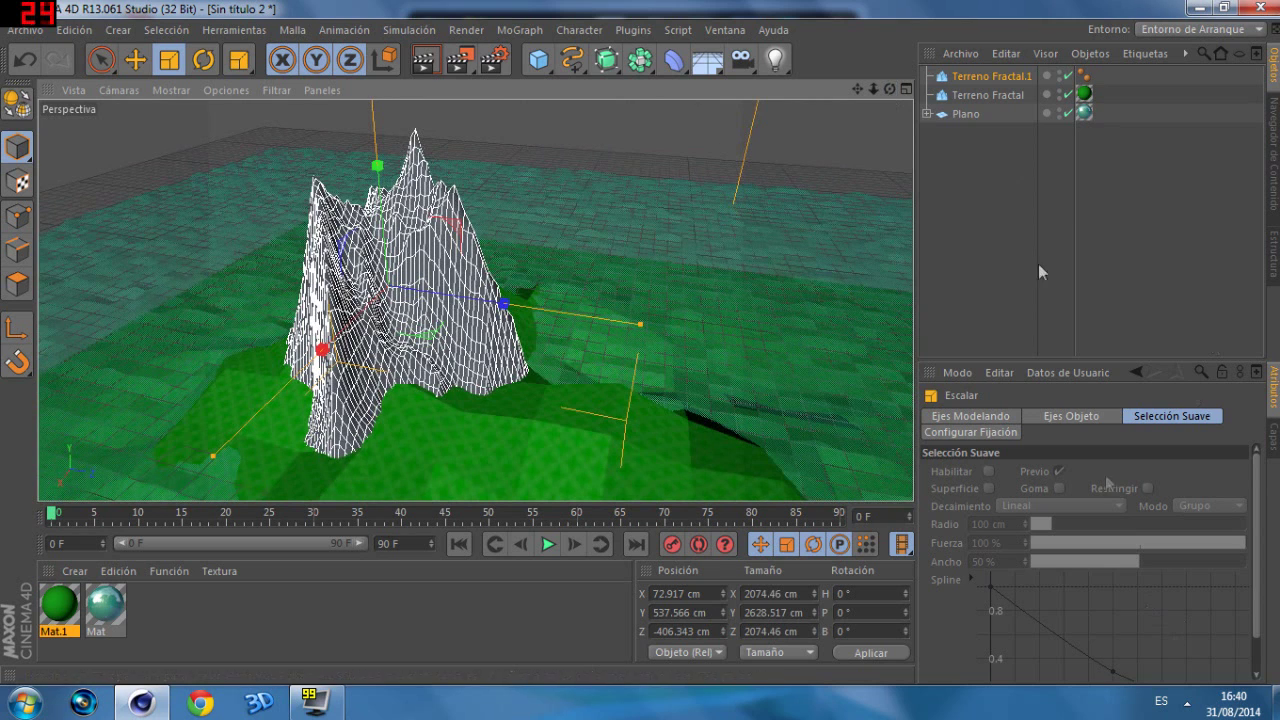
{"action": "left_click", "coordinate": [977, 77]}
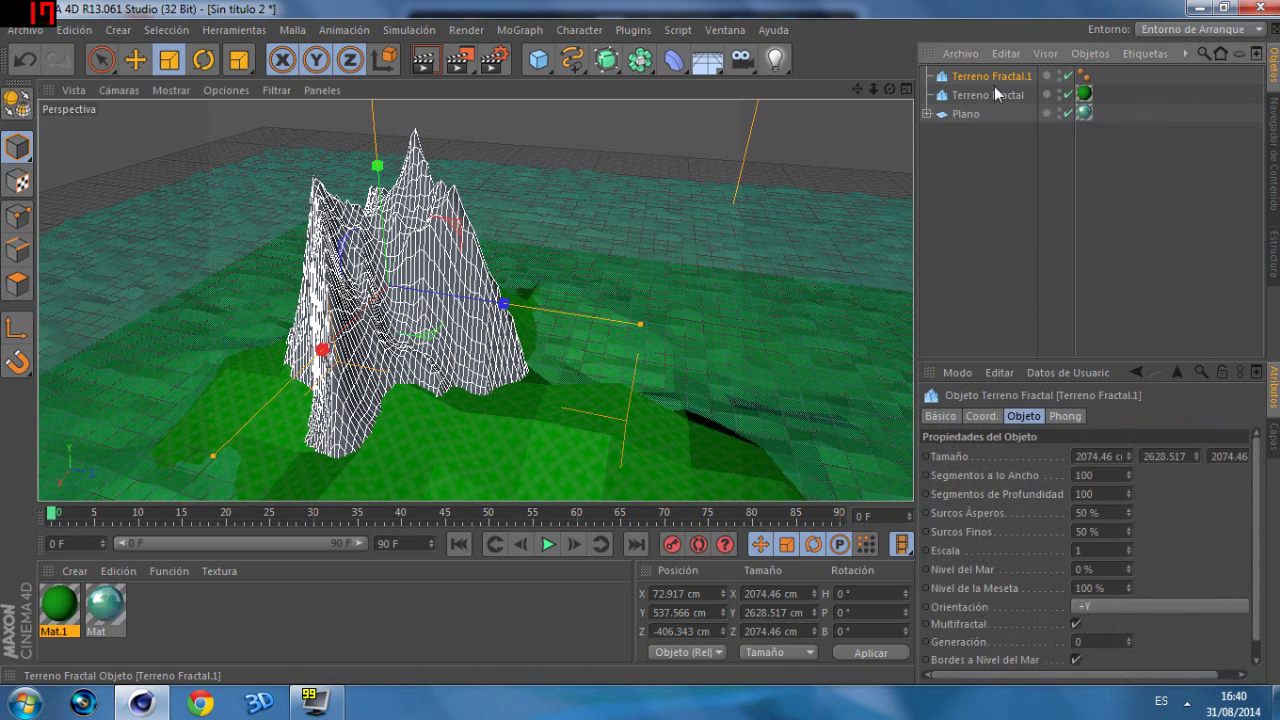
{"action": "left_click", "coordinate": [1083, 75]}
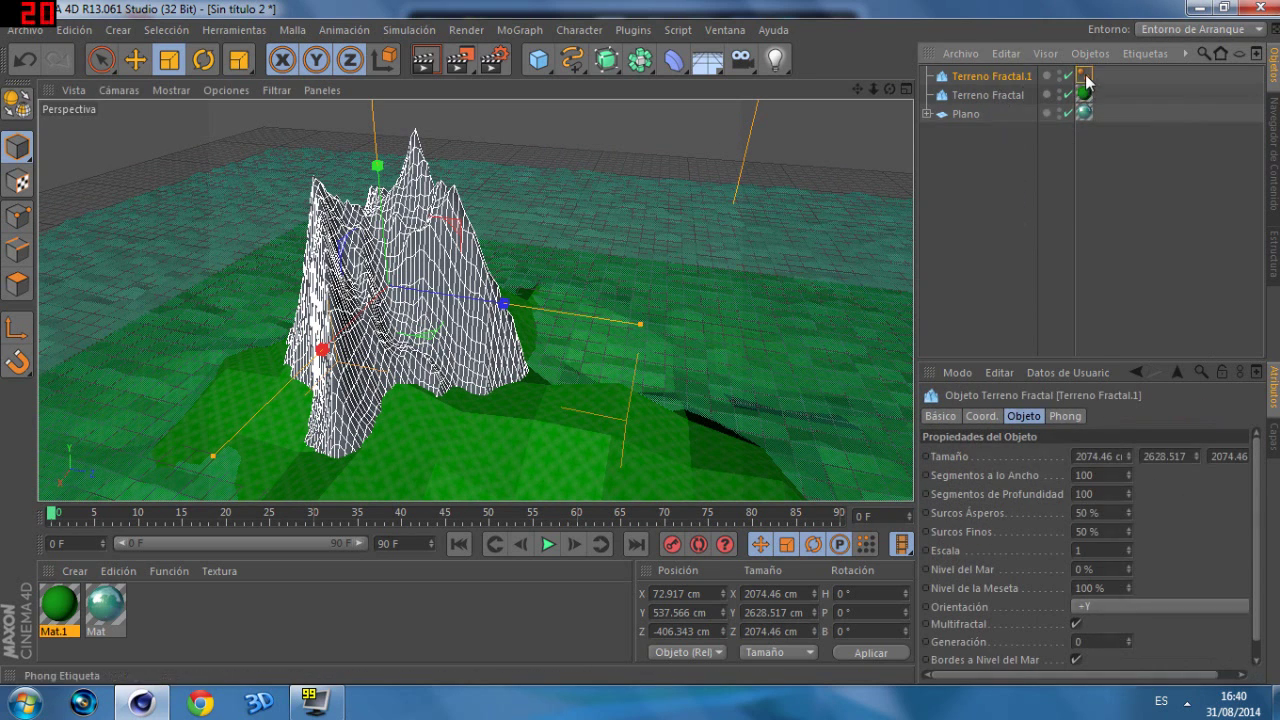
Step: Delete the mountain's Phong tag and set width and depth segments to 20
{"action": "key", "text": "Delete"}
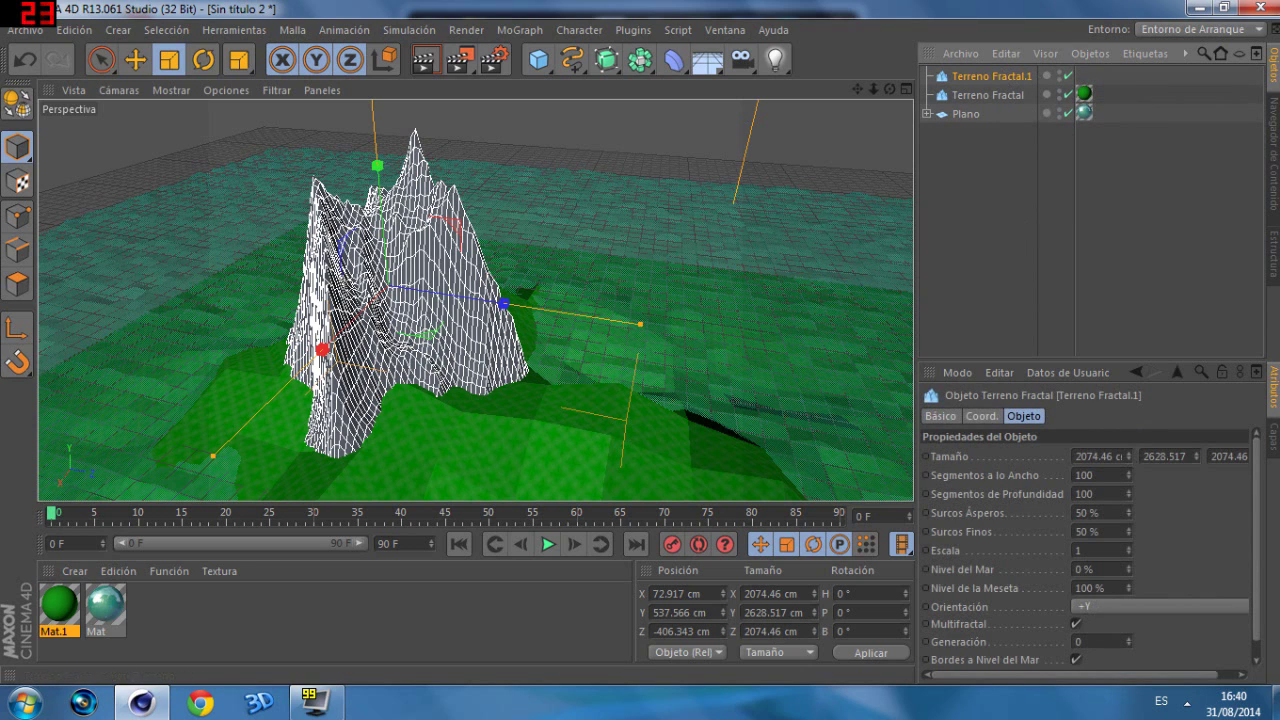
{"action": "left_click", "coordinate": [1084, 475]}
{"action": "key", "text": "Tab"}
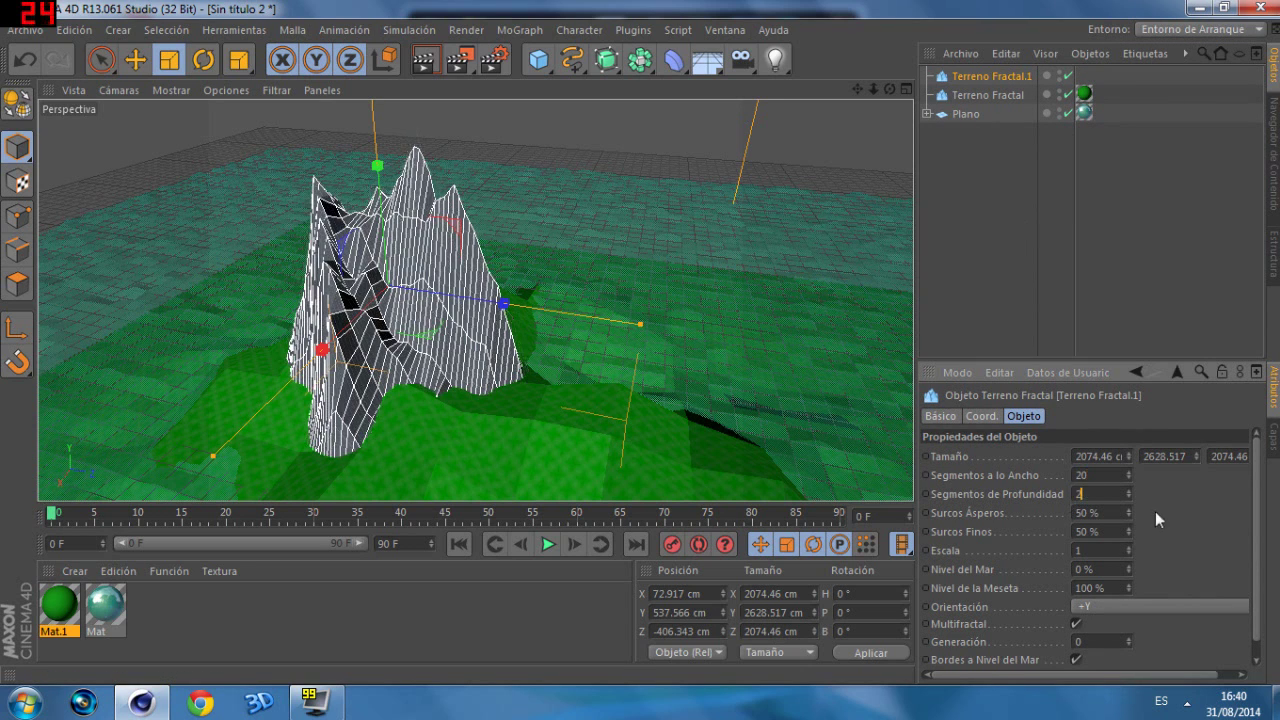
{"action": "type", "text": "20"}
{"action": "key", "text": "Return"}
Step: Orbit around the coarser mountain and create a new material
{"action": "mouse_move", "coordinate": [889, 89]}
{"action": "left_mouse_down"}
{"action": "mouse_move", "coordinate": [860, 95]}
{"action": "mouse_move", "coordinate": [1137, 548]}
{"action": "mouse_move", "coordinate": [1128, 530]}
{"action": "left_mouse_up"}
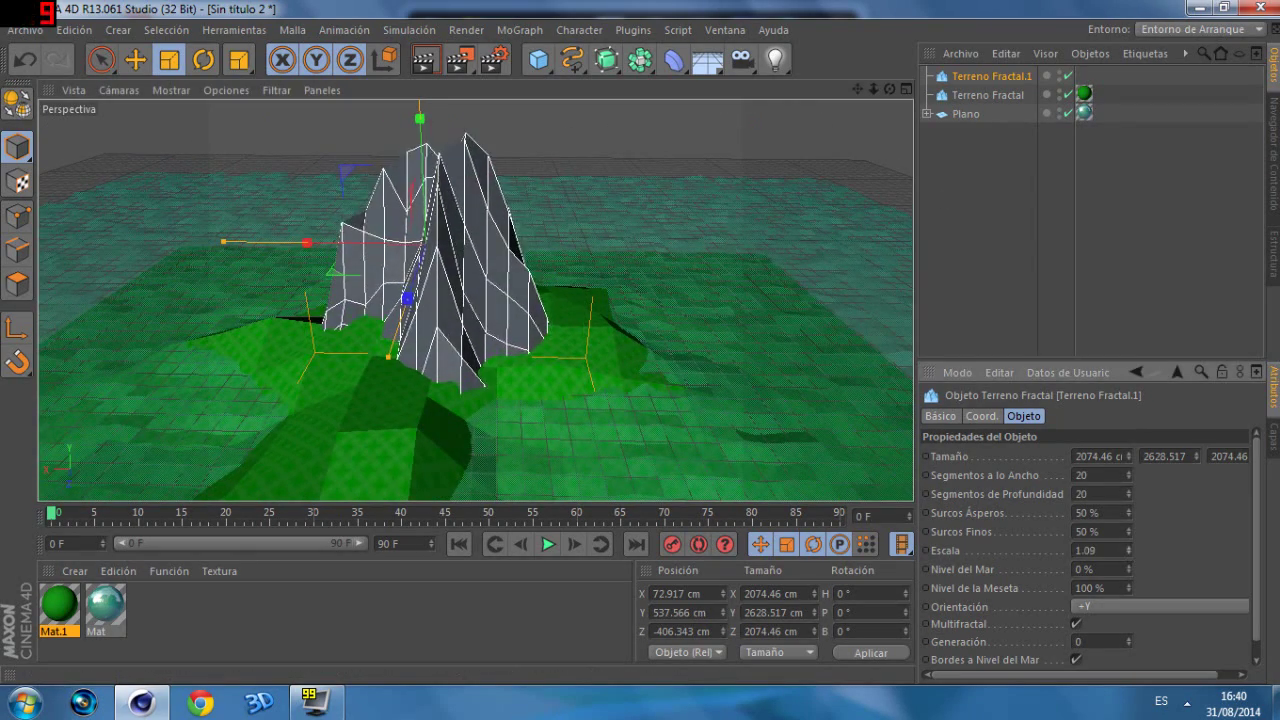
{"action": "left_click_drag", "start_coordinate": [889, 90], "coordinate": [822, 158]}
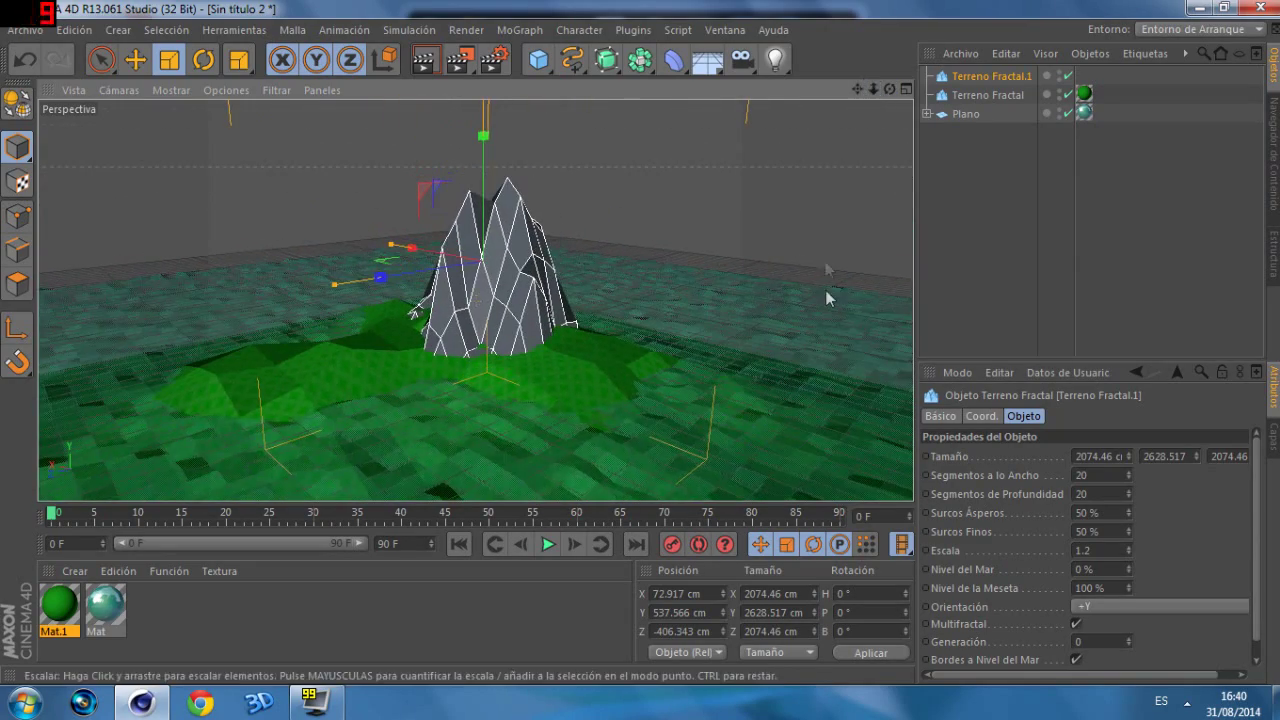
{"action": "double_click", "coordinate": [250, 612]}
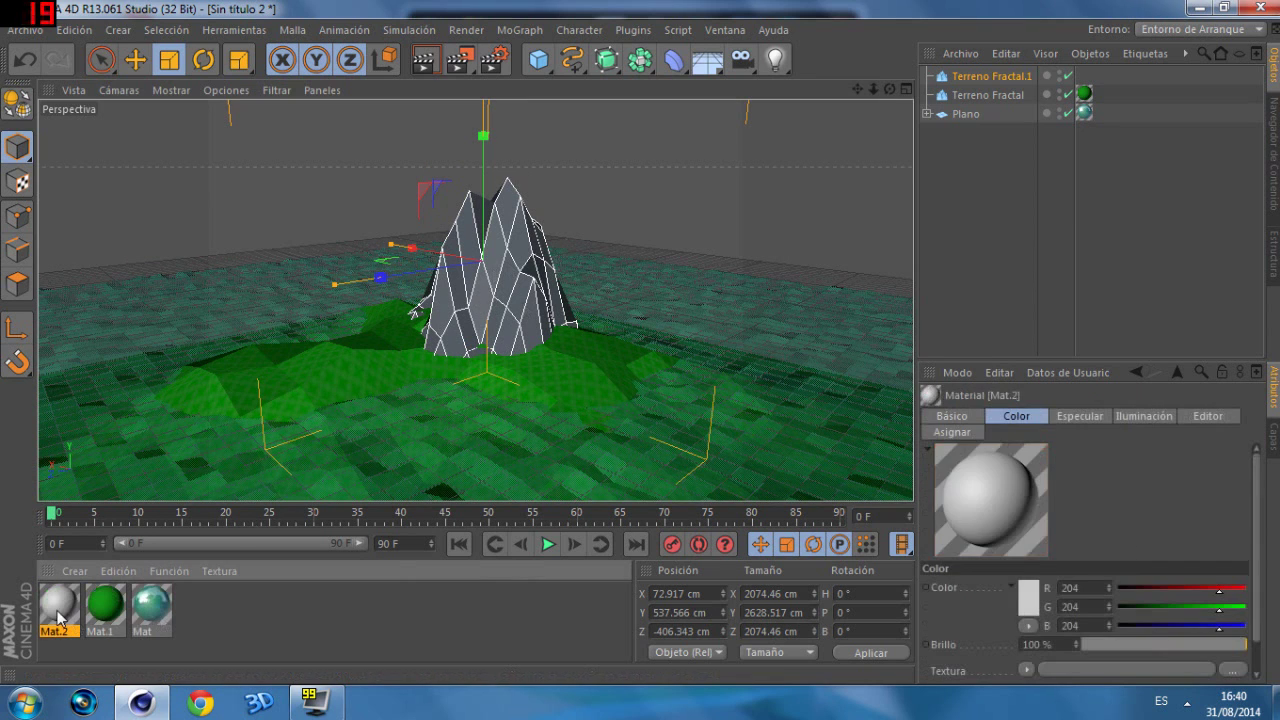
Step: Set the new Mat.2 colour to dark grey (RGB 67/66/66)
{"action": "double_click", "coordinate": [58, 603]}
{"action": "right_click", "coordinate": [510, 212]}
{"action": "key", "text": "Escape"}
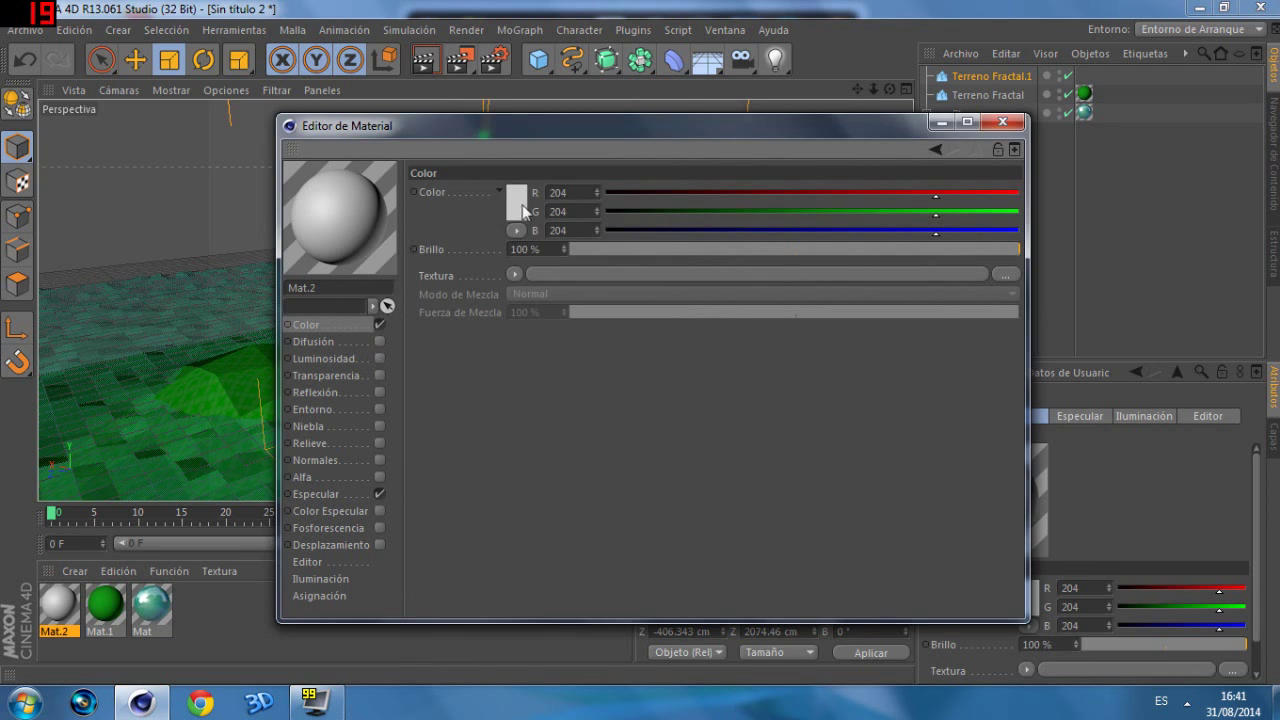
{"action": "left_click", "coordinate": [518, 205]}
{"action": "left_click", "coordinate": [522, 205]}
{"action": "left_click", "coordinate": [409, 200]}
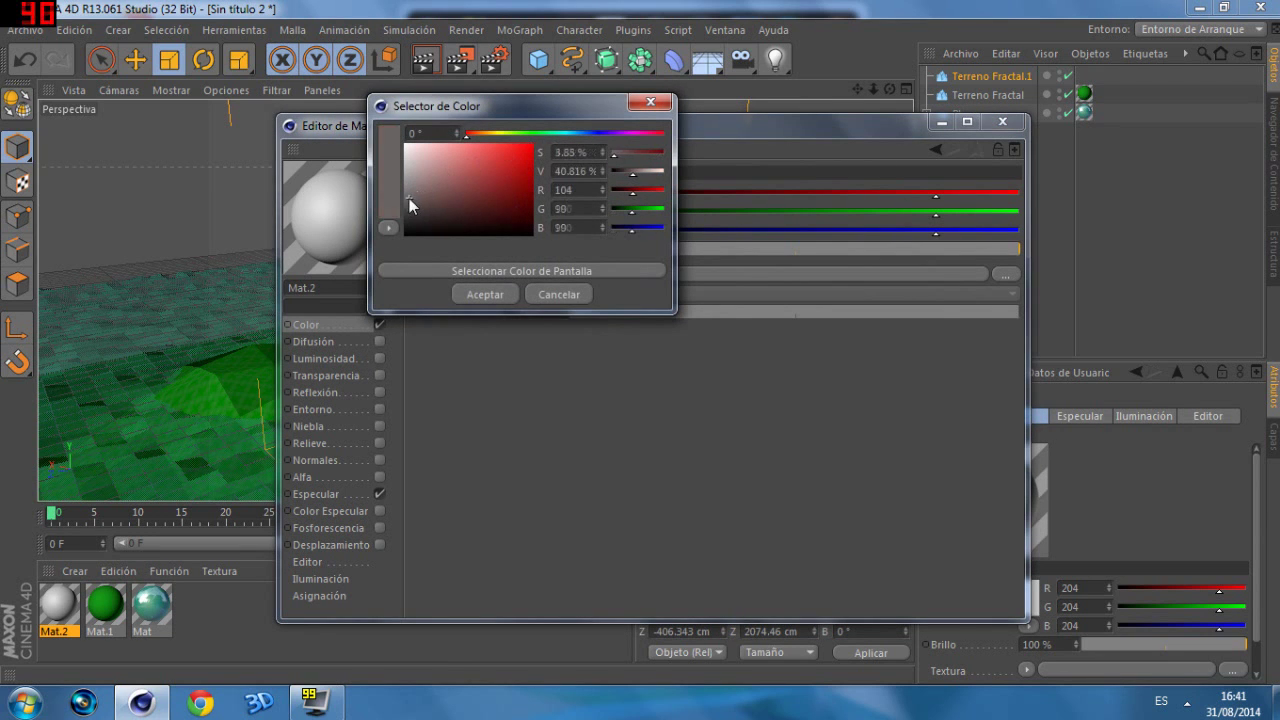
{"action": "left_click_drag", "start_coordinate": [408, 208], "coordinate": [407, 218]}
{"action": "left_click", "coordinate": [484, 295]}
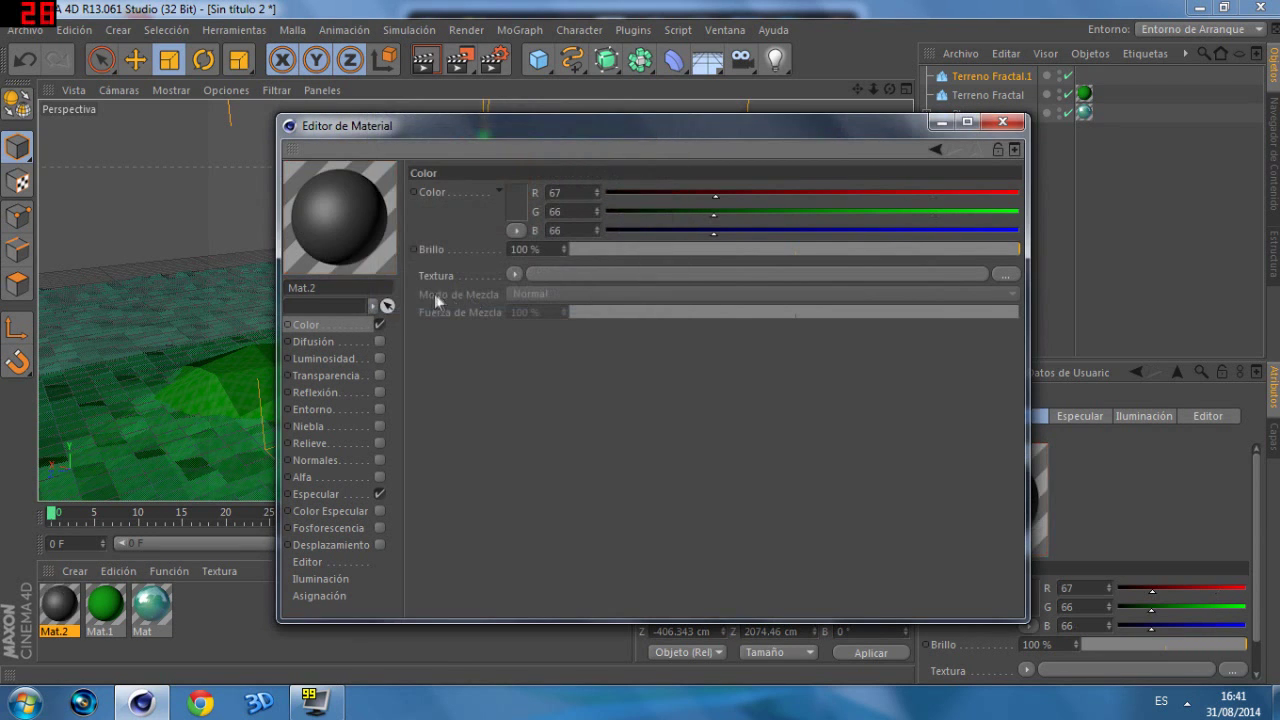
Step: Turn off Mat.2's specular, apply it to the mountain, and test-render
{"action": "right_click", "coordinate": [352, 240]}
{"action": "left_click", "coordinate": [450, 251]}
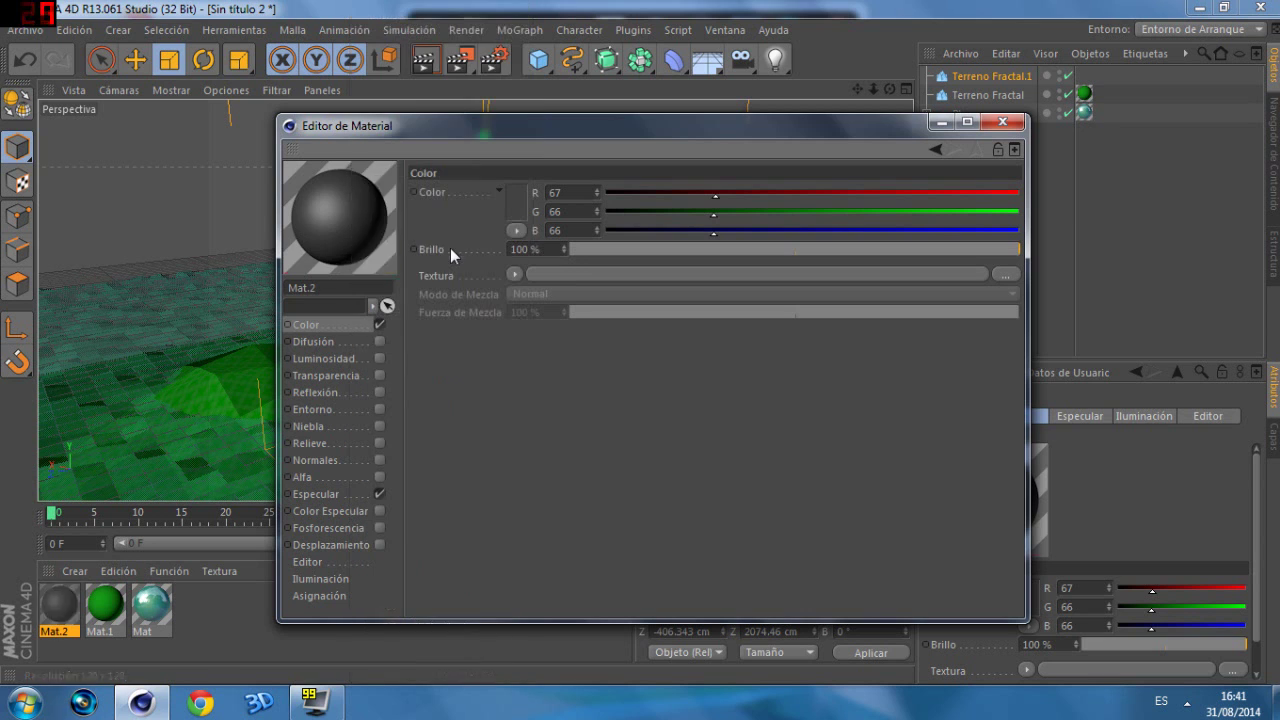
{"action": "left_click", "coordinate": [379, 495]}
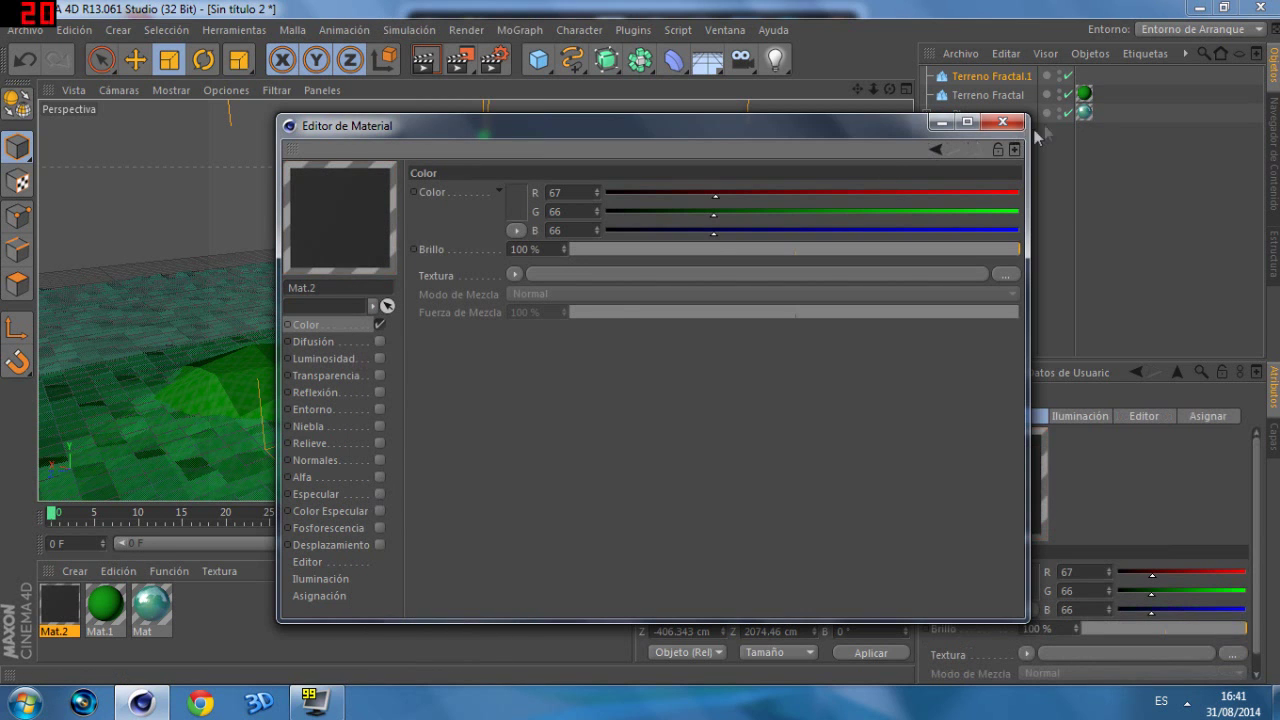
{"action": "left_click", "coordinate": [1005, 122]}
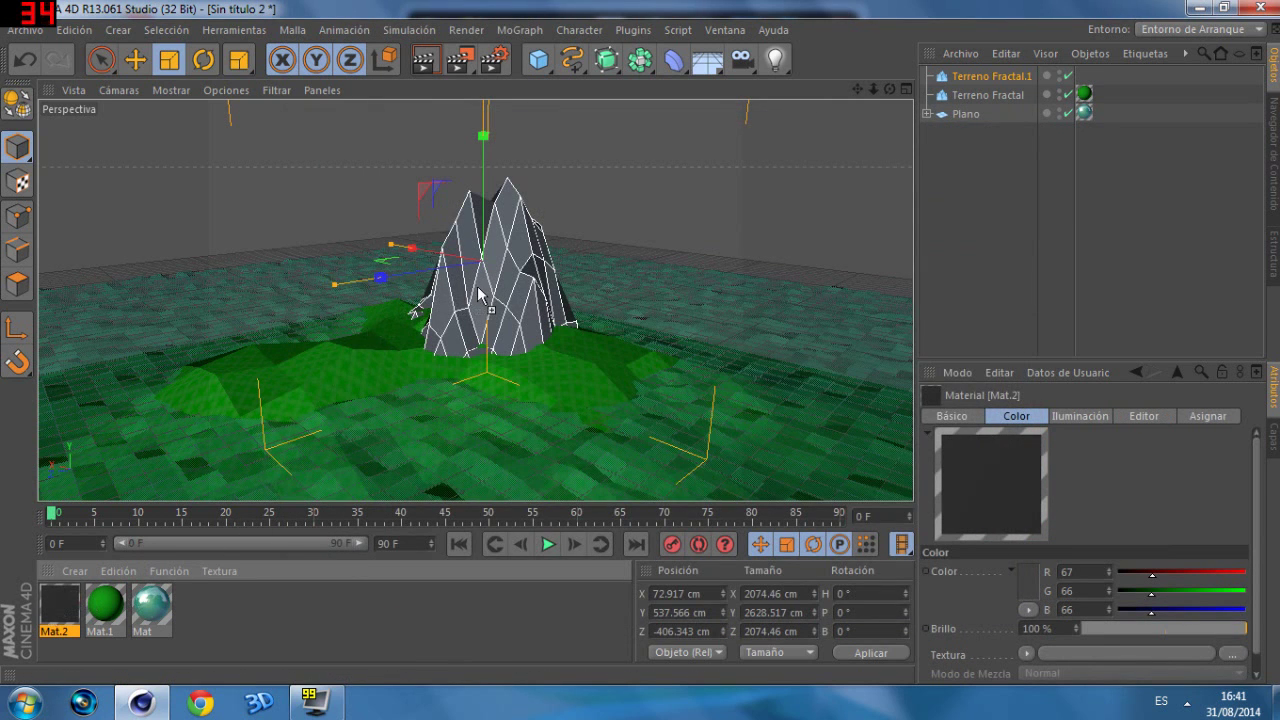
{"action": "left_click_drag", "start_coordinate": [477, 290], "coordinate": [477, 287]}
{"action": "key", "text": "ctrl+r"}
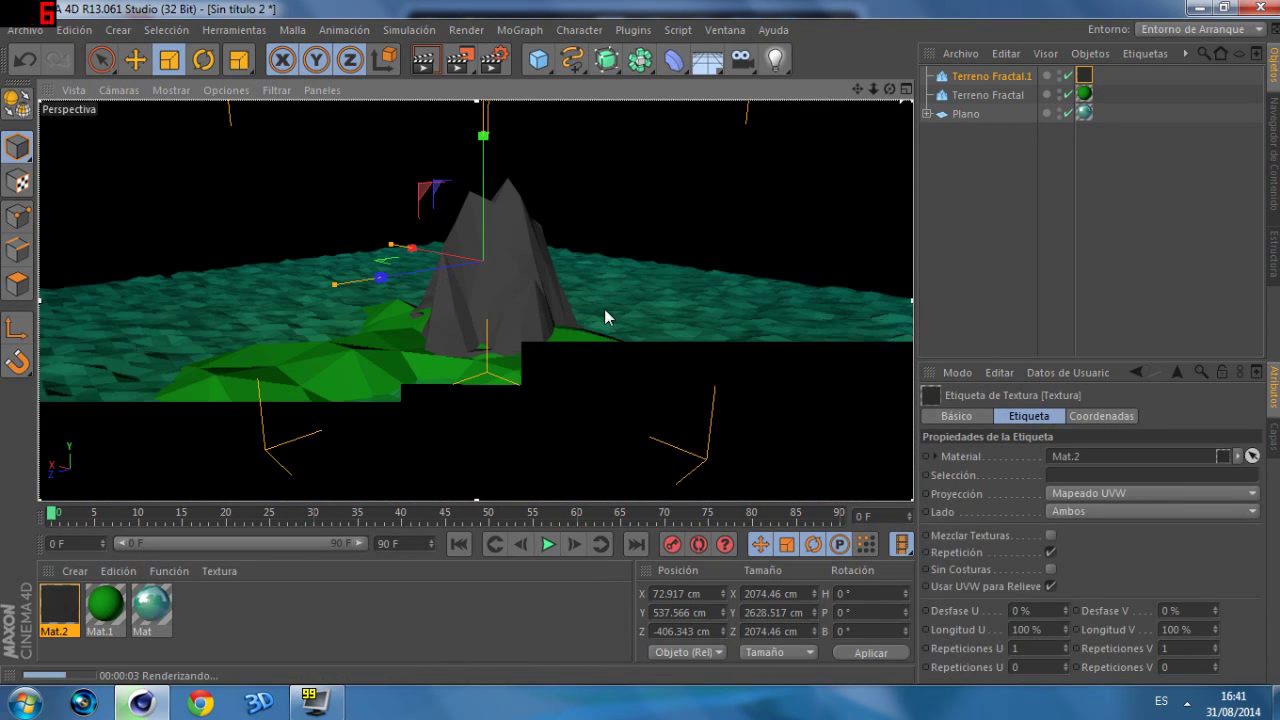
{"action": "left_click", "coordinate": [592, 323]}
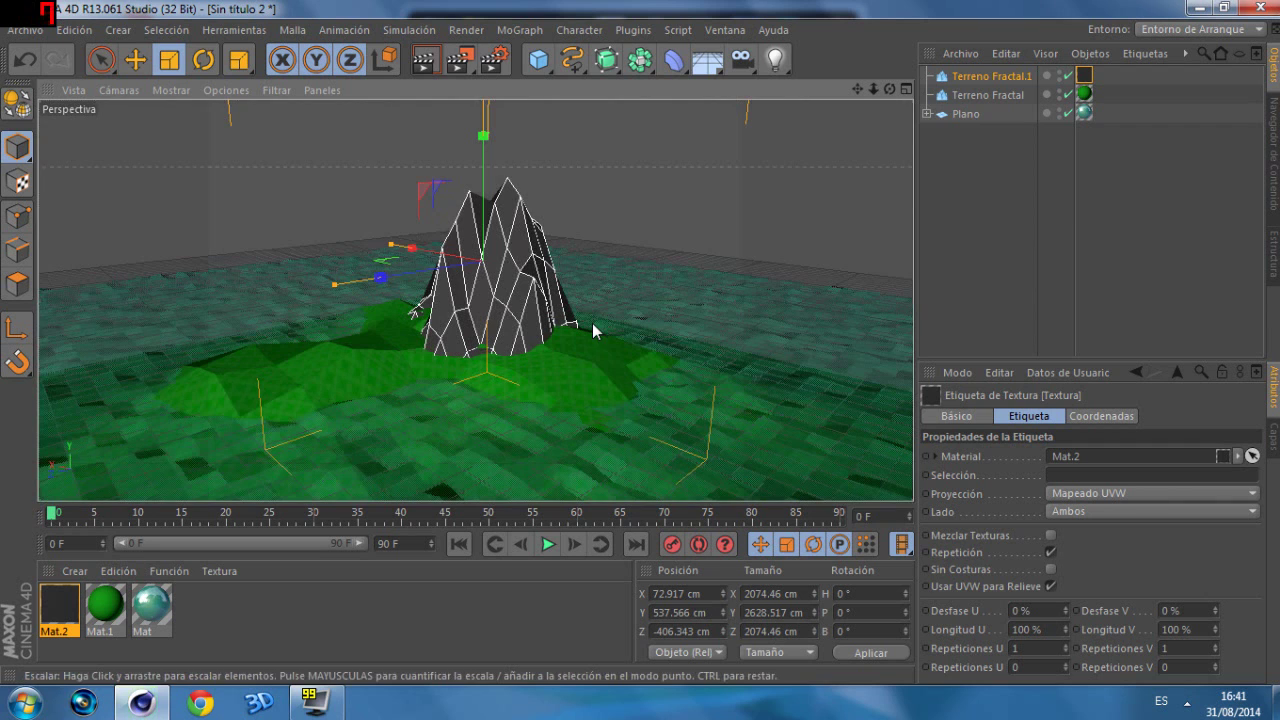
Step: Make the mountain editable and select faces along its peak in polygon mode
{"action": "left_click", "coordinate": [28, 112]}
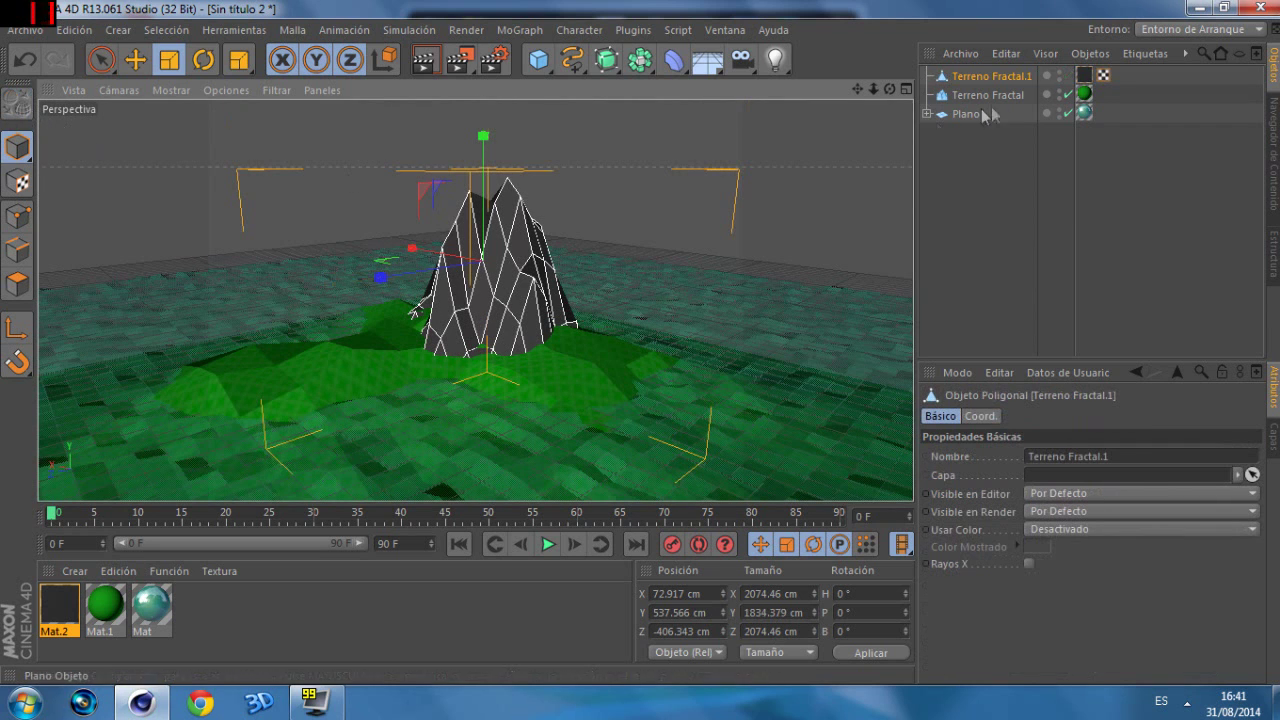
{"action": "left_click", "coordinate": [17, 285]}
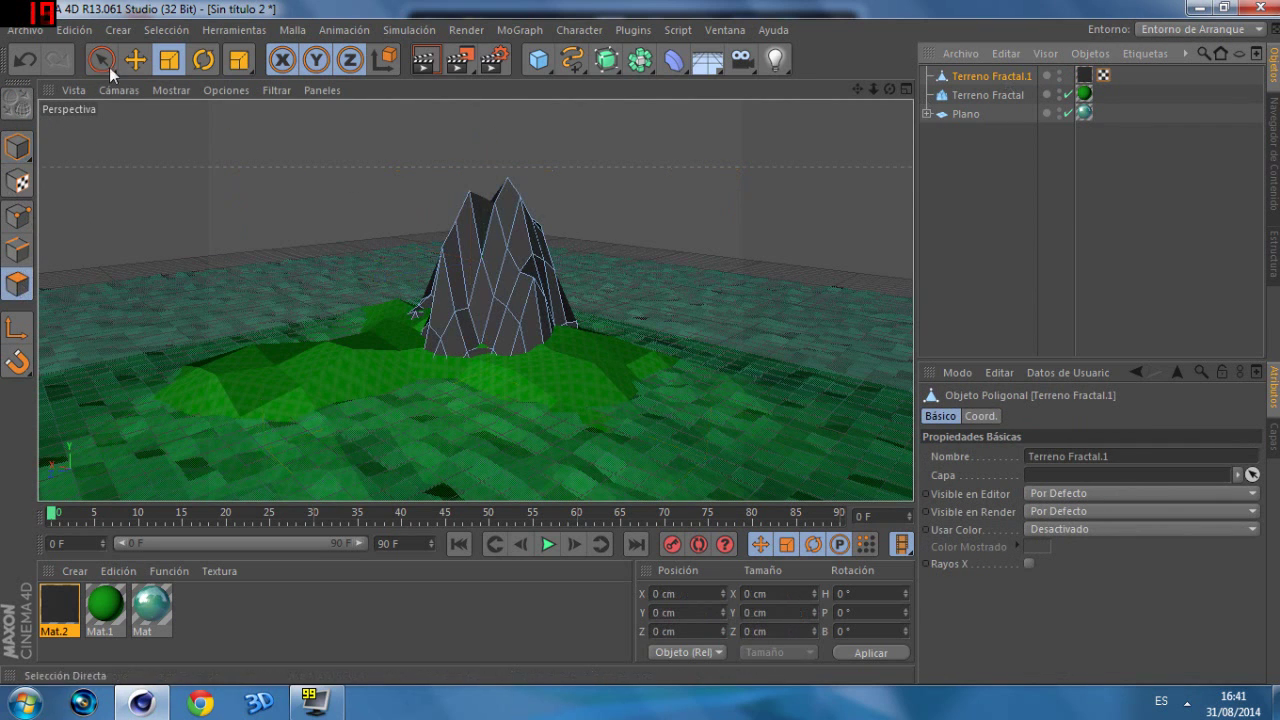
{"action": "left_click", "coordinate": [500, 260]}
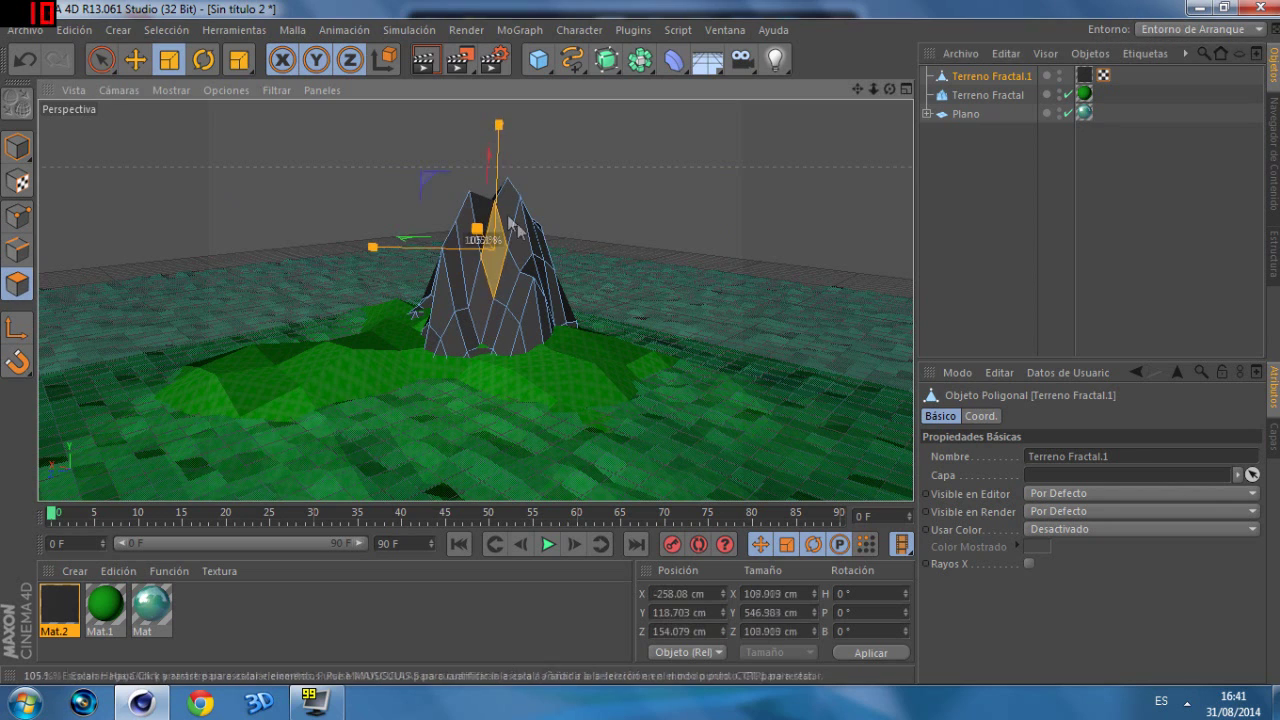
{"action": "left_click_drag", "start_coordinate": [500, 240], "coordinate": [512, 224]}
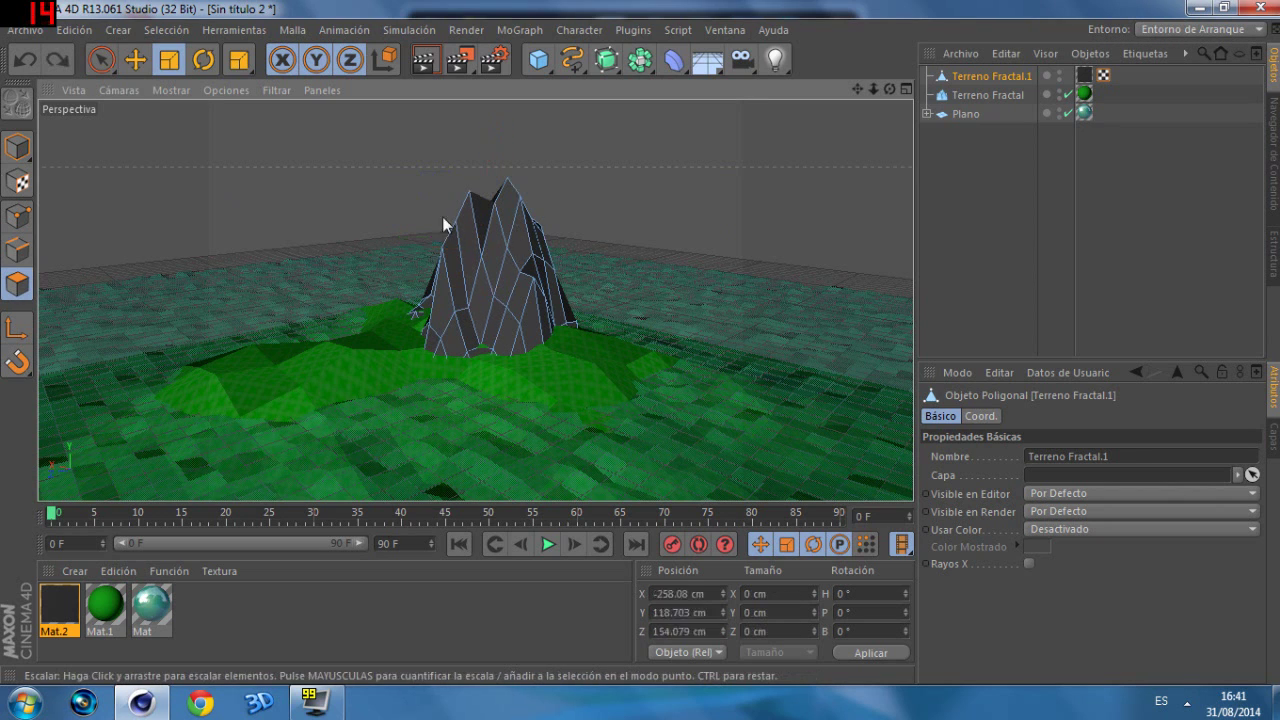
{"action": "left_click", "coordinate": [101, 59]}
{"action": "mouse_move", "coordinate": [500, 235]}
{"action": "left_mouse_down"}
{"action": "mouse_move", "coordinate": [515, 215]}
{"action": "mouse_move", "coordinate": [488, 232]}
{"action": "left_mouse_up"}
{"action": "left_click", "coordinate": [470, 230], "text": "shift"}
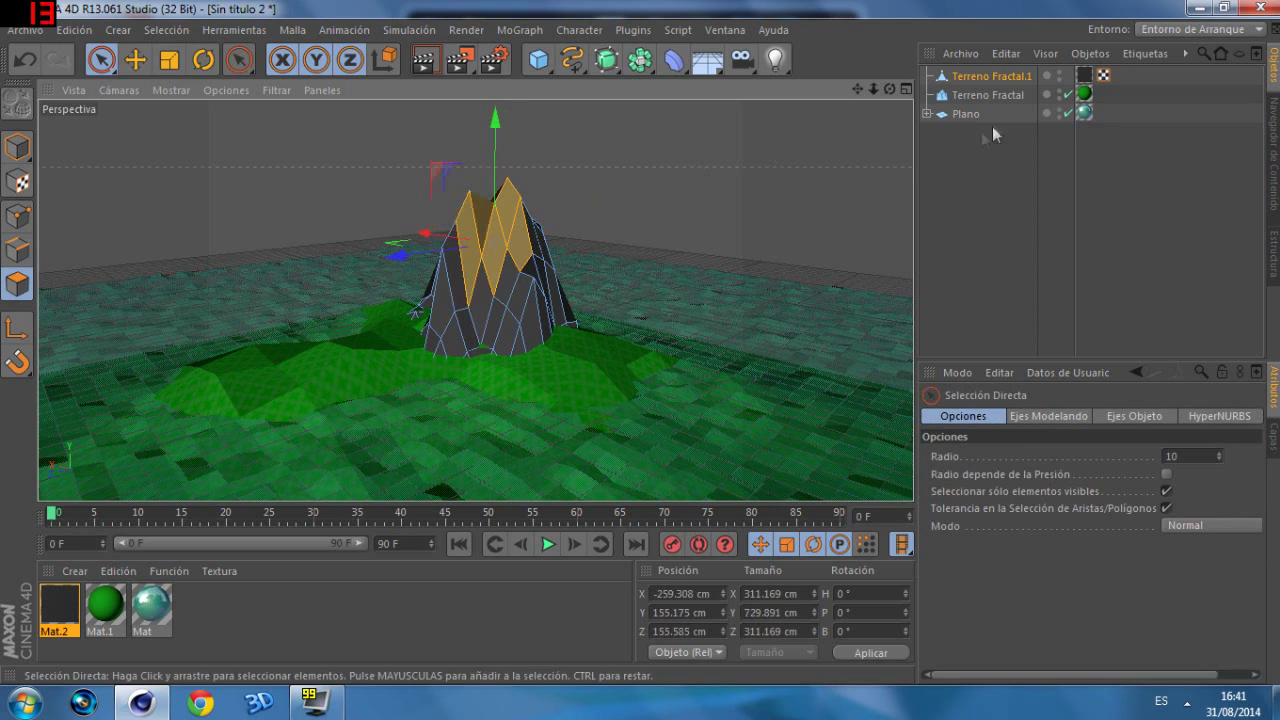
Step: Extend the face selection down the front and around the peak
{"action": "left_click_drag", "start_coordinate": [889, 89], "coordinate": [475, 300]}
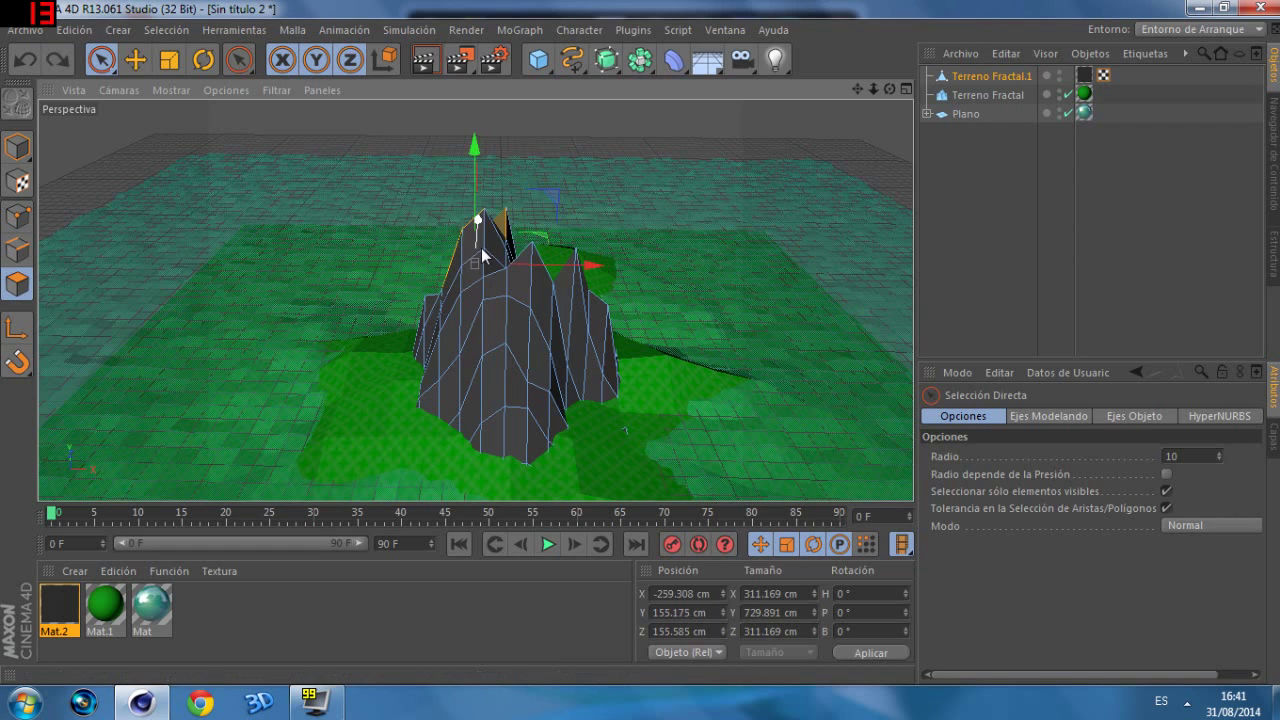
{"action": "mouse_move", "coordinate": [487, 260]}
{"action": "left_mouse_down", "text": "shift"}
{"action": "mouse_move", "coordinate": [530, 297]}
{"action": "mouse_move", "coordinate": [600, 314]}
{"action": "left_mouse_up", "text": "shift"}
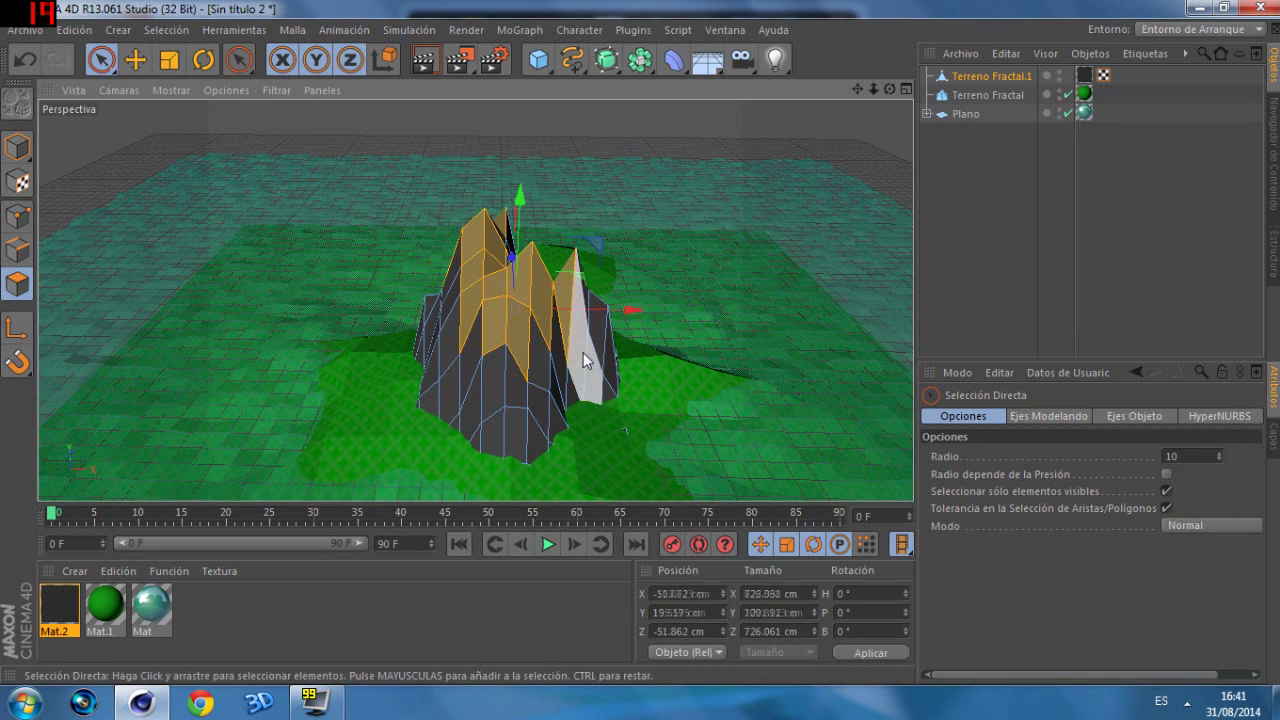
{"action": "left_click_drag", "start_coordinate": [585, 362], "coordinate": [377, 250], "text": "alt"}
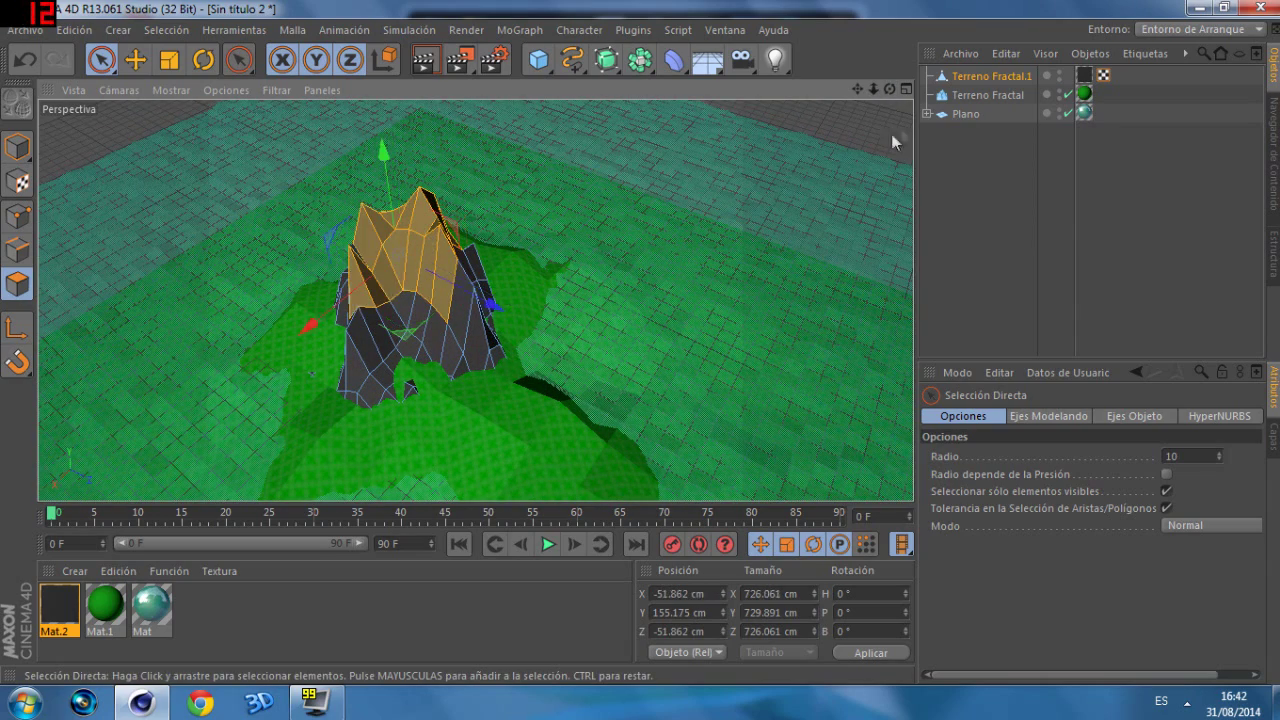
{"action": "mouse_move", "coordinate": [367, 277]}
{"action": "left_mouse_down", "text": "alt"}
{"action": "mouse_move", "coordinate": [474, 299]}
{"action": "mouse_move", "coordinate": [903, 90]}
{"action": "left_mouse_up", "text": "alt"}
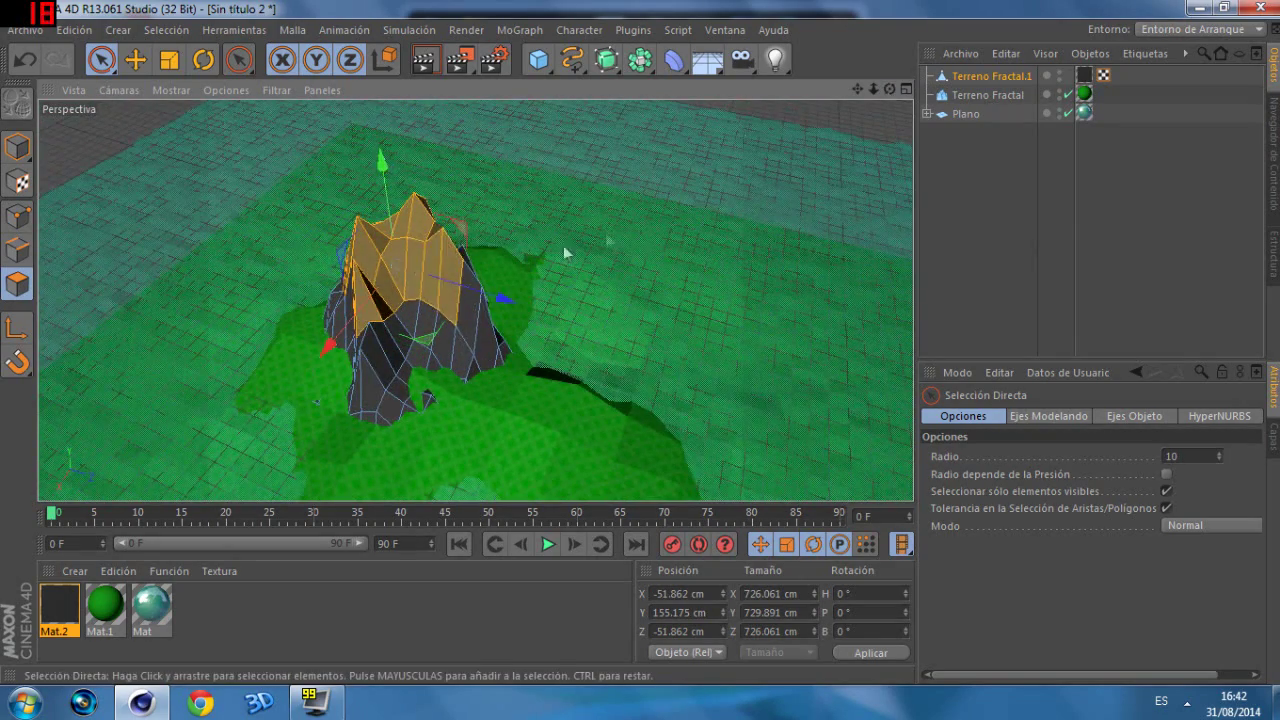
{"action": "mouse_move", "coordinate": [420, 235]}
{"action": "left_mouse_down"}
{"action": "mouse_move", "coordinate": [465, 258]}
{"action": "mouse_move", "coordinate": [437, 268]}
{"action": "left_mouse_up"}
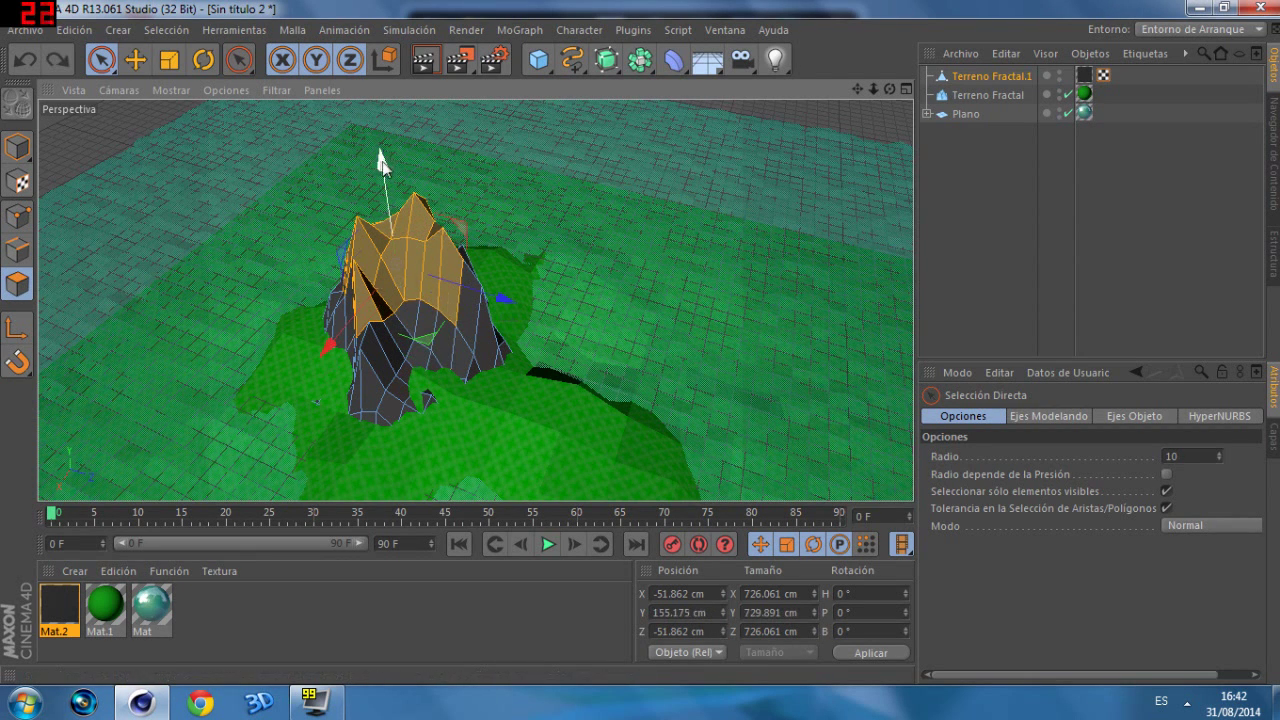
{"action": "left_click_drag", "start_coordinate": [380, 165], "coordinate": [381, 168]}
Step: Bevel the selected peak faces with -4 cm extrusion and select Mat.2
{"action": "right_click", "coordinate": [420, 280]}
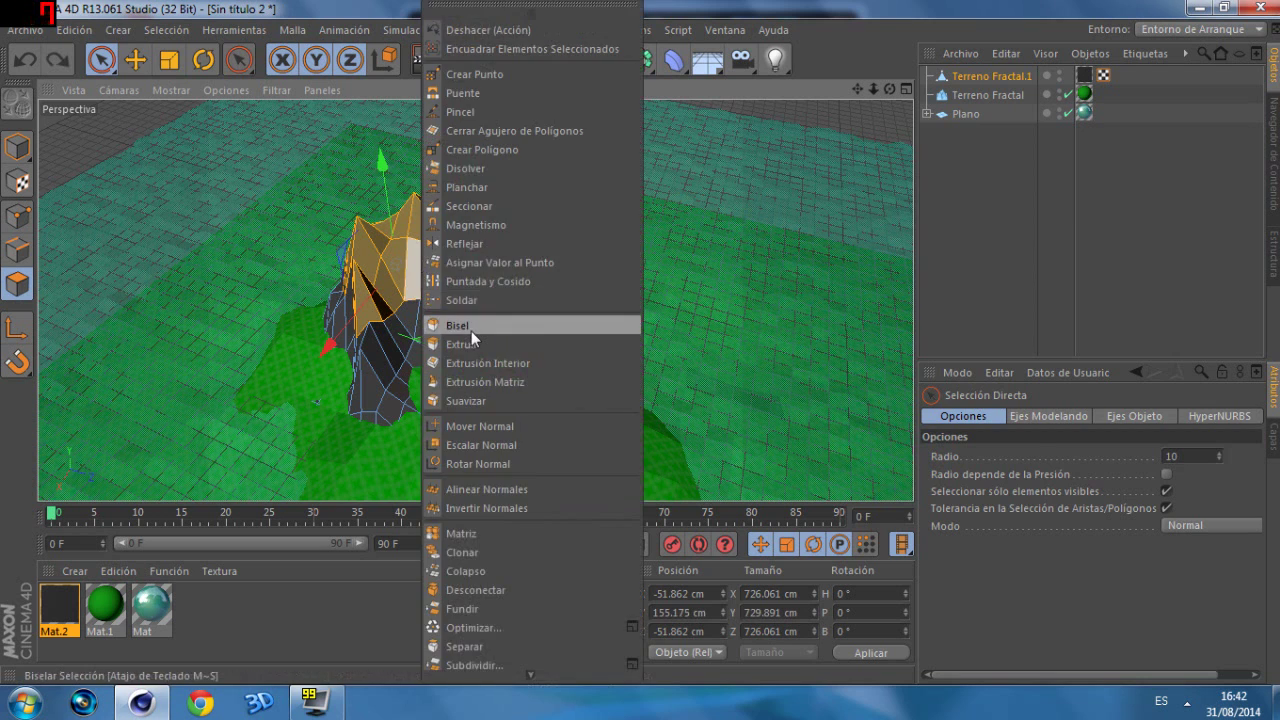
{"action": "left_click", "coordinate": [471, 325]}
{"action": "left_click_drag", "start_coordinate": [630, 258], "coordinate": [720, 258]}
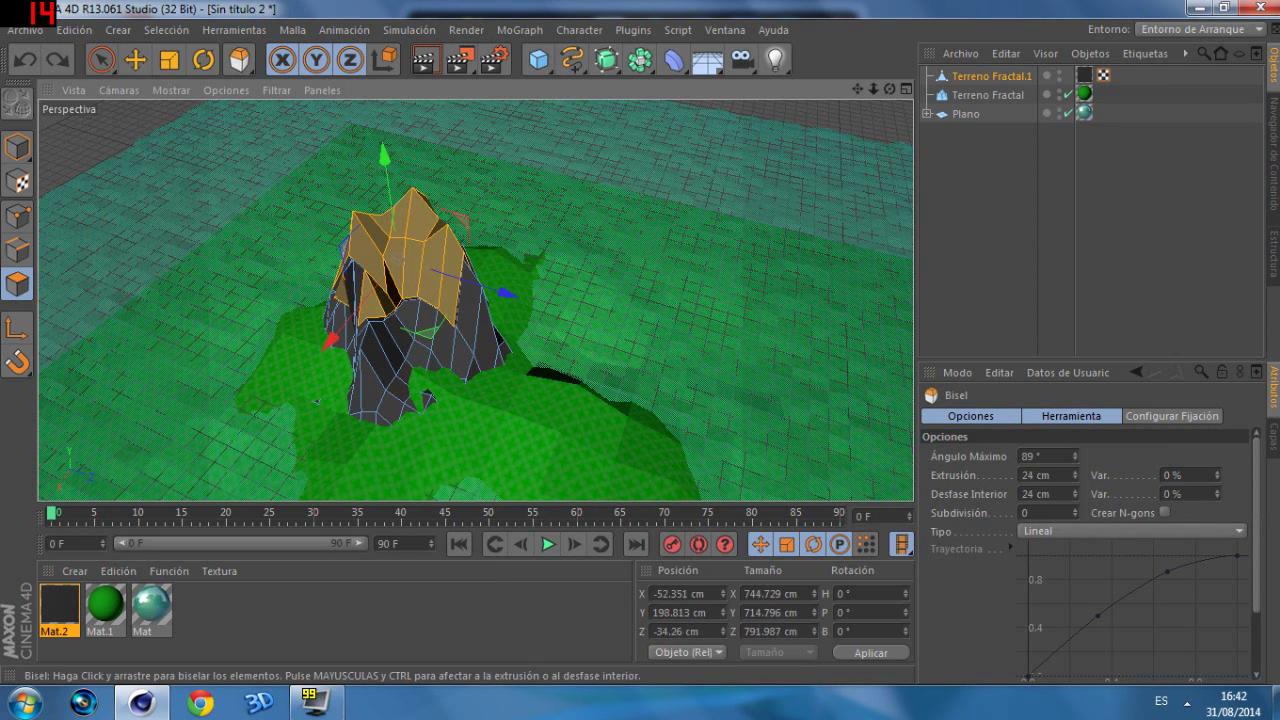
{"action": "left_click", "coordinate": [360, 283]}
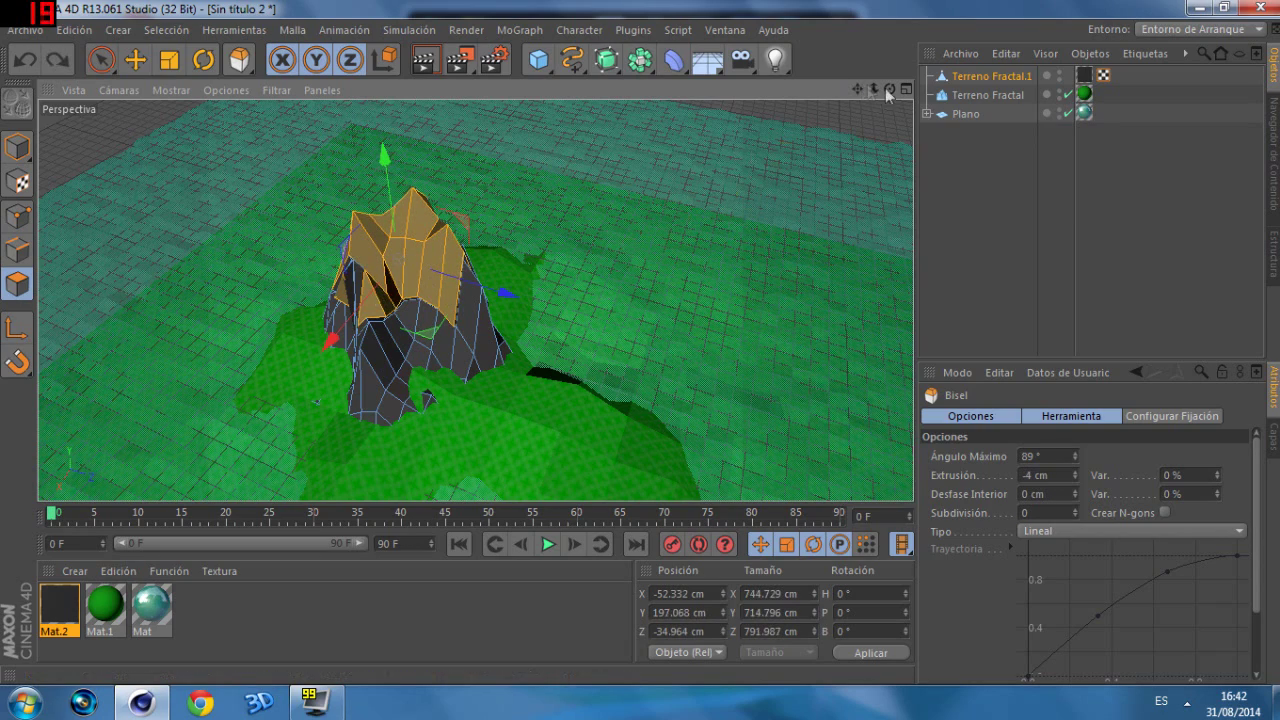
{"action": "left_click_drag", "start_coordinate": [889, 89], "coordinate": [475, 298]}
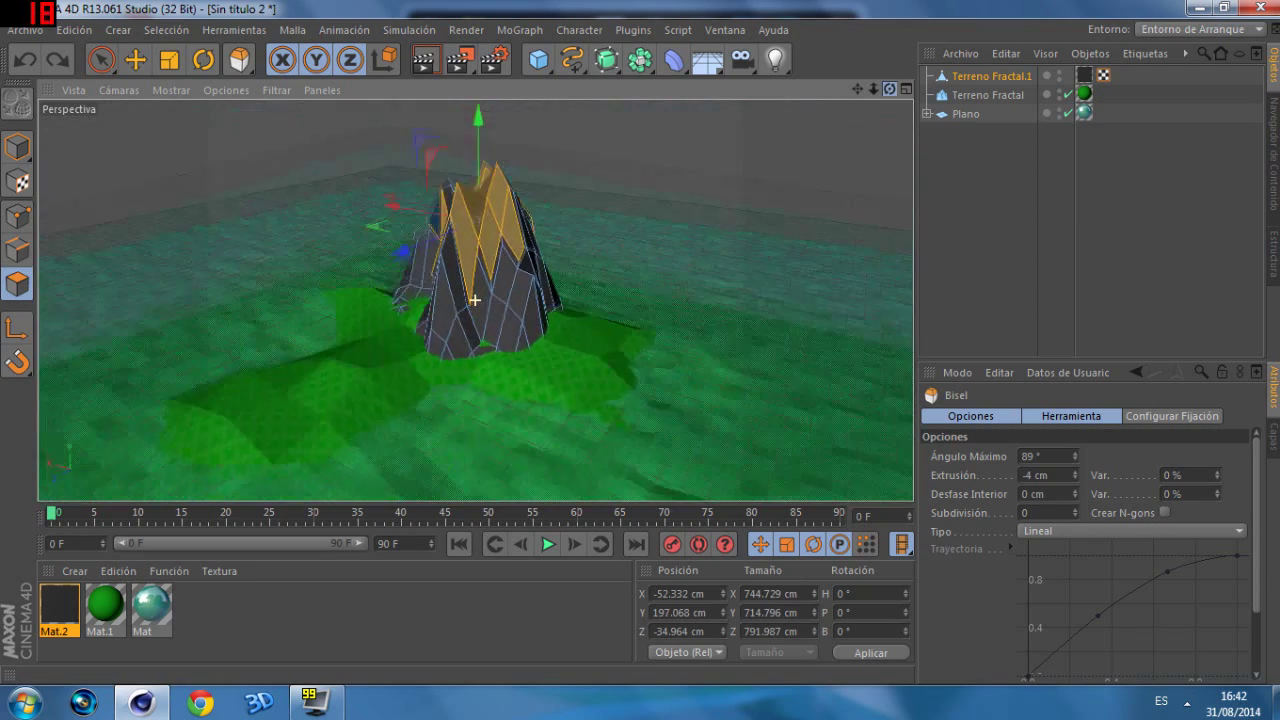
{"action": "left_click_drag", "start_coordinate": [475, 298], "coordinate": [539, 296]}
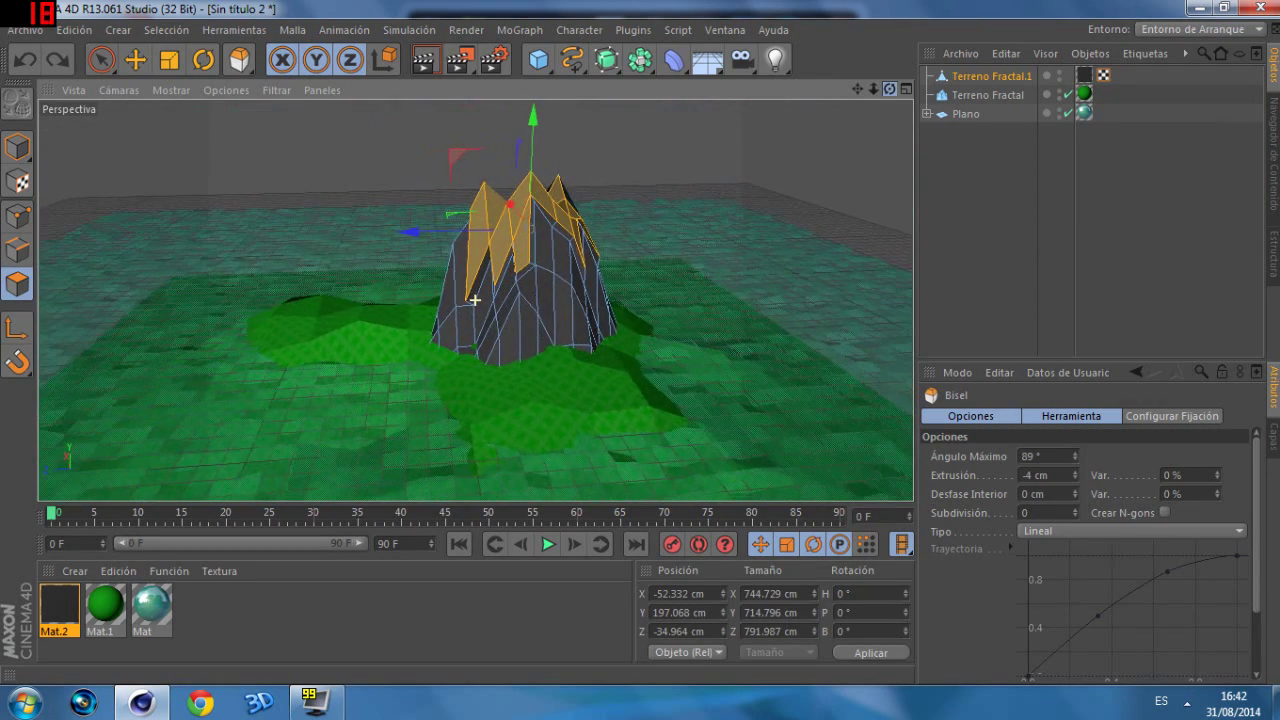
{"action": "left_click", "coordinate": [60, 608]}
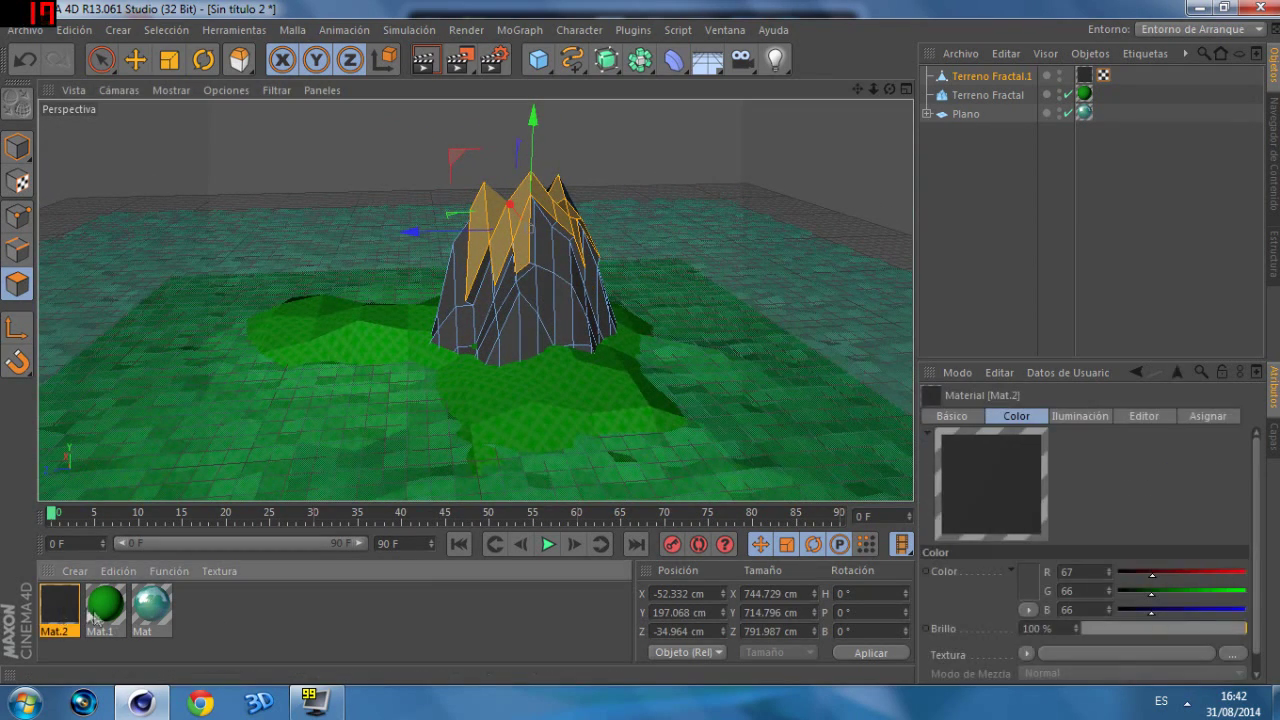
Step: Duplicate Mat.2 and set the copy's colour to white (255/255/255)
{"action": "key", "text": "ctrl+c"}
{"action": "key", "text": "ctrl+v"}
{"action": "double_click", "coordinate": [70, 615]}
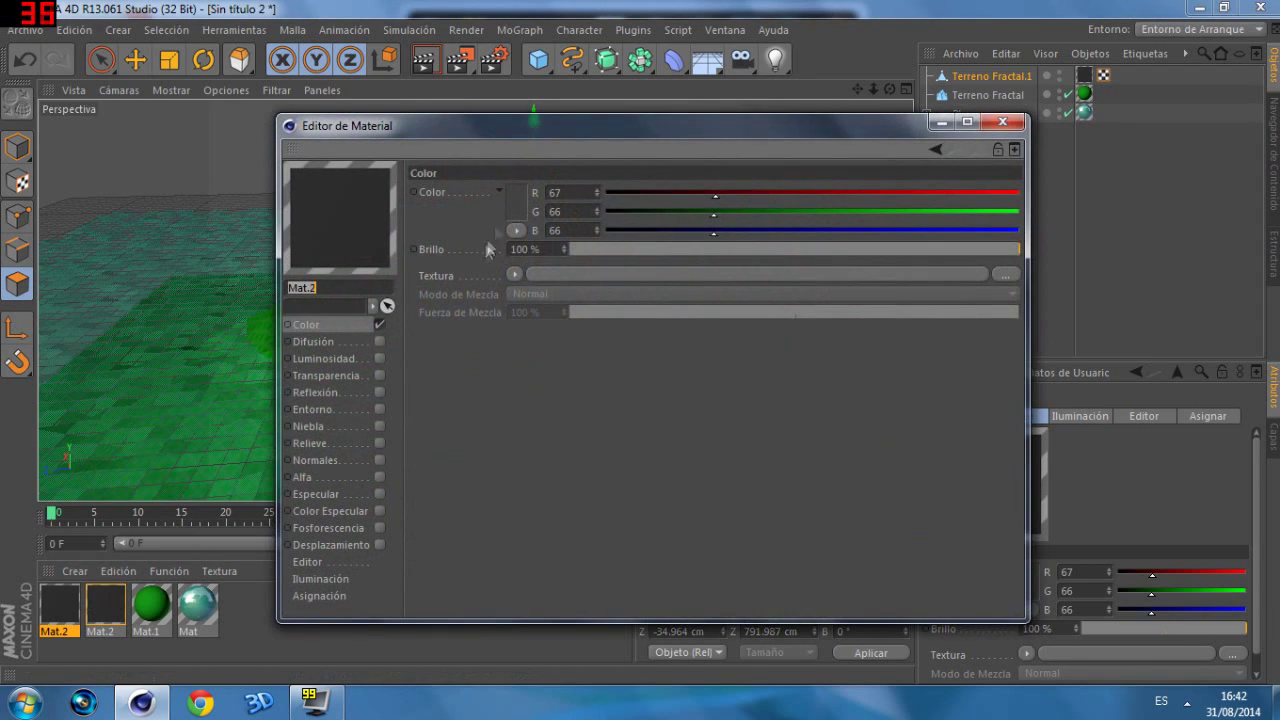
{"action": "left_click", "coordinate": [523, 194]}
{"action": "left_click_drag", "start_coordinate": [497, 144], "coordinate": [392, 112]}
{"action": "left_click", "coordinate": [508, 285]}
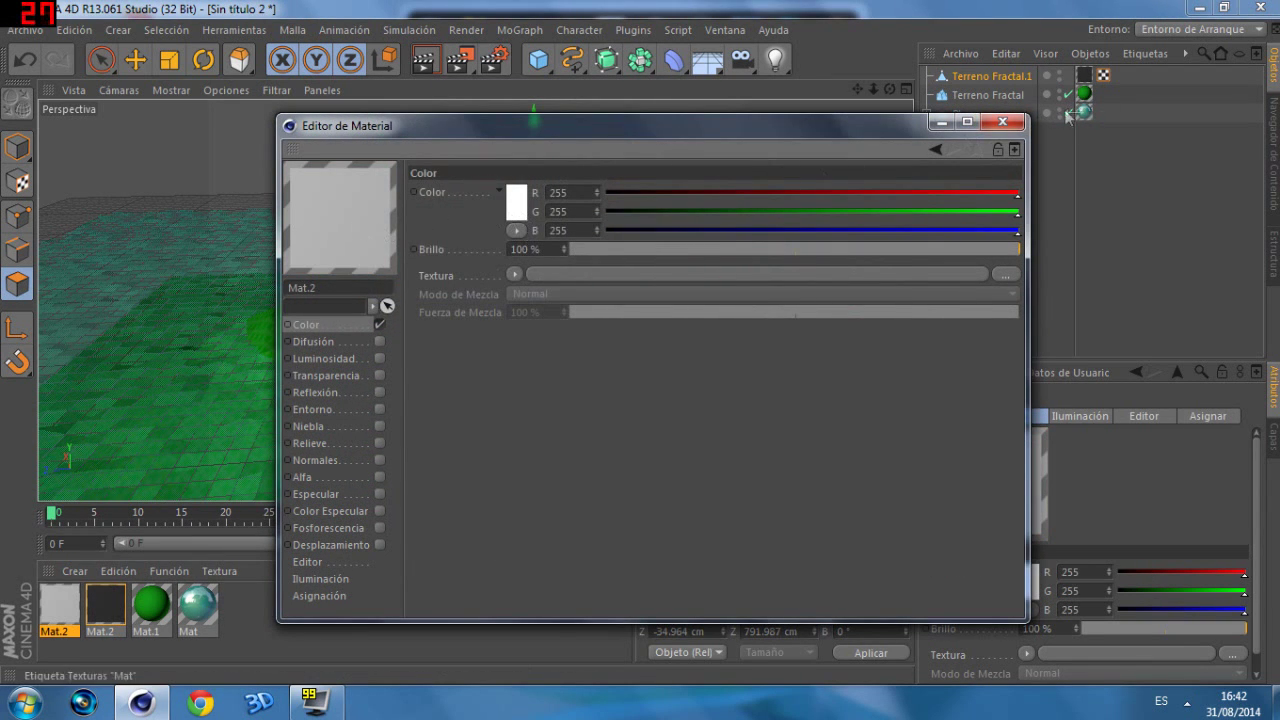
Step: Apply the white material to the selected peak faces of Terreno Fractal.1
{"action": "left_click", "coordinate": [1013, 122]}
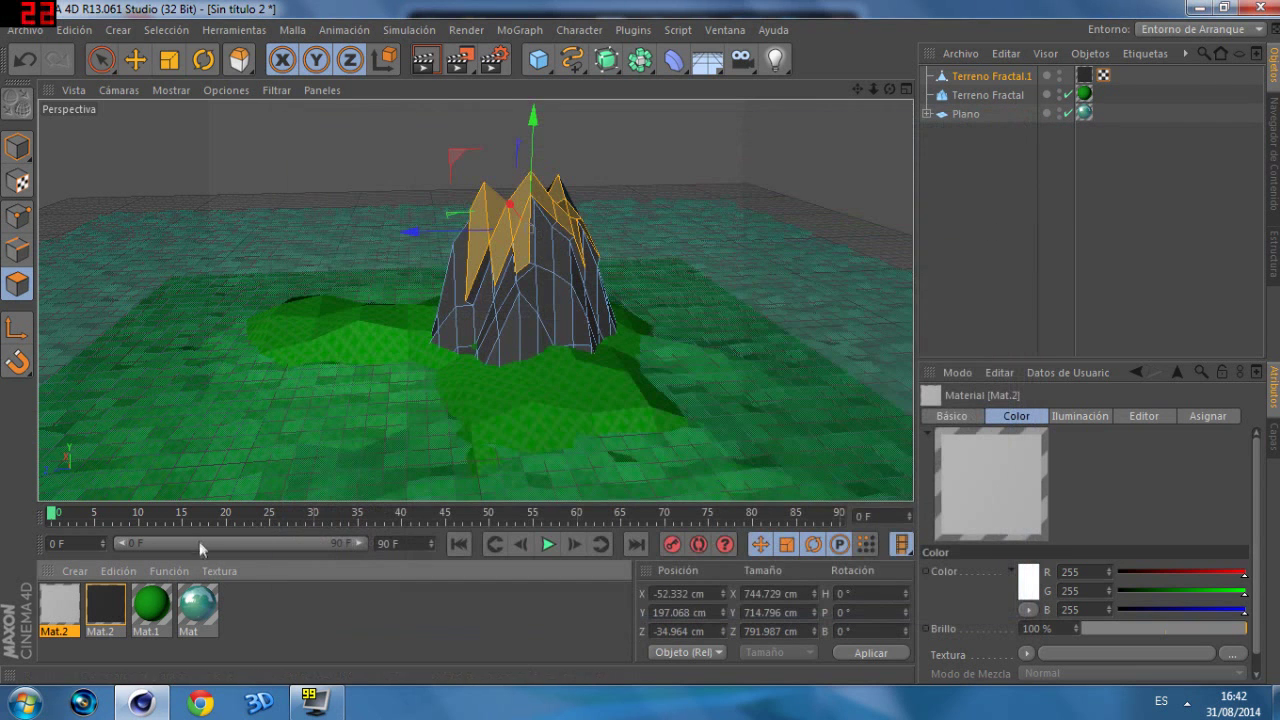
{"action": "left_click_drag", "start_coordinate": [483, 214], "coordinate": [485, 215]}
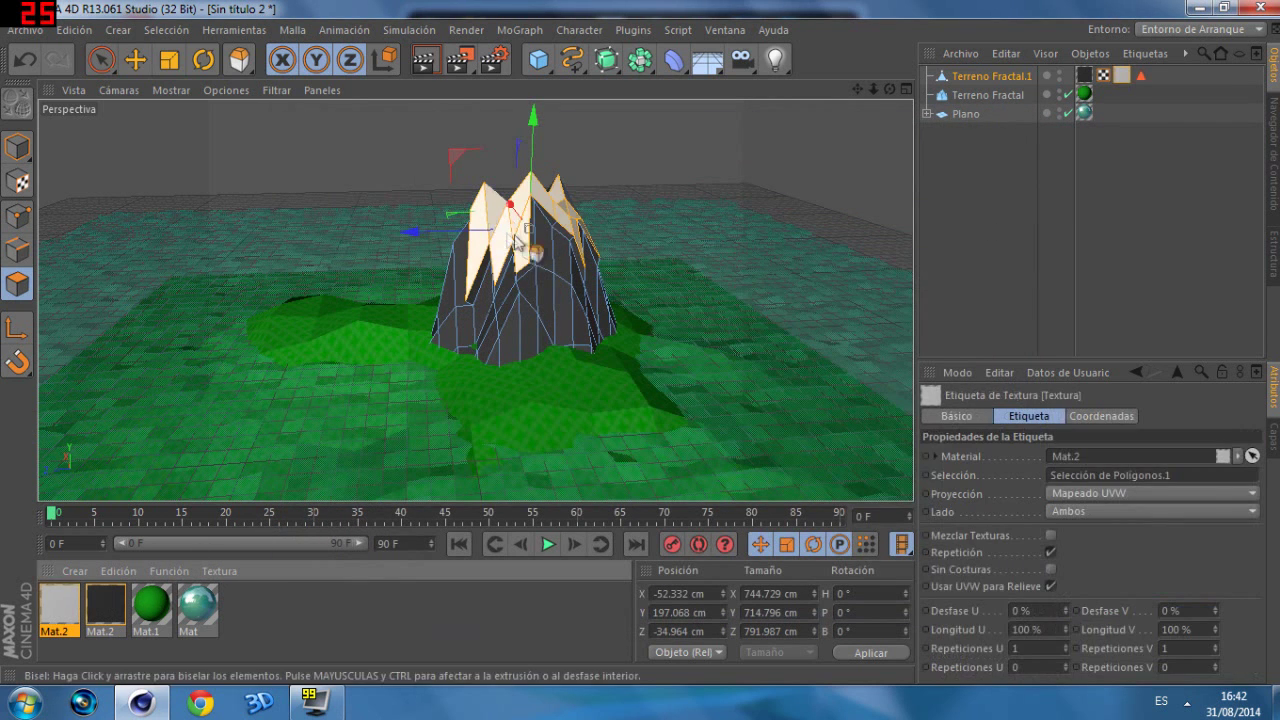
{"action": "left_click", "coordinate": [997, 265]}
{"action": "left_click_drag", "start_coordinate": [887, 89], "coordinate": [881, 87]}
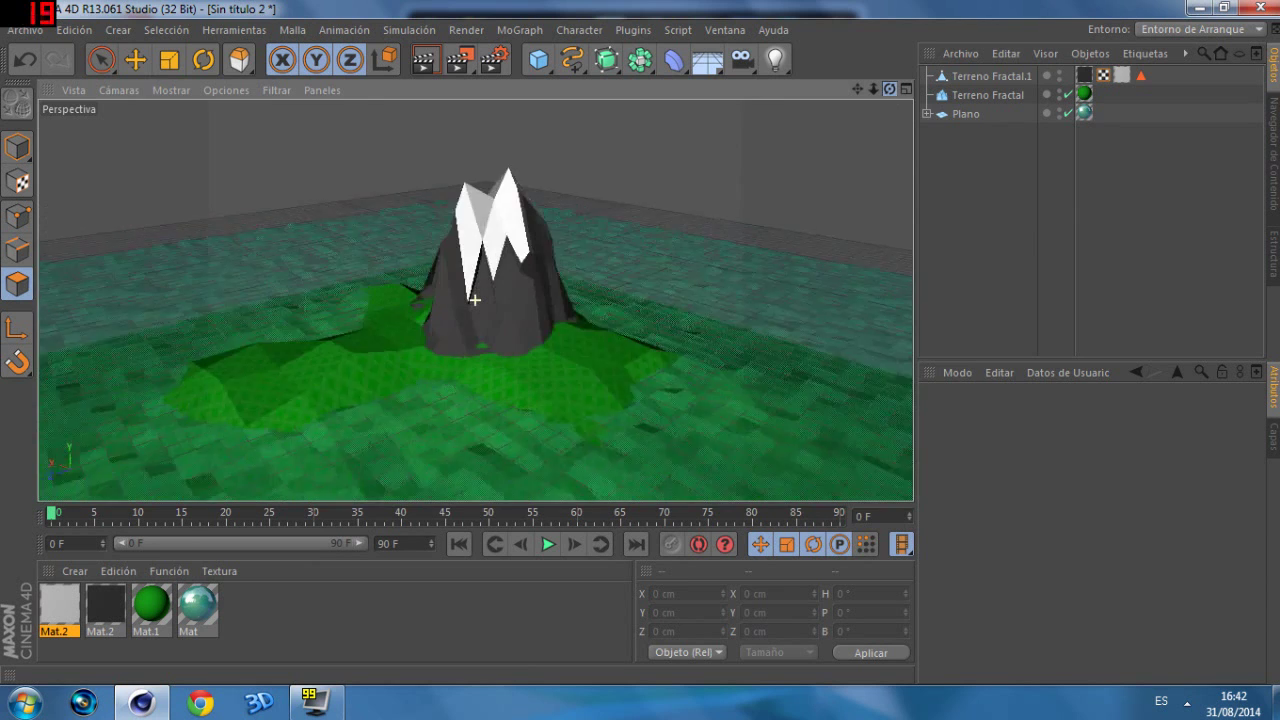
{"action": "left_click_drag", "start_coordinate": [881, 87], "coordinate": [869, 87]}
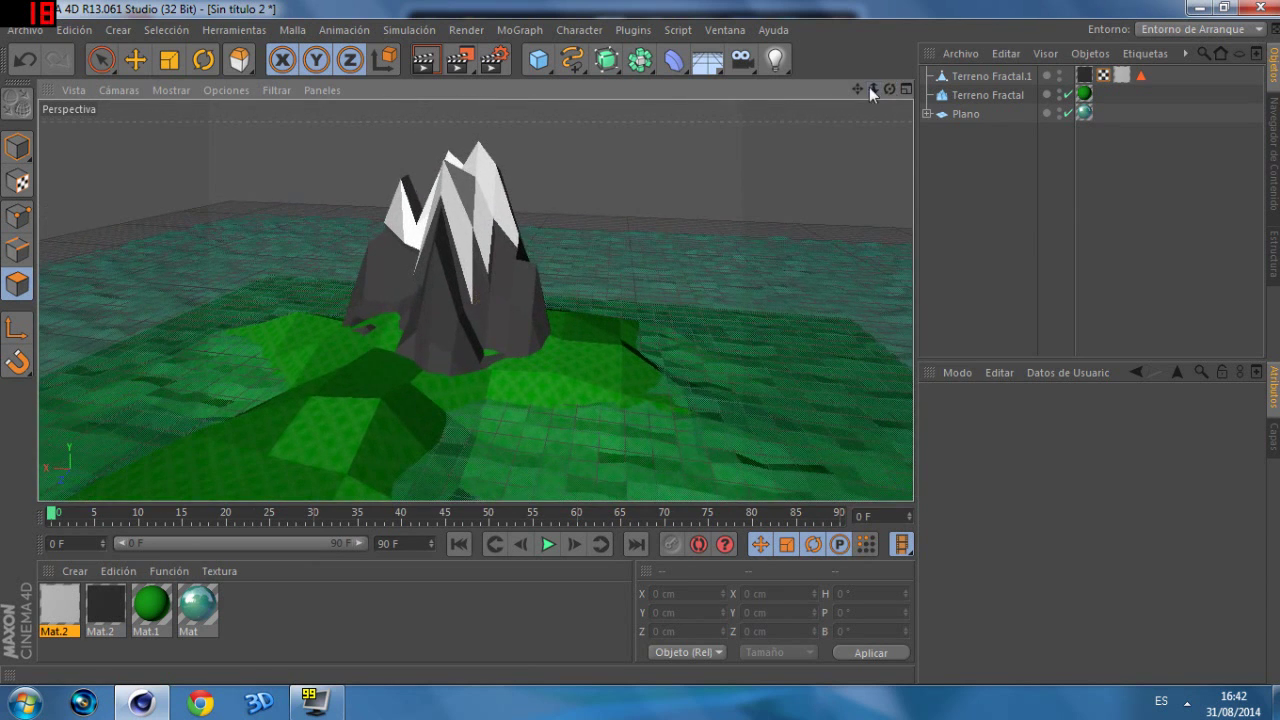
{"action": "left_click", "coordinate": [100, 60]}
Step: Add a Cielo Físico physical sky and run a quick viewport preview render
{"action": "left_click", "coordinate": [705, 71]}
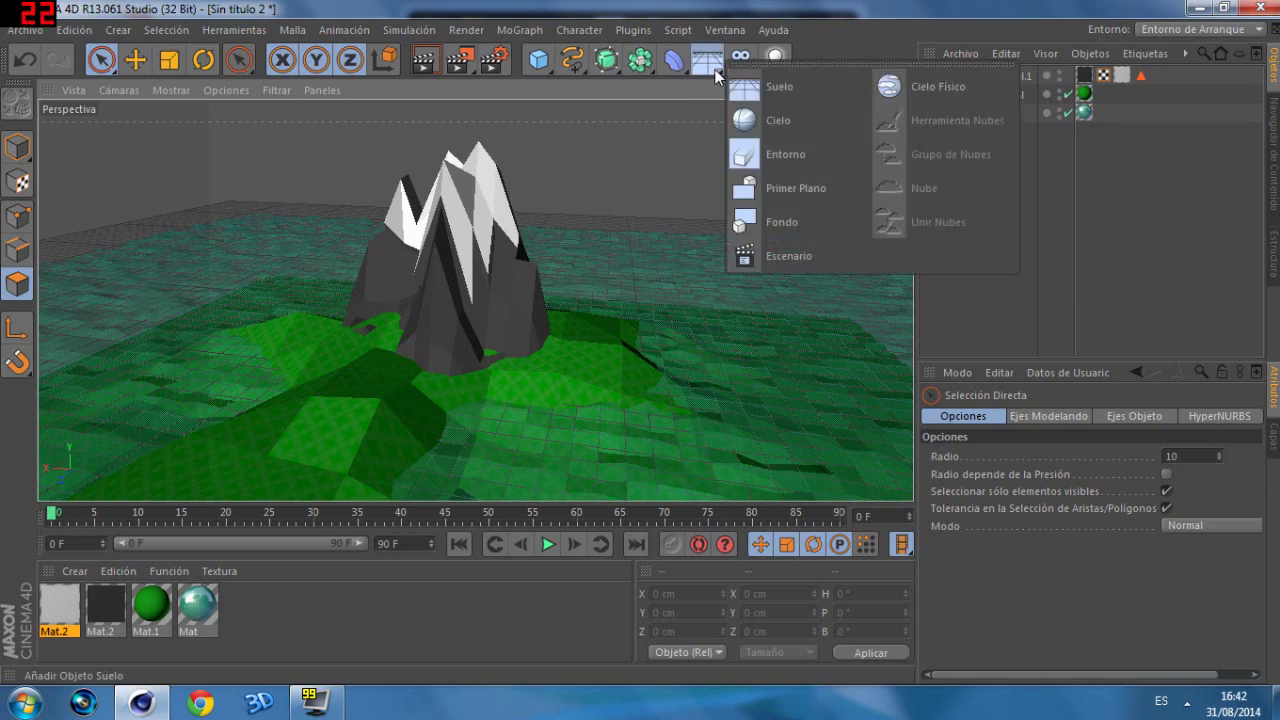
{"action": "left_click", "coordinate": [930, 171]}
{"action": "left_click_drag", "start_coordinate": [894, 90], "coordinate": [884, 92]}
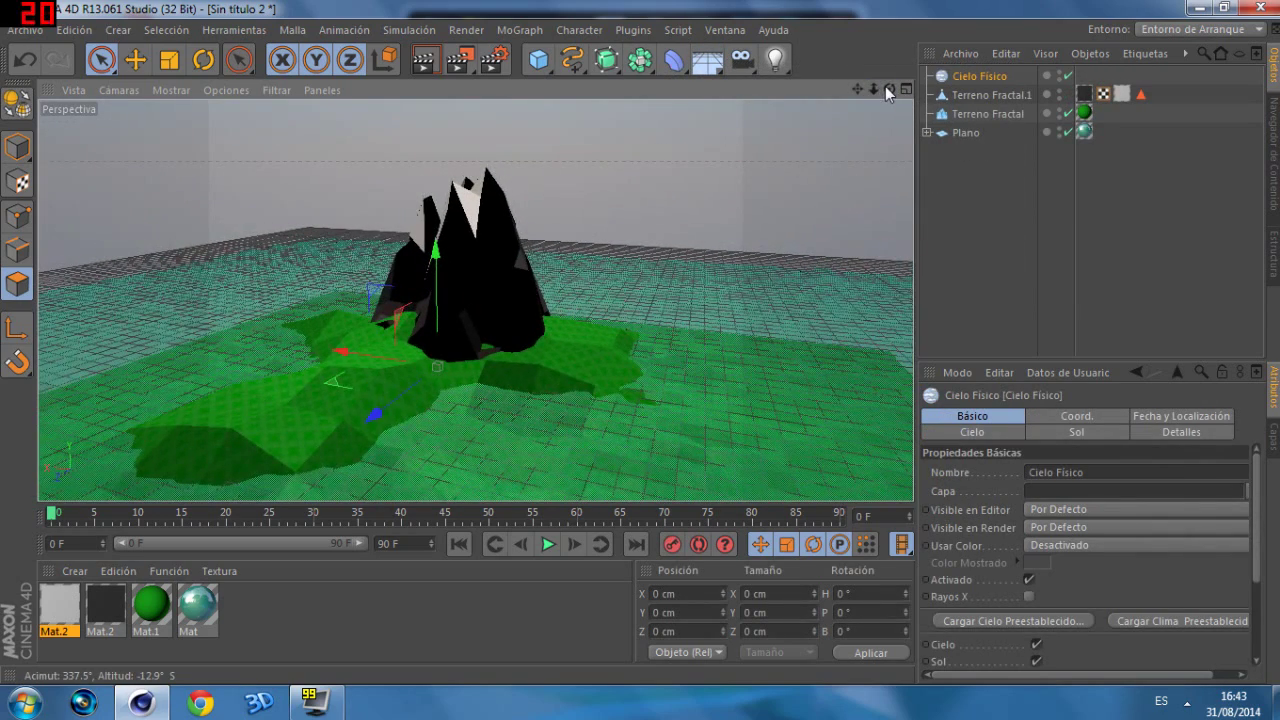
{"action": "key", "text": "ctrl+r"}
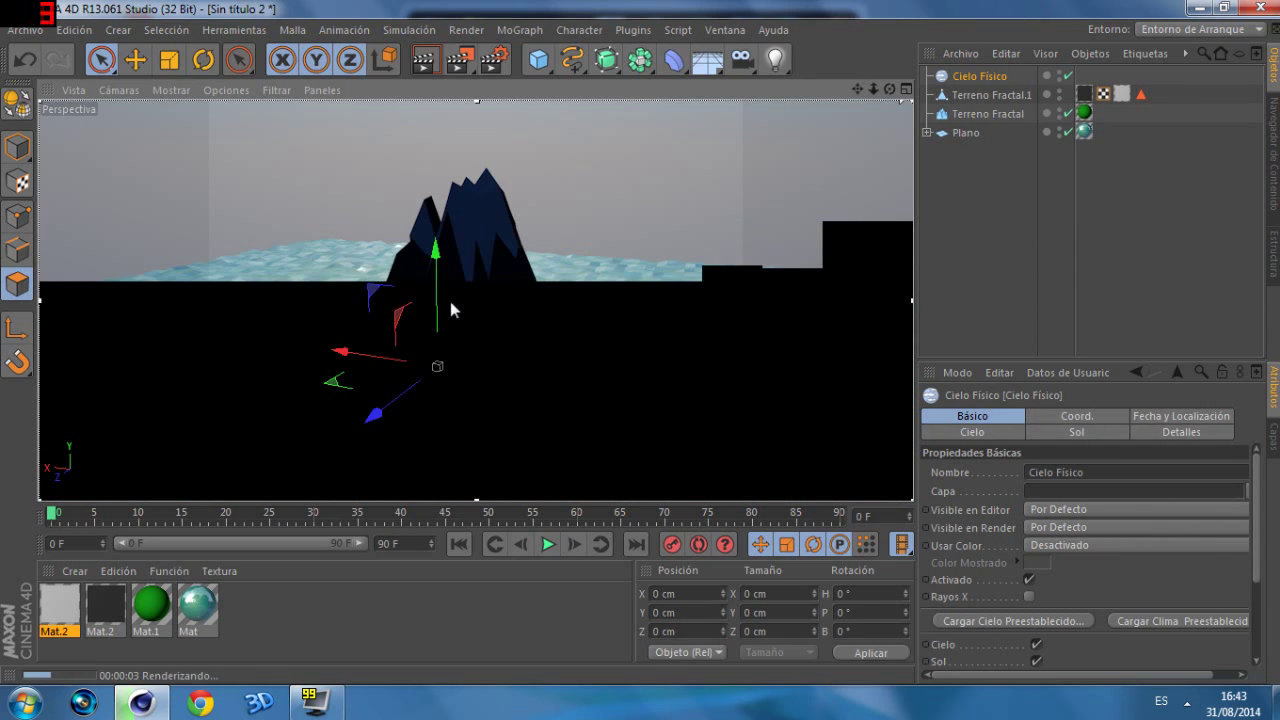
{"action": "left_click", "coordinate": [463, 356]}
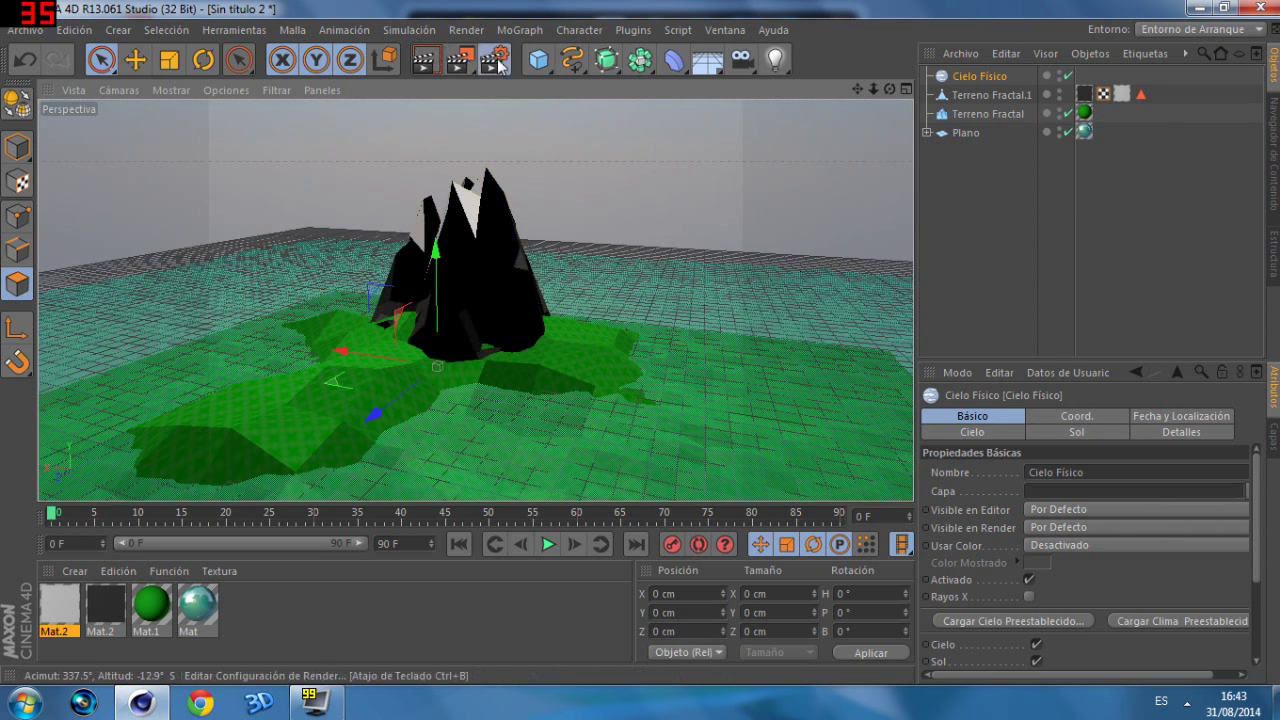
Step: Add Oclusión Ambiental and Iluminación Global effects in Render Settings
{"action": "left_click", "coordinate": [498, 63]}
{"action": "right_click", "coordinate": [182, 260]}
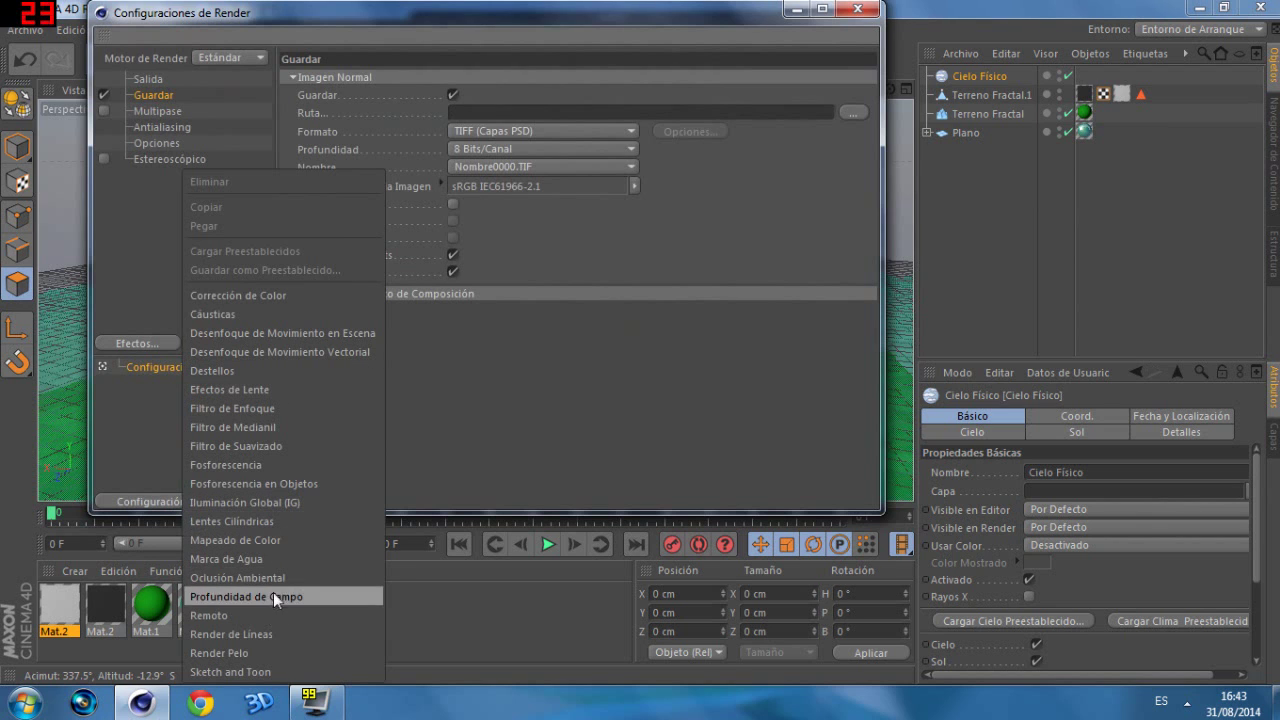
{"action": "left_click", "coordinate": [250, 578]}
{"action": "left_click", "coordinate": [146, 346]}
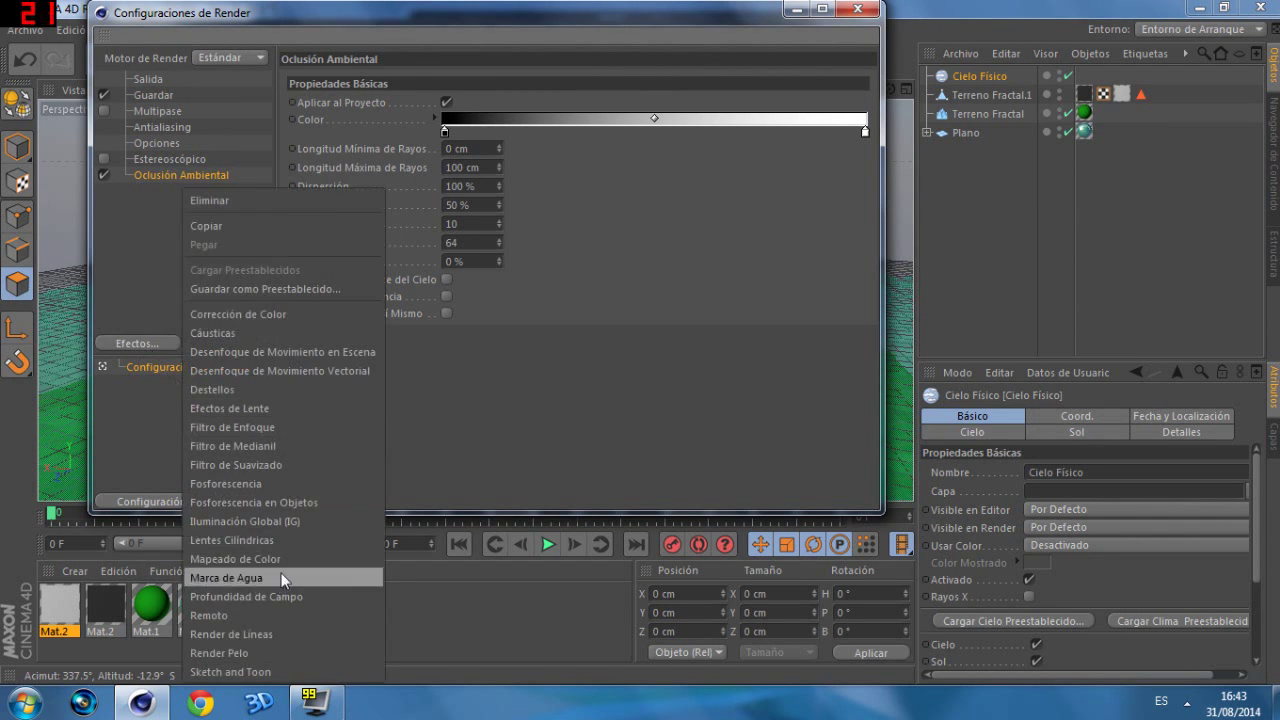
{"action": "left_click", "coordinate": [296, 524]}
Step: Set Muestras Estocásticas and Densidad de Registro to Alto, then preview the render
{"action": "left_click", "coordinate": [530, 134]}
{"action": "left_click", "coordinate": [526, 222]}
{"action": "left_click", "coordinate": [525, 152]}
{"action": "left_click", "coordinate": [521, 247]}
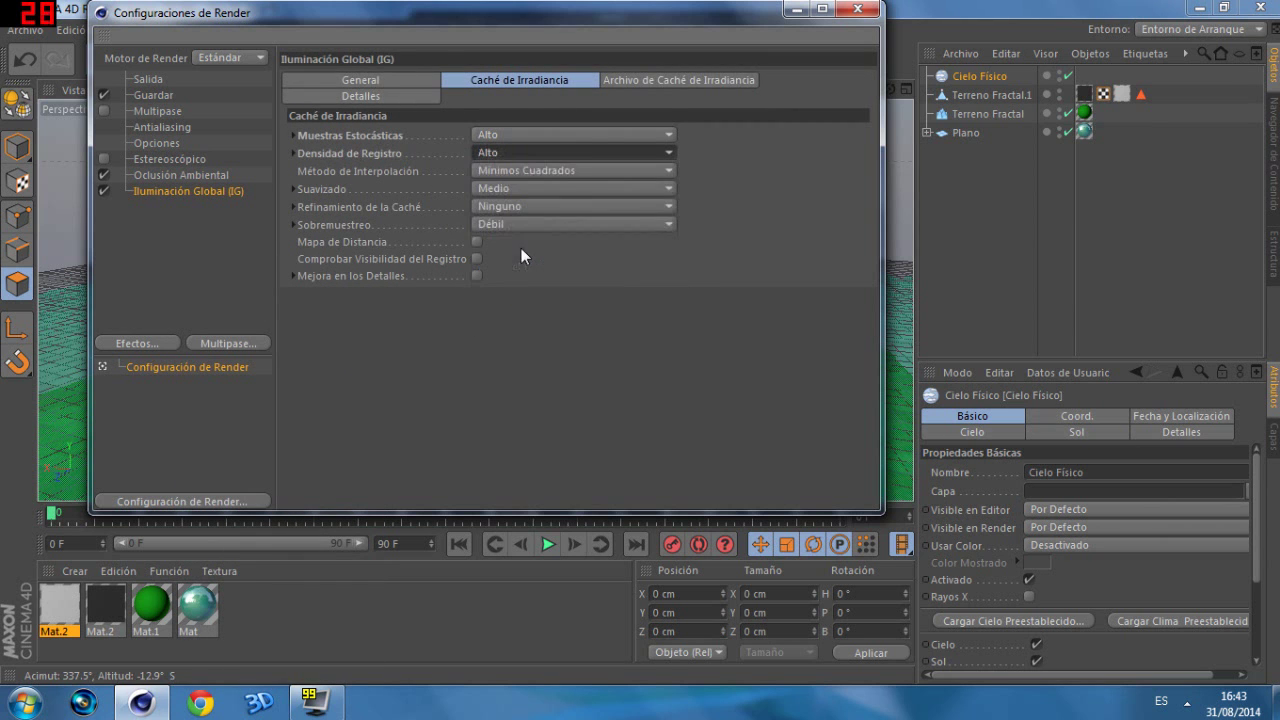
{"action": "left_click", "coordinate": [858, 9]}
{"action": "key", "text": "ctrl+r"}
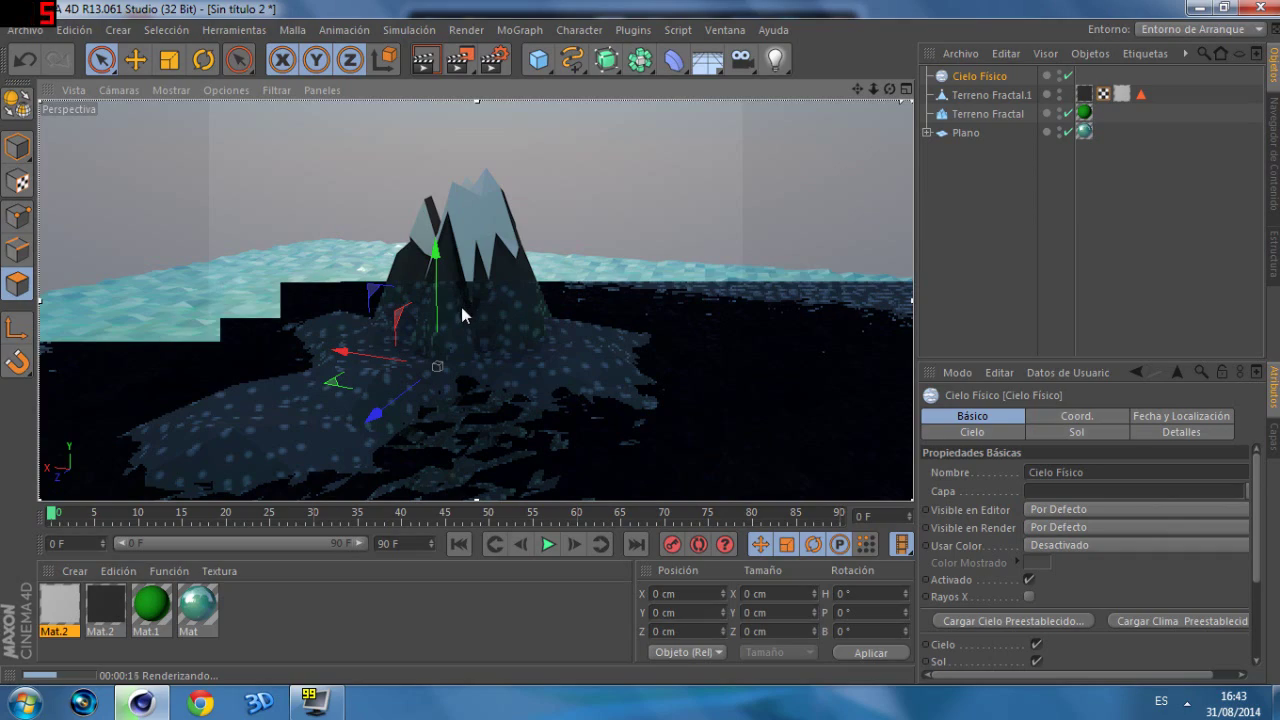
{"action": "left_click_drag", "start_coordinate": [889, 89], "coordinate": [950, 120]}
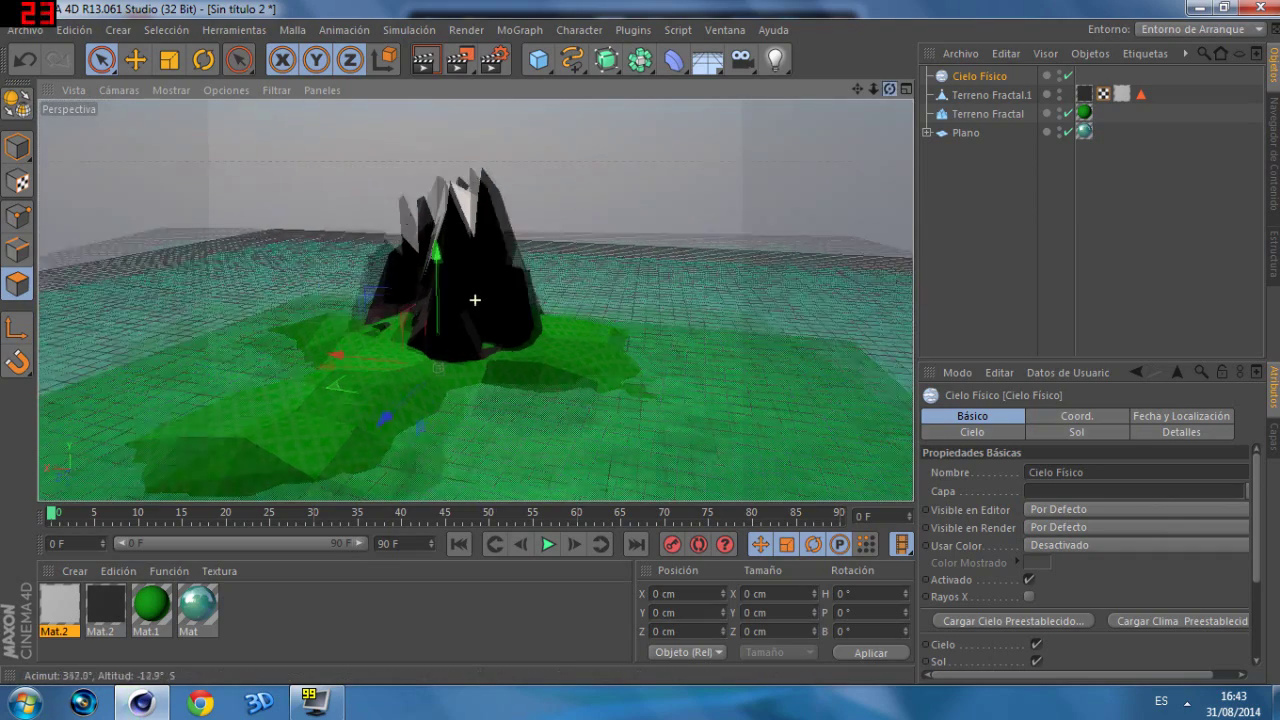
{"action": "mouse_move", "coordinate": [475, 300]}
{"action": "left_mouse_down"}
{"action": "mouse_move", "coordinate": [475, 356]}
{"action": "mouse_move", "coordinate": [885, 89]}
{"action": "left_mouse_up"}
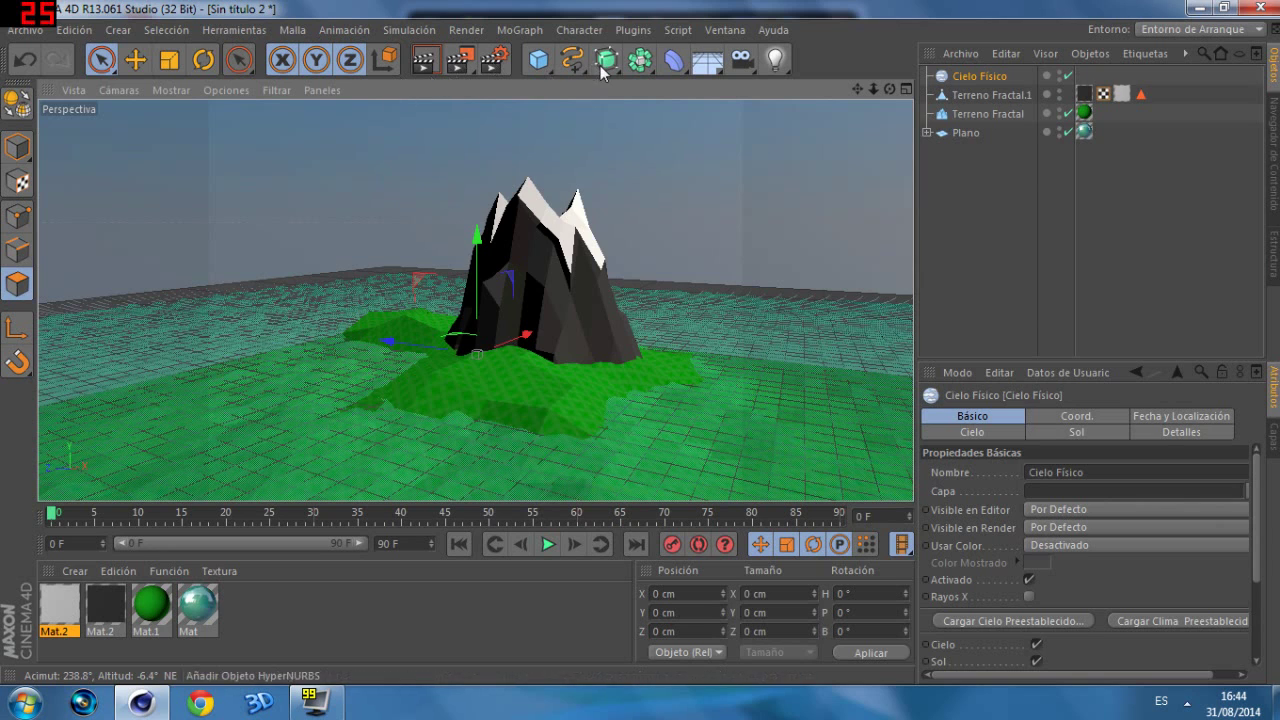
Step: Add a cylinder near the mountain base with a 20 cm height and 10 cm radius
{"action": "left_click", "coordinate": [550, 67]}
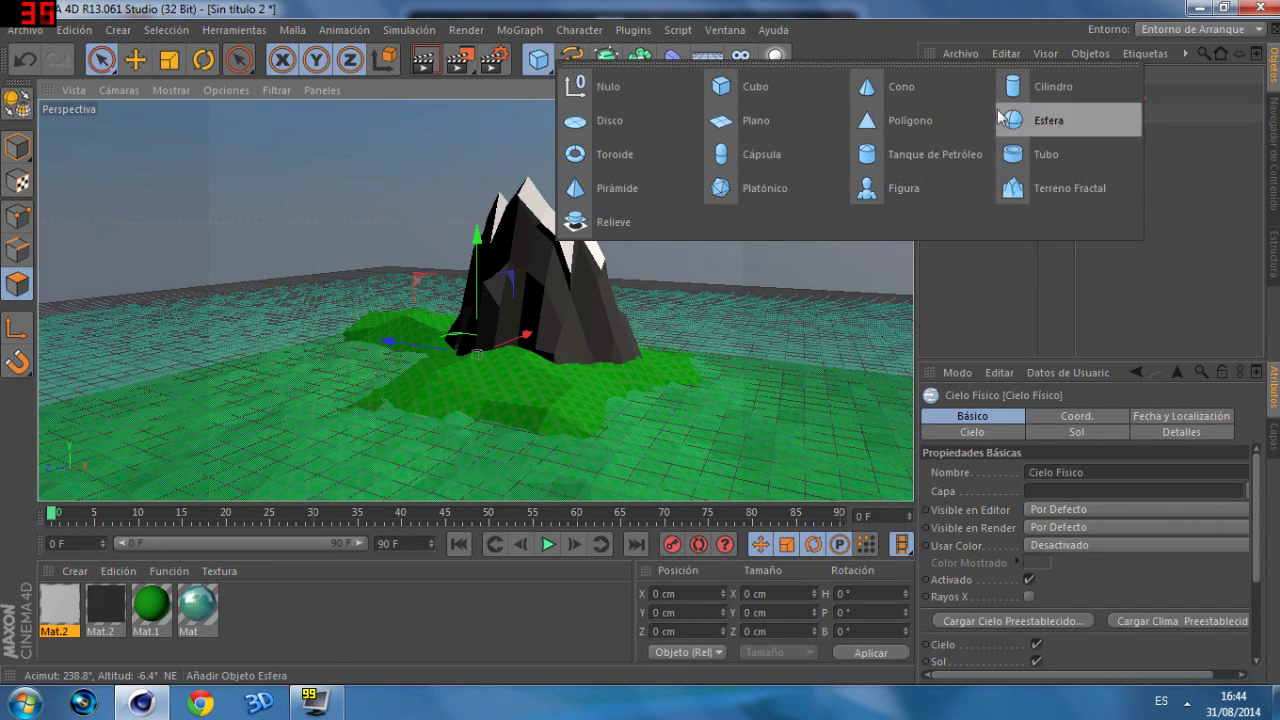
{"action": "left_click", "coordinate": [1021, 88]}
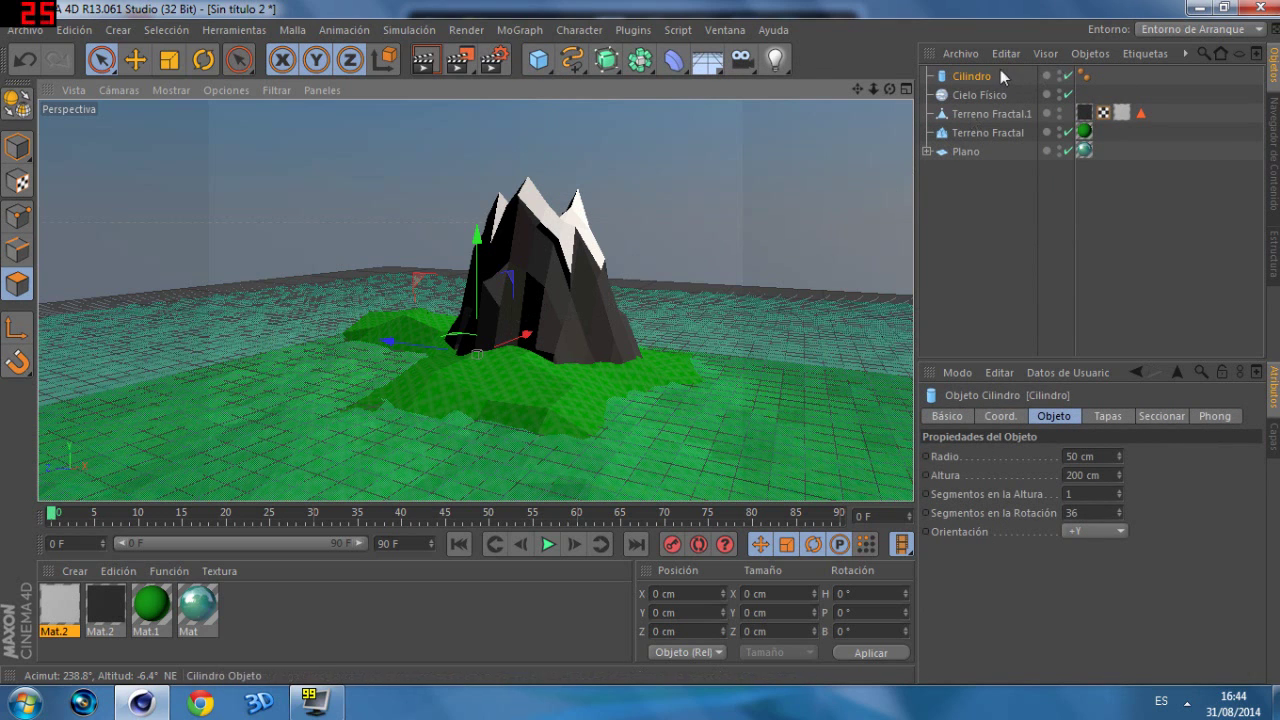
{"action": "mouse_move", "coordinate": [526, 334]}
{"action": "left_mouse_down"}
{"action": "mouse_move", "coordinate": [476, 350]}
{"action": "mouse_move", "coordinate": [518, 290]}
{"action": "mouse_move", "coordinate": [424, 325]}
{"action": "left_mouse_up"}
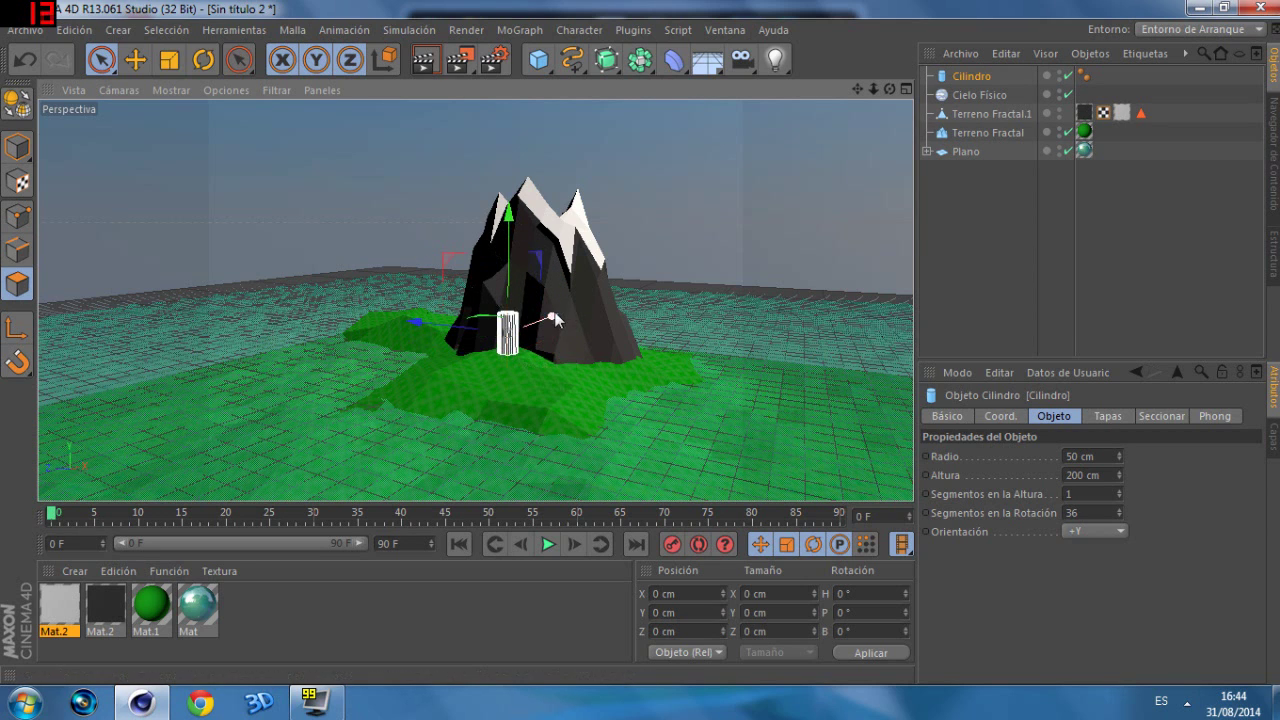
{"action": "mouse_move", "coordinate": [493, 242]}
{"action": "left_mouse_down"}
{"action": "mouse_move", "coordinate": [498, 264]}
{"action": "mouse_move", "coordinate": [494, 241]}
{"action": "left_mouse_up"}
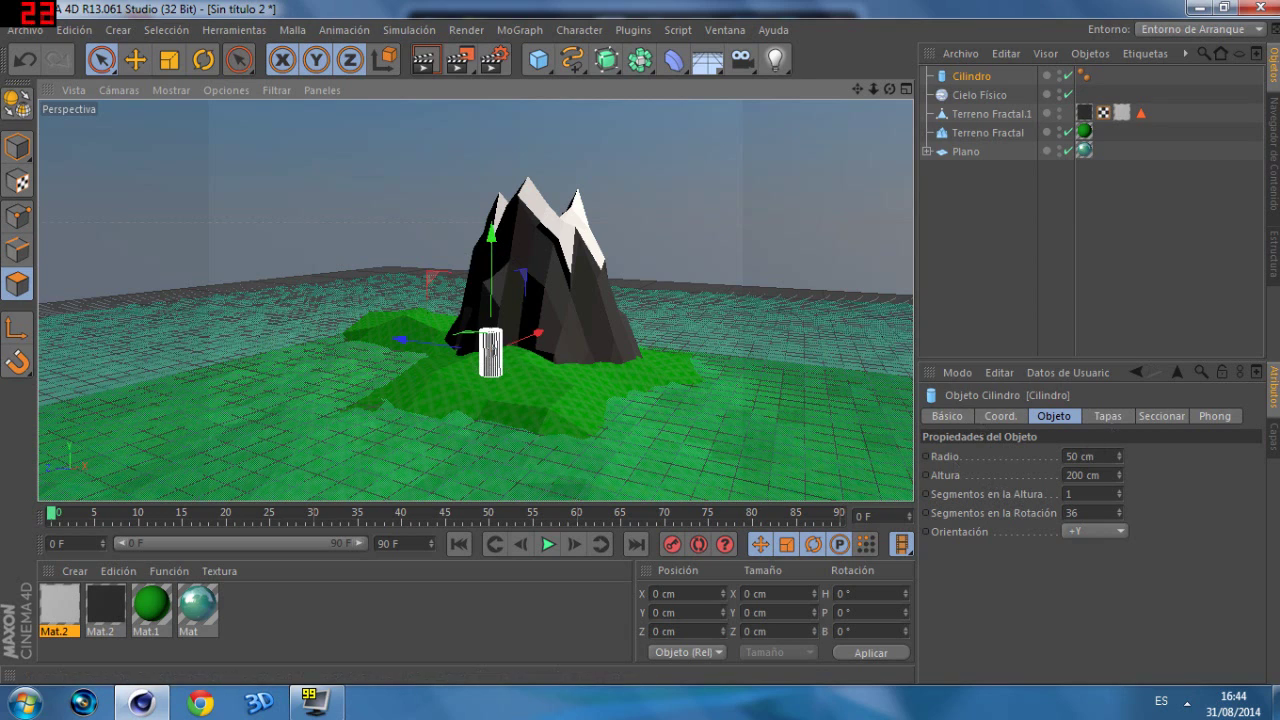
{"action": "left_click", "coordinate": [1078, 475]}
{"action": "type", "text": "20"}
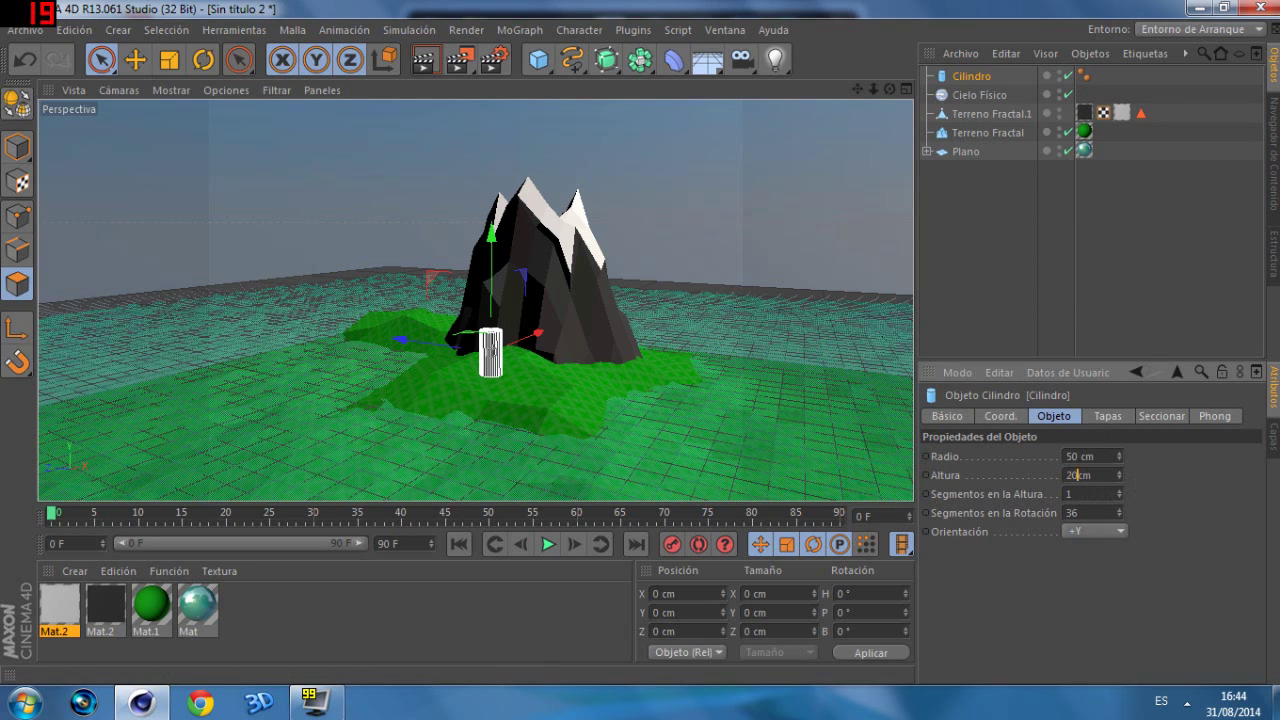
{"action": "key", "text": "BackSpace"}
{"action": "type", "text": "10"}
{"action": "key", "text": "Return"}
Step: Resize the cylinder to a 100 cm height and 10 cm radius, sunk into the terrain
{"action": "mouse_move", "coordinate": [873, 89]}
{"action": "left_mouse_down"}
{"action": "mouse_move", "coordinate": [870, 120]}
{"action": "mouse_move", "coordinate": [859, 94]}
{"action": "mouse_move", "coordinate": [862, 125]}
{"action": "left_mouse_up"}
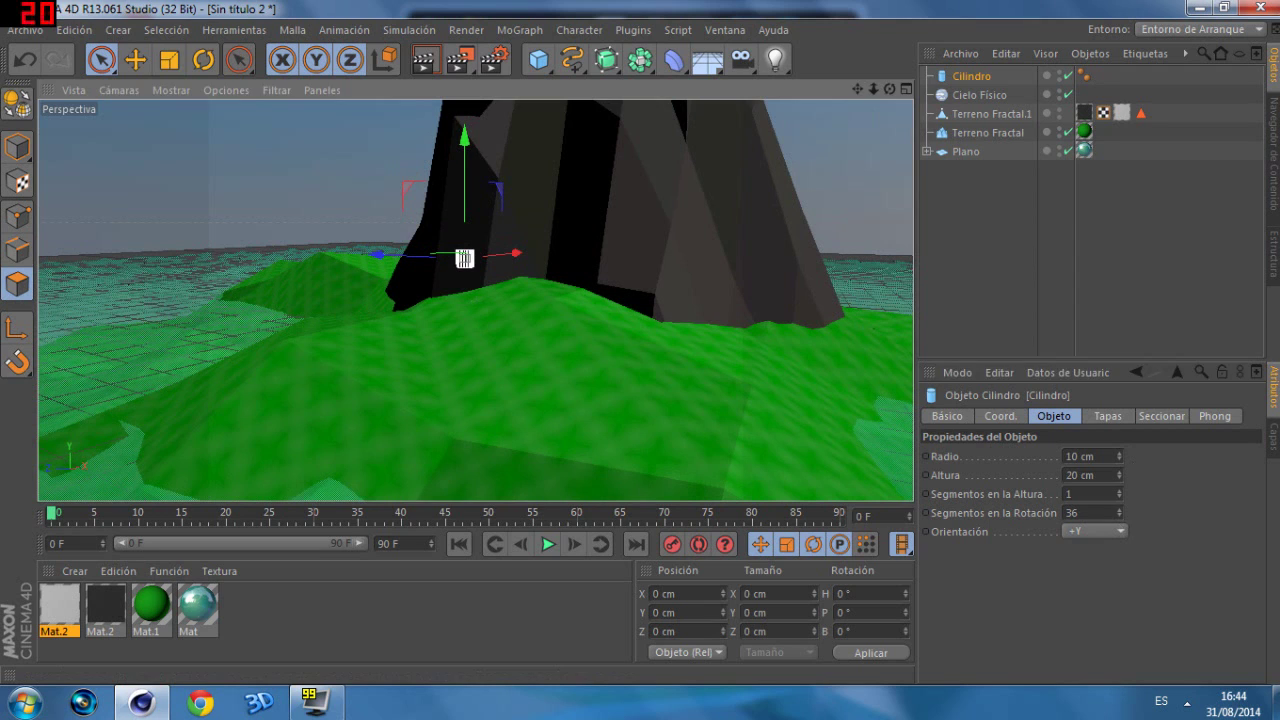
{"action": "double_click", "coordinate": [1078, 475]}
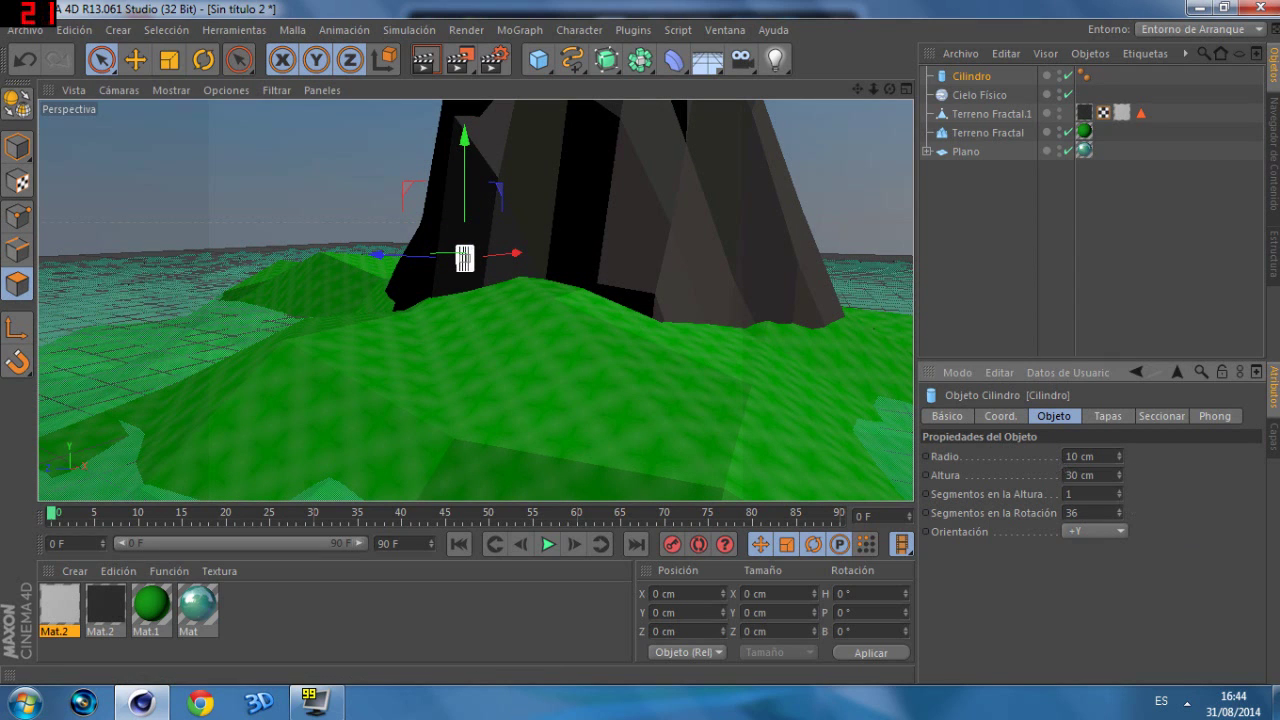
{"action": "type", "text": "40"}
{"action": "key", "text": "Return"}
{"action": "type", "text": "5"}
{"action": "left_click_drag", "start_coordinate": [474, 148], "coordinate": [474, 225]}
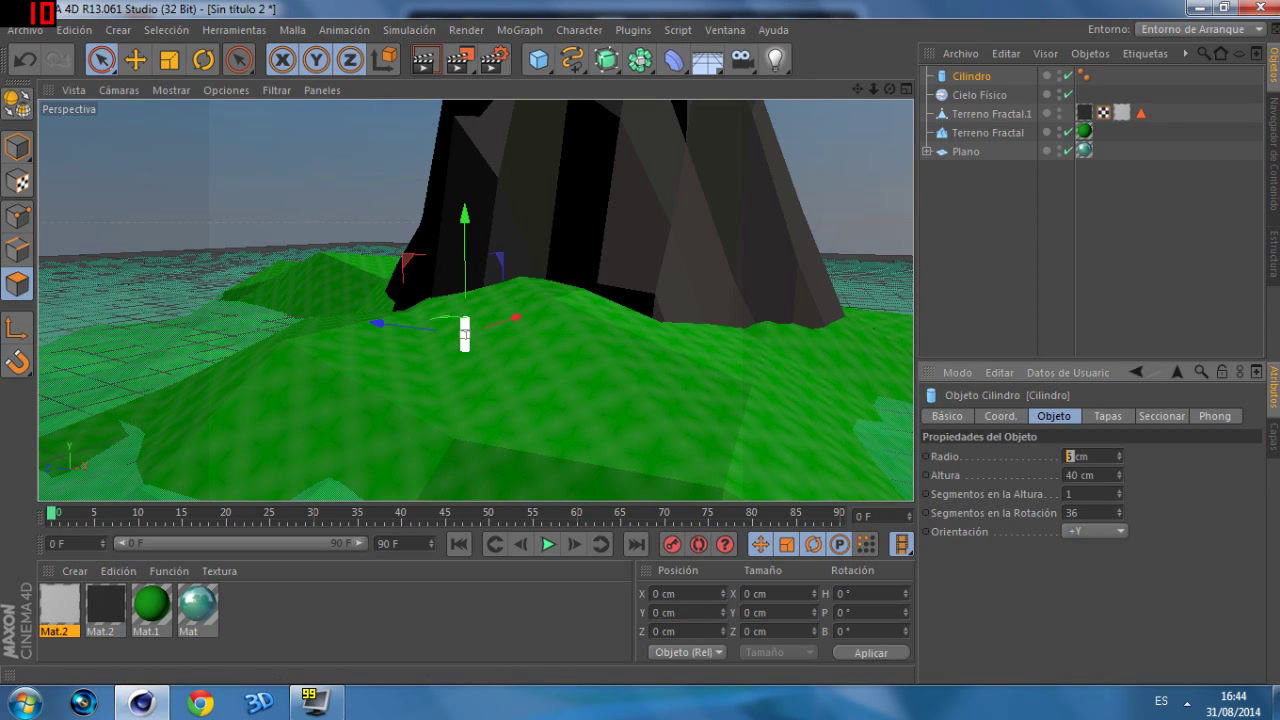
{"action": "type", "text": "20"}
{"action": "key", "text": "Return"}
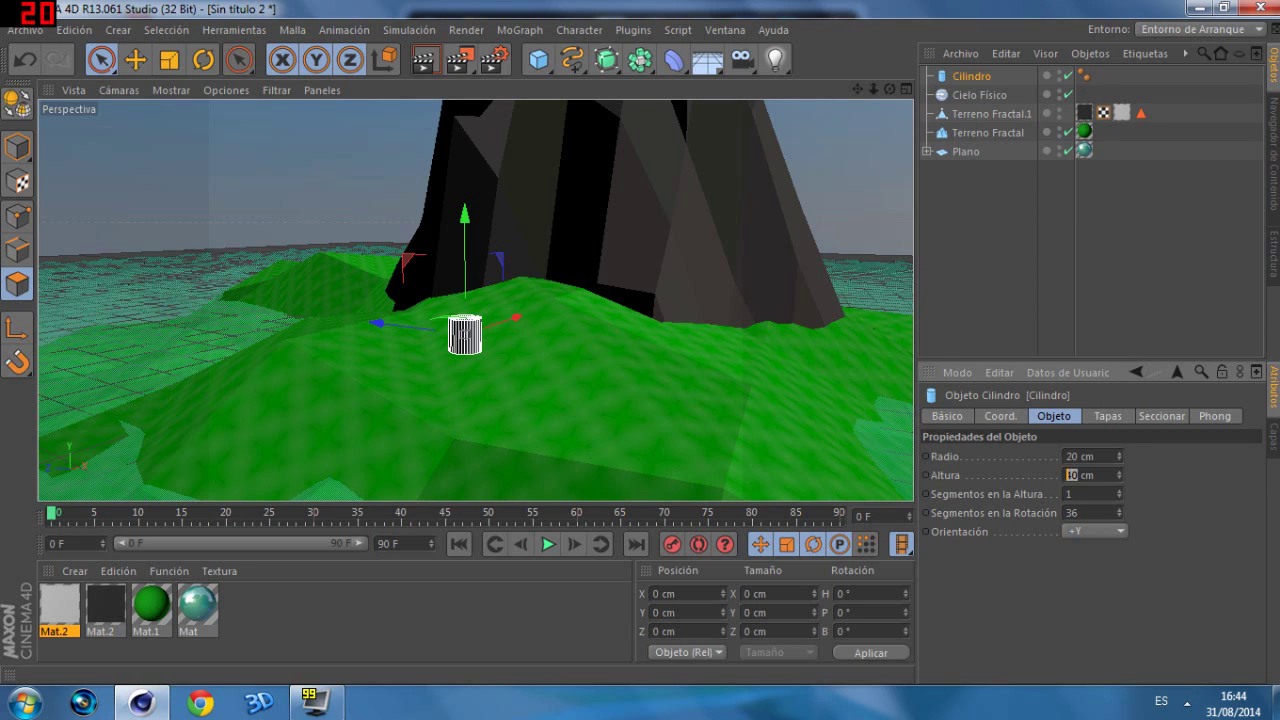
{"action": "type", "text": "7"}
{"action": "key", "text": "Return"}
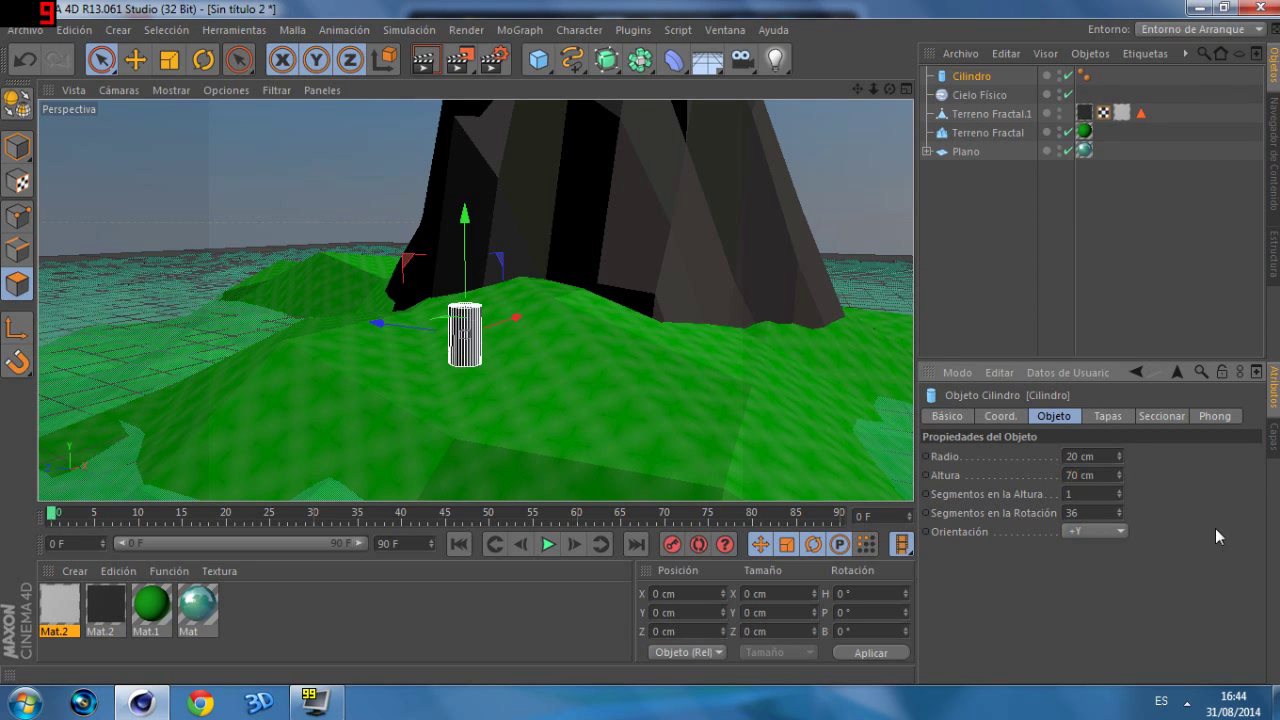
{"action": "type", "text": "1"}
{"action": "key", "text": "Return"}
{"action": "left_click_drag", "start_coordinate": [464, 216], "coordinate": [594, 328]}
{"action": "type", "text": "80"}
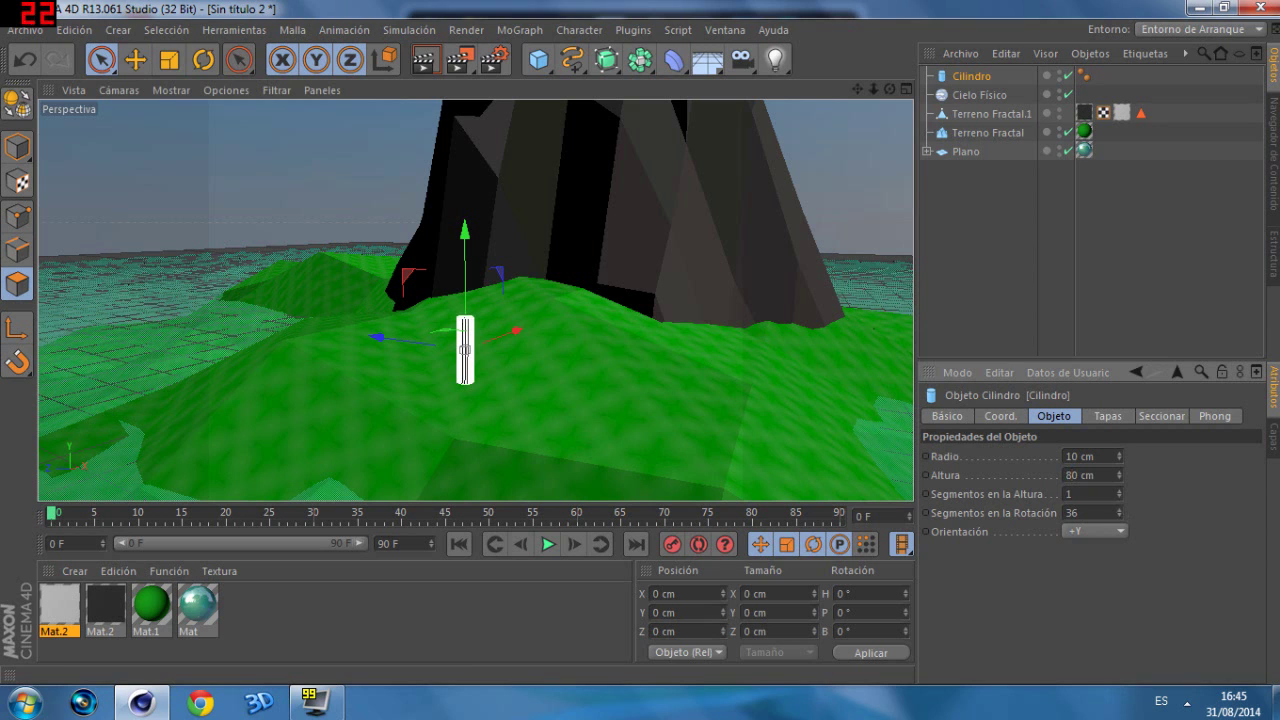
{"action": "type", "text": "100"}
{"action": "key", "text": "Return"}
{"action": "mouse_move", "coordinate": [385, 338]}
{"action": "left_mouse_down"}
{"action": "mouse_move", "coordinate": [322, 333]}
{"action": "mouse_move", "coordinate": [393, 328]}
{"action": "left_mouse_up"}
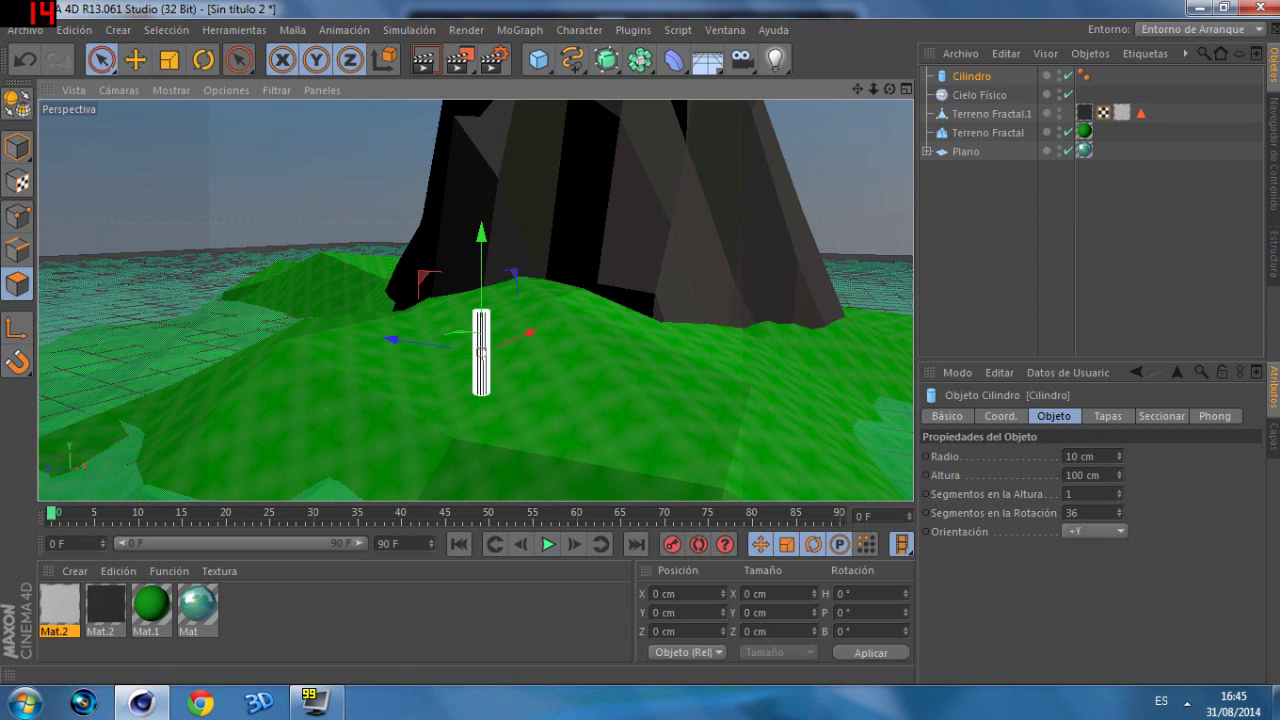
Step: Give the cylinder 10 height and 10 rotation segments and delete its Phong tag
{"action": "left_click", "coordinate": [1088, 494]}
{"action": "type", "text": "10"}
{"action": "key", "text": "Tab"}
{"action": "type", "text": "10"}
{"action": "key", "text": "Return"}
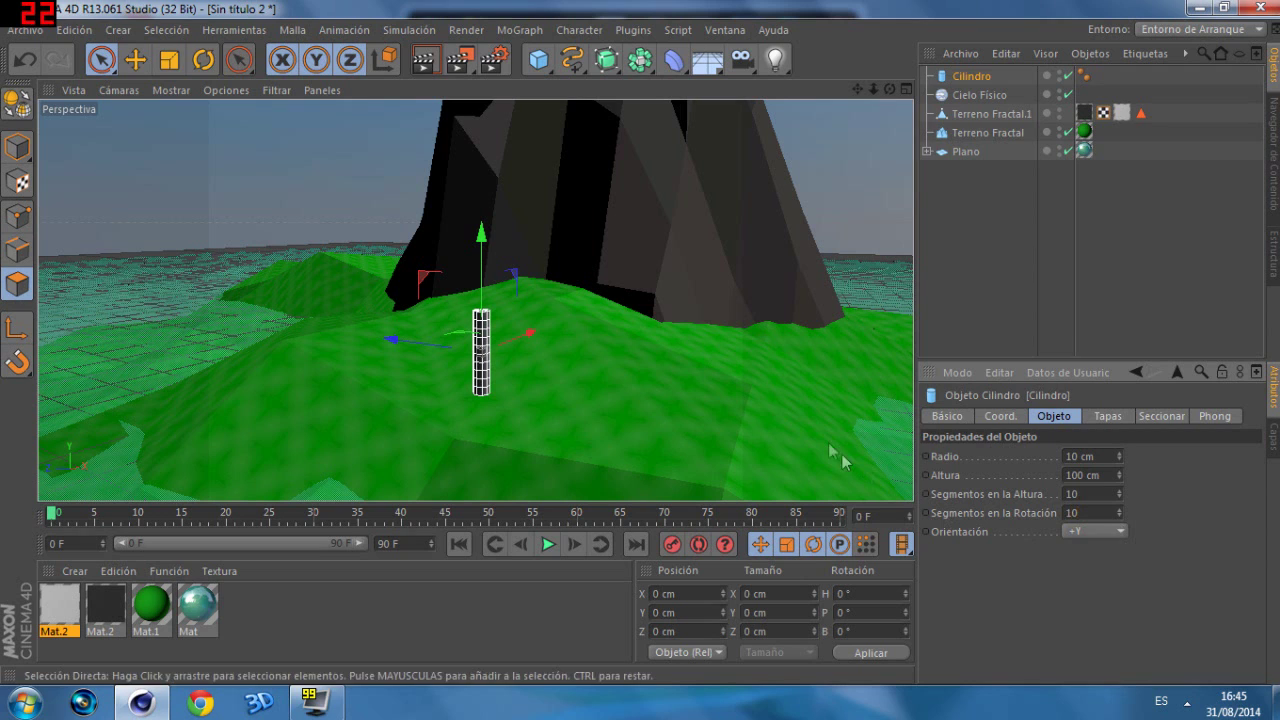
{"action": "left_click", "coordinate": [1084, 76]}
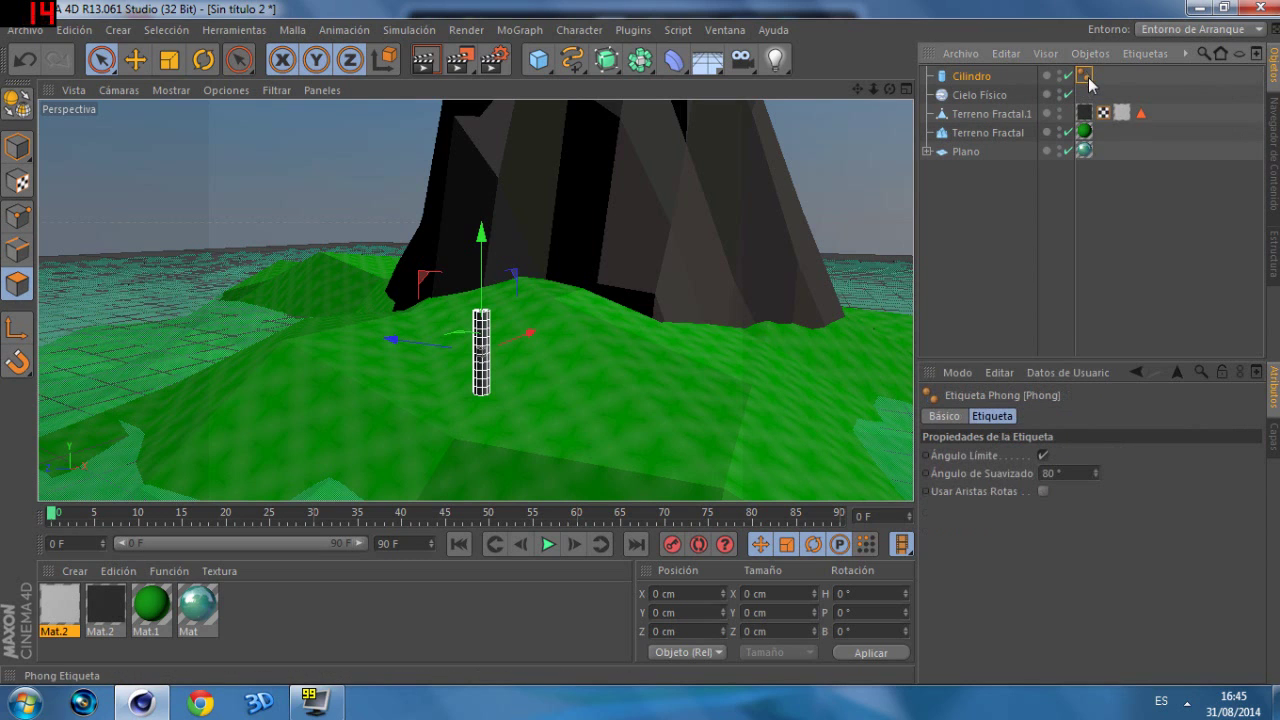
{"action": "key", "text": "Delete"}
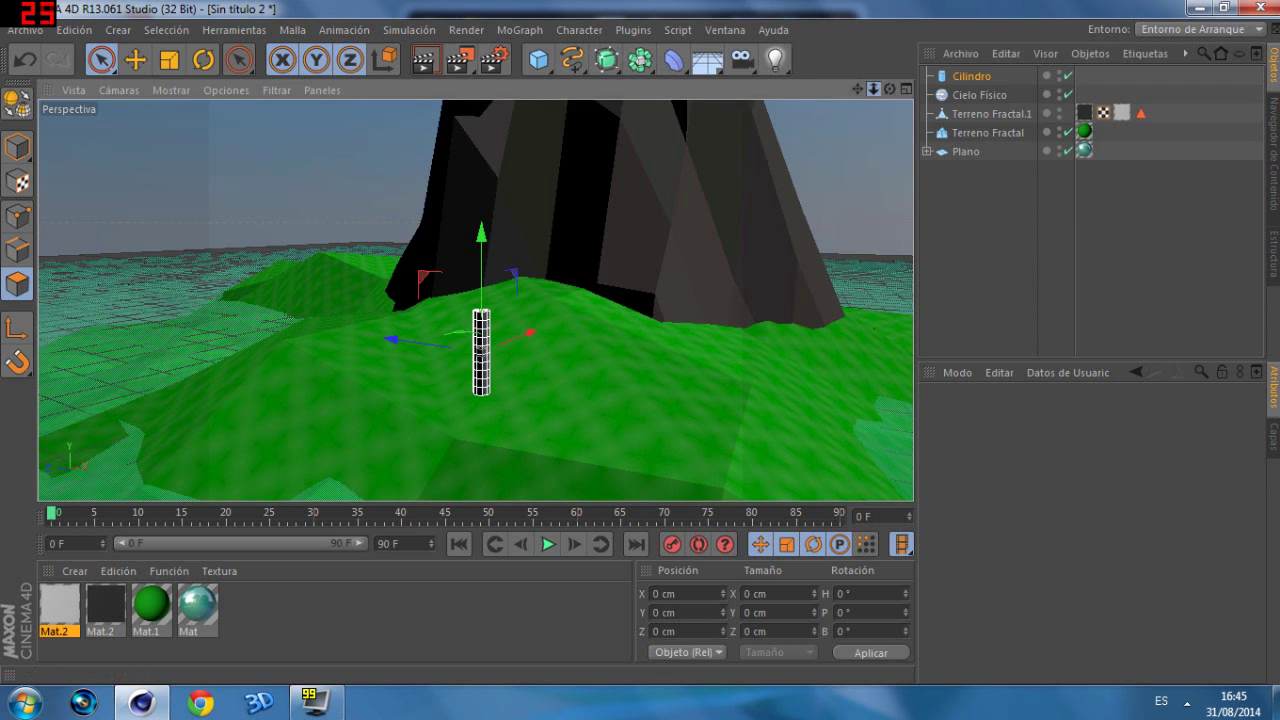
Step: Add a Hinchar bulge deformer and move it around the cylinder
{"action": "left_click_drag", "start_coordinate": [873, 89], "coordinate": [840, 92]}
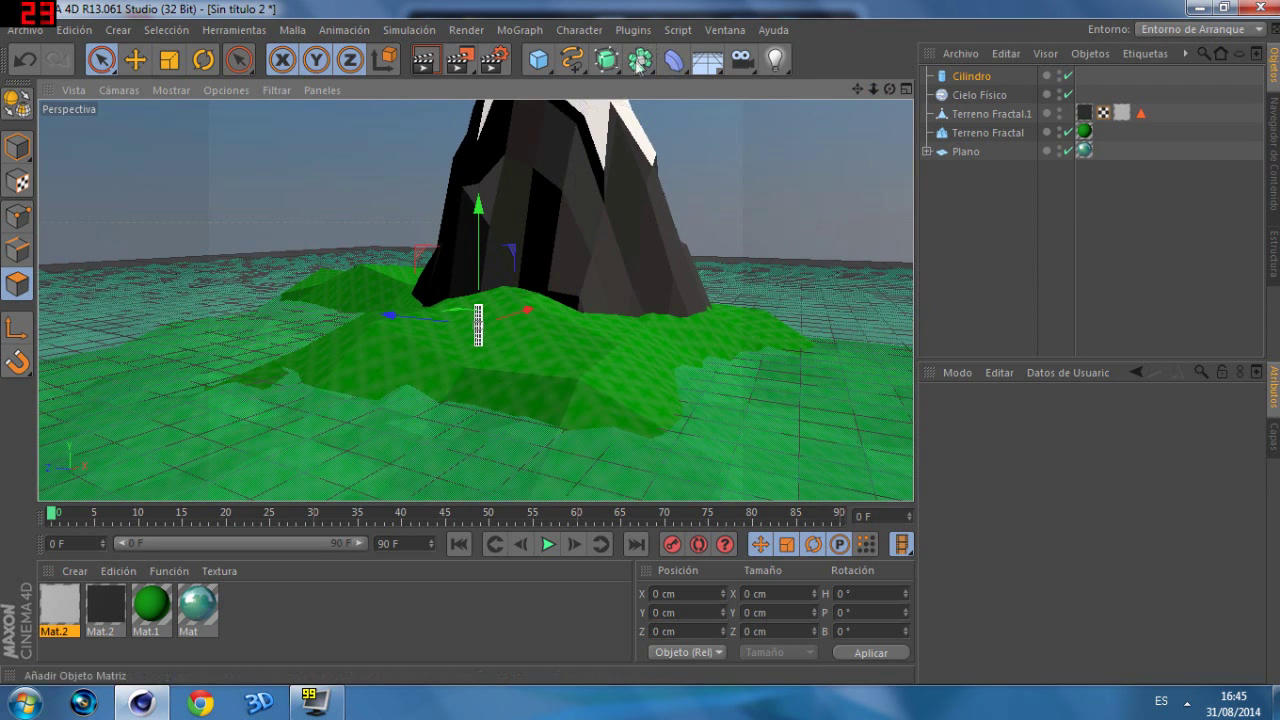
{"action": "left_click_drag", "start_coordinate": [688, 66], "coordinate": [820, 86]}
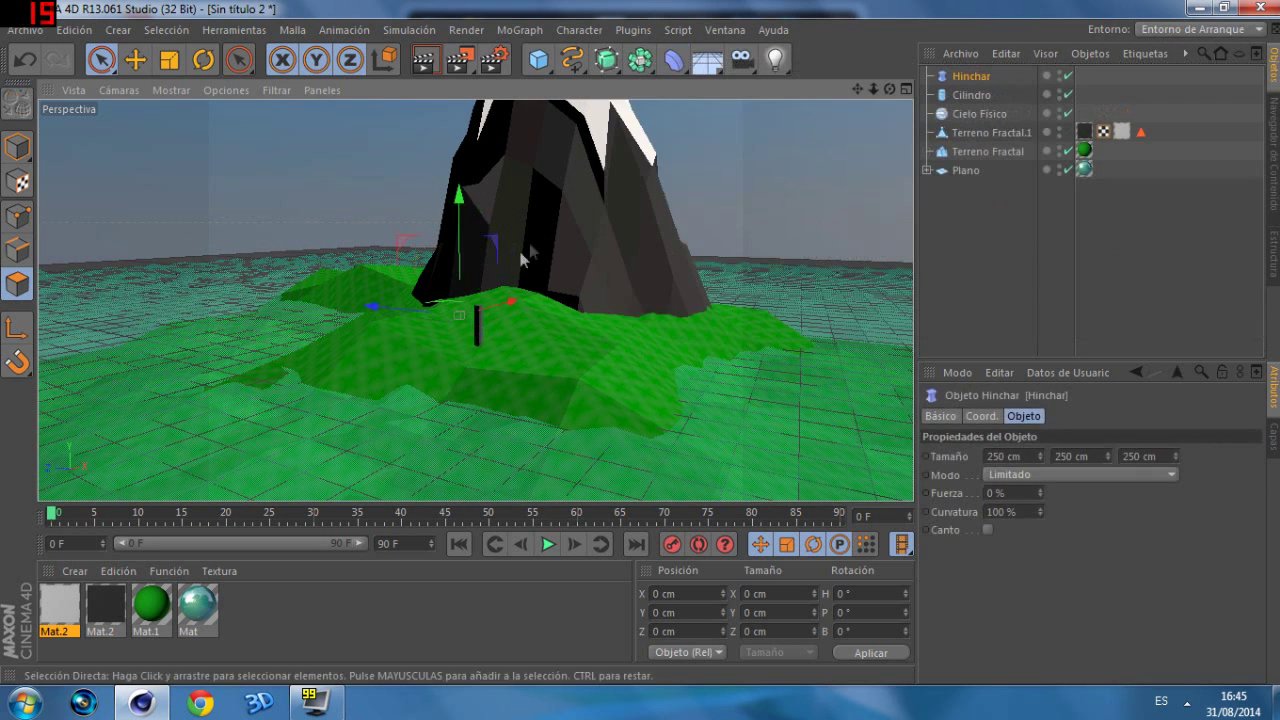
{"action": "mouse_move", "coordinate": [371, 306]}
{"action": "left_mouse_down"}
{"action": "mouse_move", "coordinate": [510, 330]}
{"action": "mouse_move", "coordinate": [412, 381]}
{"action": "left_mouse_up"}
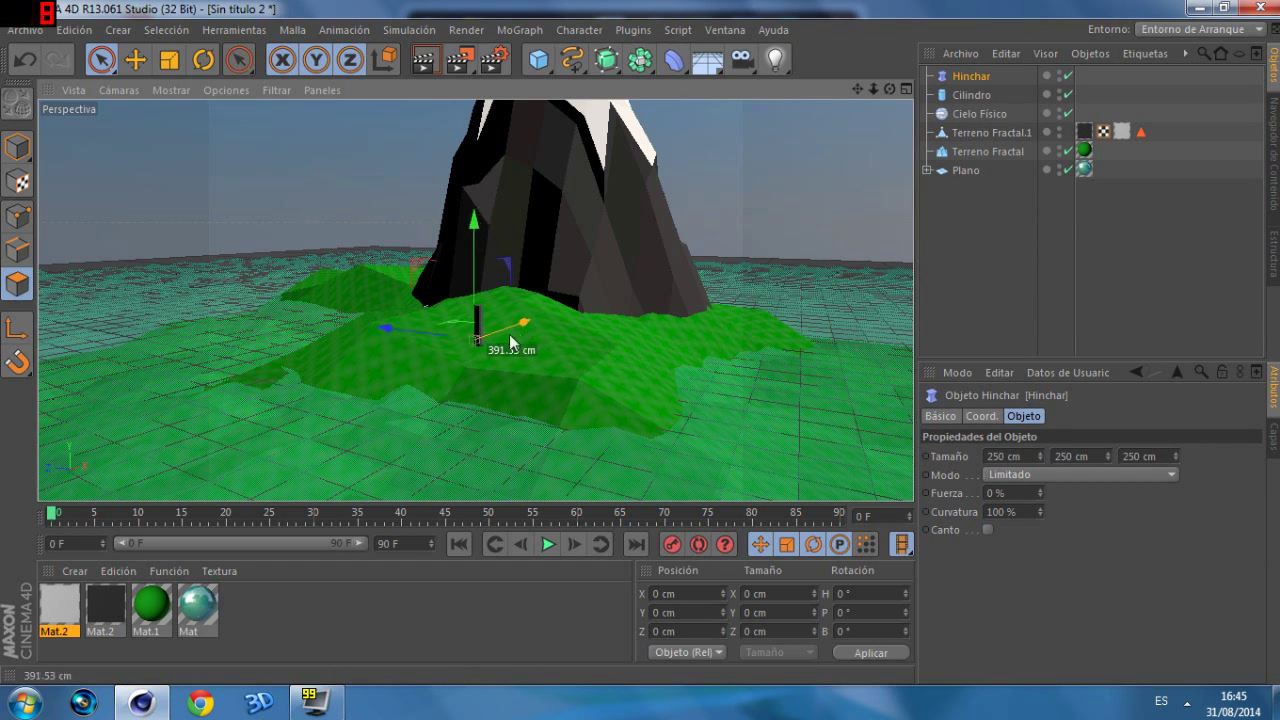
{"action": "left_click_drag", "start_coordinate": [411, 379], "coordinate": [512, 325]}
{"action": "mouse_move", "coordinate": [467, 220]}
{"action": "left_mouse_down"}
{"action": "mouse_move", "coordinate": [455, 262]}
{"action": "mouse_move", "coordinate": [596, 283]}
{"action": "left_mouse_up"}
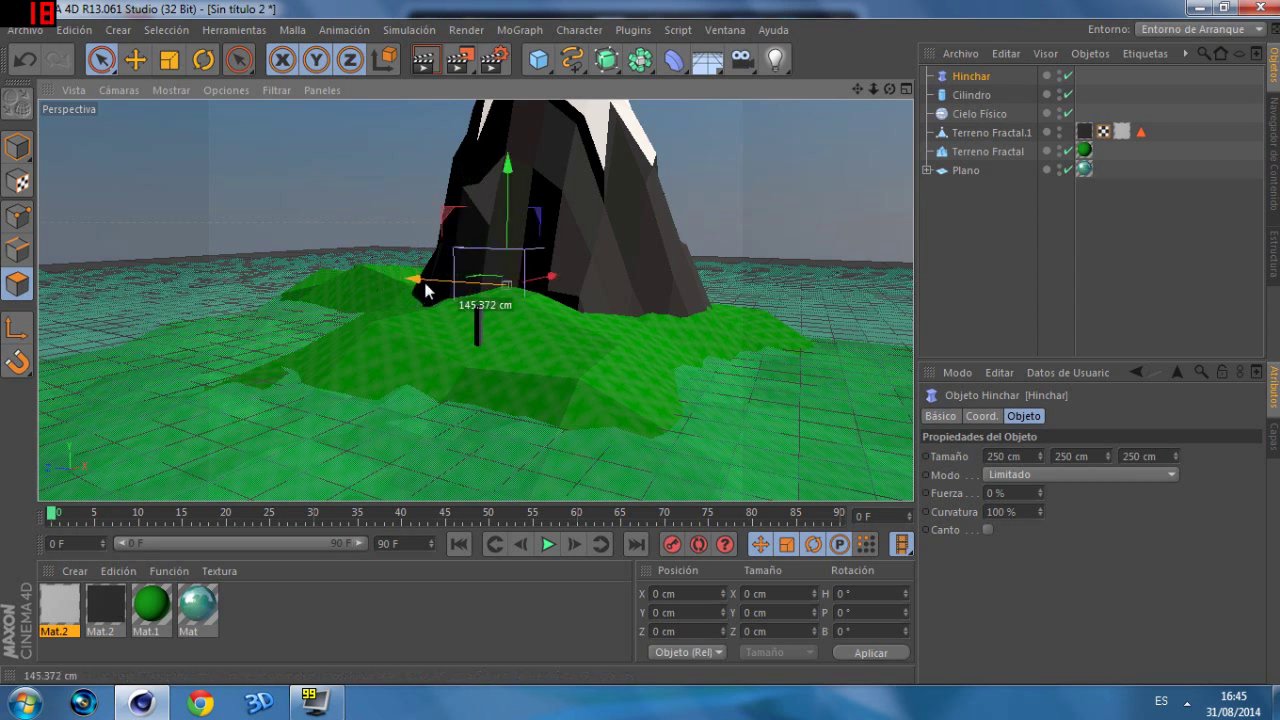
{"action": "left_click_drag", "start_coordinate": [440, 280], "coordinate": [400, 302]}
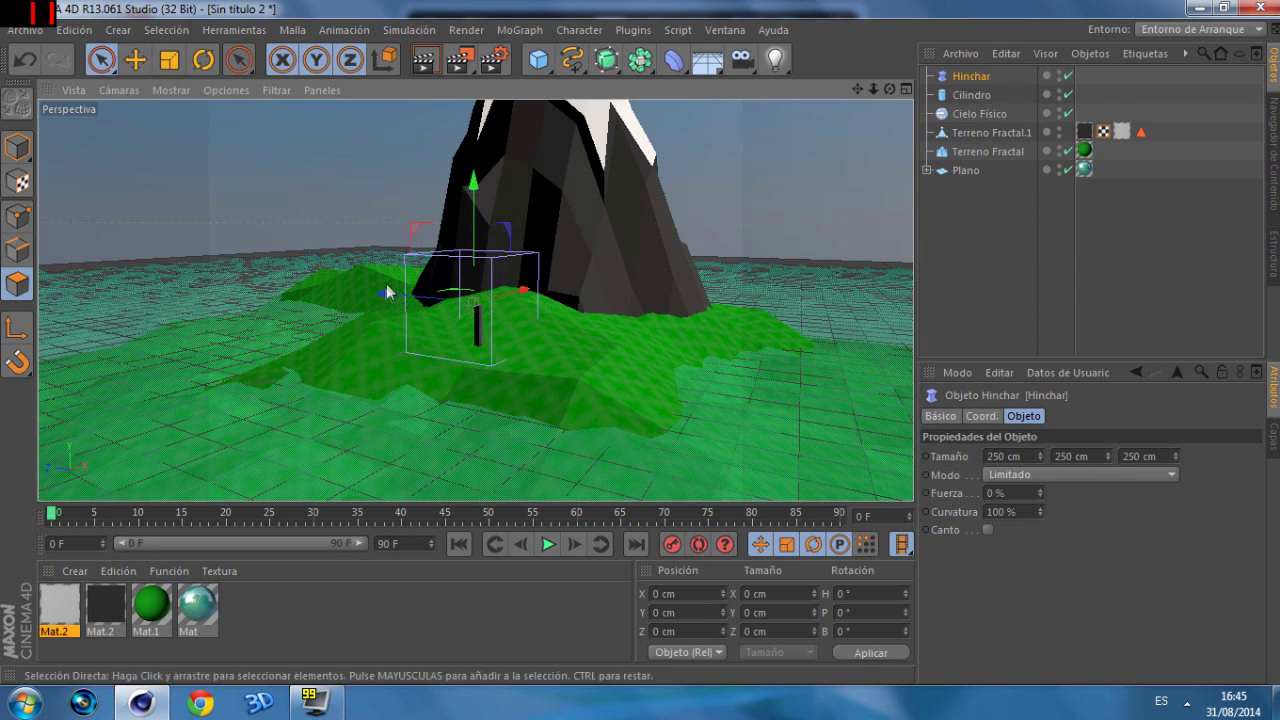
{"action": "left_click_drag", "start_coordinate": [400, 302], "coordinate": [400, 296]}
{"action": "left_click_drag", "start_coordinate": [889, 89], "coordinate": [850, 95]}
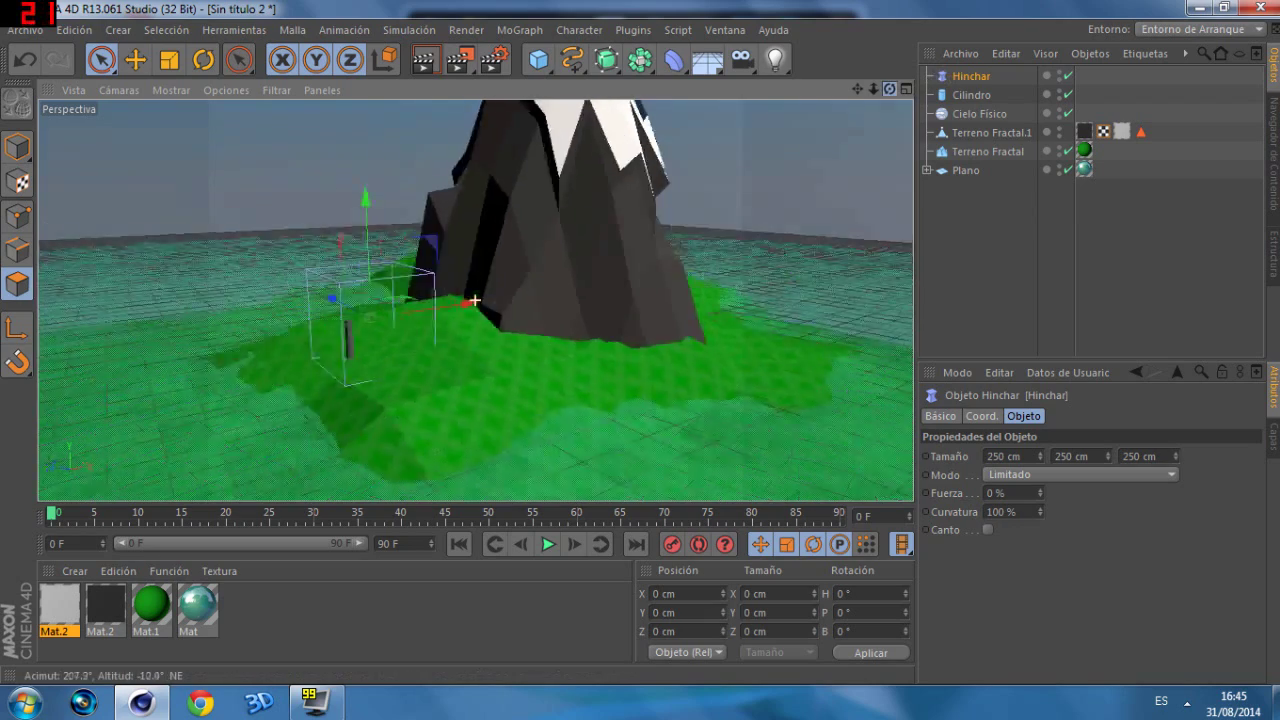
{"action": "left_click_drag", "start_coordinate": [475, 300], "coordinate": [371, 307]}
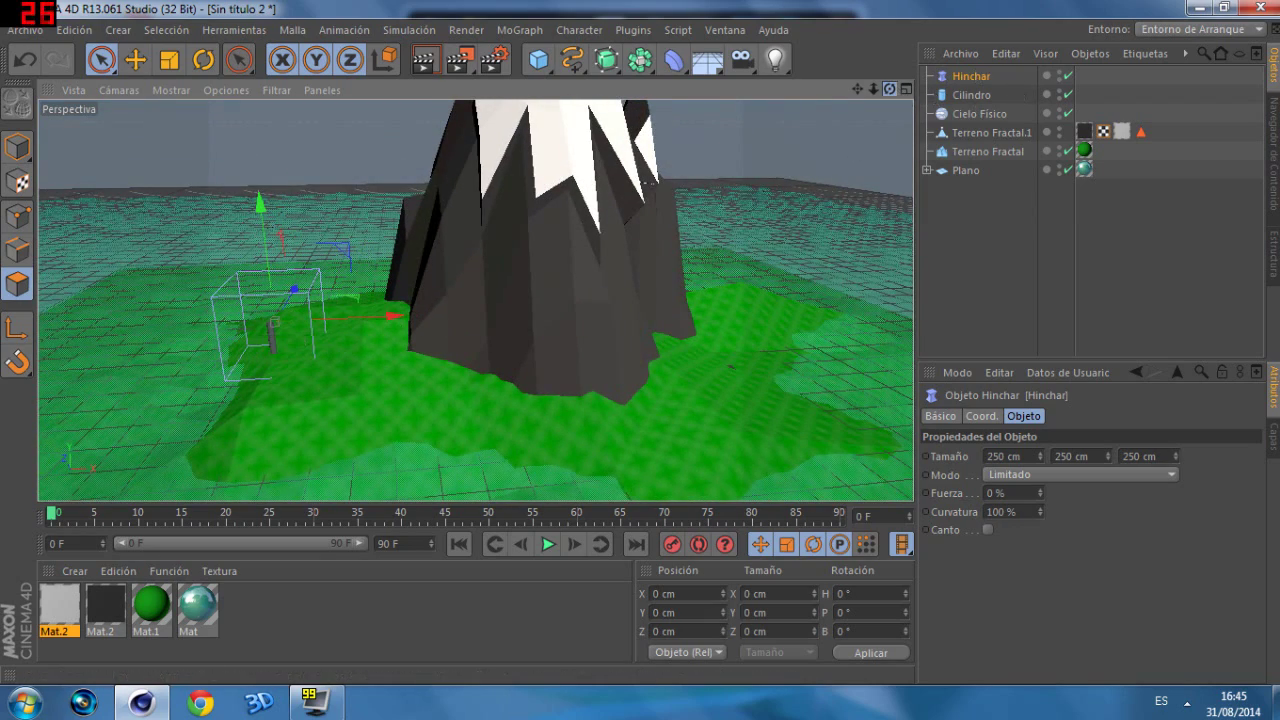
Step: Shrink the bulge deformer to about 70% and raise it along the trunk
{"action": "left_click_drag", "start_coordinate": [477, 294], "coordinate": [308, 8], "text": "alt"}
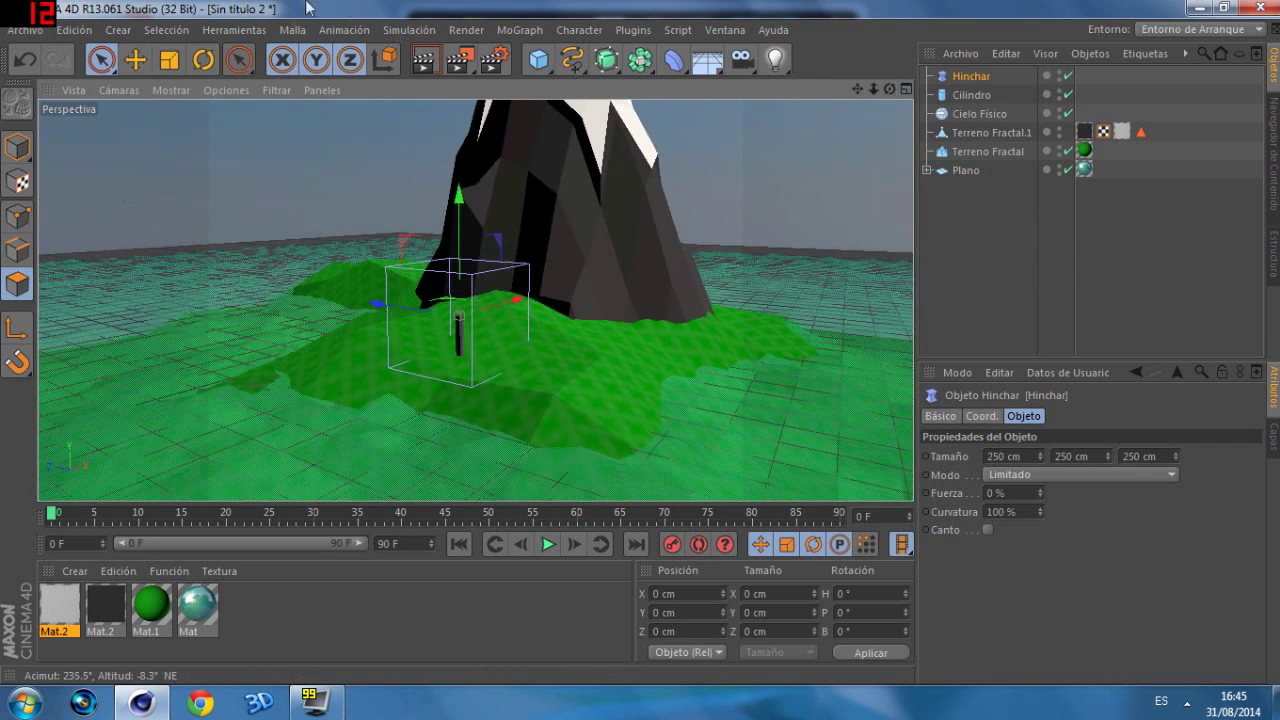
{"action": "key", "text": "t"}
{"action": "left_click_drag", "start_coordinate": [374, 300], "coordinate": [399, 310]}
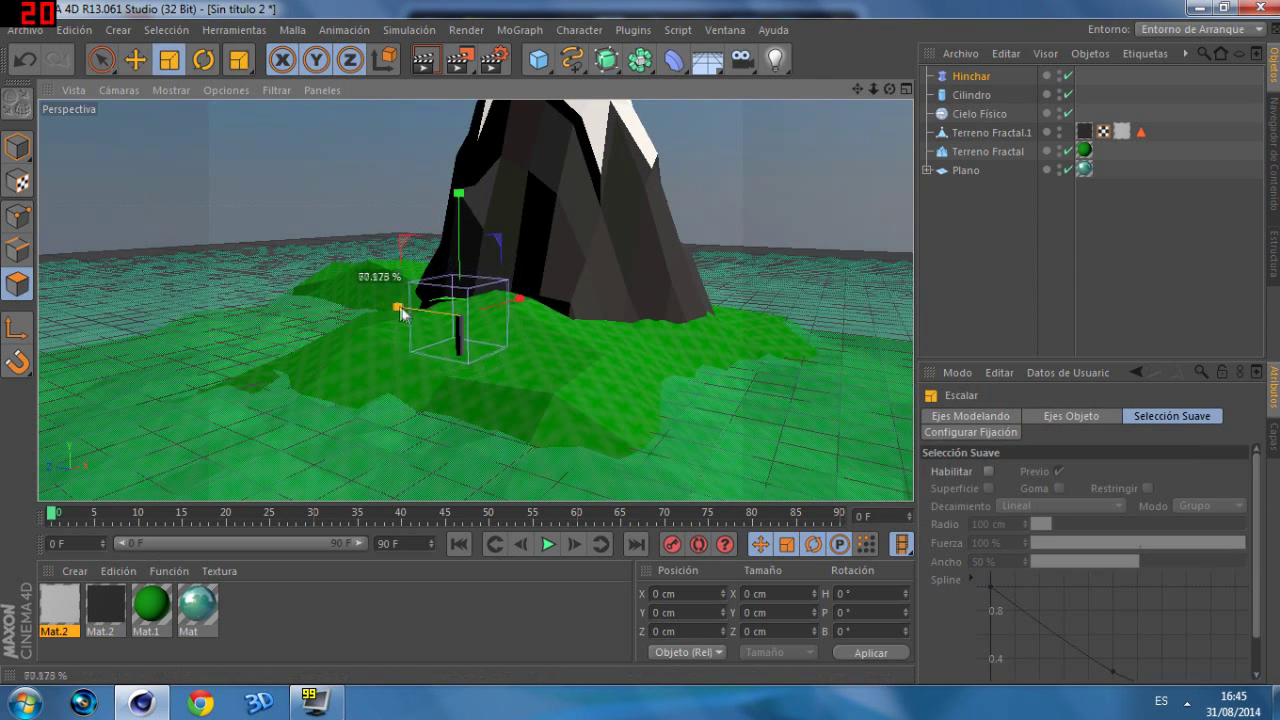
{"action": "key", "text": "e"}
{"action": "left_click_drag", "start_coordinate": [459, 250], "coordinate": [460, 225]}
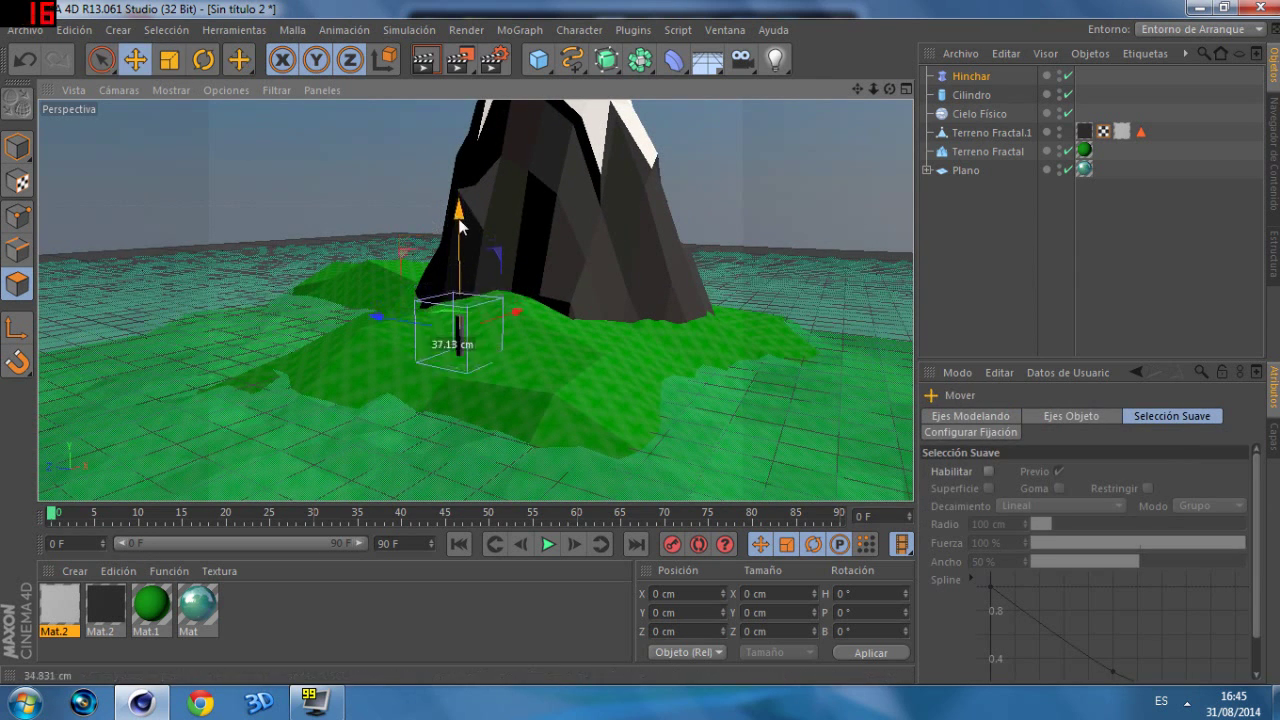
{"action": "left_click_drag", "start_coordinate": [362, 322], "coordinate": [379, 320]}
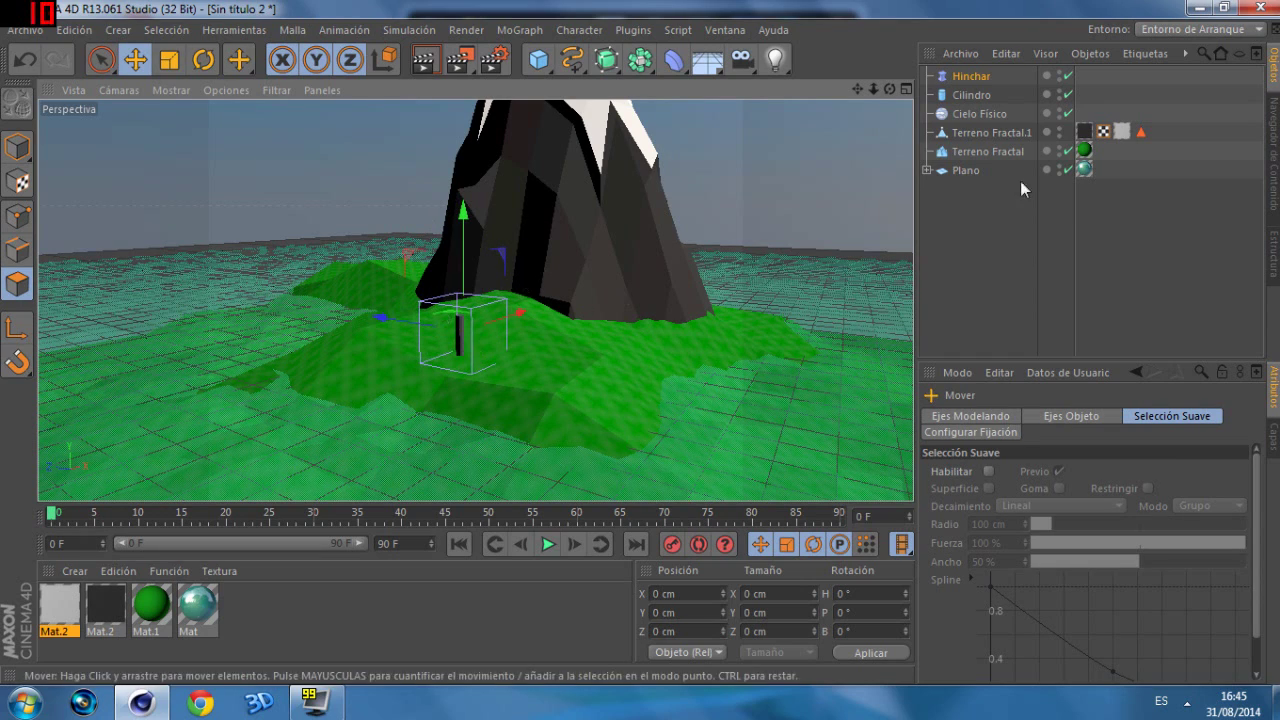
{"action": "mouse_move", "coordinate": [873, 215]}
{"action": "left_mouse_down", "text": "alt"}
{"action": "mouse_move", "coordinate": [871, 173]}
{"action": "mouse_move", "coordinate": [840, 176]}
{"action": "left_mouse_up", "text": "alt"}
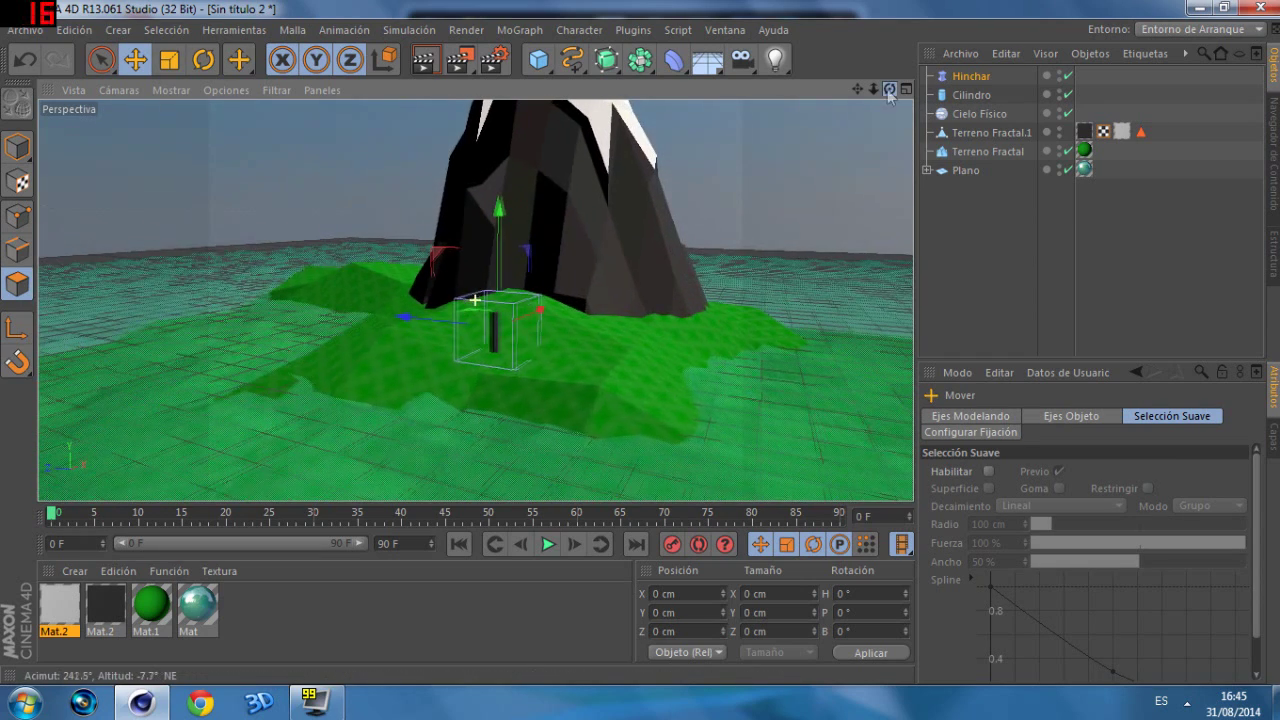
Step: Parent Hinchar under Cilindro and move Cielo Físico to the bottom of the list
{"action": "mouse_move", "coordinate": [975, 76]}
{"action": "left_mouse_down"}
{"action": "mouse_move", "coordinate": [985, 100]}
{"action": "mouse_move", "coordinate": [976, 92]}
{"action": "left_mouse_up"}
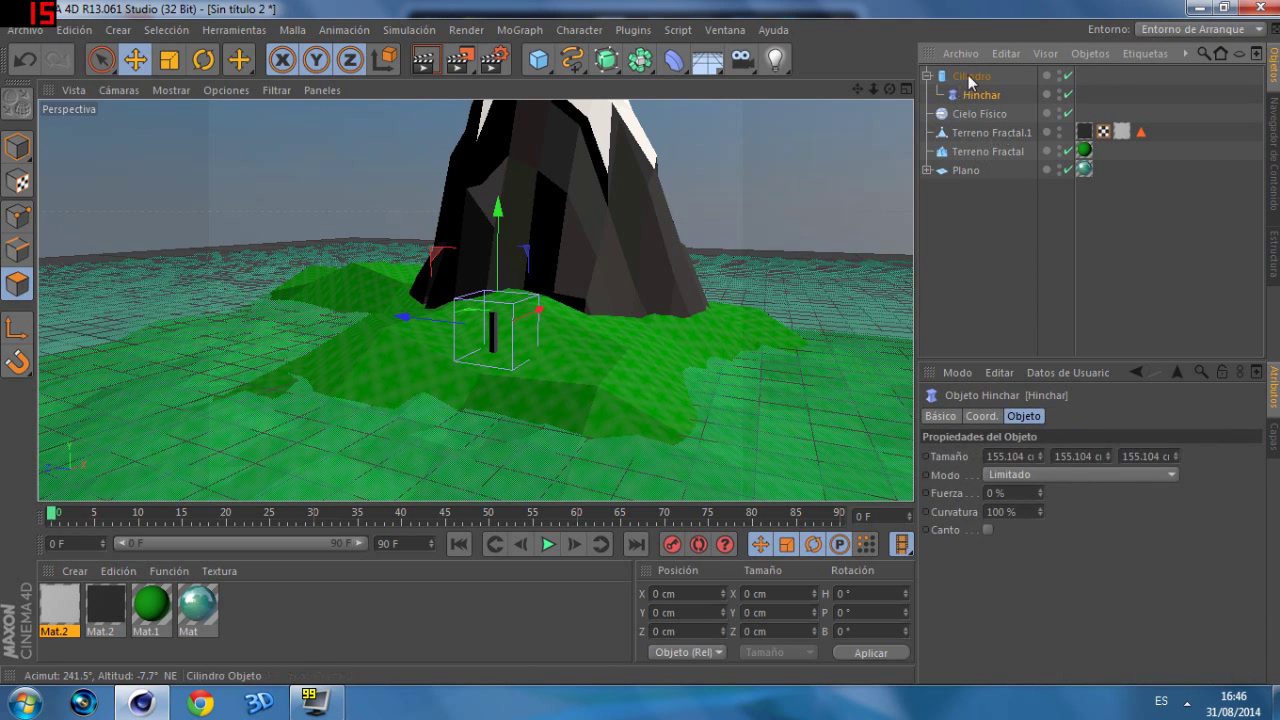
{"action": "left_click_drag", "start_coordinate": [986, 118], "coordinate": [978, 224]}
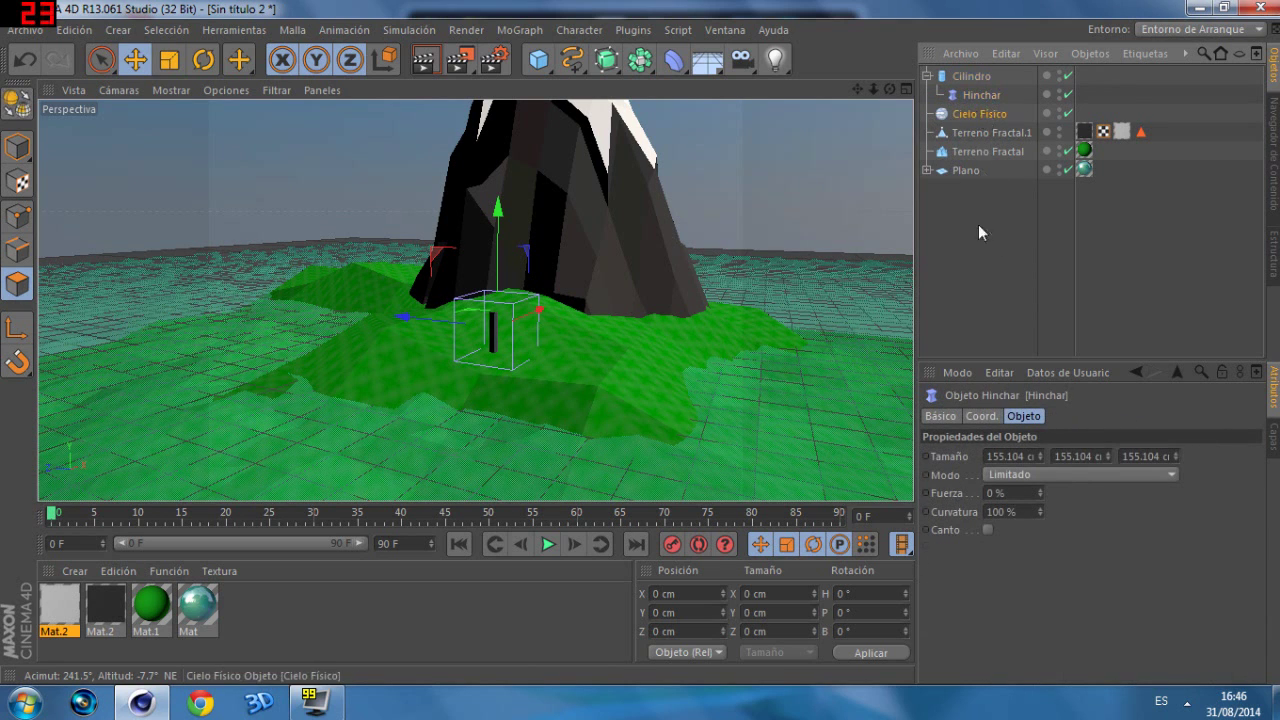
{"action": "left_click", "coordinate": [982, 114]}
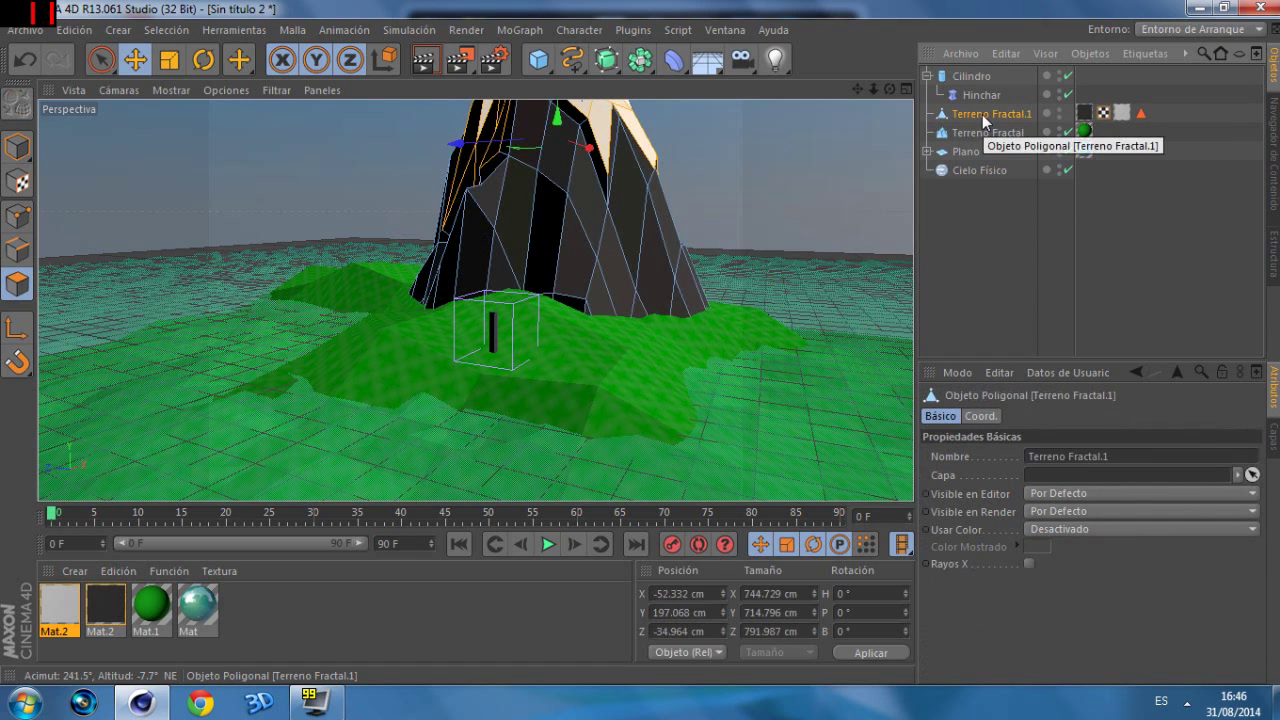
Step: Reorder both Terreno Fractal terrains, group them into a null, and rename it Isla
{"action": "left_click_drag", "start_coordinate": [980, 112], "coordinate": [978, 201]}
{"action": "left_click_drag", "start_coordinate": [980, 114], "coordinate": [1011, 227]}
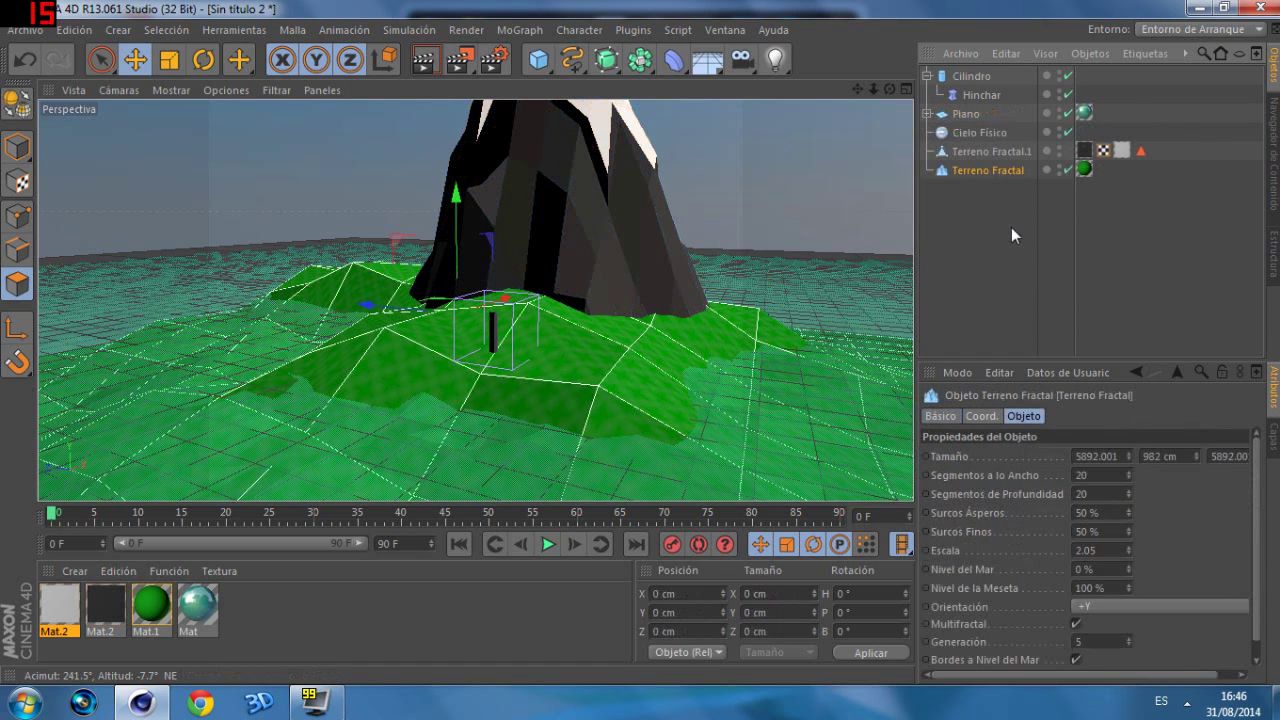
{"action": "left_click", "coordinate": [965, 152], "text": "ctrl"}
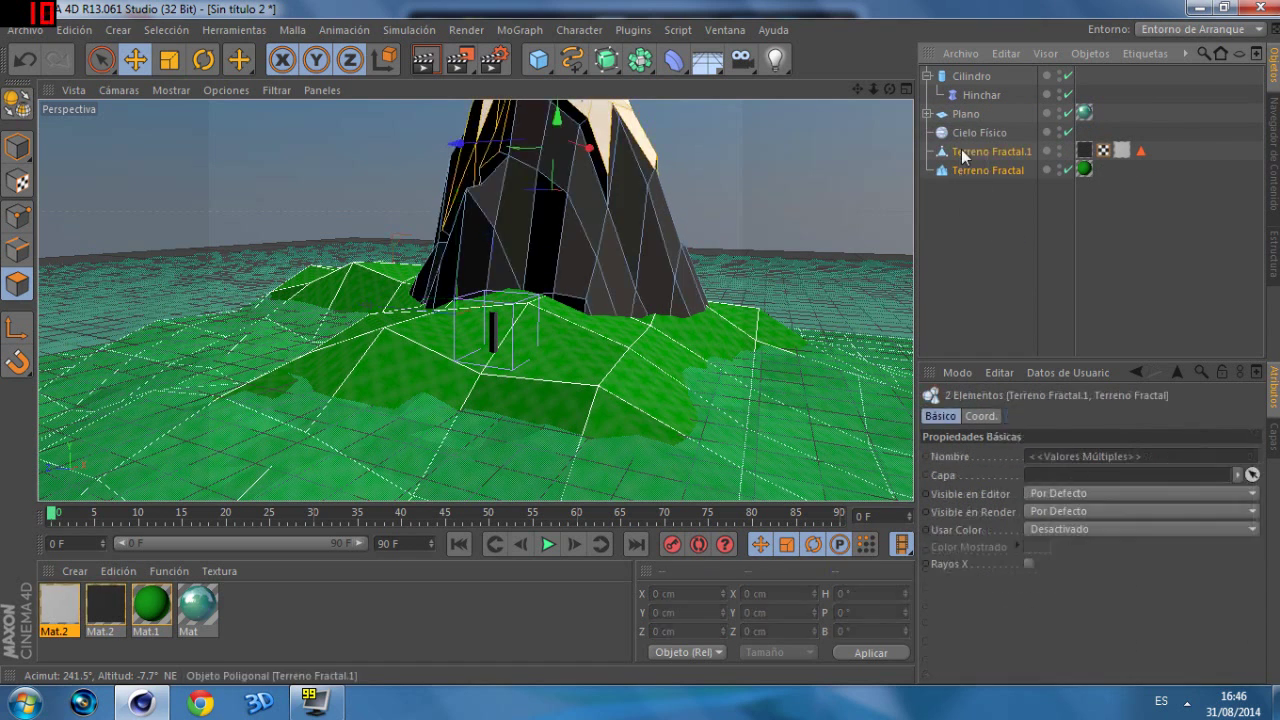
{"action": "right_click", "coordinate": [967, 153]}
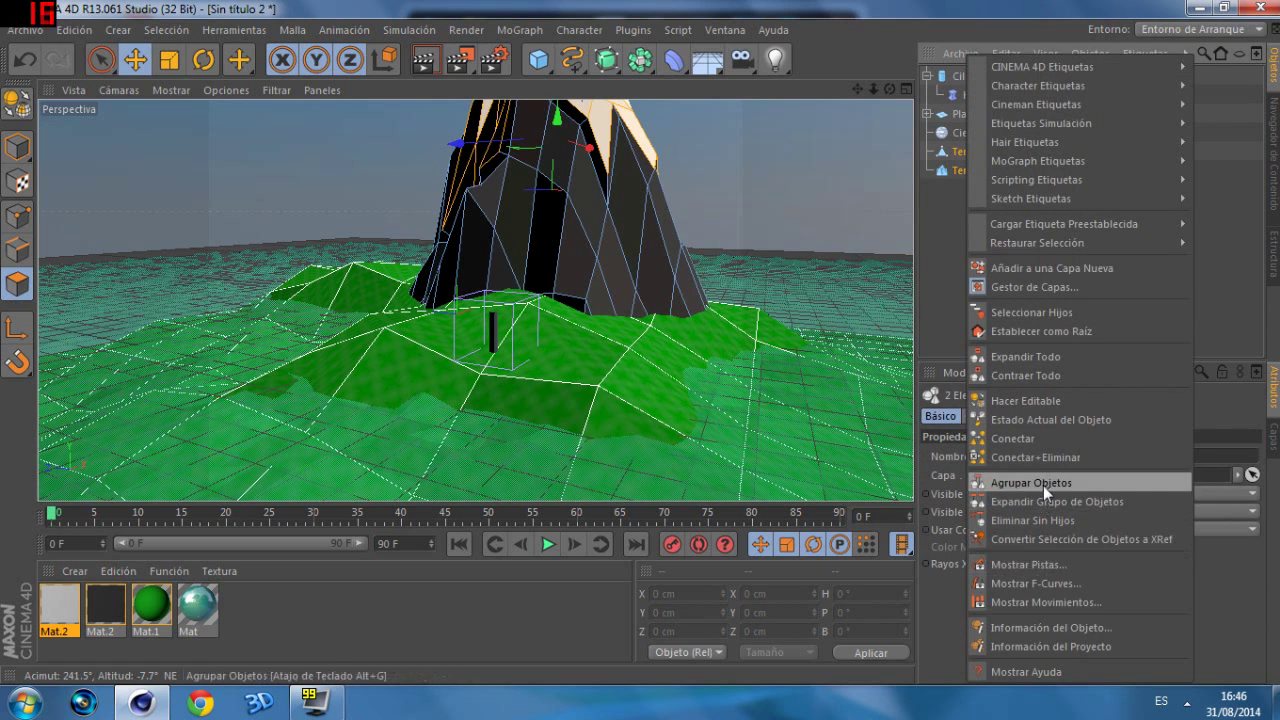
{"action": "left_click", "coordinate": [1043, 485]}
{"action": "double_click", "coordinate": [967, 151]}
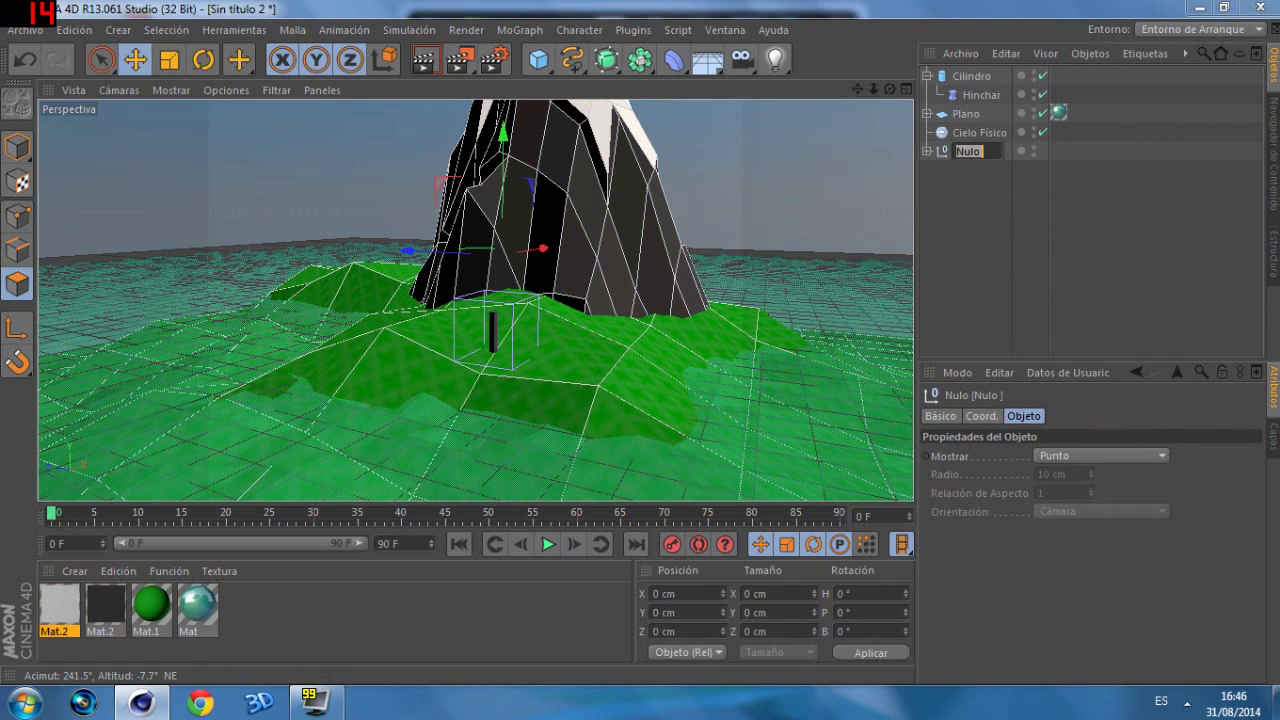
{"action": "type", "text": "Isla"}
{"action": "key", "text": "Return"}
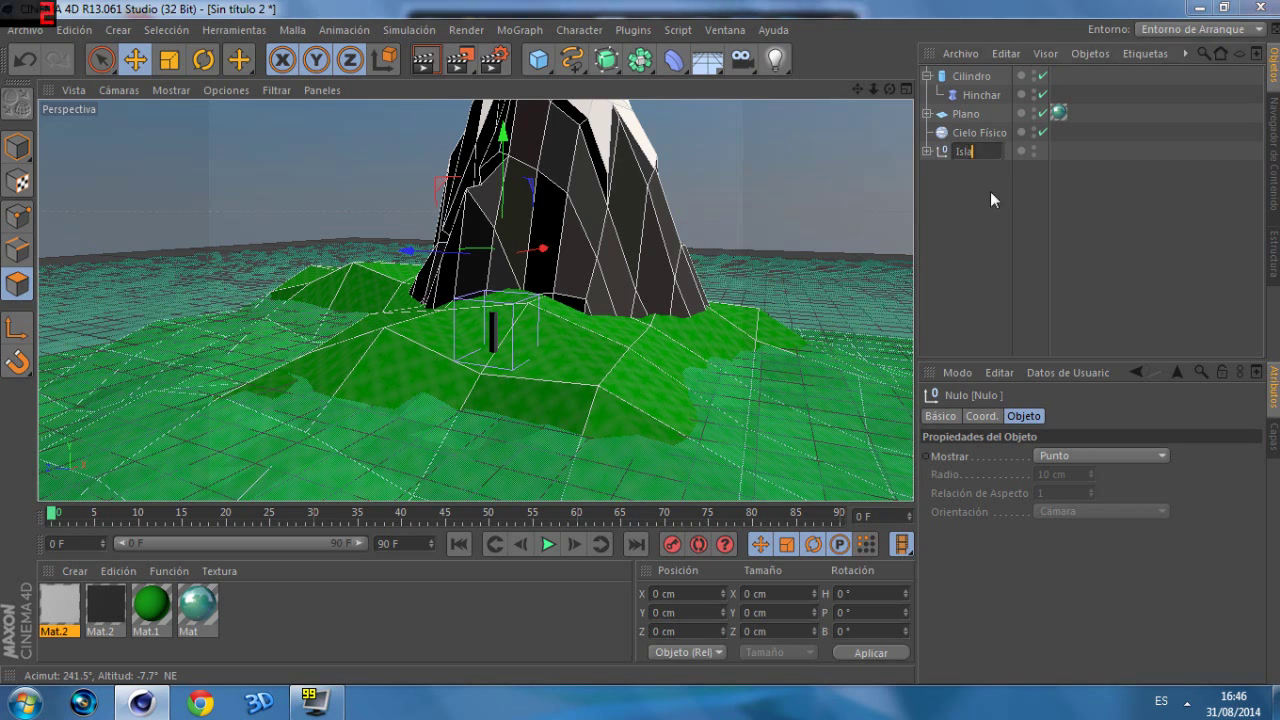
{"action": "left_click", "coordinate": [976, 94]}
Step: Set Hinchar's Fuerza to -41% and inspect the pinched trunk in the viewport
{"action": "mouse_move", "coordinate": [1039, 491]}
{"action": "left_mouse_down"}
{"action": "mouse_move", "coordinate": [1039, 480]}
{"action": "mouse_move", "coordinate": [1039, 530]}
{"action": "left_mouse_up"}
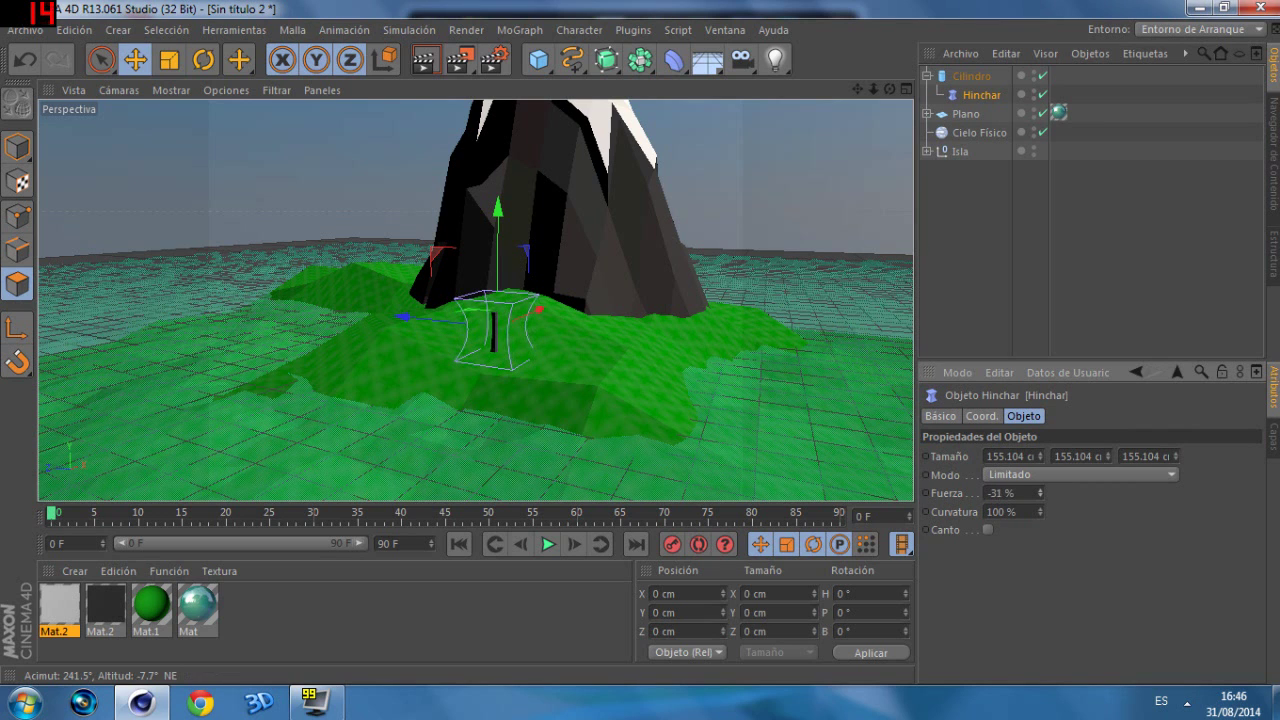
{"action": "left_click_drag", "start_coordinate": [874, 90], "coordinate": [476, 300]}
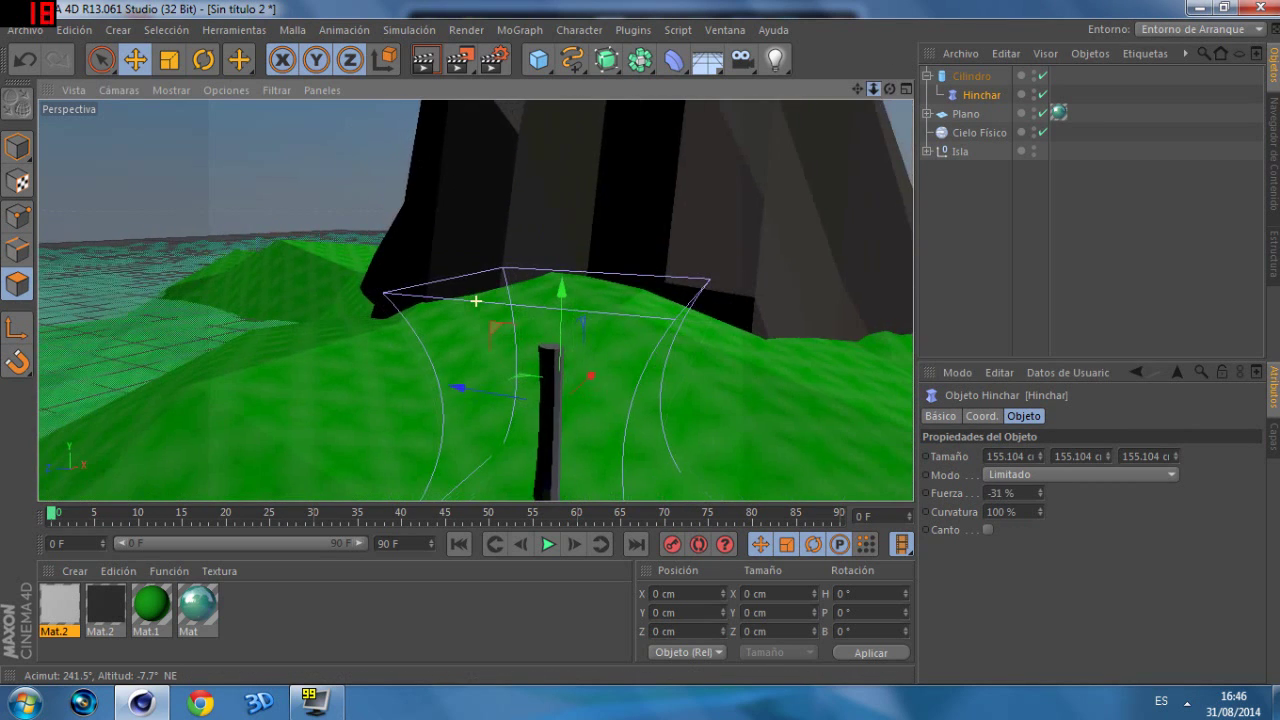
{"action": "left_click_drag", "start_coordinate": [857, 89], "coordinate": [1040, 500]}
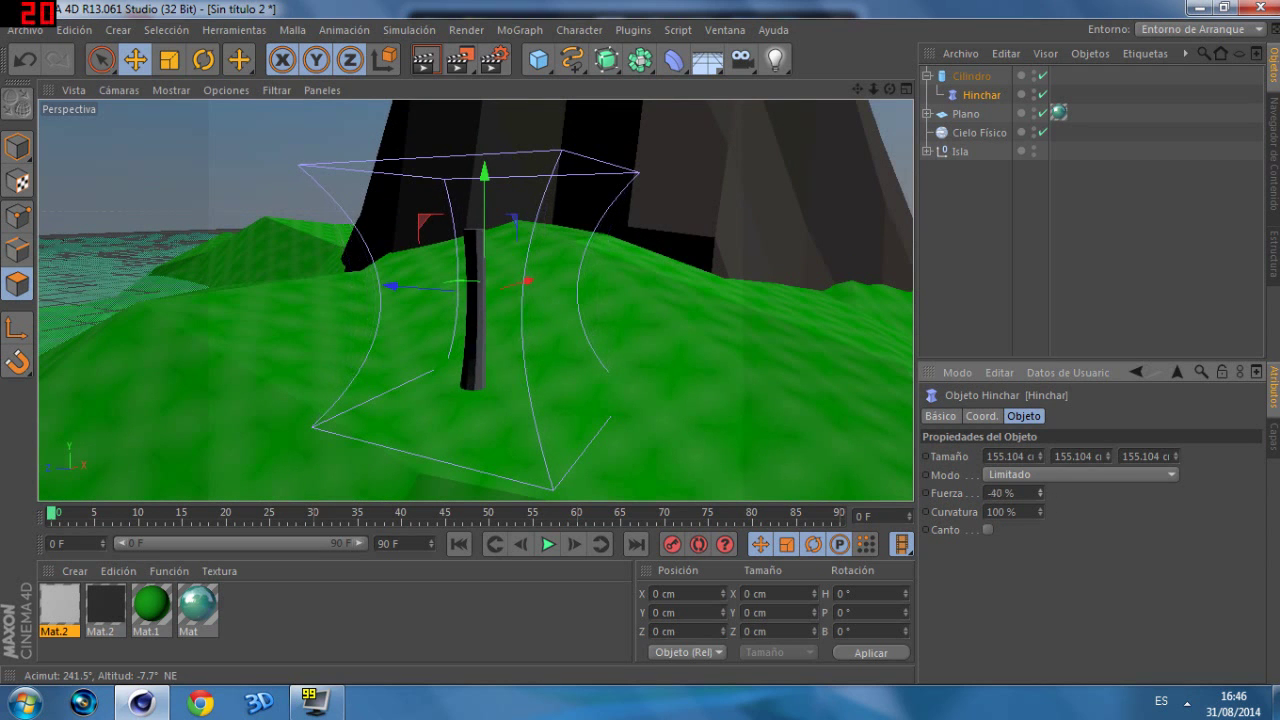
{"action": "left_click_drag", "start_coordinate": [888, 89], "coordinate": [475, 300]}
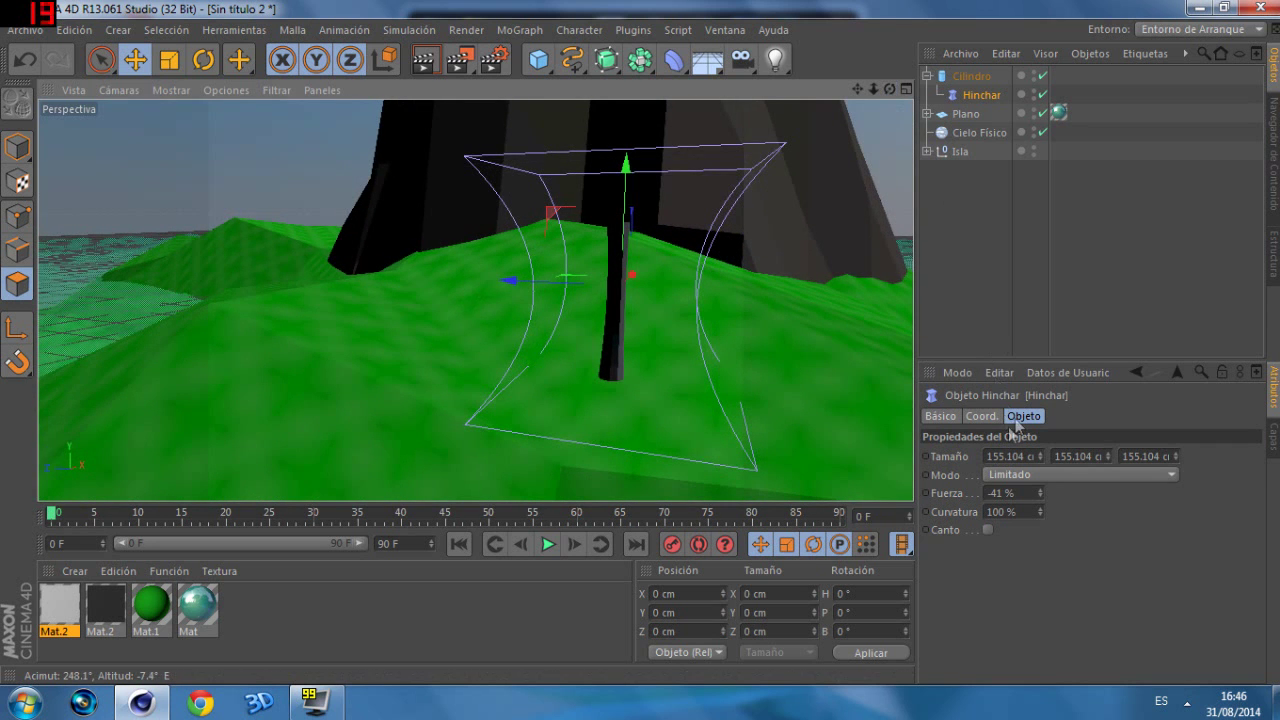
{"action": "left_click_drag", "start_coordinate": [872, 90], "coordinate": [873, 90]}
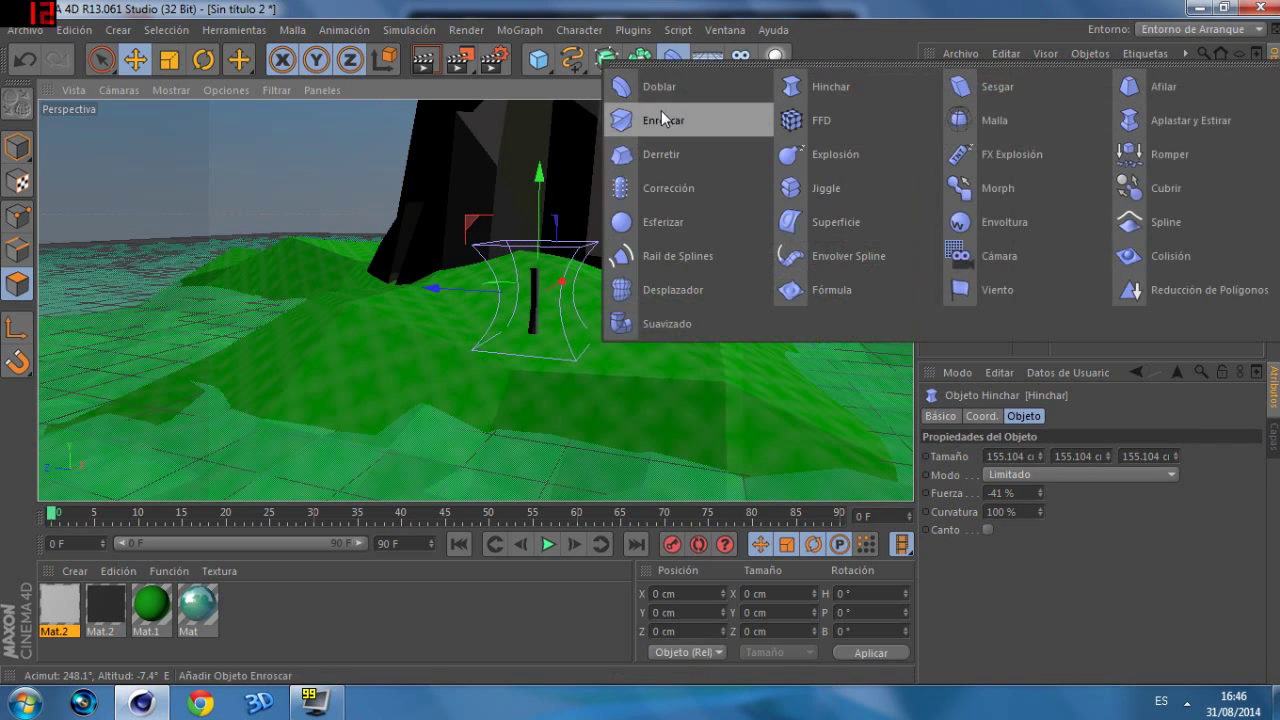
Step: Add an Enroscar twist deformer, parent it under the cylinder, and raise its angle
{"action": "left_click_drag", "start_coordinate": [678, 71], "coordinate": [660, 115]}
{"action": "mouse_move", "coordinate": [355, 301]}
{"action": "left_mouse_down"}
{"action": "mouse_move", "coordinate": [456, 283]}
{"action": "mouse_move", "coordinate": [514, 300]}
{"action": "mouse_move", "coordinate": [634, 294]}
{"action": "mouse_move", "coordinate": [571, 345]}
{"action": "mouse_move", "coordinate": [585, 365]}
{"action": "mouse_move", "coordinate": [553, 366]}
{"action": "mouse_move", "coordinate": [533, 172]}
{"action": "mouse_move", "coordinate": [448, 254]}
{"action": "mouse_move", "coordinate": [455, 286]}
{"action": "mouse_move", "coordinate": [710, 258]}
{"action": "left_mouse_up"}
{"action": "left_click", "coordinate": [169, 59]}
{"action": "left_click_drag", "start_coordinate": [950, 77], "coordinate": [957, 91]}
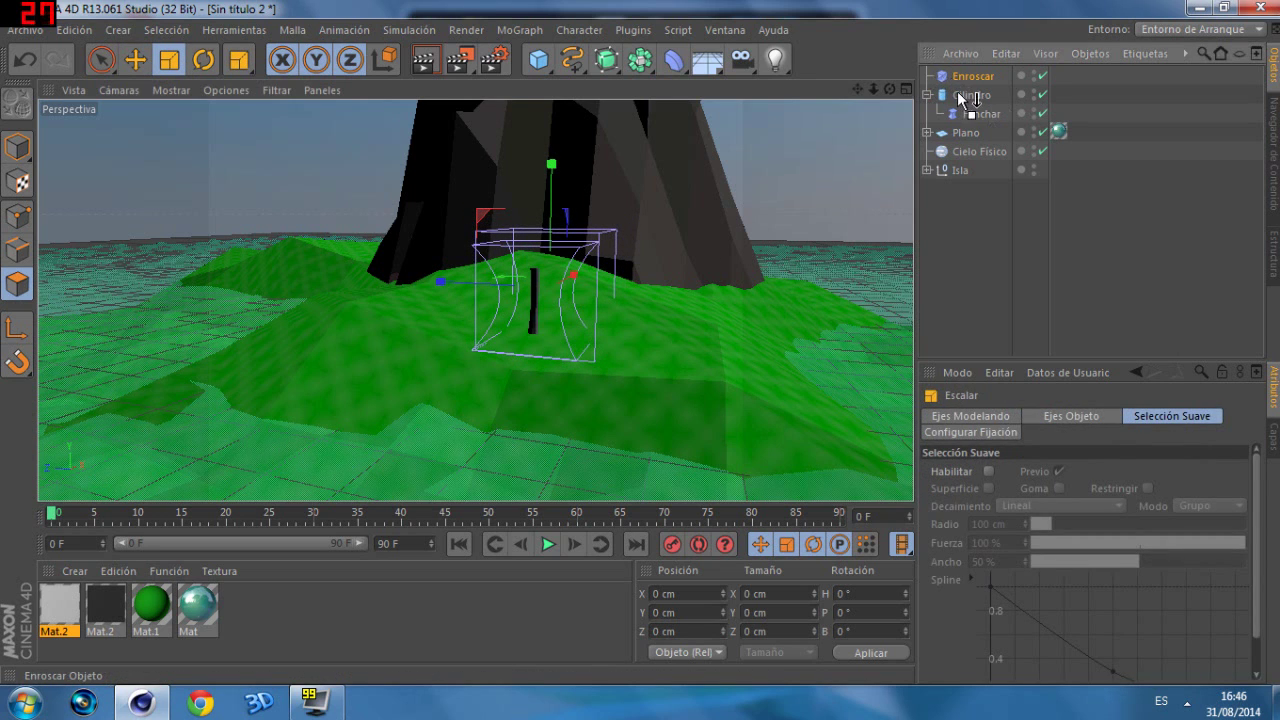
{"action": "mouse_move", "coordinate": [1031, 492]}
{"action": "left_mouse_down"}
{"action": "mouse_move", "coordinate": [1031, 460]}
{"action": "mouse_move", "coordinate": [1031, 510]}
{"action": "left_mouse_up"}
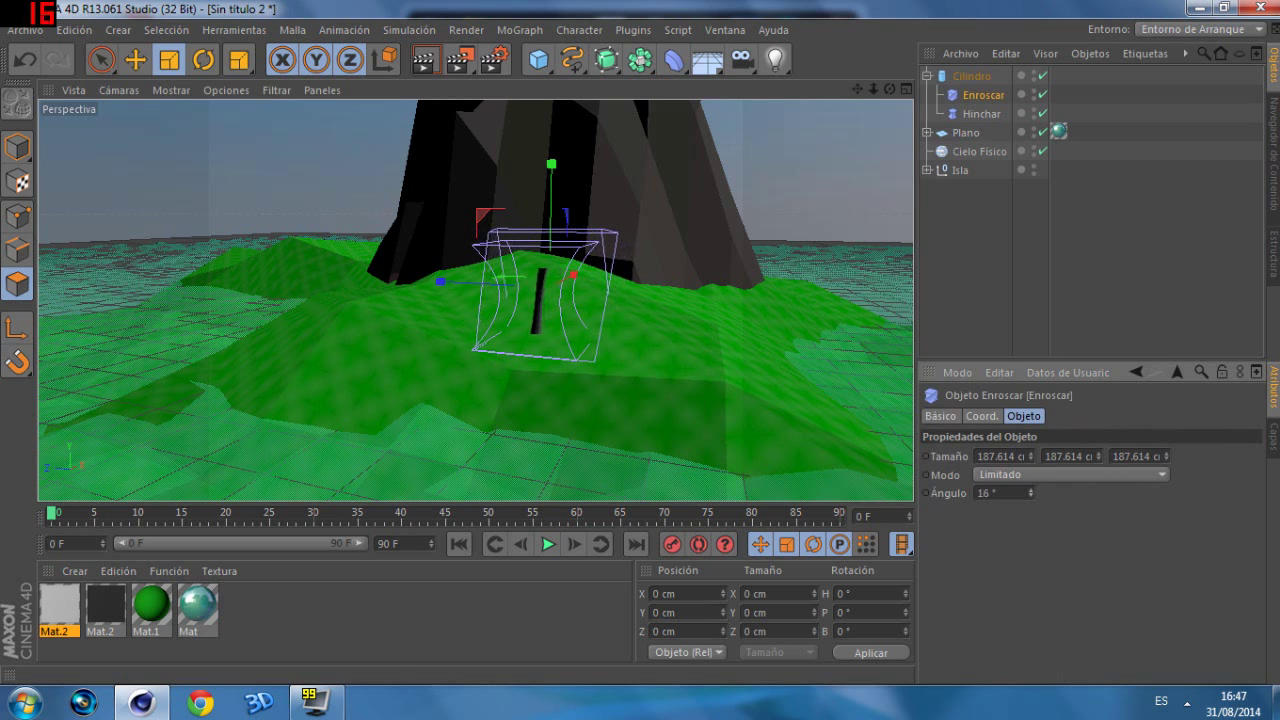
Step: Move the trunk left and increase the twist angle to 157°
{"action": "left_click_drag", "start_coordinate": [889, 89], "coordinate": [152, 61]}
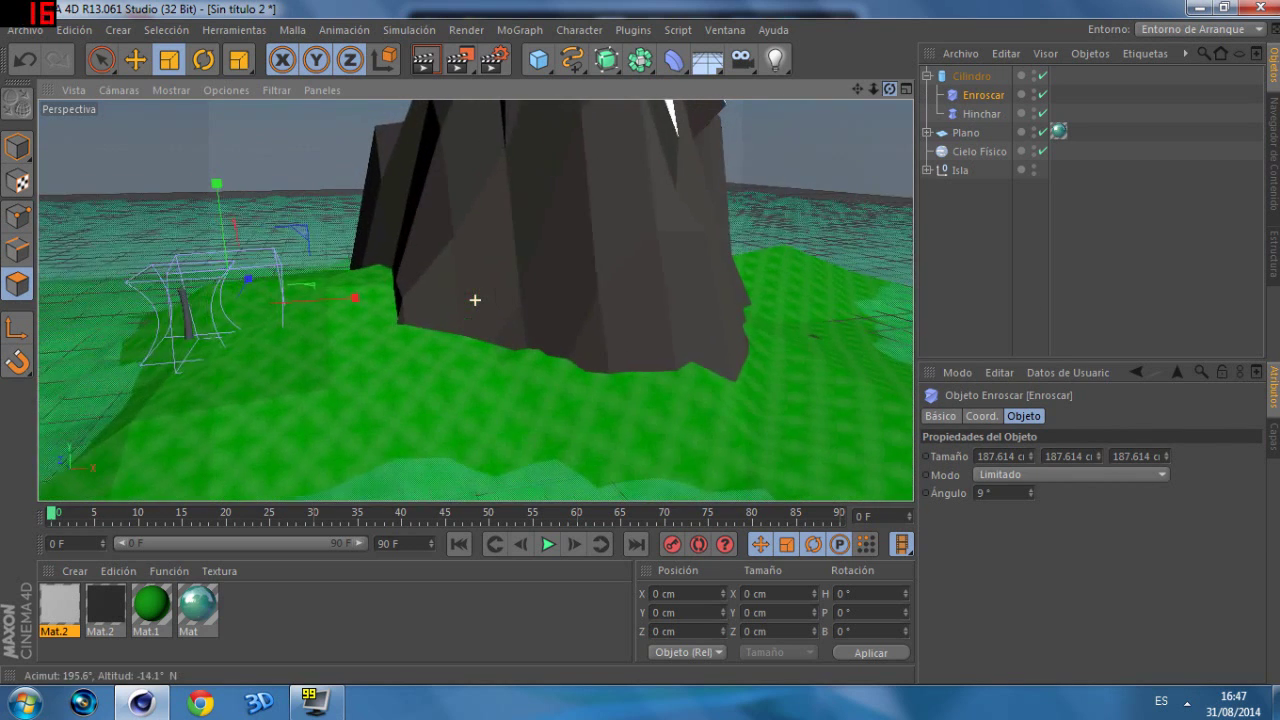
{"action": "left_click", "coordinate": [138, 60]}
{"action": "mouse_move", "coordinate": [370, 308]}
{"action": "left_mouse_down"}
{"action": "mouse_move", "coordinate": [319, 311]}
{"action": "mouse_move", "coordinate": [331, 316]}
{"action": "left_mouse_up"}
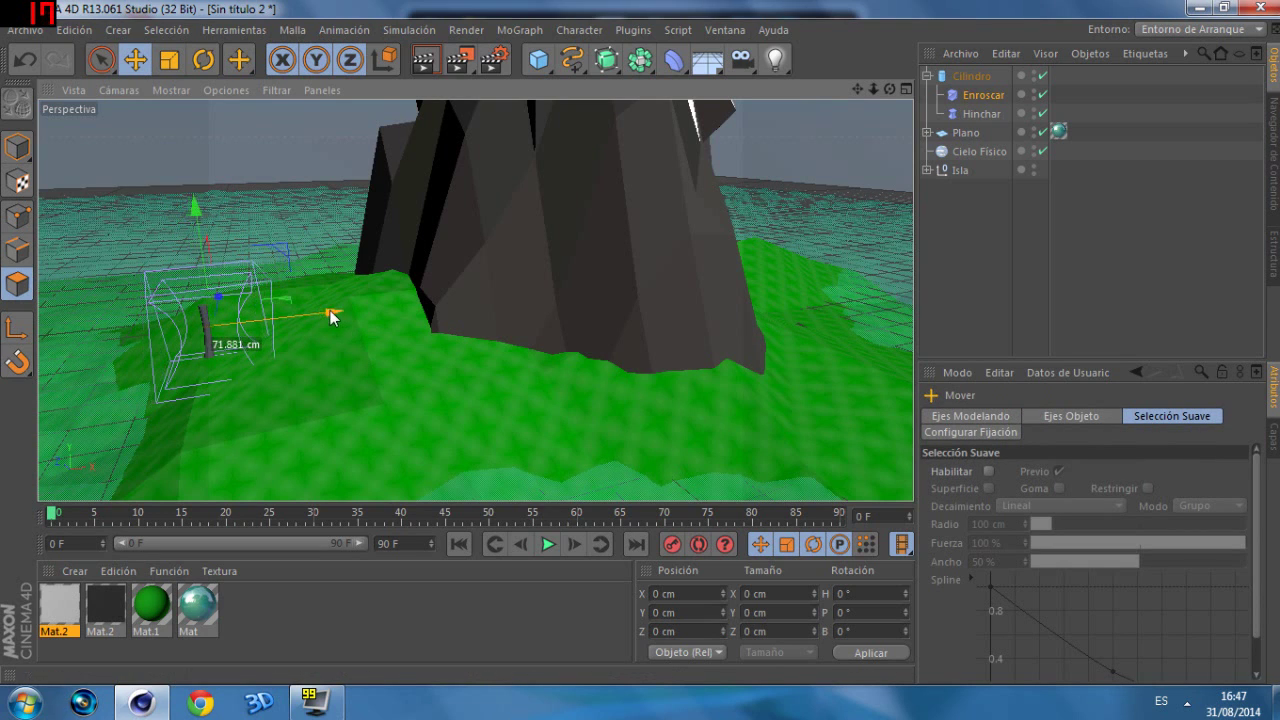
{"action": "left_click_drag", "start_coordinate": [883, 88], "coordinate": [895, 90]}
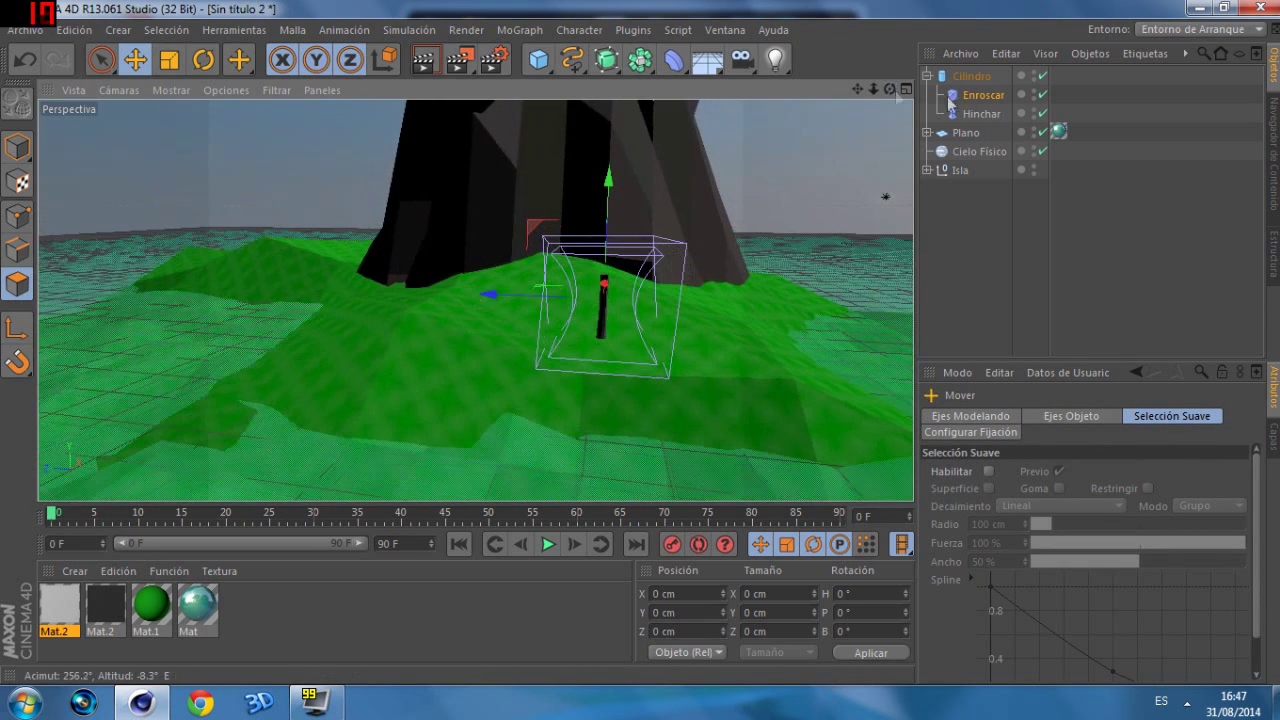
{"action": "left_click", "coordinate": [977, 92]}
{"action": "mouse_move", "coordinate": [1033, 493]}
{"action": "left_mouse_down"}
{"action": "mouse_move", "coordinate": [1058, 478]}
{"action": "mouse_move", "coordinate": [1033, 497]}
{"action": "left_mouse_up"}
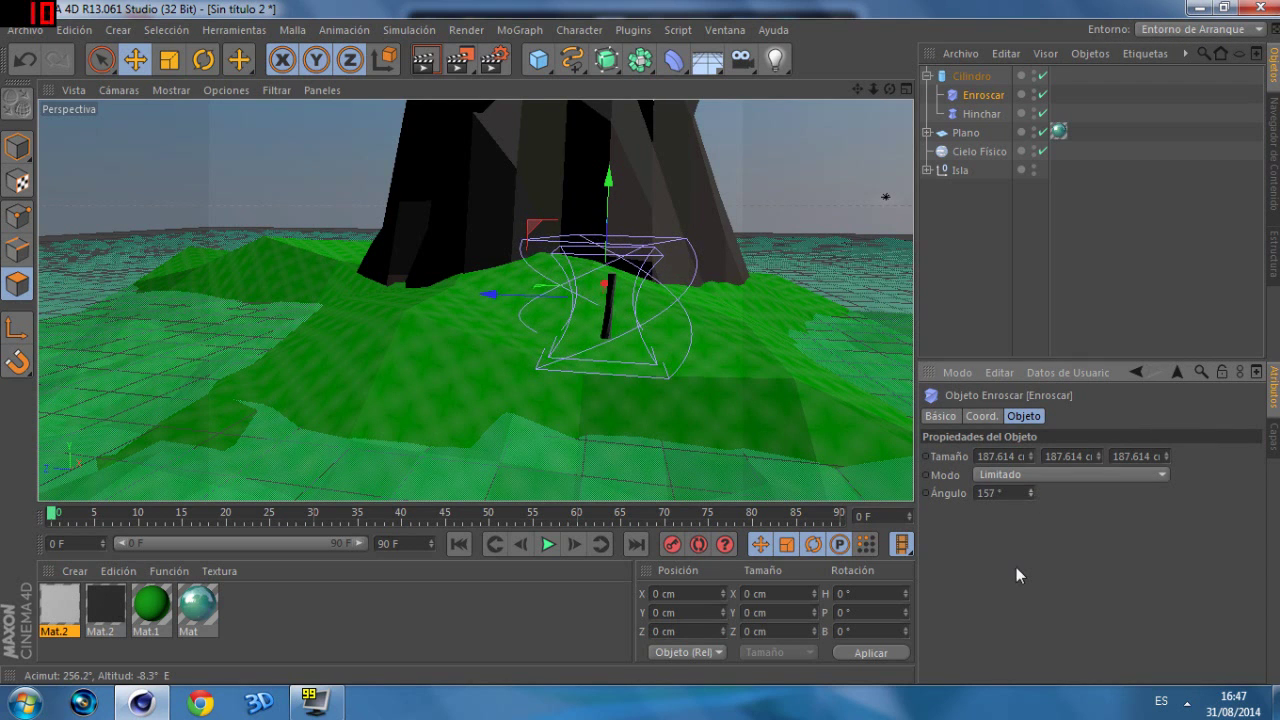
{"action": "left_click", "coordinate": [664, 66]}
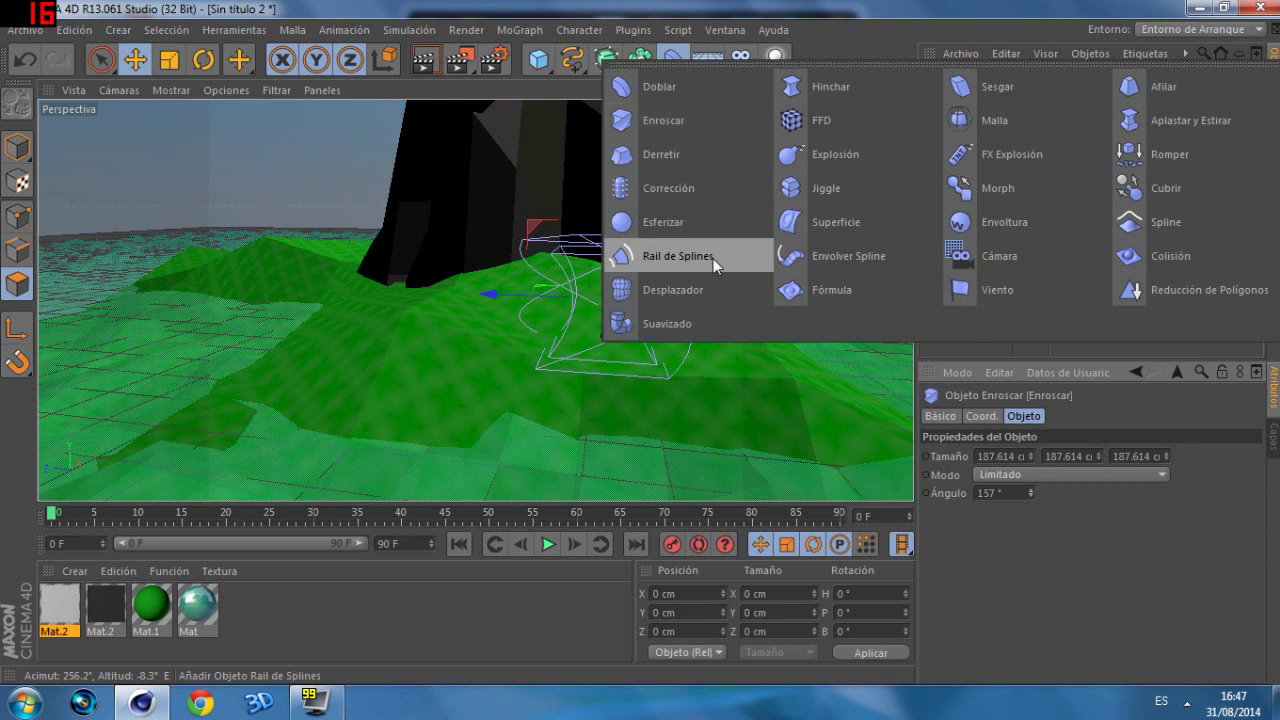
Step: Add a Desplazador deformer and parent it under the cylinder
{"action": "left_click", "coordinate": [706, 293]}
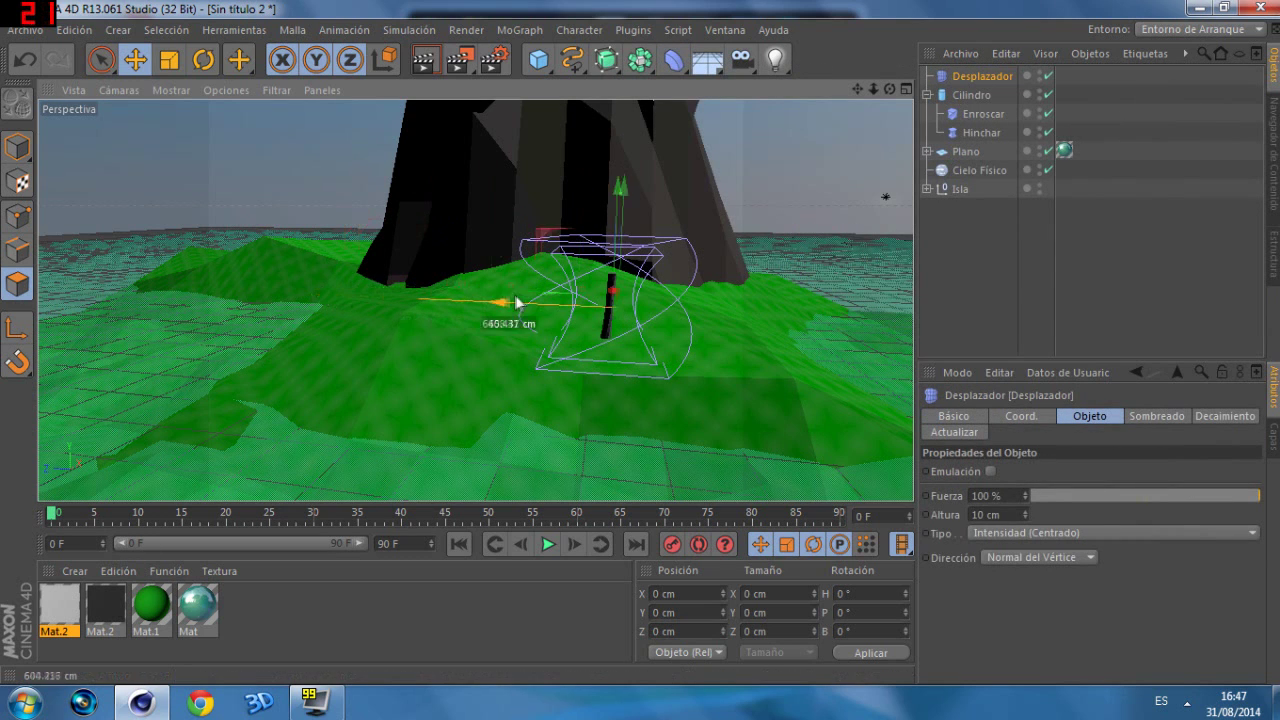
{"action": "left_click_drag", "start_coordinate": [511, 303], "coordinate": [623, 291]}
{"action": "mouse_move", "coordinate": [619, 403]}
{"action": "left_mouse_down"}
{"action": "mouse_move", "coordinate": [650, 275]}
{"action": "mouse_move", "coordinate": [647, 220]}
{"action": "left_mouse_up"}
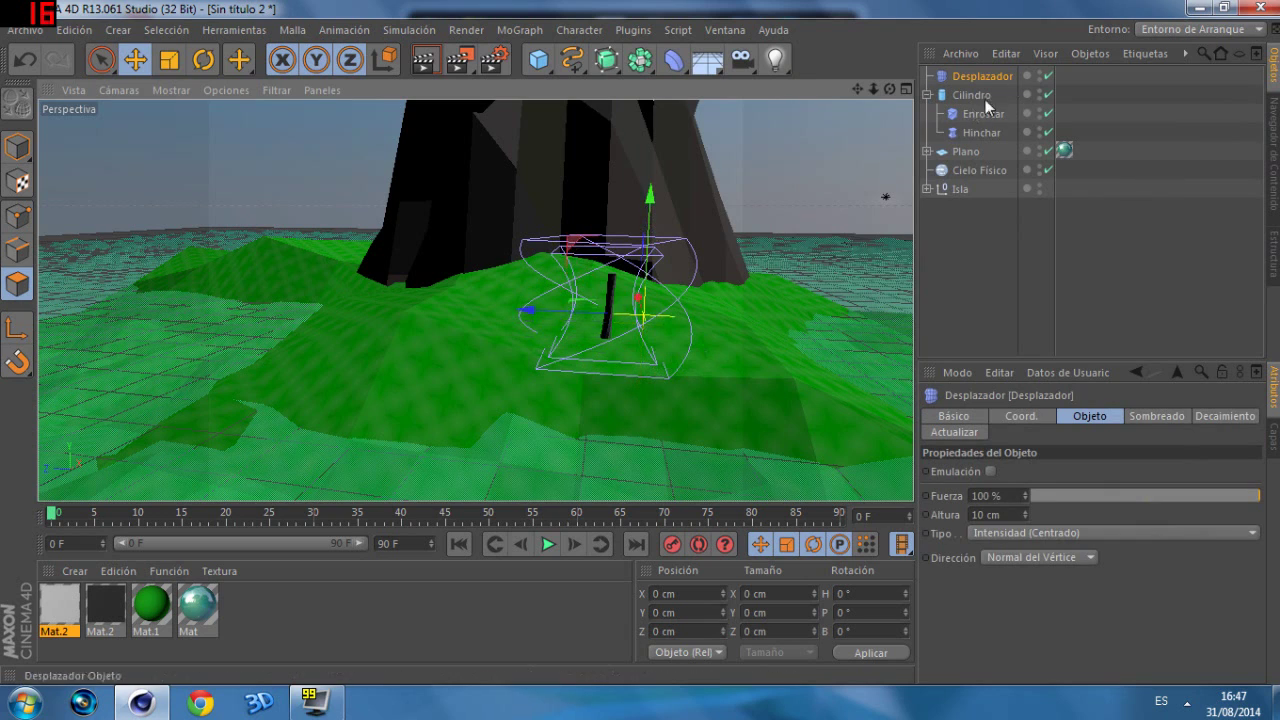
{"action": "left_click_drag", "start_coordinate": [979, 77], "coordinate": [984, 99]}
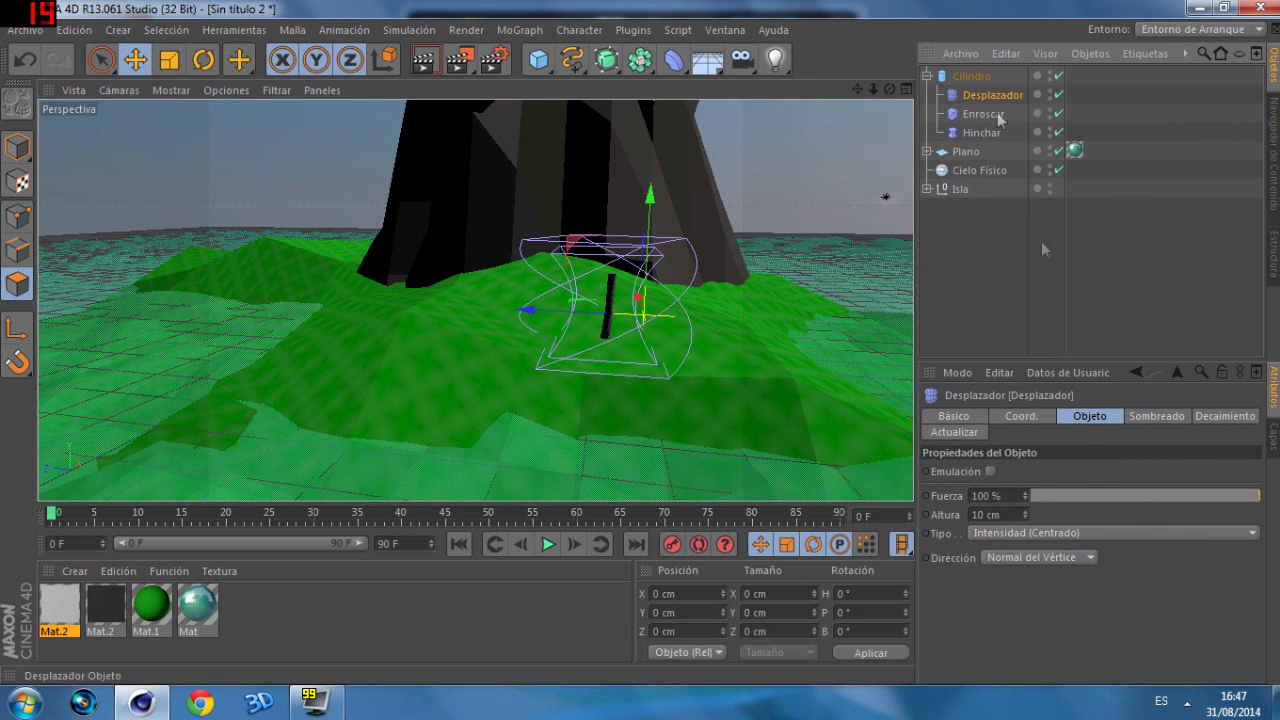
Step: Give the displacer a Ruido noise shader with 26% strength
{"action": "left_click", "coordinate": [1135, 416]}
{"action": "left_click", "coordinate": [977, 490]}
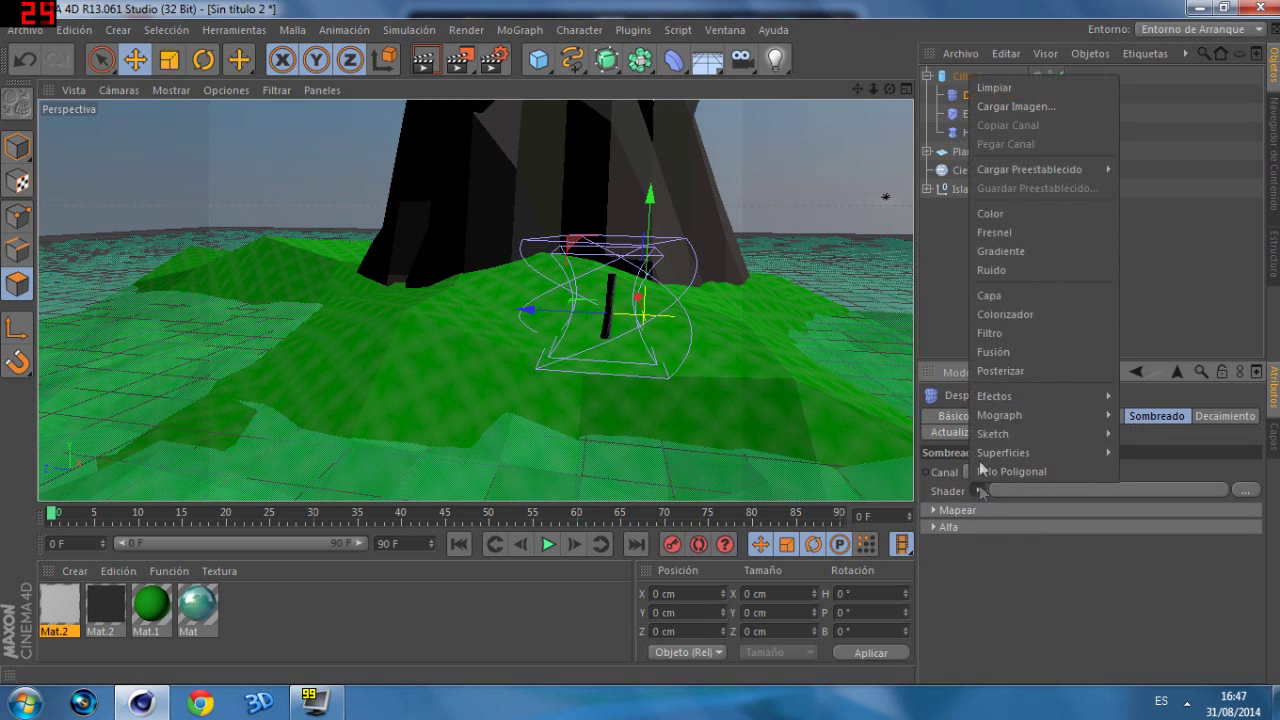
{"action": "left_click", "coordinate": [1018, 270]}
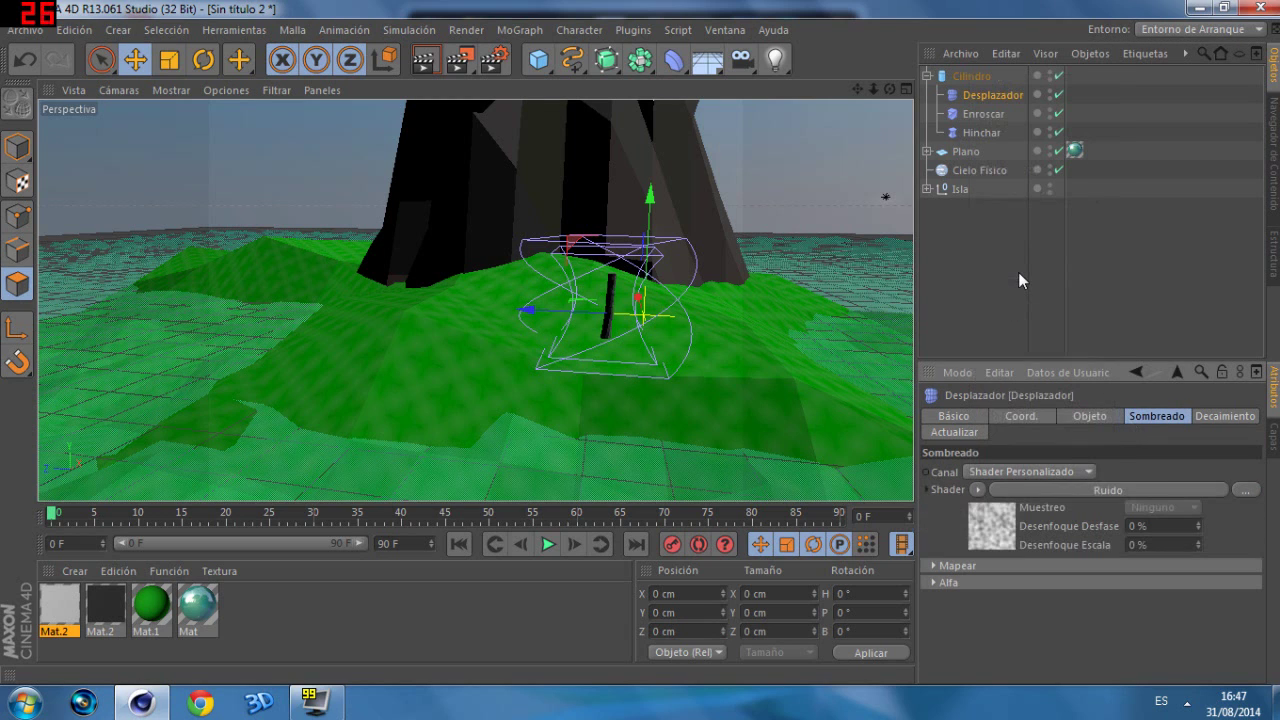
{"action": "left_click", "coordinate": [1106, 417]}
{"action": "left_click", "coordinate": [1088, 496]}
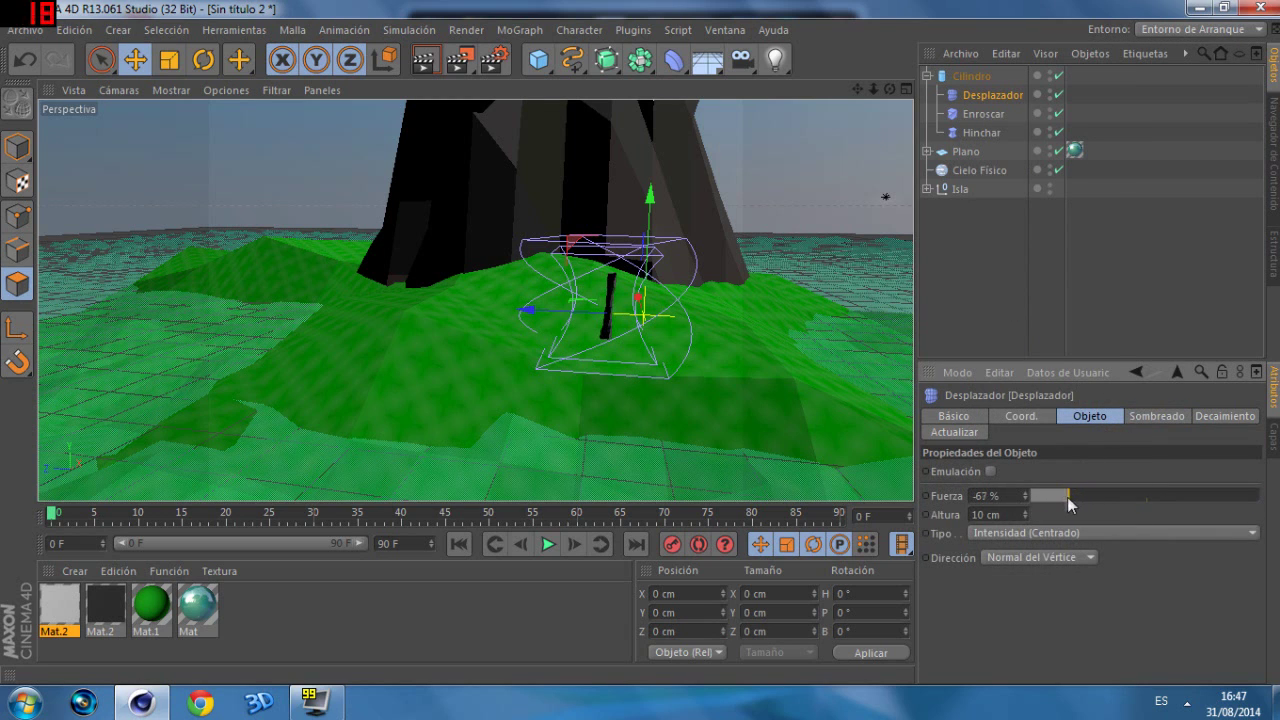
{"action": "left_click_drag", "start_coordinate": [1067, 497], "coordinate": [1160, 496]}
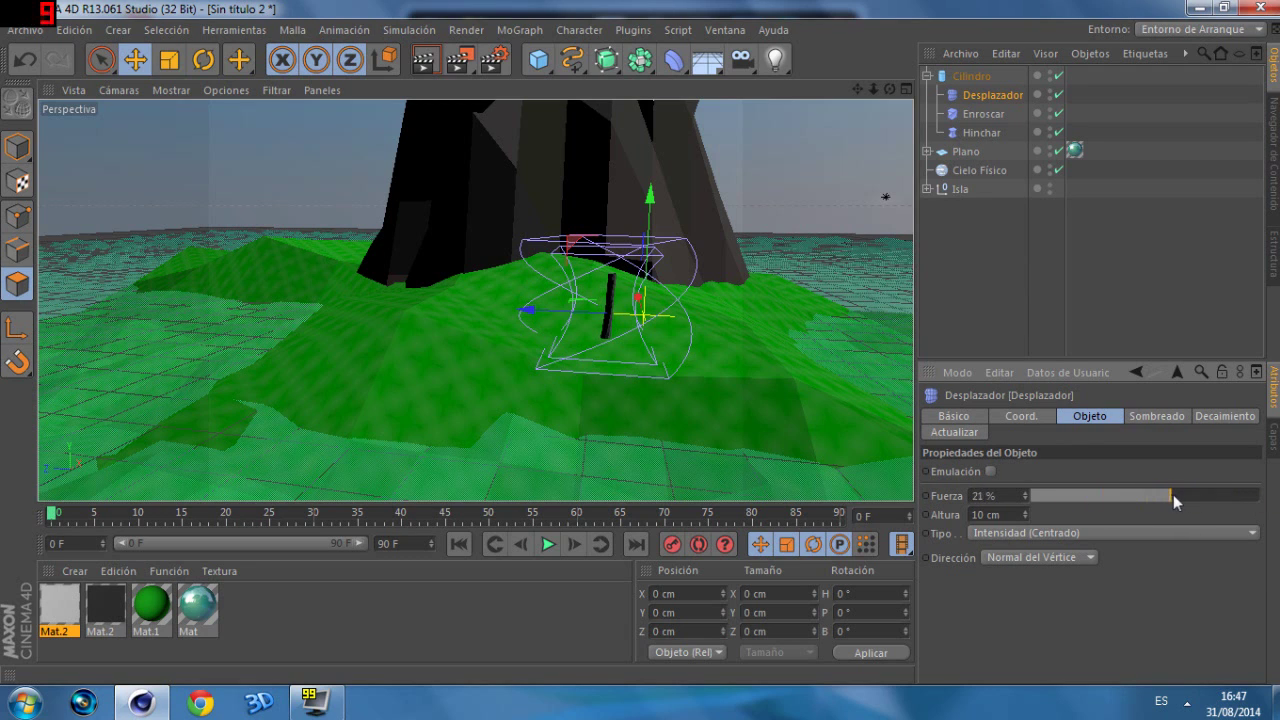
{"action": "left_click_drag", "start_coordinate": [873, 90], "coordinate": [860, 150]}
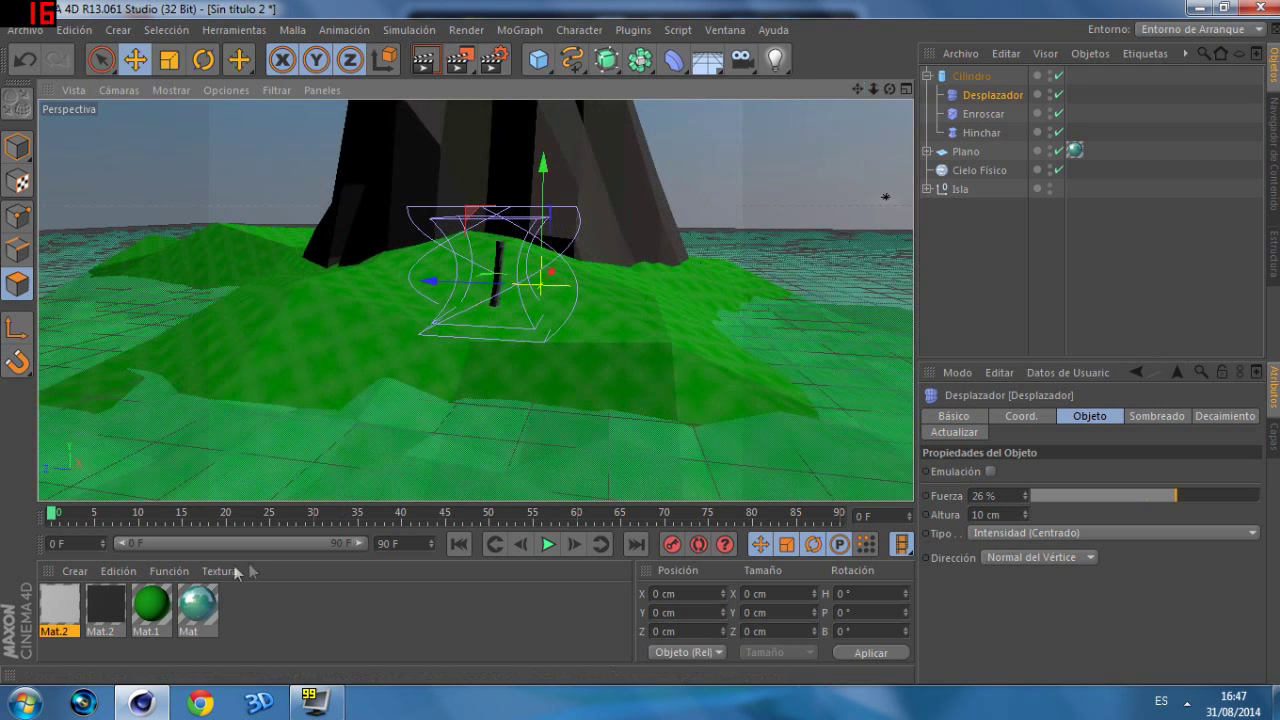
{"action": "left_click", "coordinate": [60, 607]}
Step: Create a new material coloured brown (83, 71, 54) and apply it to the cylinder trunk
{"action": "key", "text": "ctrl+c"}
{"action": "key", "text": "ctrl+v"}
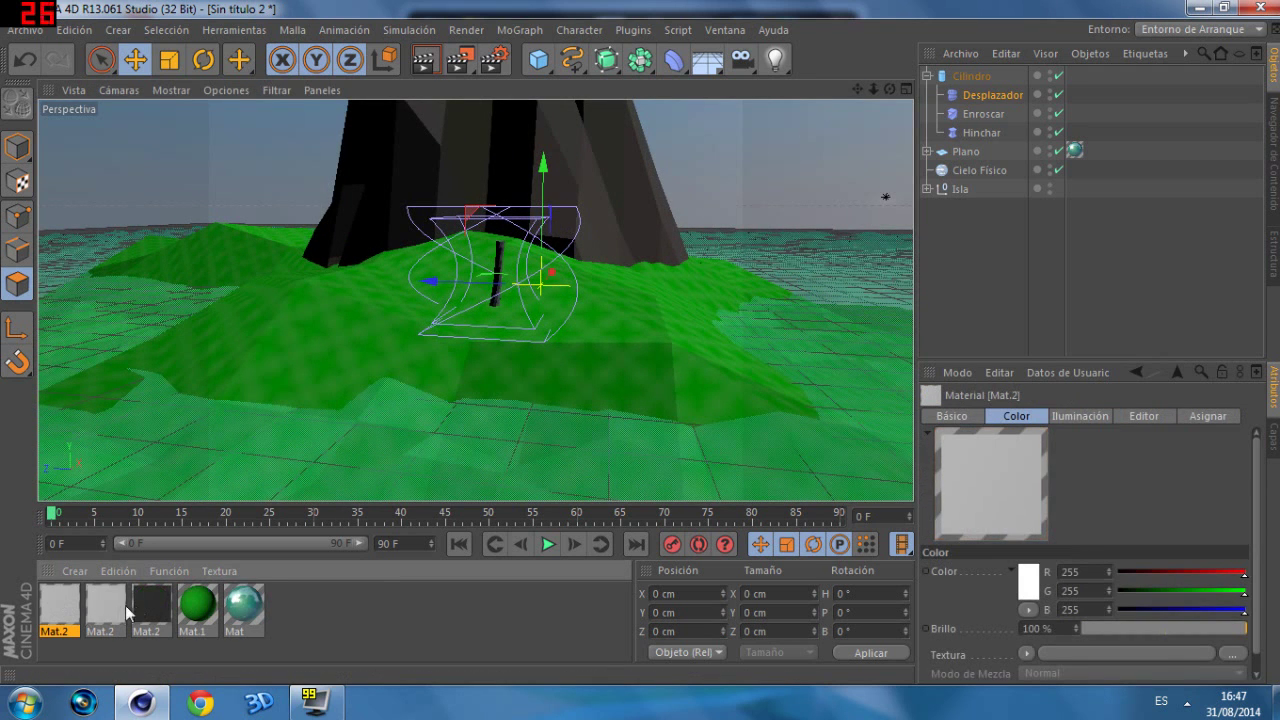
{"action": "double_click", "coordinate": [52, 612]}
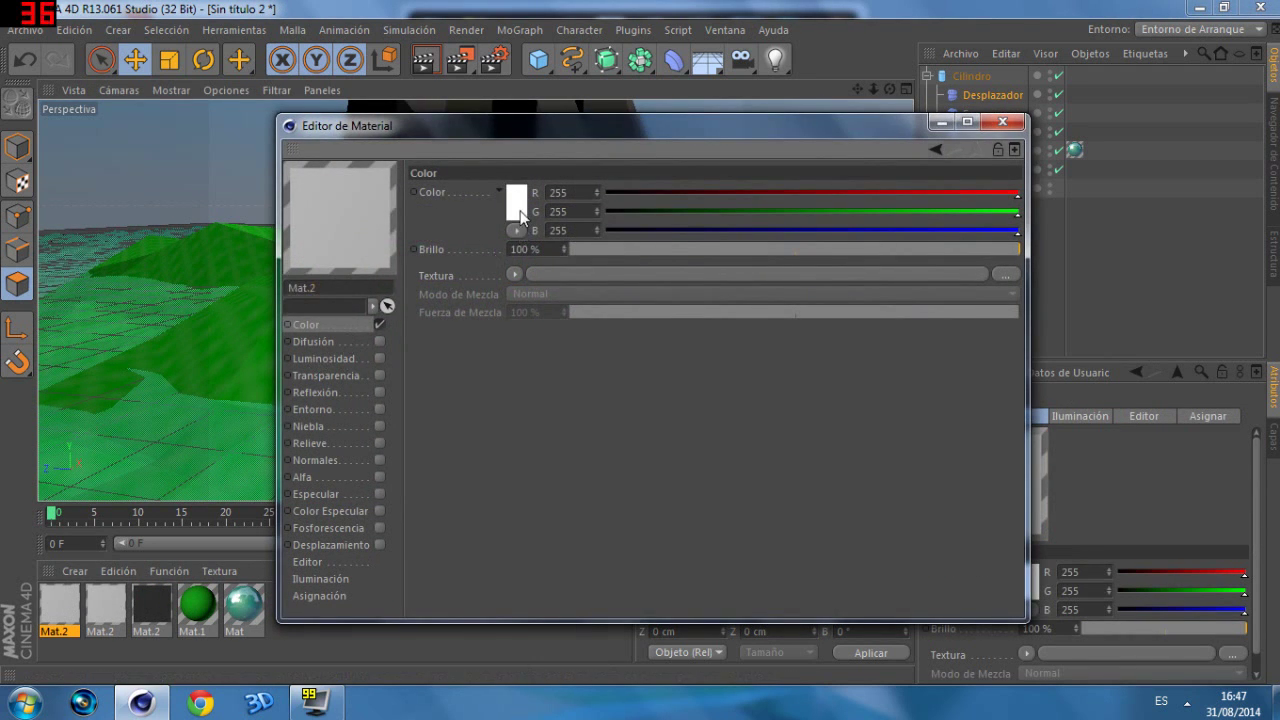
{"action": "left_click", "coordinate": [521, 218]}
{"action": "left_click", "coordinate": [477, 139]}
{"action": "left_click_drag", "start_coordinate": [444, 206], "coordinate": [448, 211]}
{"action": "left_click", "coordinate": [483, 140]}
{"action": "left_click", "coordinate": [482, 300]}
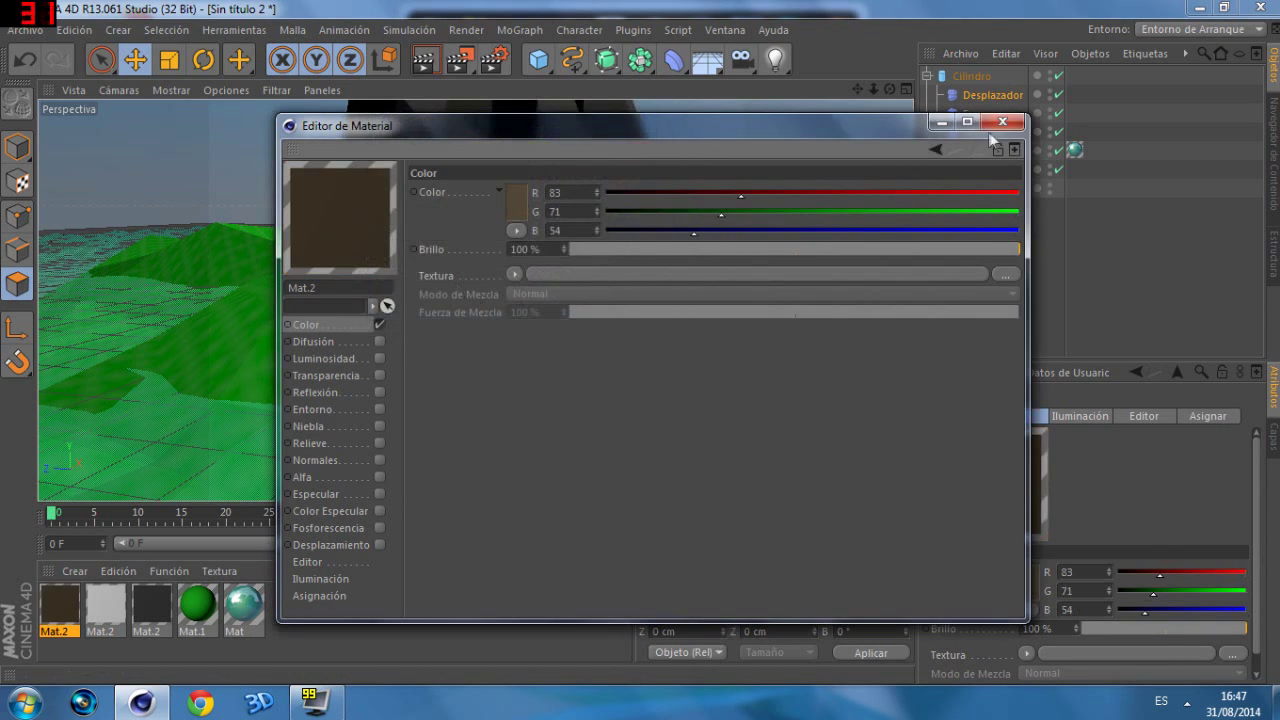
{"action": "left_click", "coordinate": [1002, 121]}
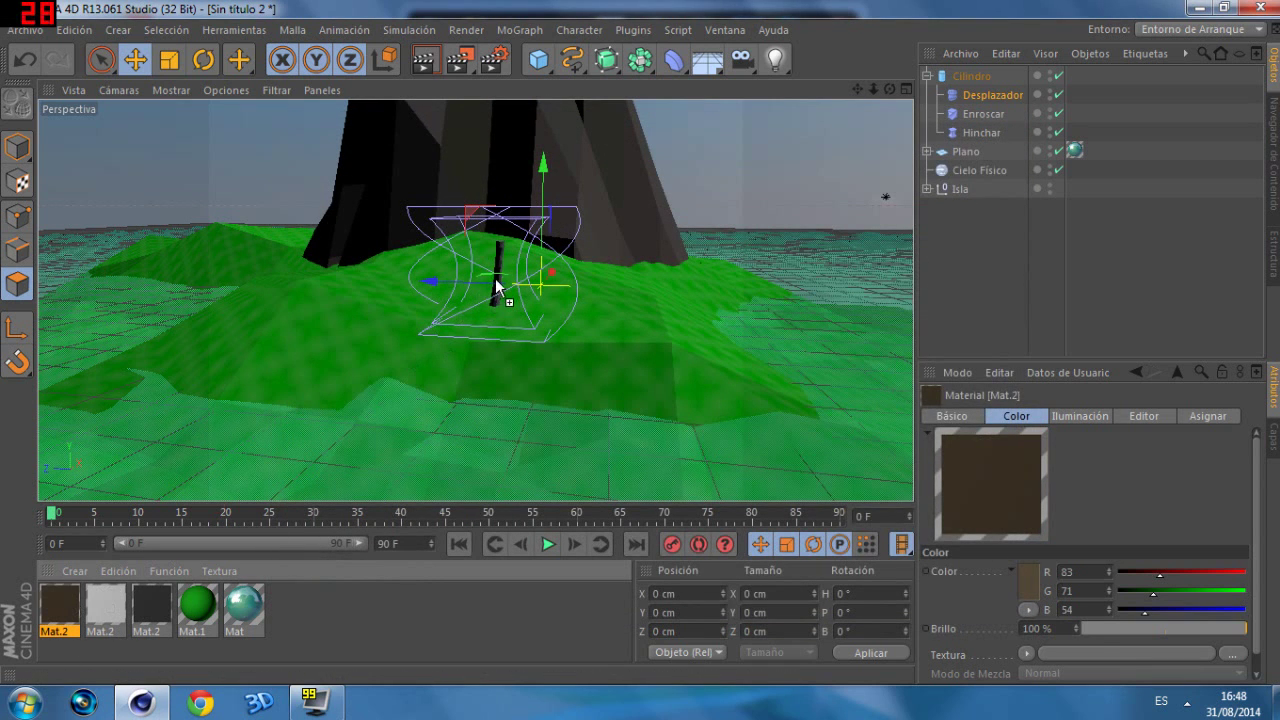
{"action": "left_click_drag", "start_coordinate": [497, 286], "coordinate": [499, 284]}
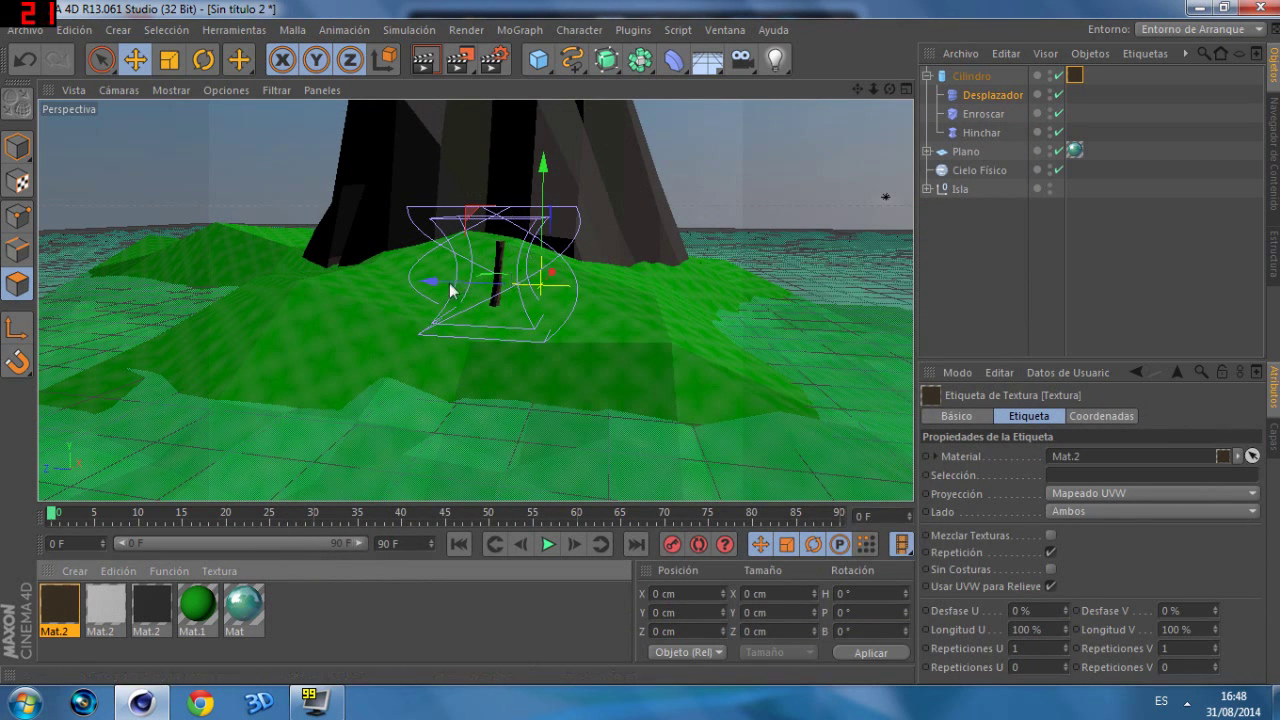
Step: Nudge the twist deformer slightly, deselect everything, and render a preview
{"action": "left_click", "coordinate": [984, 113]}
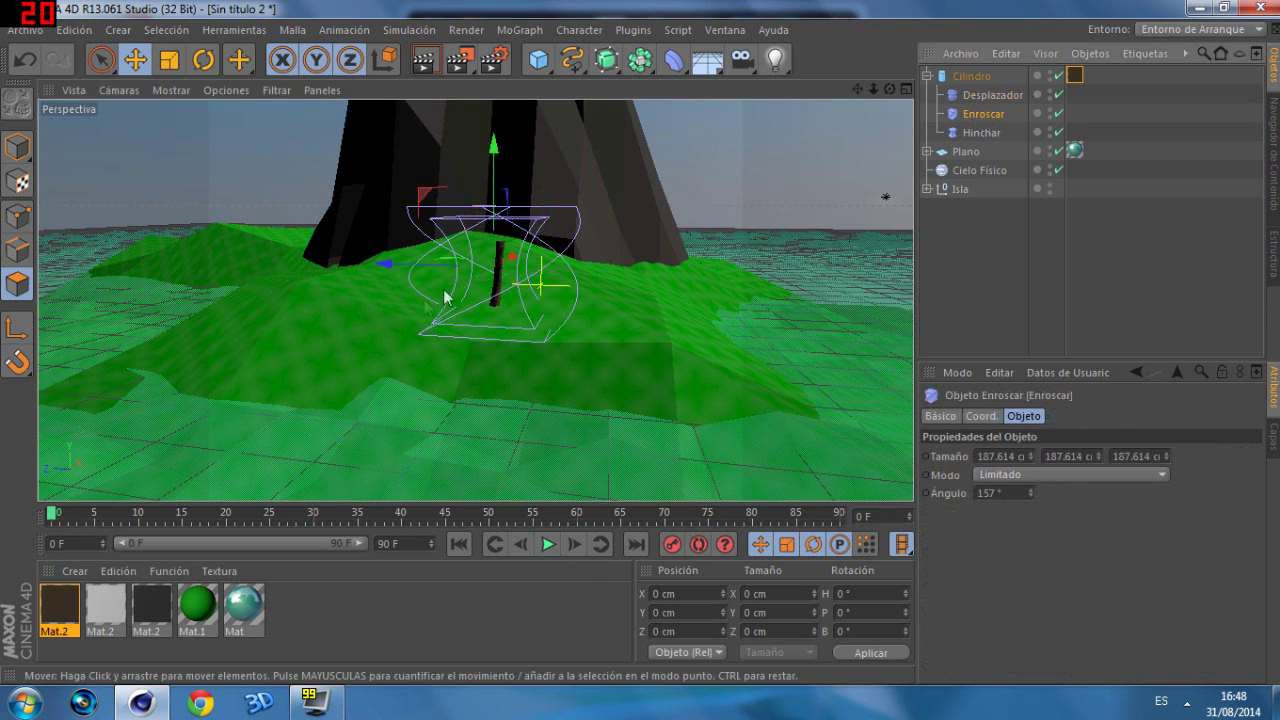
{"action": "left_click_drag", "start_coordinate": [388, 267], "coordinate": [384, 271]}
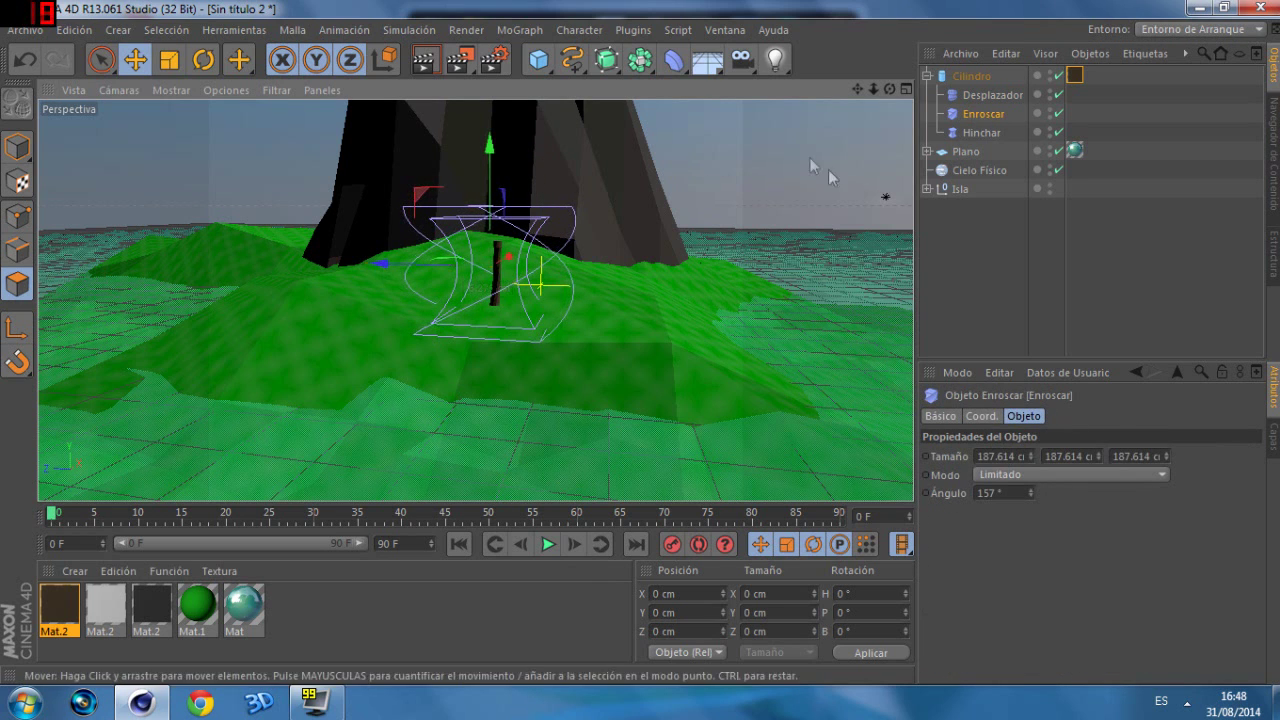
{"action": "left_click", "coordinate": [987, 266]}
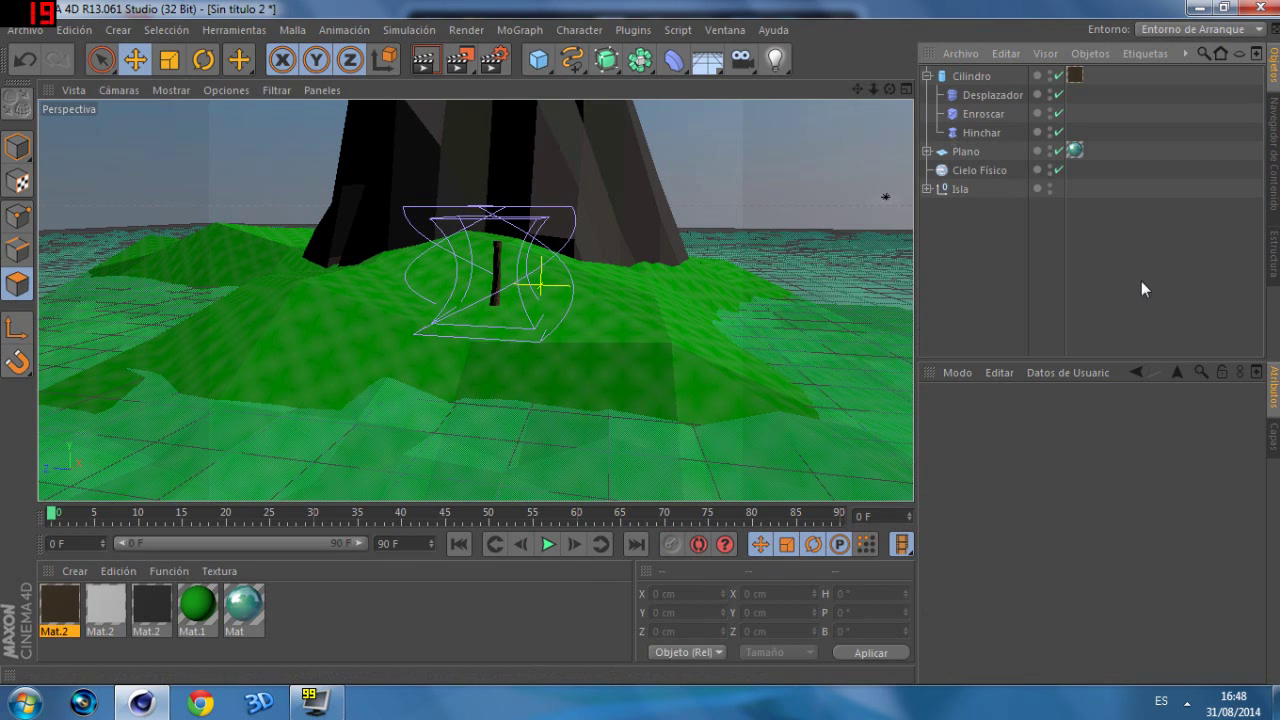
{"action": "key", "text": "ctrl+r"}
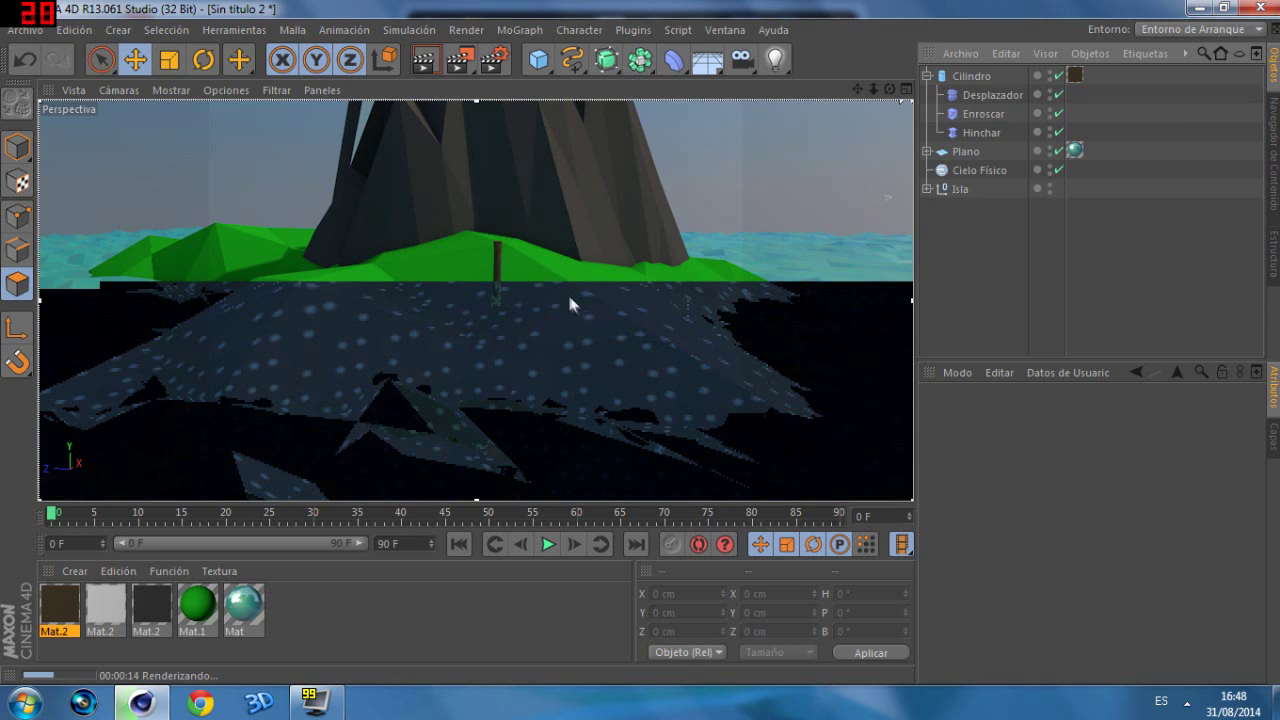
Step: Stop the preview render and add an Esfera sphere with 100 cm radius
{"action": "left_click", "coordinate": [510, 262]}
{"action": "left_click", "coordinate": [538, 59]}
{"action": "left_click", "coordinate": [1050, 120]}
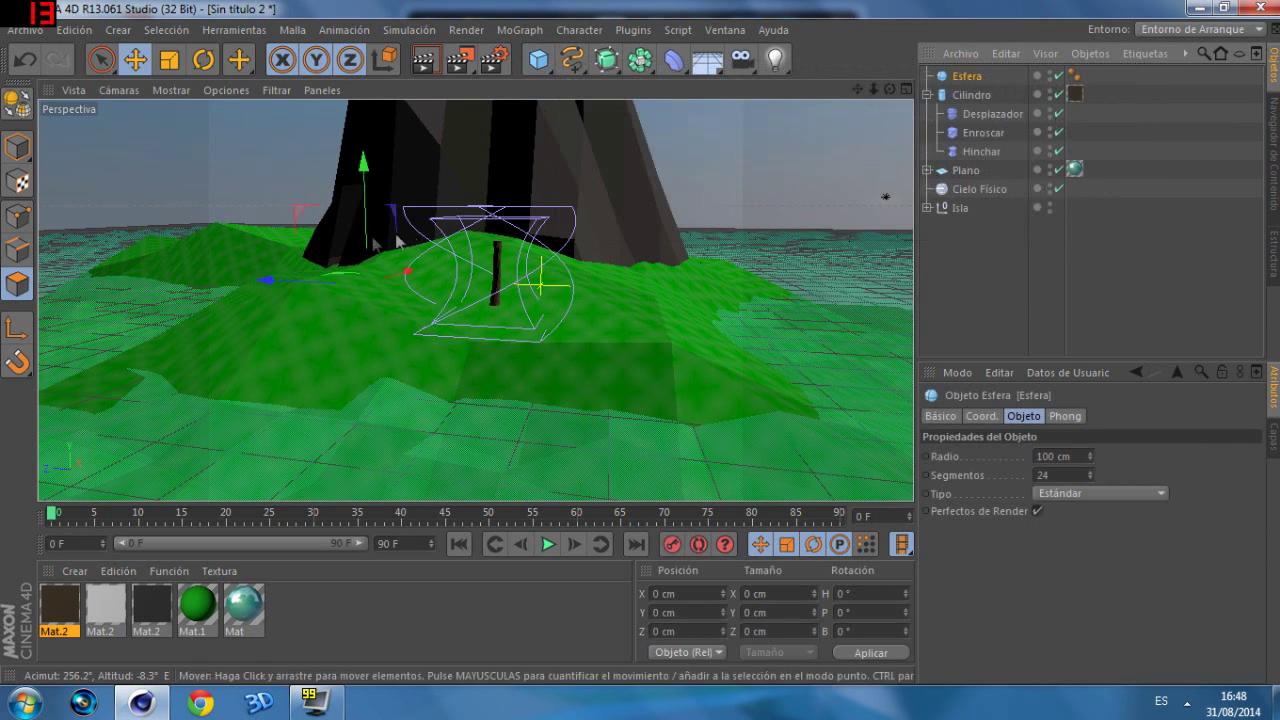
Step: Place the sphere above the trunk and lower its segment count to 15
{"action": "mouse_move", "coordinate": [449, 293]}
{"action": "left_mouse_down"}
{"action": "mouse_move", "coordinate": [607, 283]}
{"action": "mouse_move", "coordinate": [500, 120]}
{"action": "mouse_move", "coordinate": [500, 68]}
{"action": "left_mouse_up"}
{"action": "left_click_drag", "start_coordinate": [889, 89], "coordinate": [850, 92]}
{"action": "left_click", "coordinate": [1031, 475]}
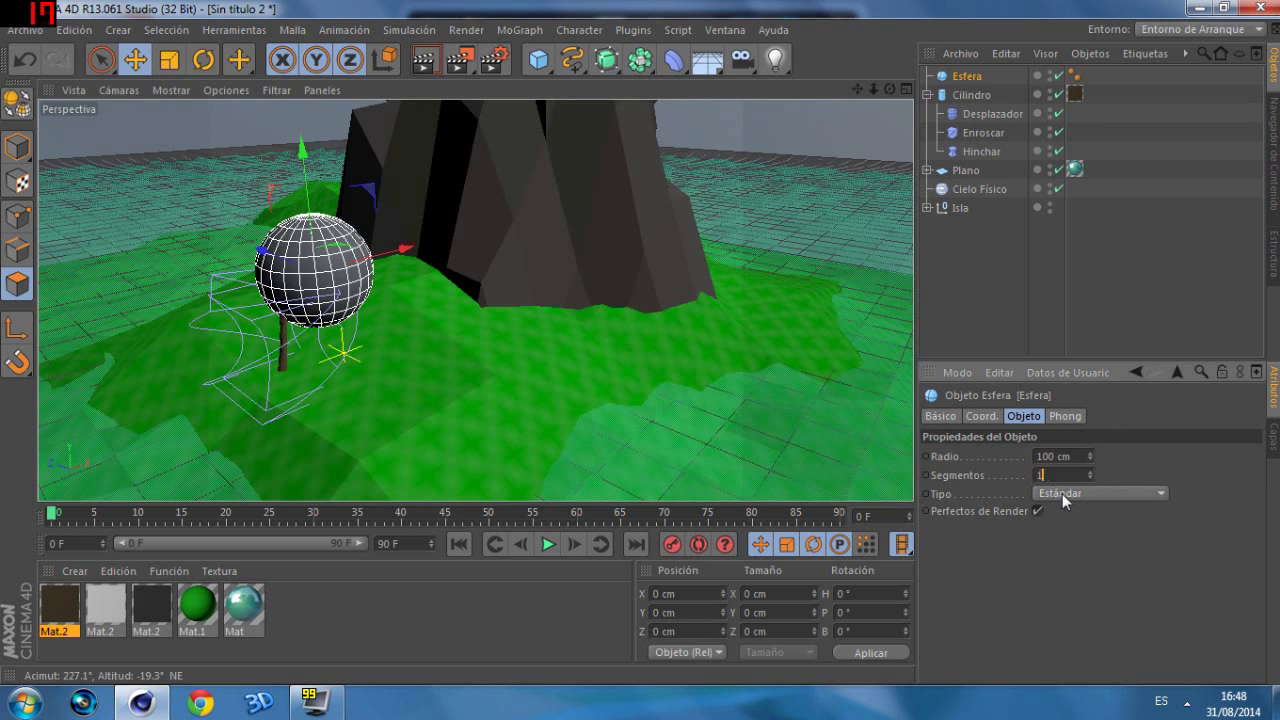
{"action": "type", "text": "5"}
{"action": "key", "text": "Return"}
{"action": "left_click_drag", "start_coordinate": [302, 152], "coordinate": [298, 132]}
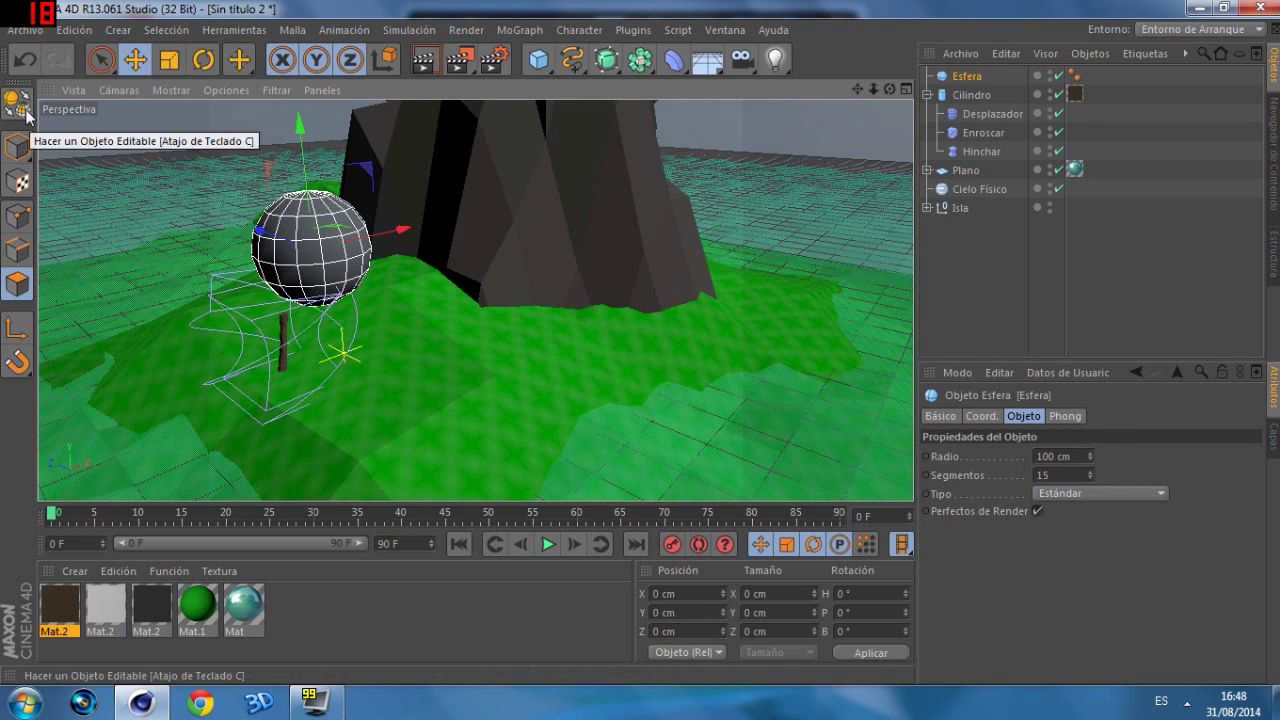
Step: Make the sphere editable and scale it into a narrow egg about 93 × 145 × 74 cm
{"action": "left_click", "coordinate": [29, 111]}
{"action": "left_click", "coordinate": [28, 153]}
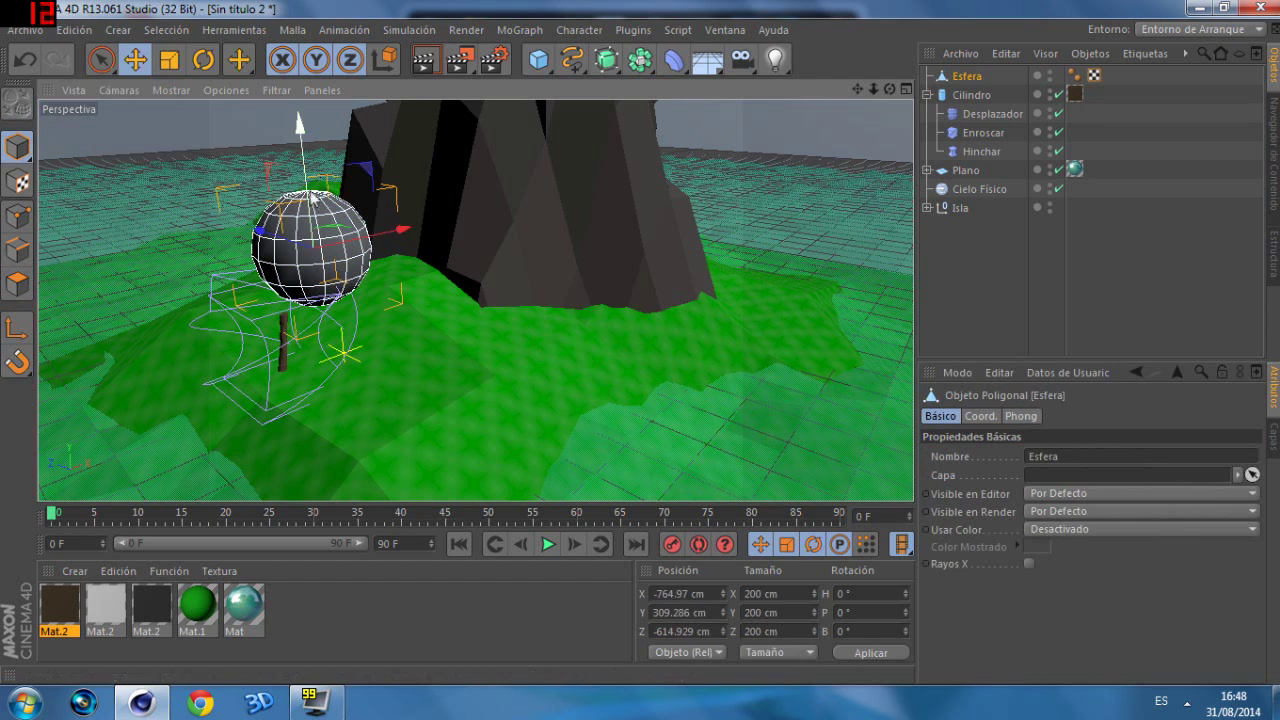
{"action": "left_click", "coordinate": [172, 62]}
{"action": "left_click_drag", "start_coordinate": [302, 143], "coordinate": [300, 110]}
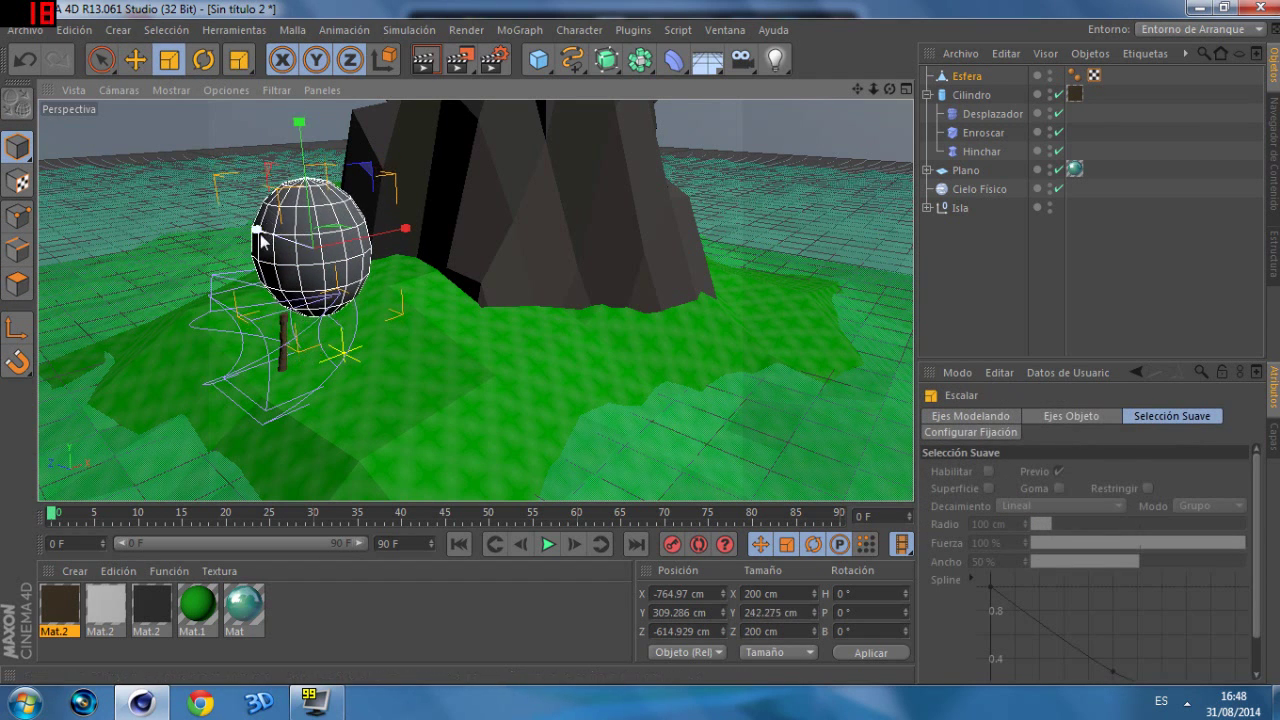
{"action": "left_click_drag", "start_coordinate": [262, 243], "coordinate": [292, 240]}
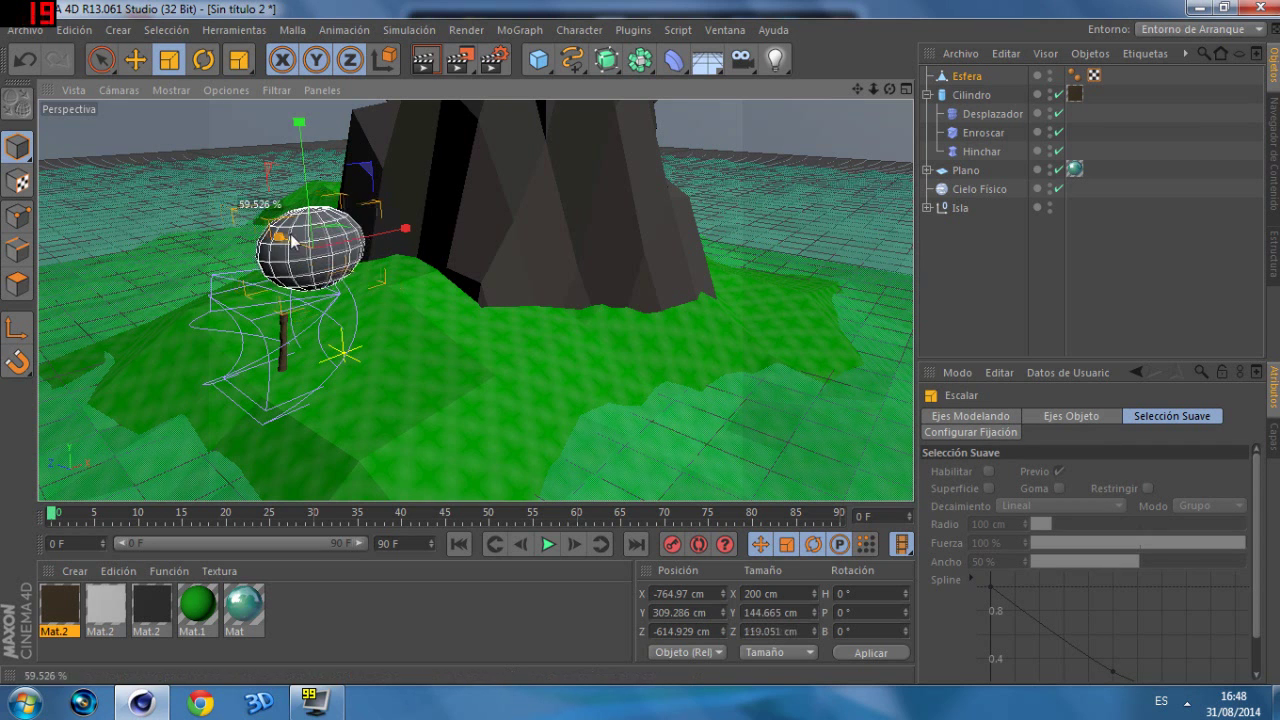
{"action": "left_click_drag", "start_coordinate": [405, 229], "coordinate": [356, 245]}
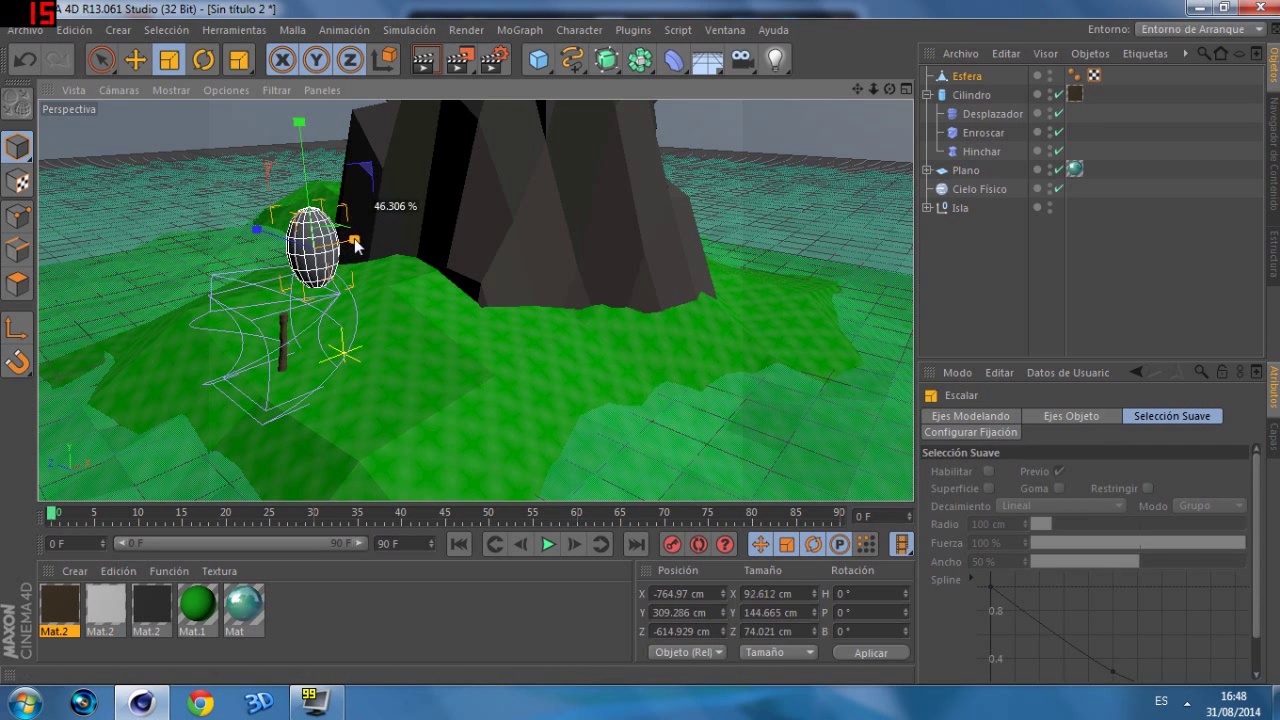
{"action": "left_click_drag", "start_coordinate": [889, 90], "coordinate": [800, 105]}
{"action": "left_click", "coordinate": [992, 114]}
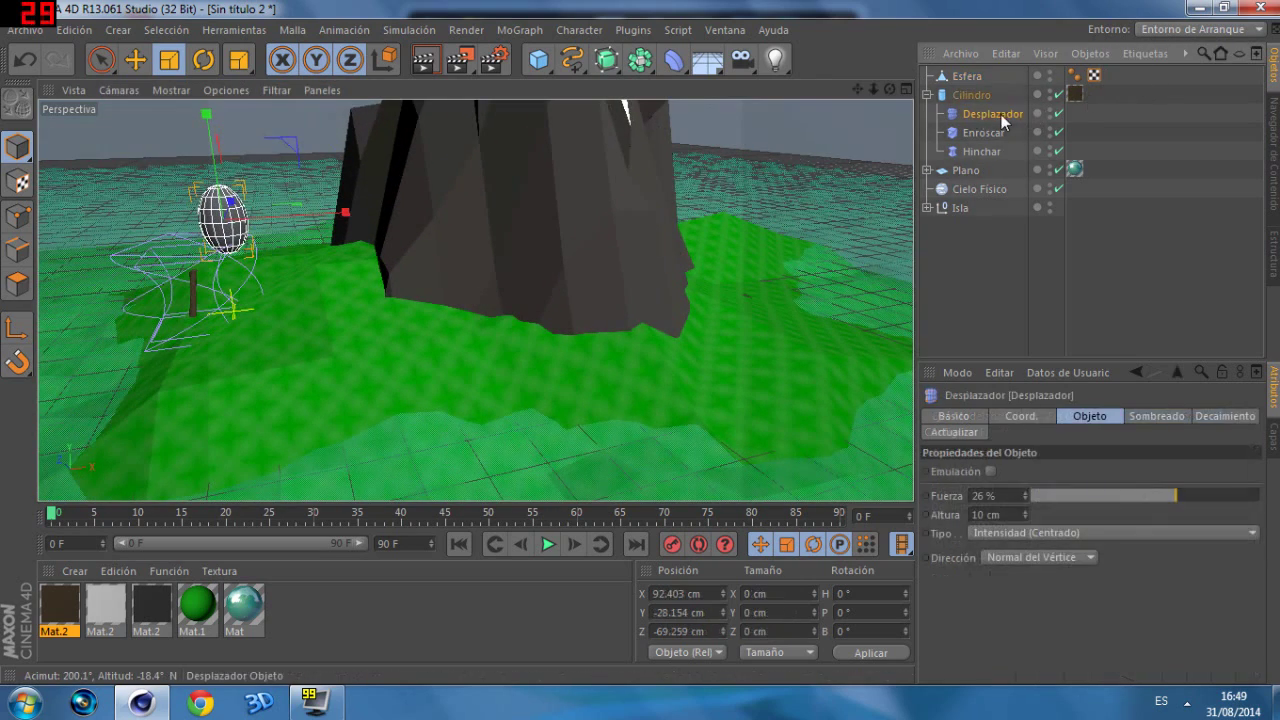
Step: Shift the twist deformer slightly left and lower the sphere treetop onto the trunk
{"action": "left_click", "coordinate": [983, 132]}
{"action": "key", "text": "e"}
{"action": "left_click_drag", "start_coordinate": [312, 283], "coordinate": [300, 280]}
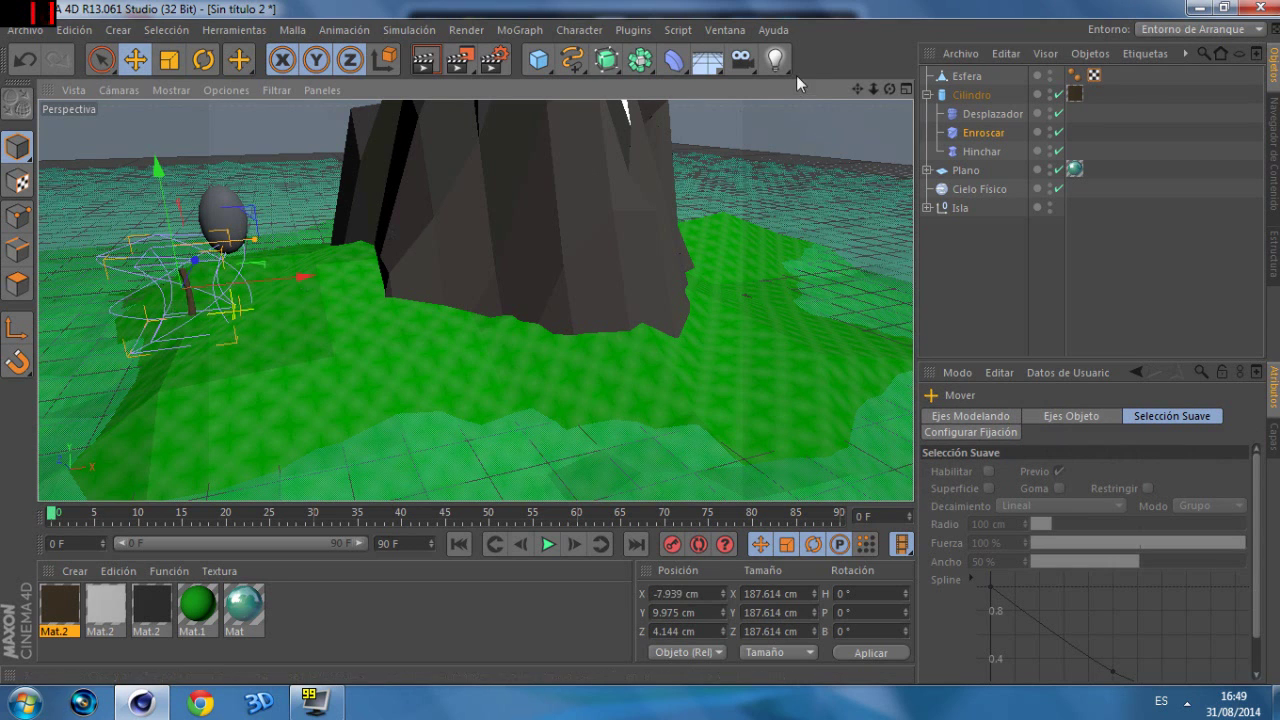
{"action": "left_click", "coordinate": [222, 215]}
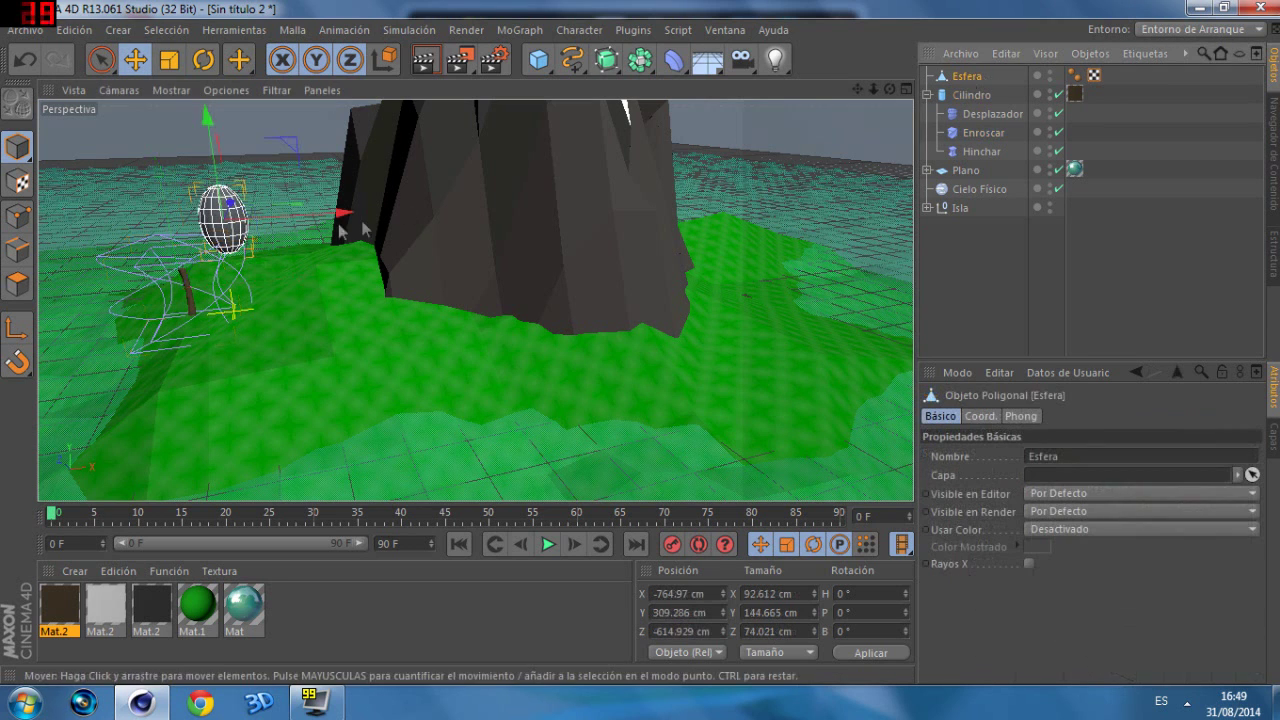
{"action": "left_click_drag", "start_coordinate": [240, 216], "coordinate": [292, 211]}
{"action": "left_click_drag", "start_coordinate": [160, 125], "coordinate": [186, 138]}
Step: Centre the treetop over the trunk in the top view, at about X -856.36, Z -604.113
{"action": "left_click", "coordinate": [904, 89]}
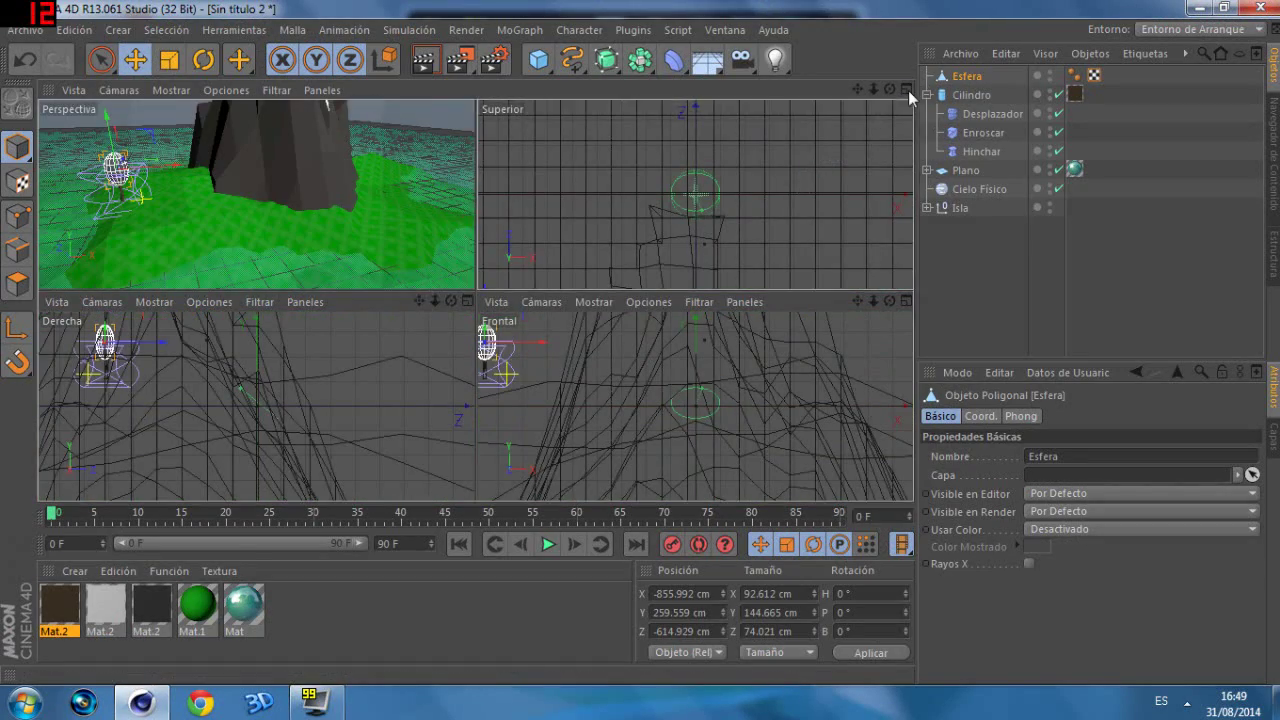
{"action": "middle_click", "coordinate": [602, 104]}
{"action": "middle_click", "coordinate": [602, 104]}
{"action": "middle_click", "coordinate": [470, 285]}
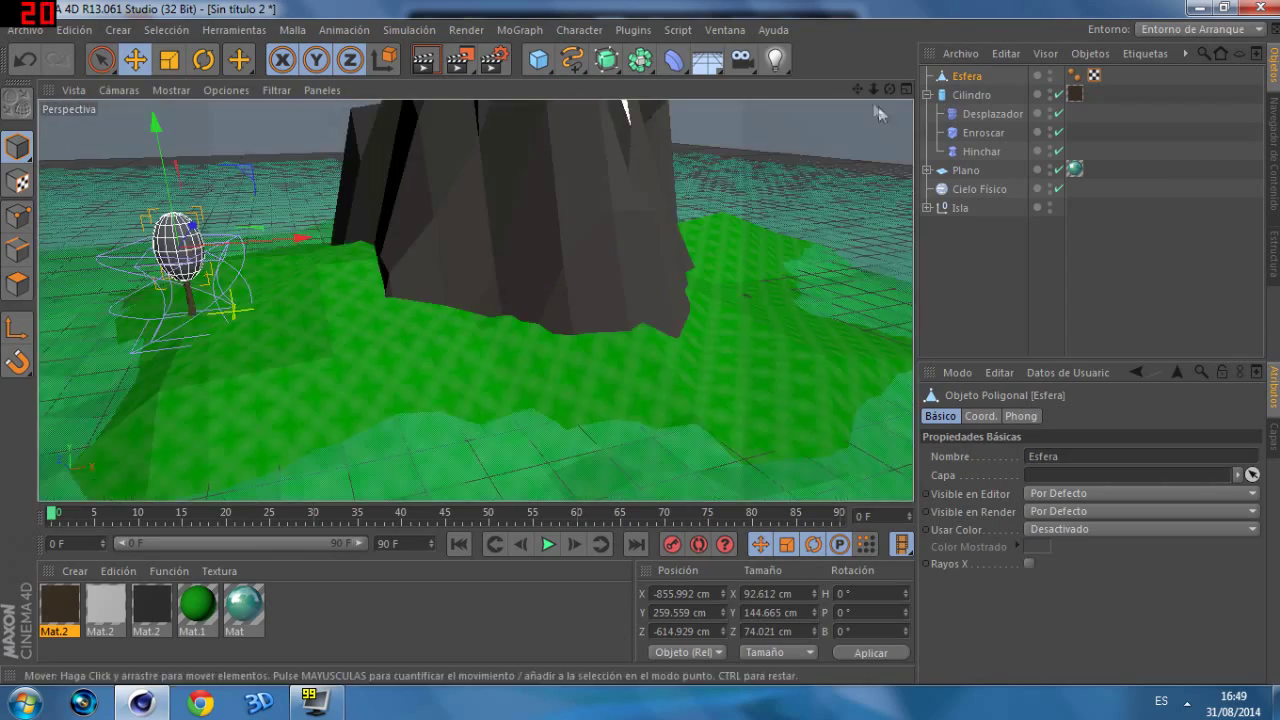
{"action": "key", "text": "o"}
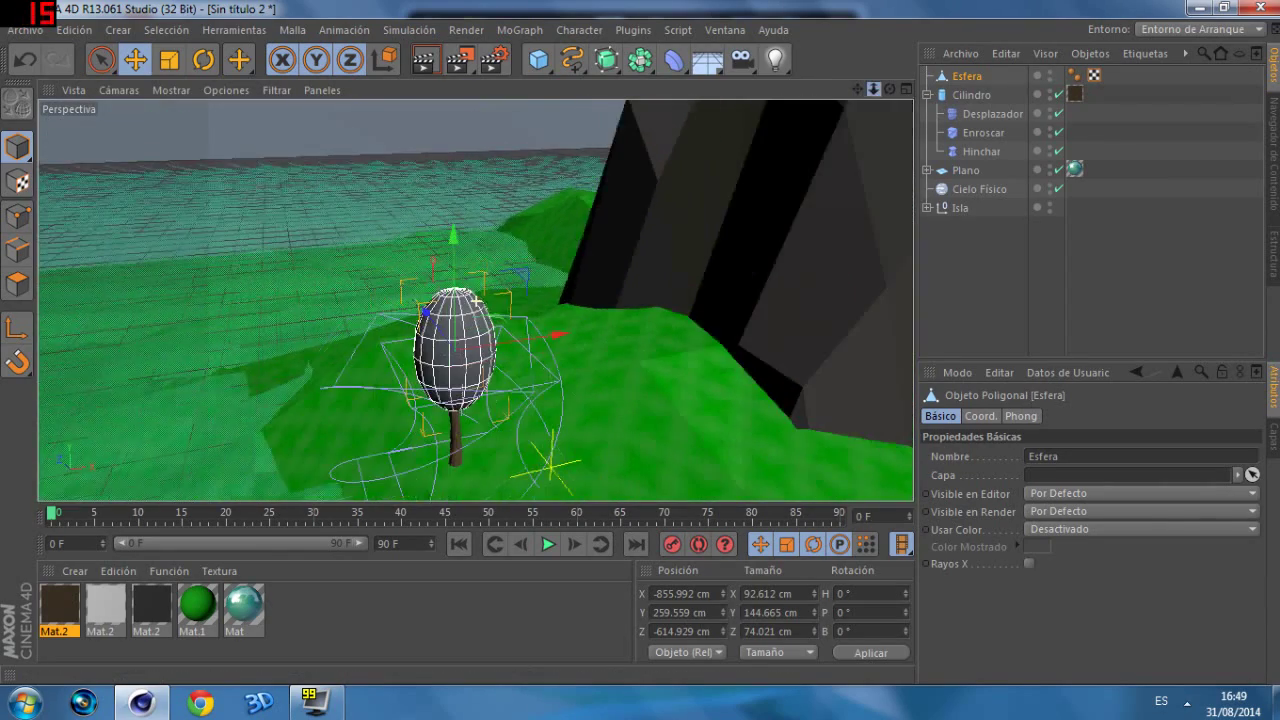
{"action": "left_click", "coordinate": [906, 89]}
{"action": "left_click", "coordinate": [905, 88]}
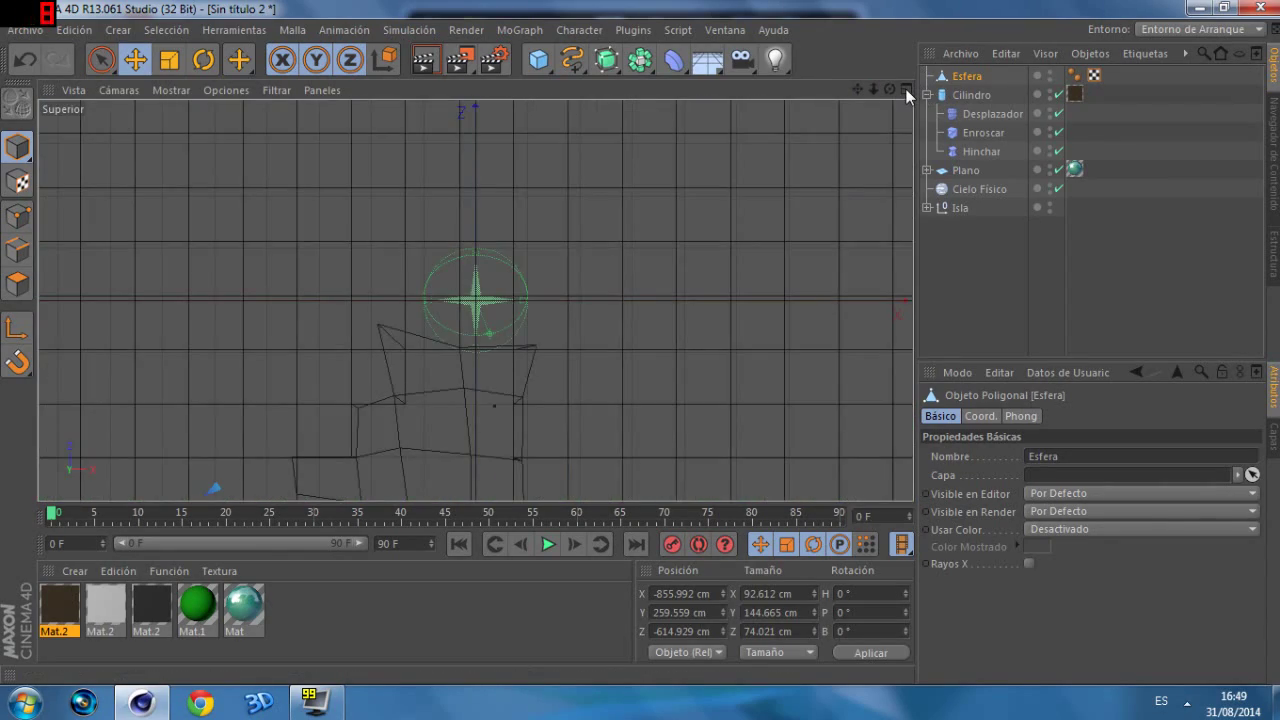
{"action": "left_click_drag", "start_coordinate": [857, 89], "coordinate": [476, 300]}
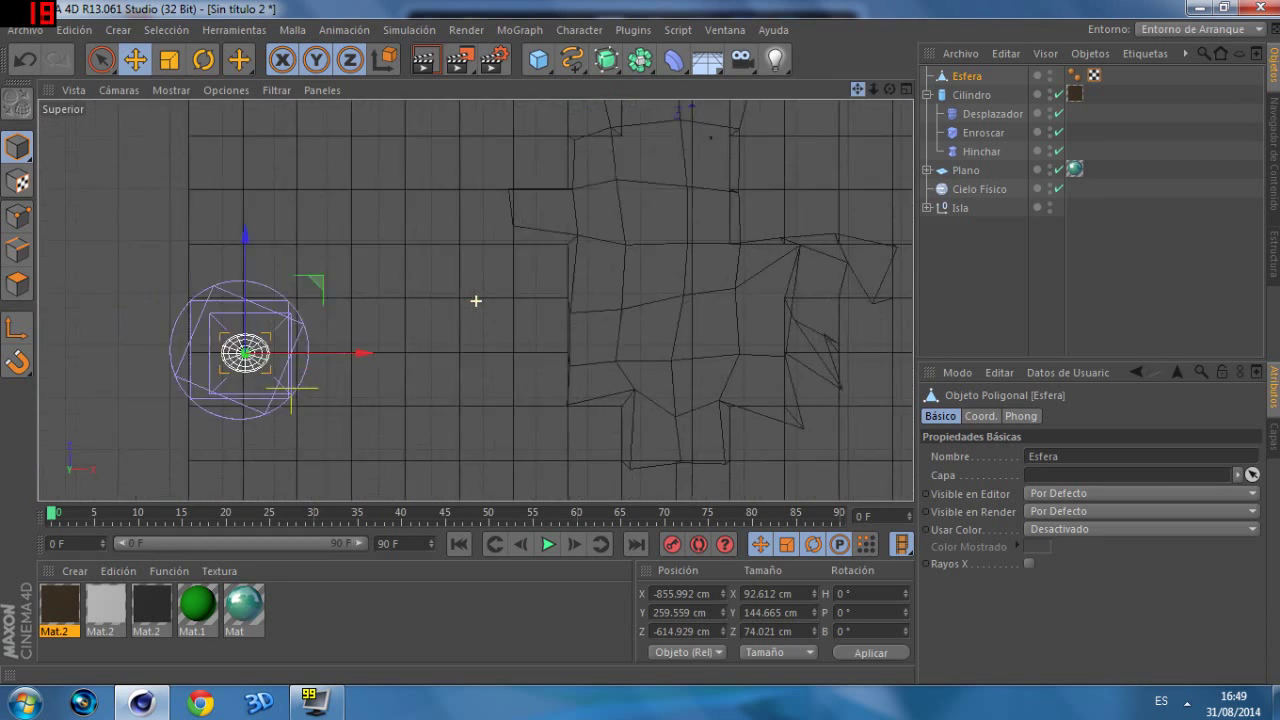
{"action": "left_click_drag", "start_coordinate": [513, 329], "coordinate": [506, 334]}
{"action": "left_click_drag", "start_coordinate": [380, 214], "coordinate": [379, 208]}
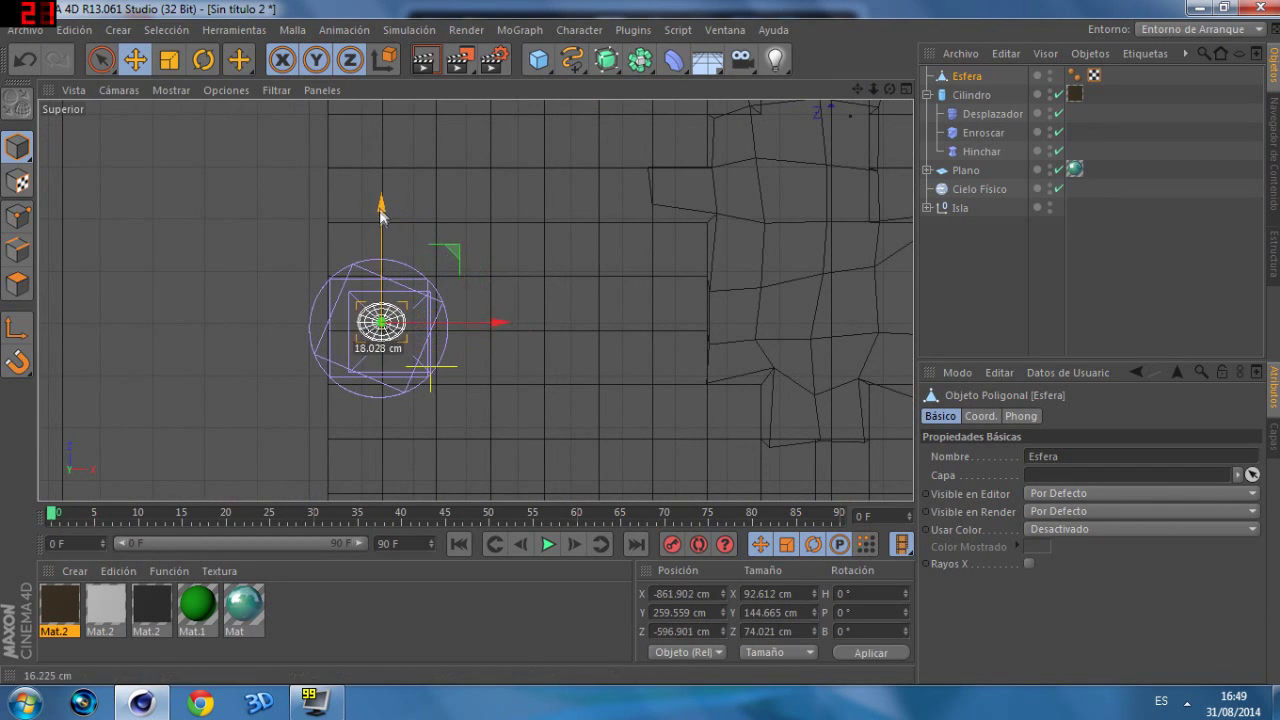
Step: Check the tree in perspective and collapse the cylinder's deformer list
{"action": "middle_click", "coordinate": [893, 122]}
{"action": "middle_click", "coordinate": [466, 188]}
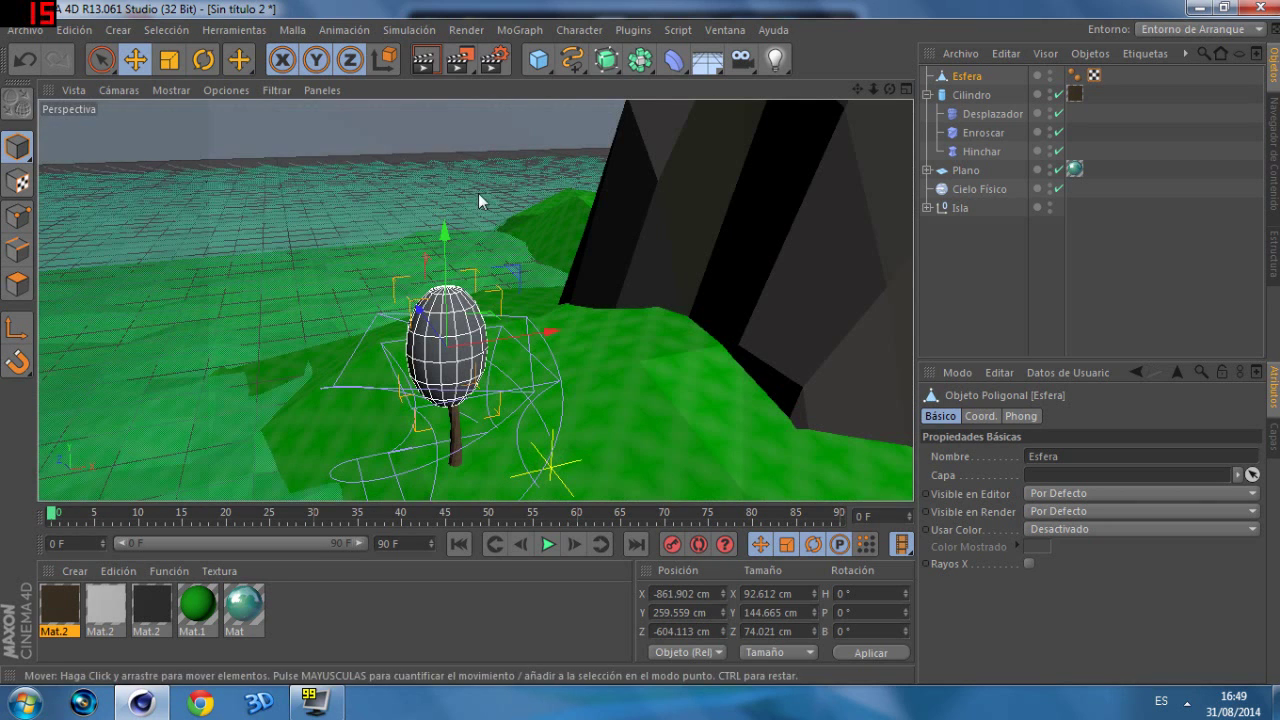
{"action": "left_click_drag", "start_coordinate": [533, 350], "coordinate": [531, 346]}
{"action": "left_click_drag", "start_coordinate": [889, 89], "coordinate": [889, 91]}
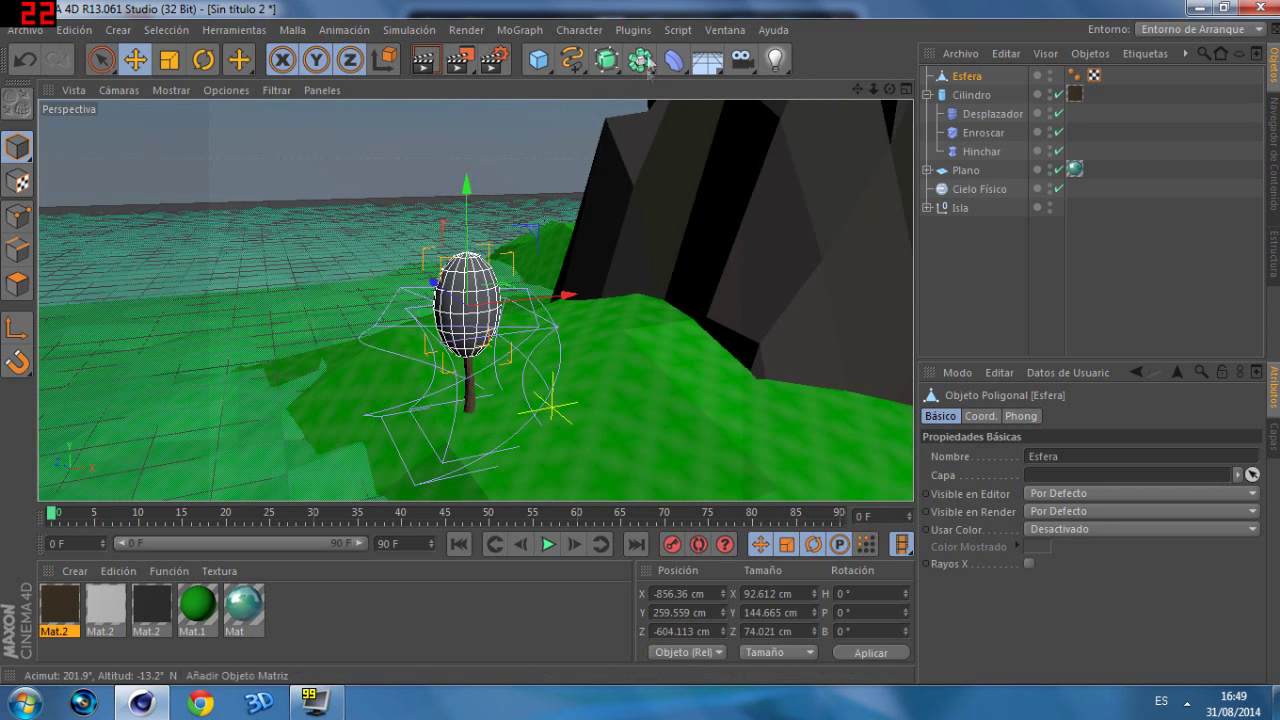
{"action": "left_click", "coordinate": [927, 95]}
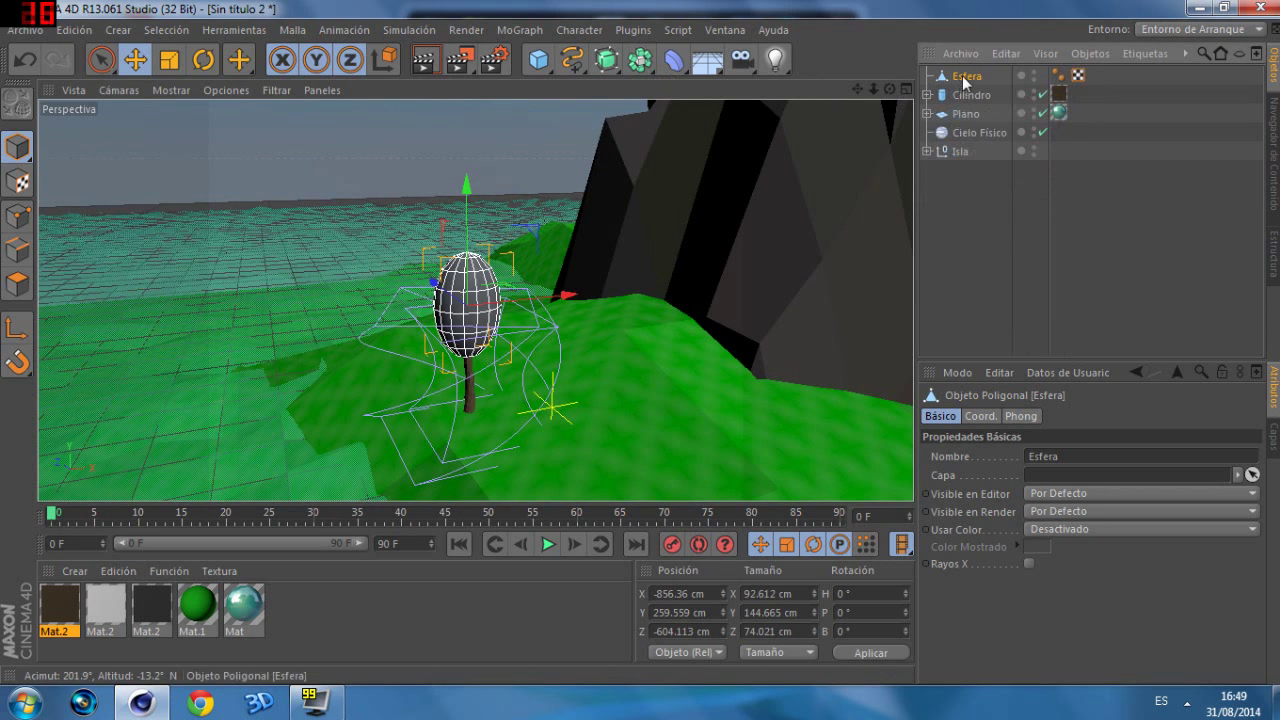
Step: Duplicate Mat.2, recolour the copy green (78, 137, 42) and apply it to the Esfera treetop
{"action": "left_click", "coordinate": [305, 615]}
{"action": "key", "text": "ctrl+c"}
{"action": "key", "text": "ctrl+v"}
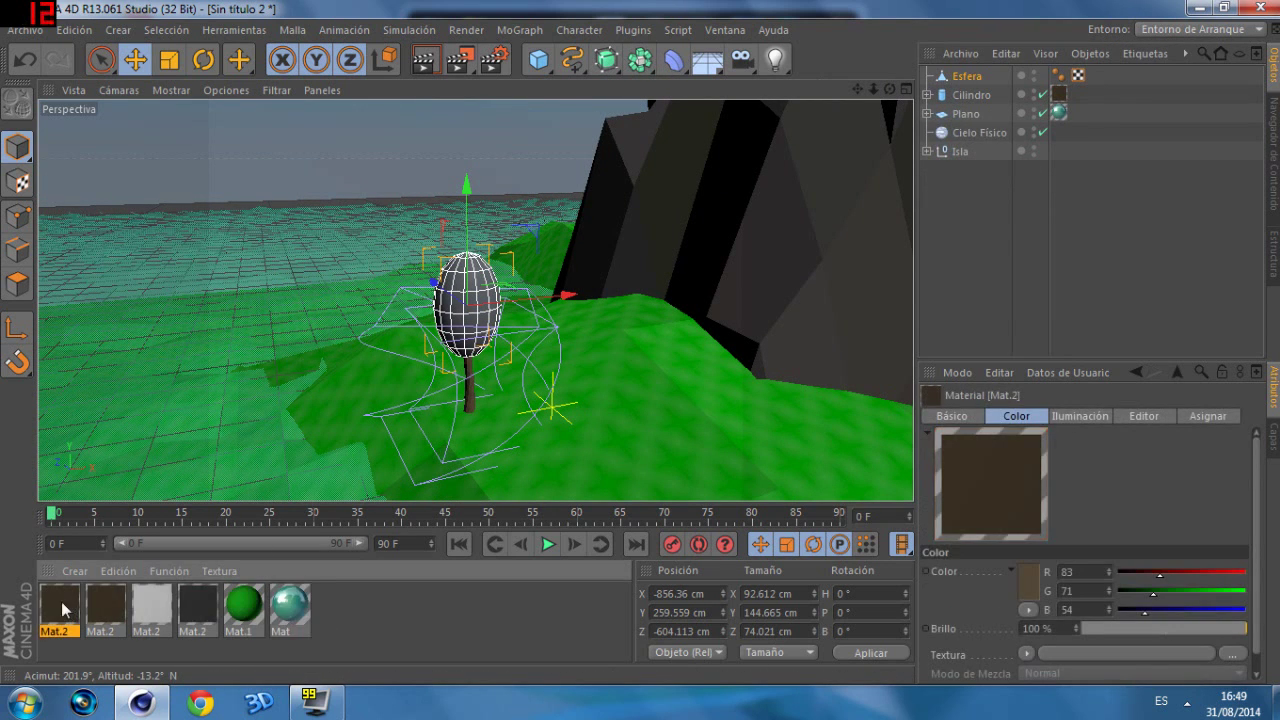
{"action": "double_click", "coordinate": [66, 614]}
{"action": "left_click", "coordinate": [518, 190]}
{"action": "left_click", "coordinate": [516, 134]}
{"action": "left_click", "coordinate": [516, 173]}
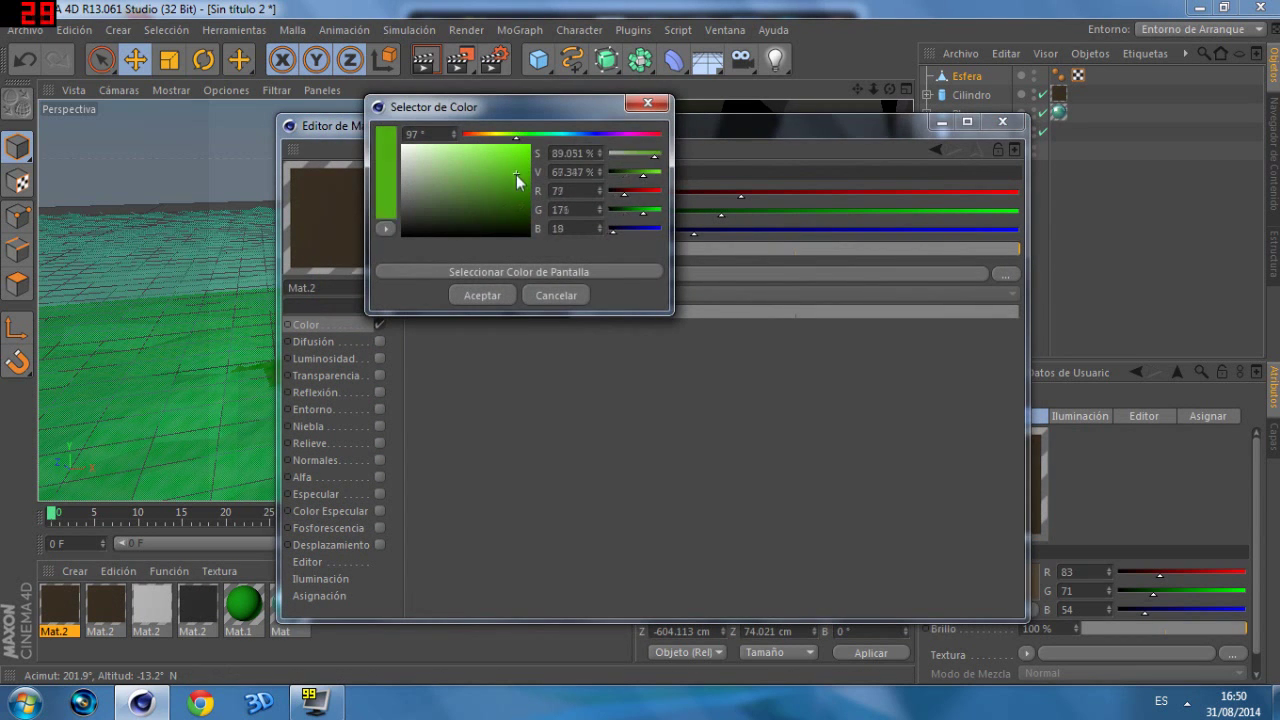
{"action": "left_click", "coordinate": [482, 295]}
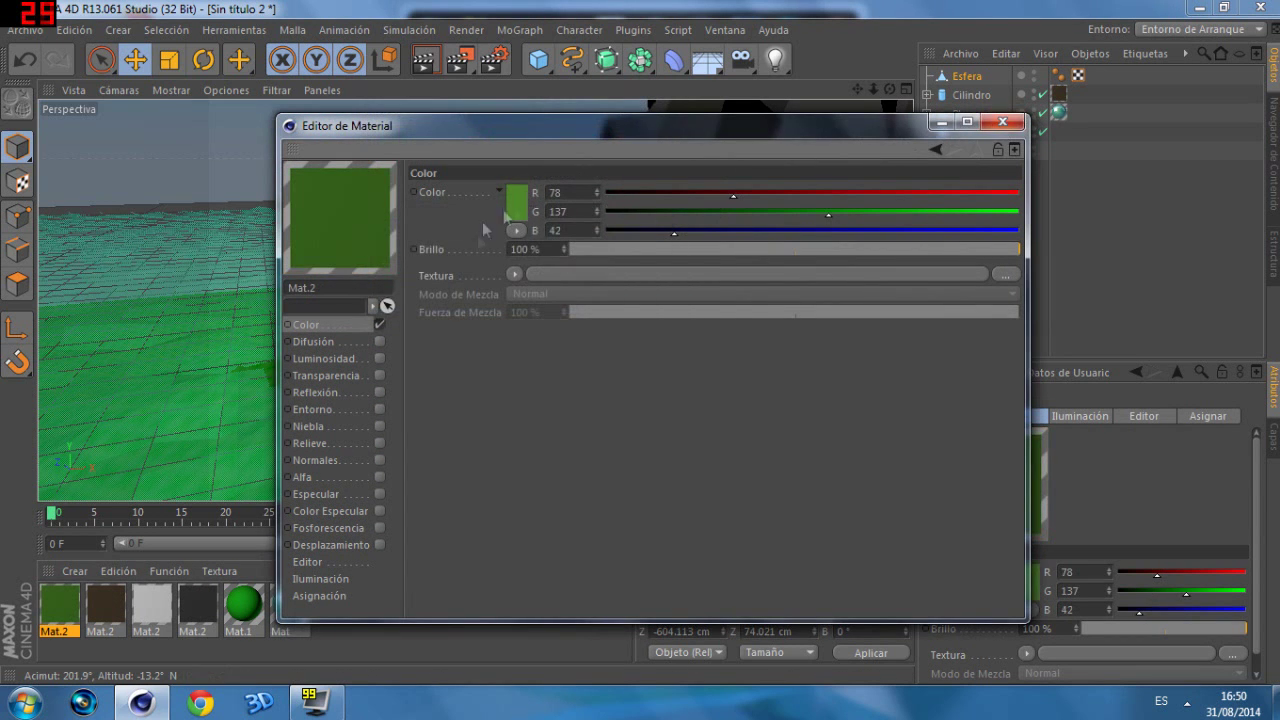
{"action": "left_click", "coordinate": [1002, 121]}
{"action": "left_click_drag", "start_coordinate": [59, 604], "coordinate": [460, 325]}
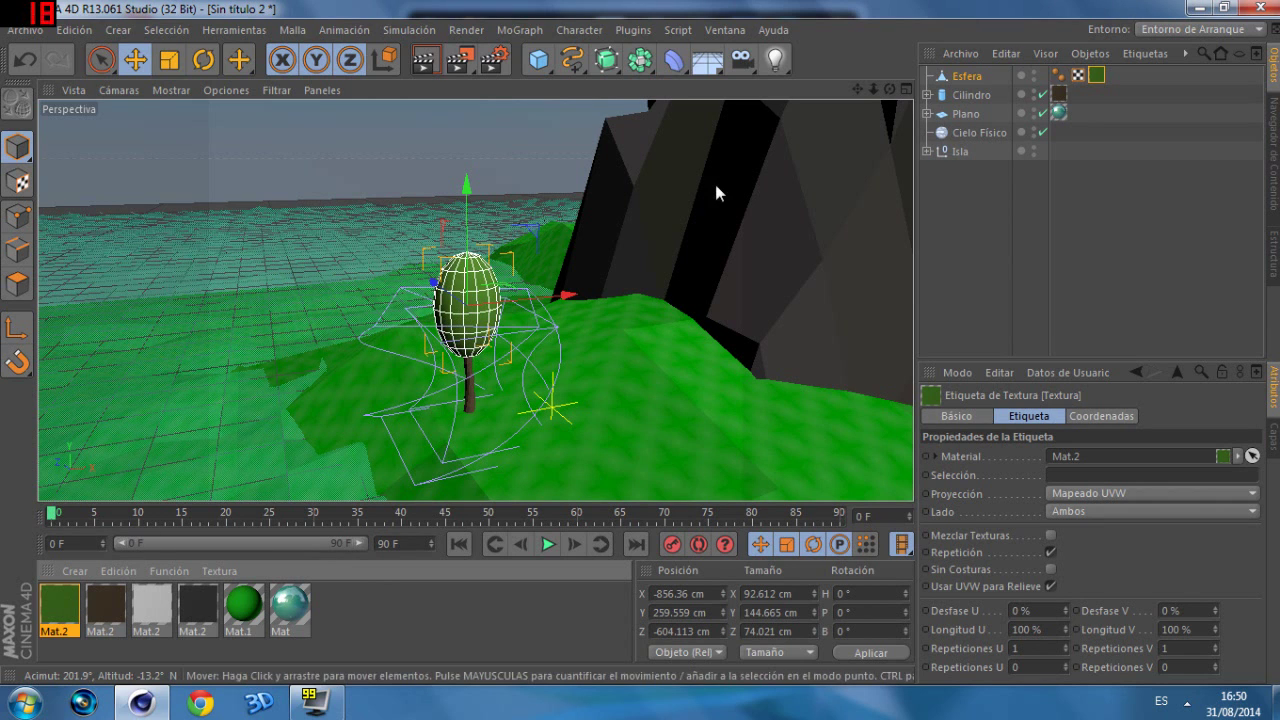
Step: Add a Displacer deformer nested under the Esfera treetop
{"action": "left_click_drag", "start_coordinate": [675, 68], "coordinate": [682, 162]}
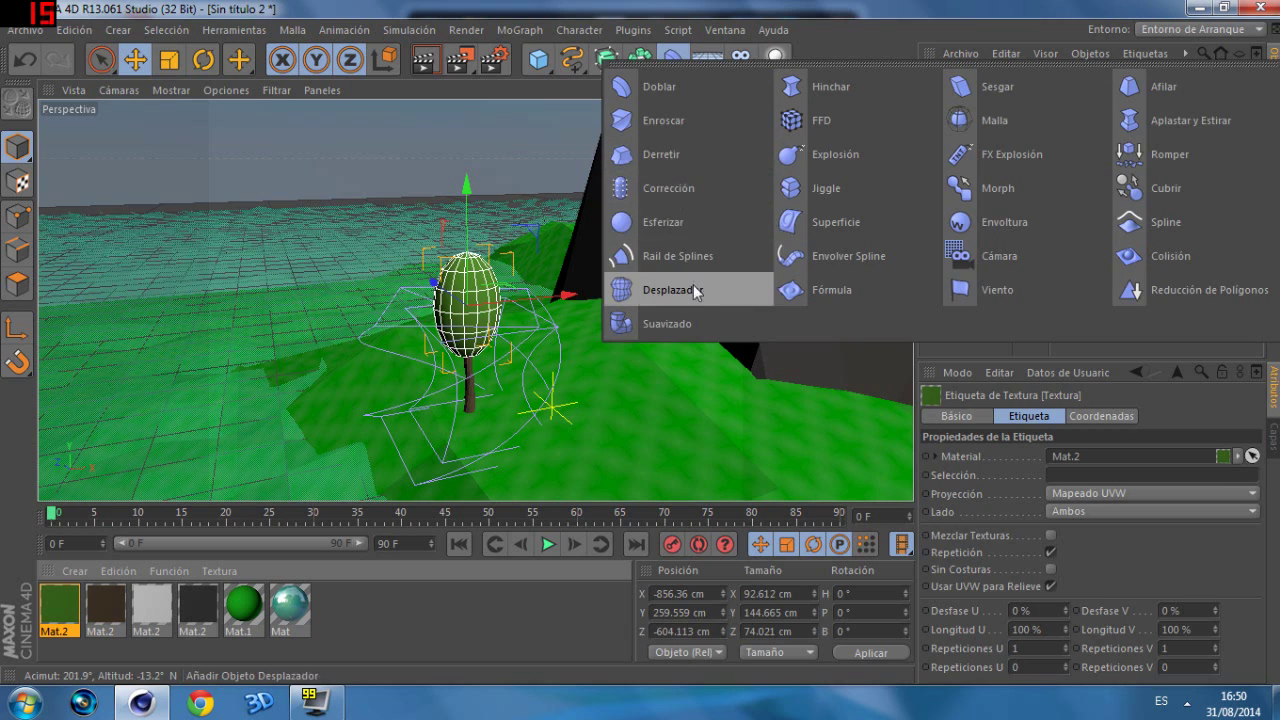
{"action": "left_click_drag", "start_coordinate": [682, 162], "coordinate": [693, 284]}
{"action": "left_click_drag", "start_coordinate": [966, 92], "coordinate": [968, 95]}
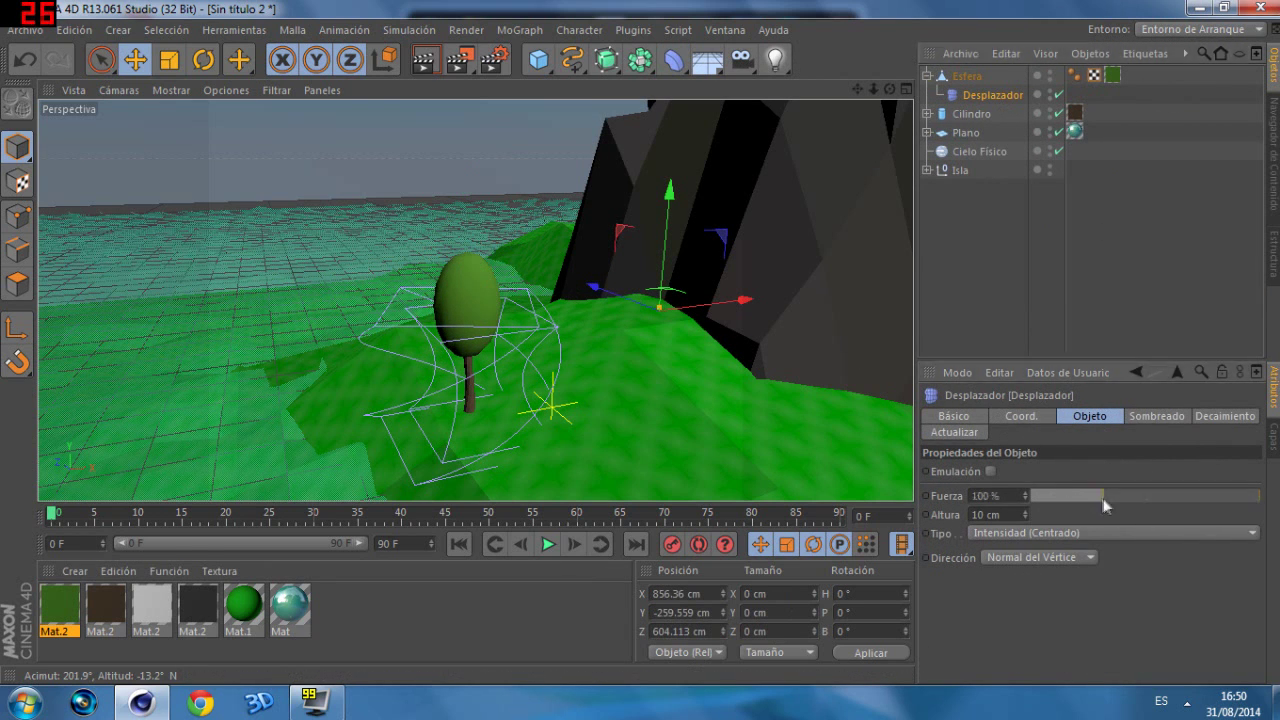
Step: Set the Displacer's shader to Noise (Ruido) with 100% strength
{"action": "left_click", "coordinate": [1156, 415]}
{"action": "left_click", "coordinate": [980, 491]}
{"action": "left_click", "coordinate": [1020, 263]}
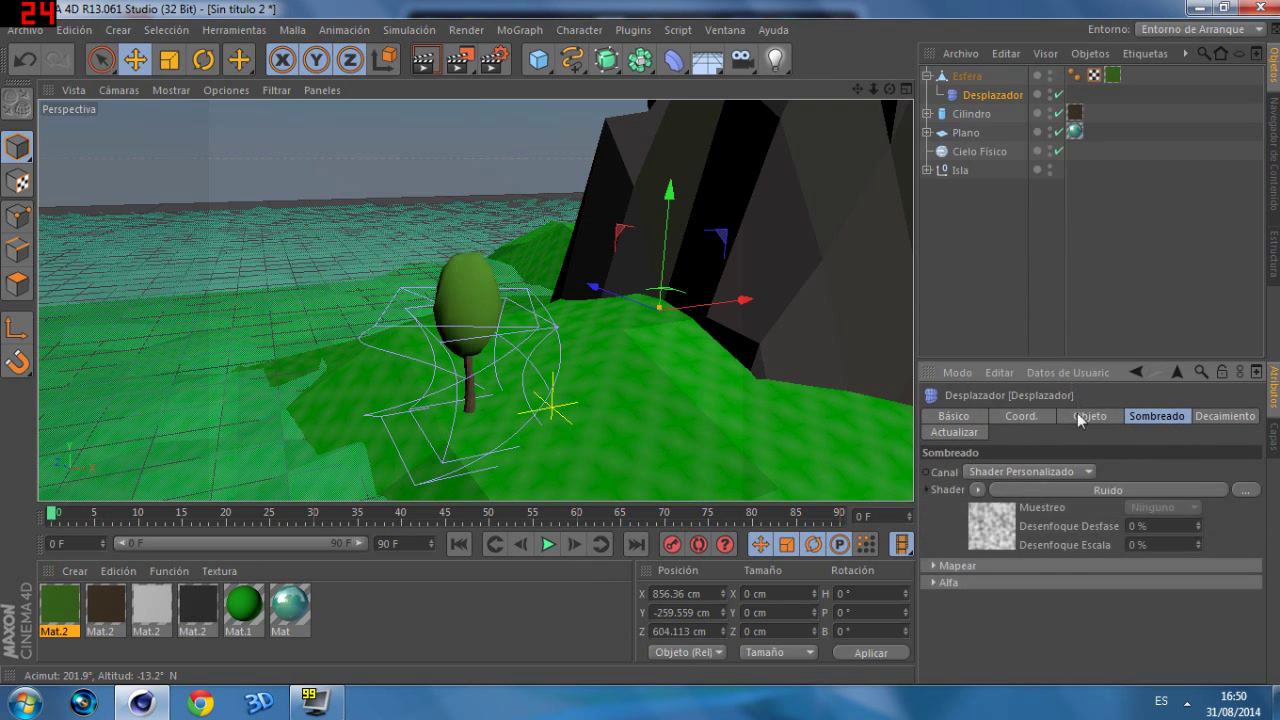
{"action": "left_click", "coordinate": [1088, 420]}
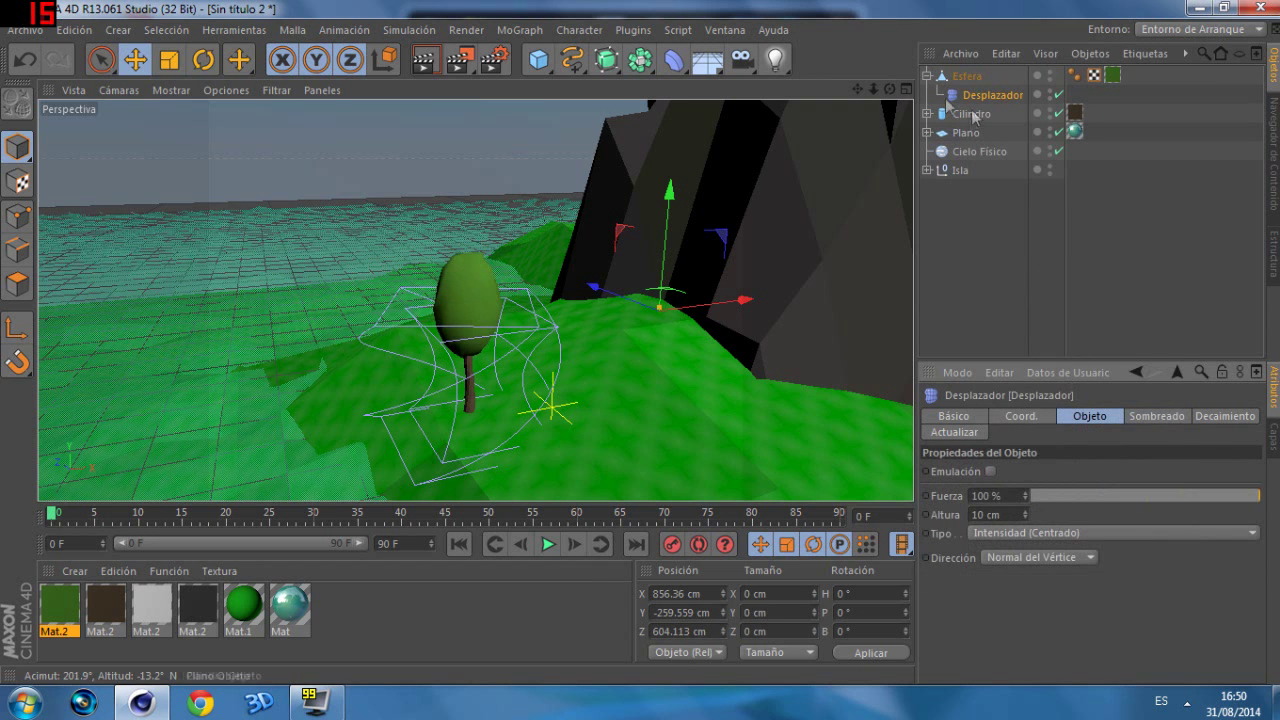
{"action": "left_click_drag", "start_coordinate": [475, 300], "coordinate": [520, 305], "text": "alt"}
{"action": "left_click", "coordinate": [640, 60]}
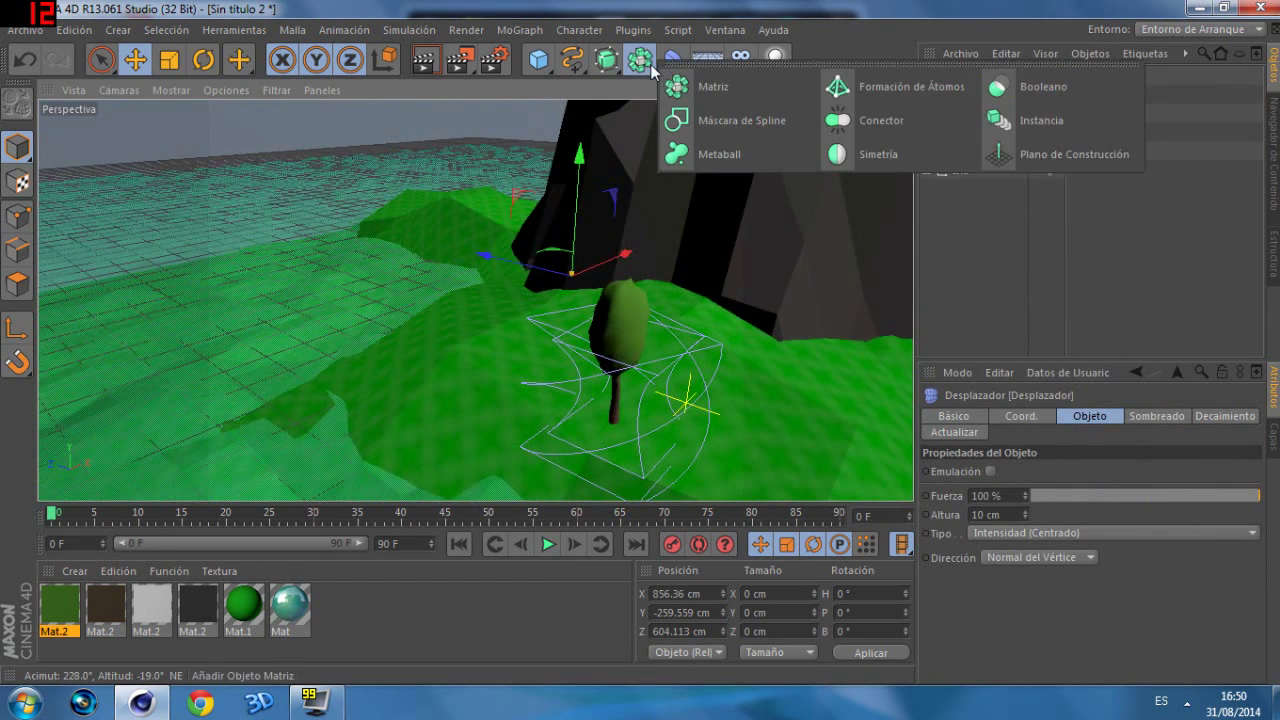
Step: Add an Enroscar twist deformer and position it around the treetop
{"action": "left_click", "coordinate": [676, 60]}
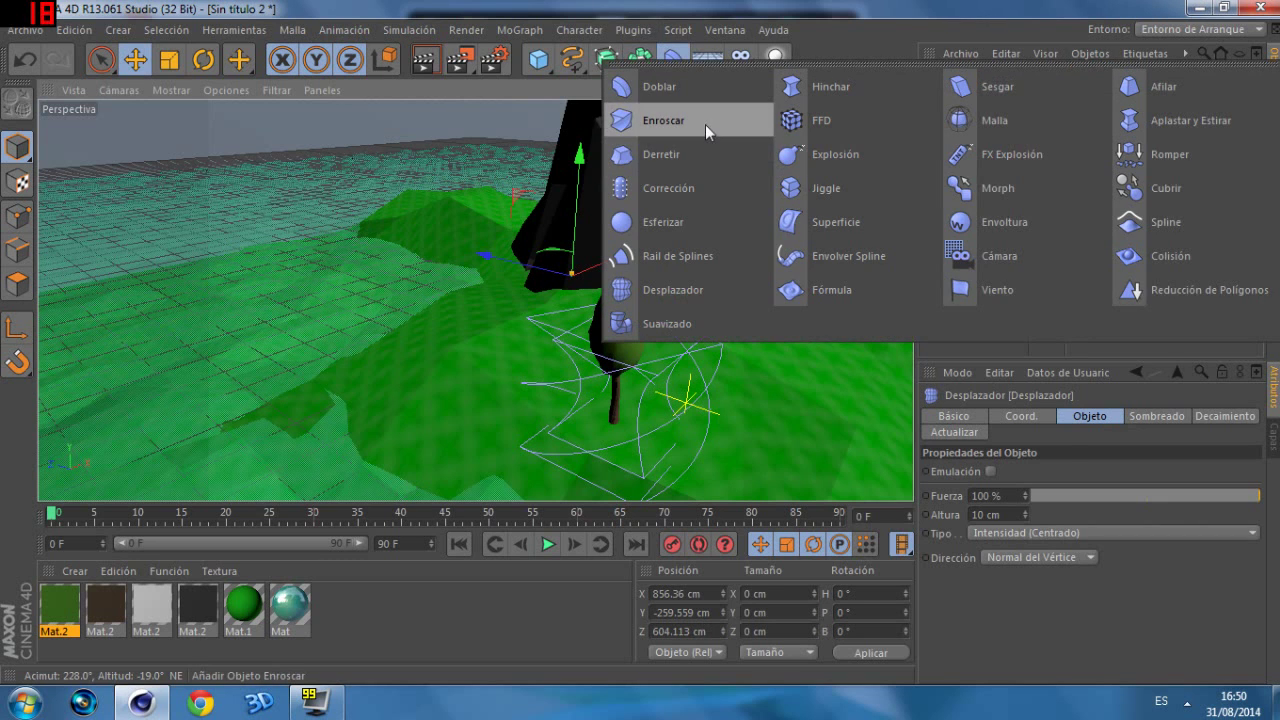
{"action": "left_click", "coordinate": [705, 124]}
{"action": "left_click_drag", "start_coordinate": [513, 258], "coordinate": [550, 345]}
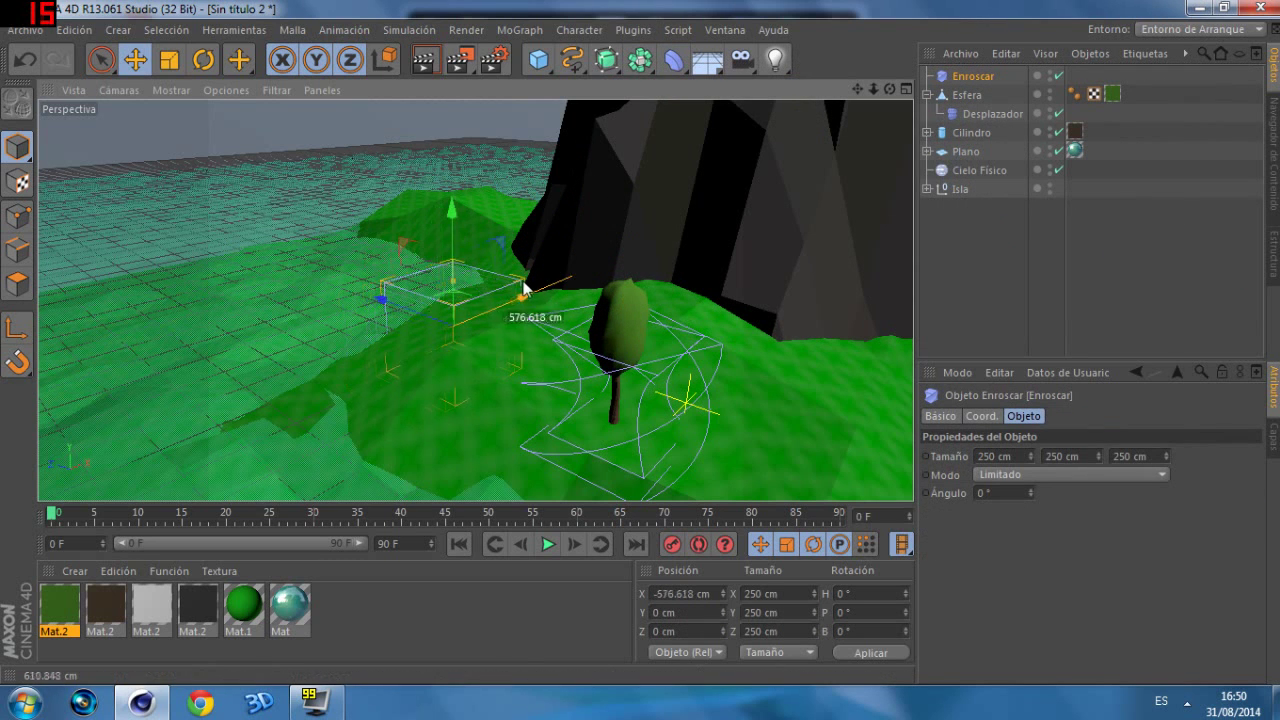
{"action": "left_click_drag", "start_coordinate": [550, 345], "coordinate": [640, 330]}
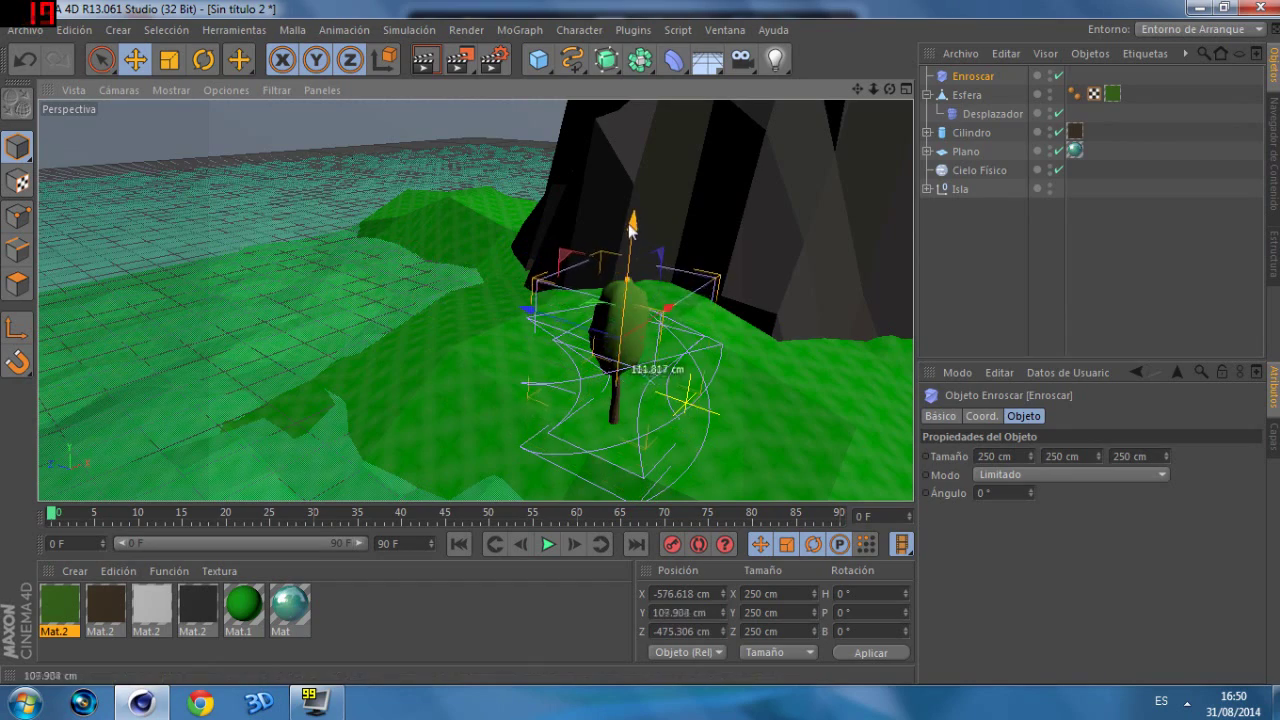
{"action": "left_click_drag", "start_coordinate": [889, 89], "coordinate": [895, 95]}
{"action": "left_click_drag", "start_coordinate": [660, 344], "coordinate": [508, 354]}
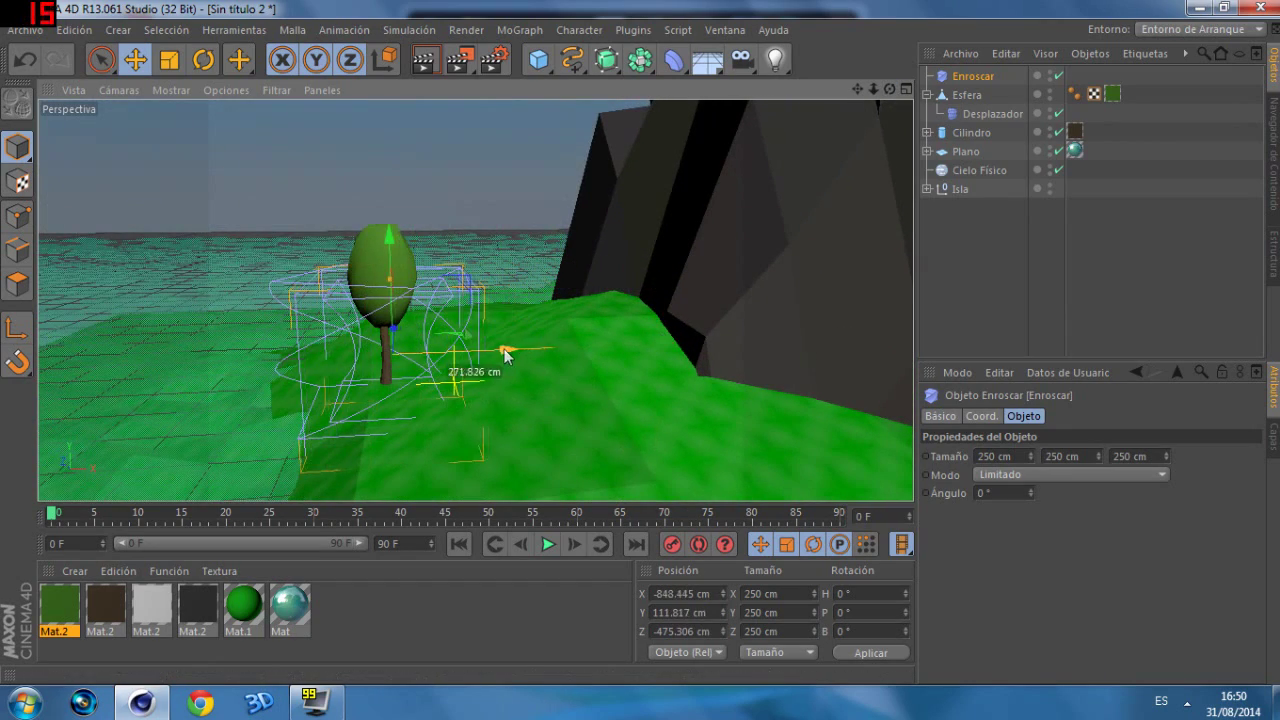
{"action": "left_click_drag", "start_coordinate": [382, 234], "coordinate": [385, 178]}
{"action": "left_click_drag", "start_coordinate": [893, 91], "coordinate": [760, 100]}
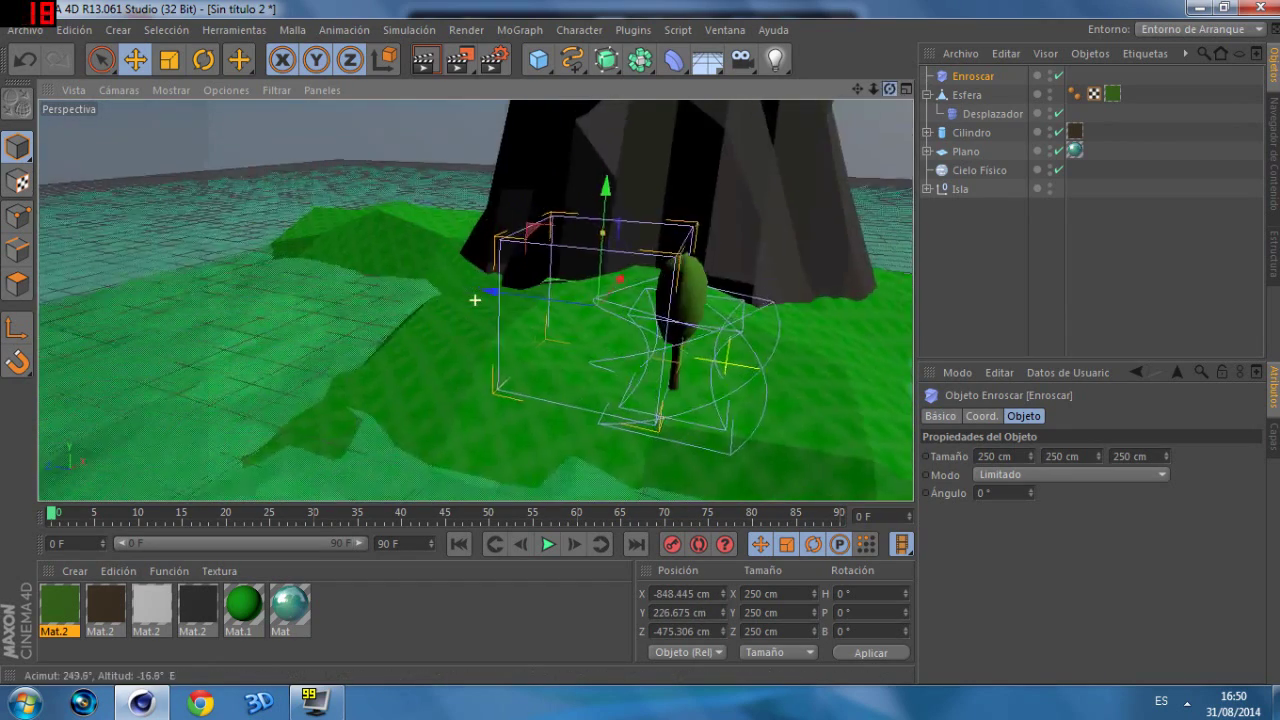
{"action": "left_click_drag", "start_coordinate": [500, 290], "coordinate": [585, 292]}
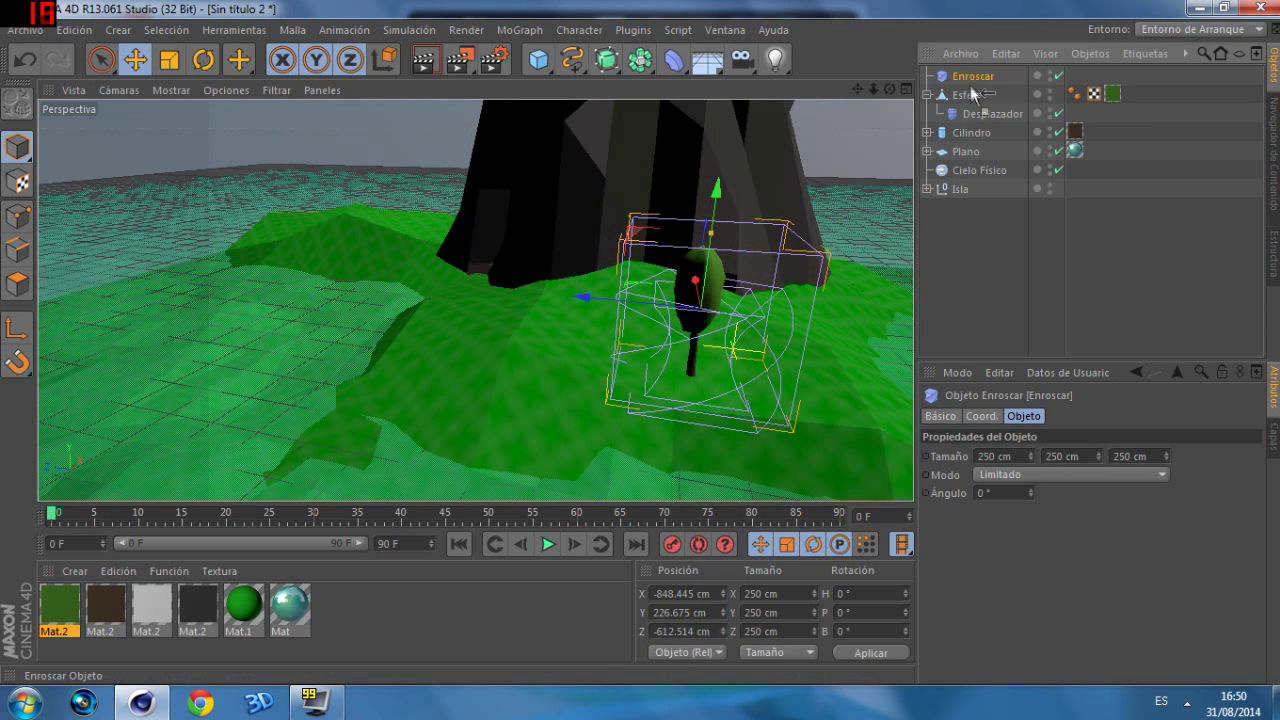
Step: Set the twist angle to 119°, collapse Esfera, and render a viewport preview
{"action": "left_click_drag", "start_coordinate": [1031, 493], "coordinate": [1031, 440]}
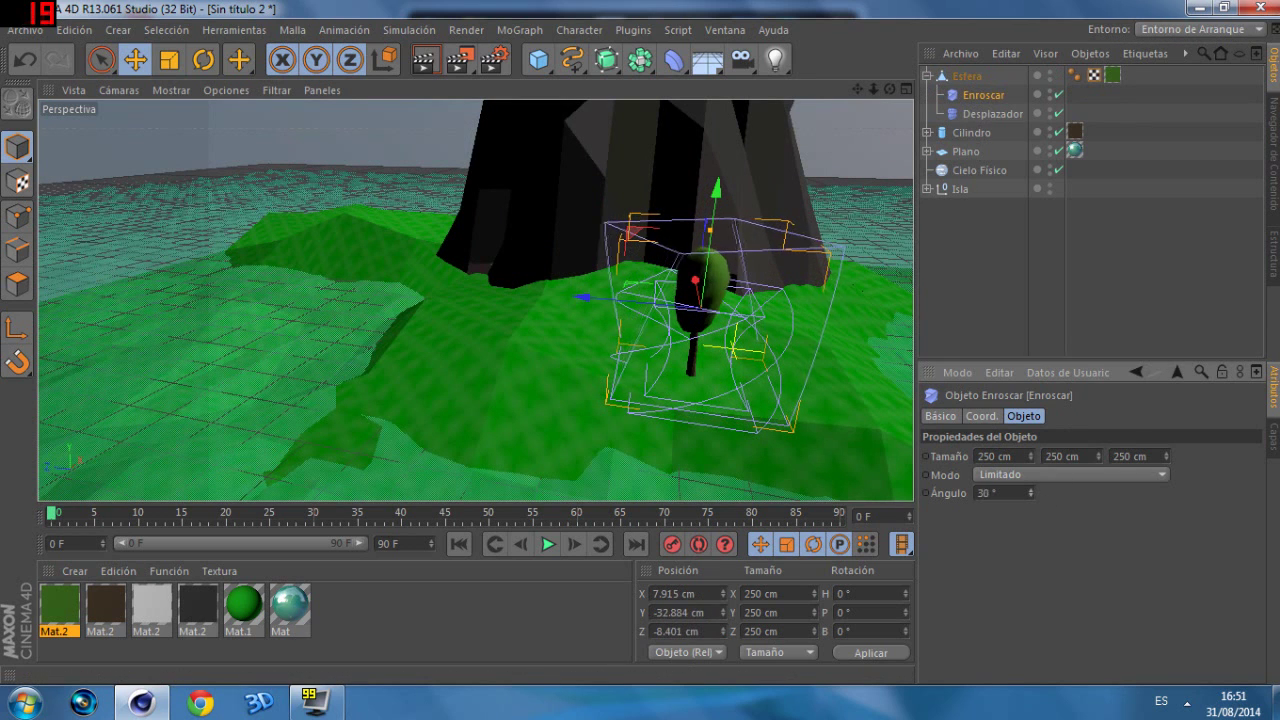
{"action": "left_click_drag", "start_coordinate": [1031, 493], "coordinate": [1031, 470]}
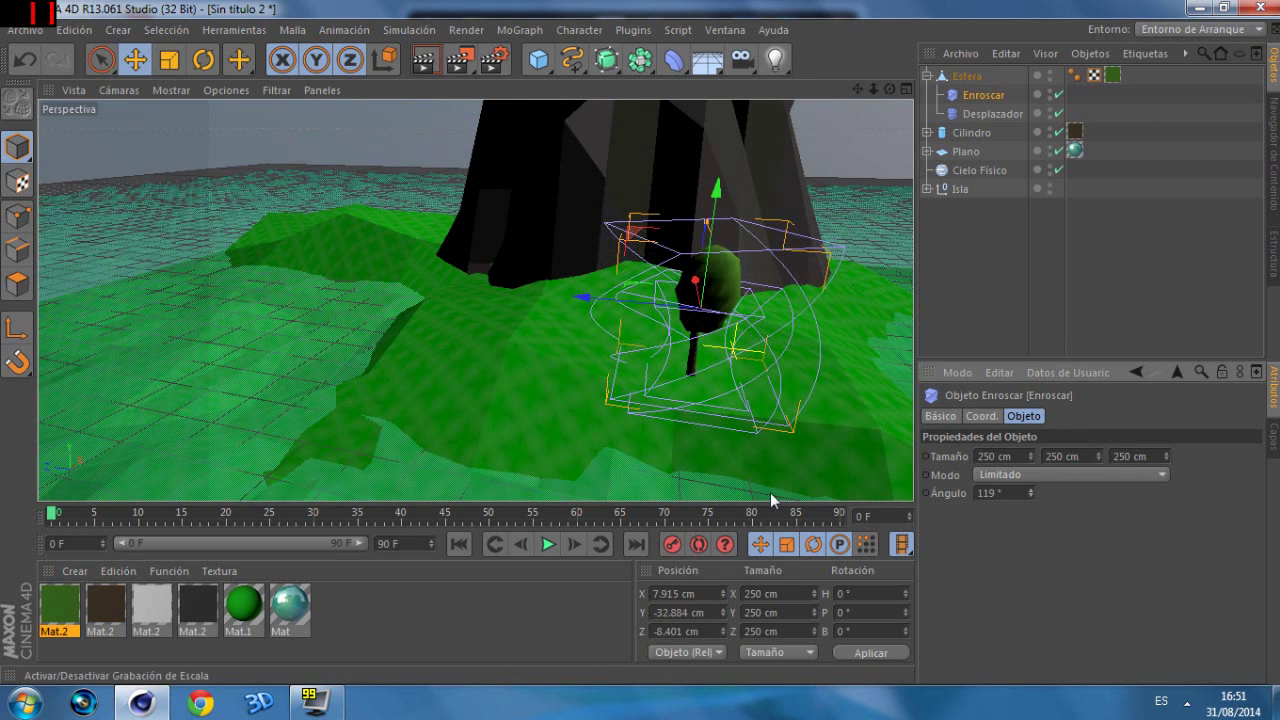
{"action": "left_click", "coordinate": [678, 62]}
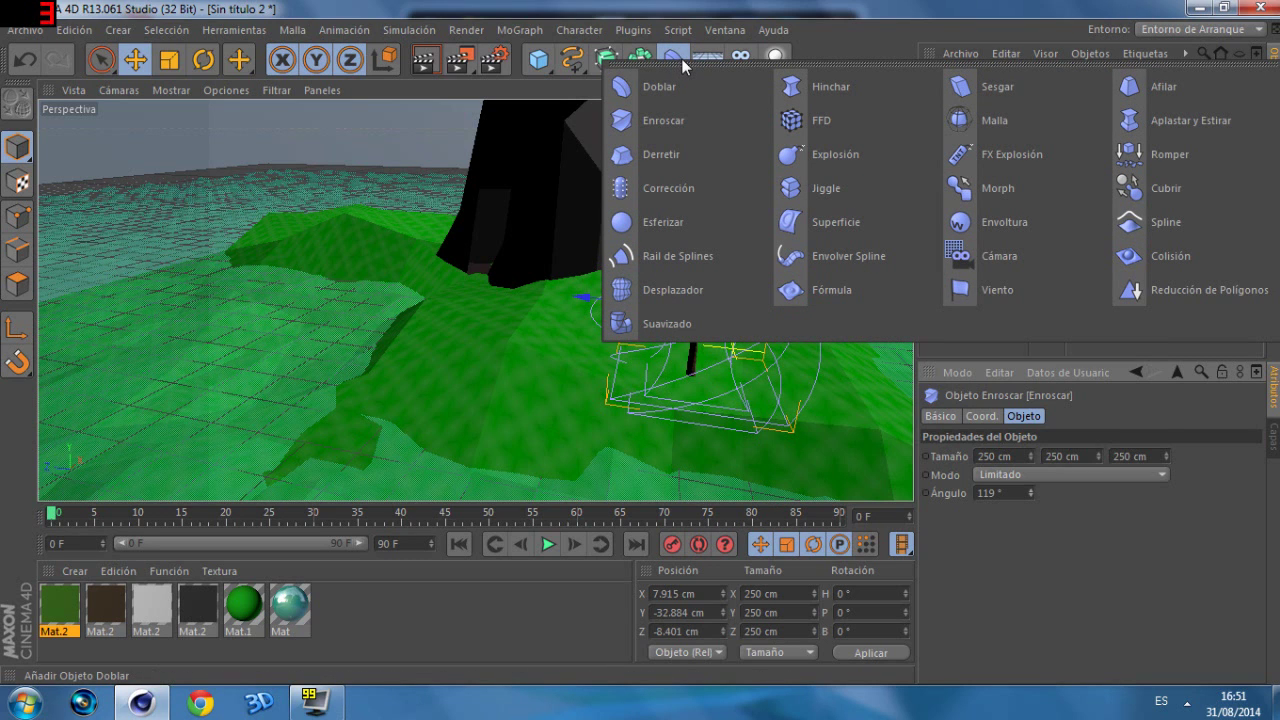
{"action": "left_click", "coordinate": [838, 8]}
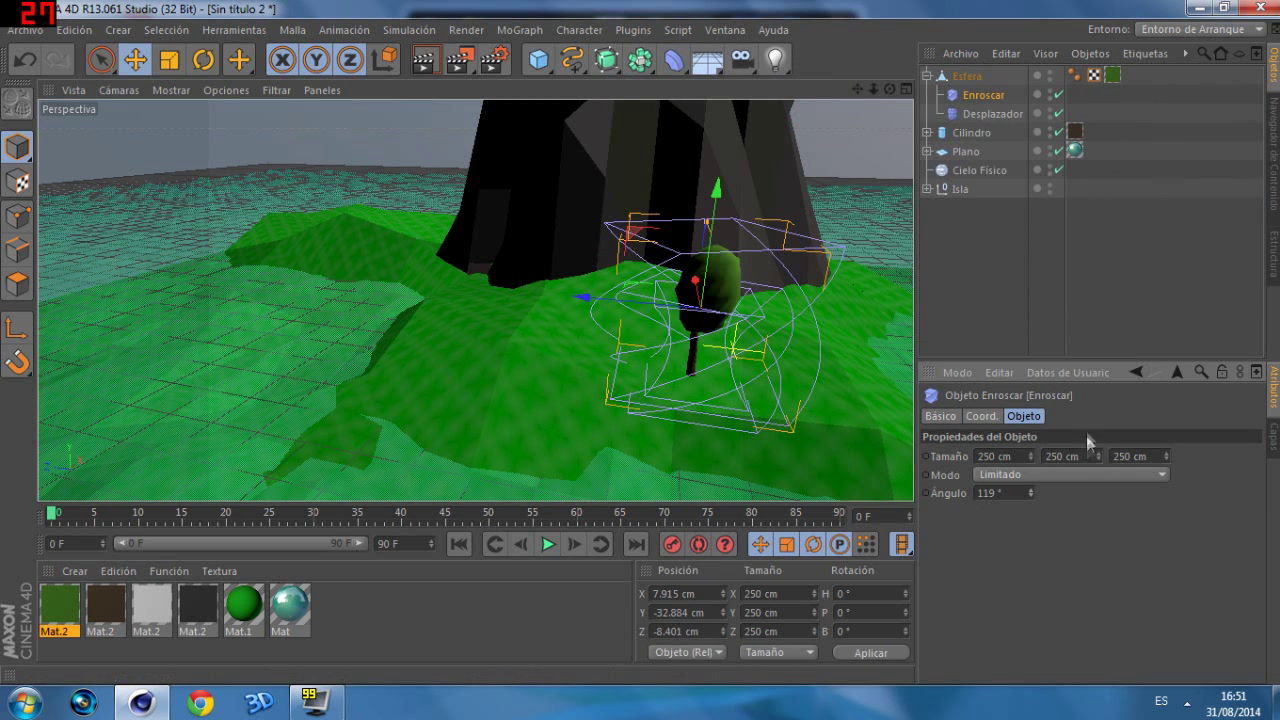
{"action": "left_click", "coordinate": [927, 76]}
{"action": "left_click", "coordinate": [996, 305]}
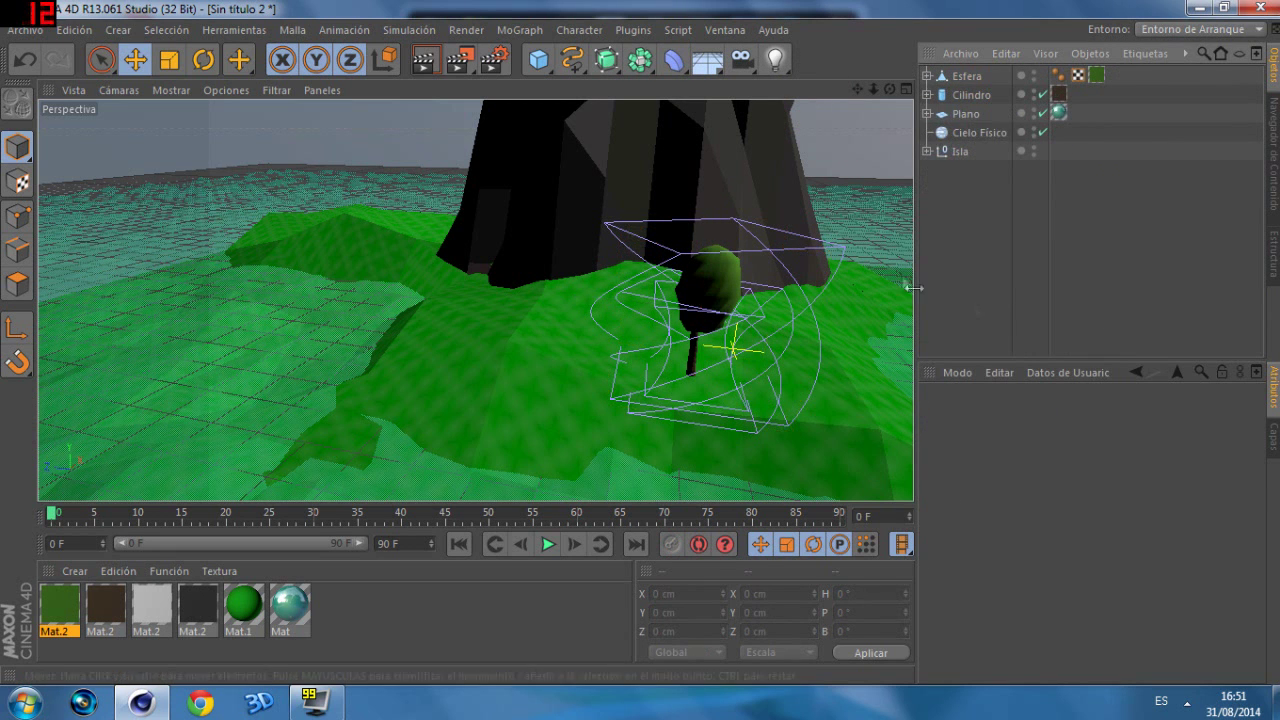
{"action": "key", "text": "ctrl+r"}
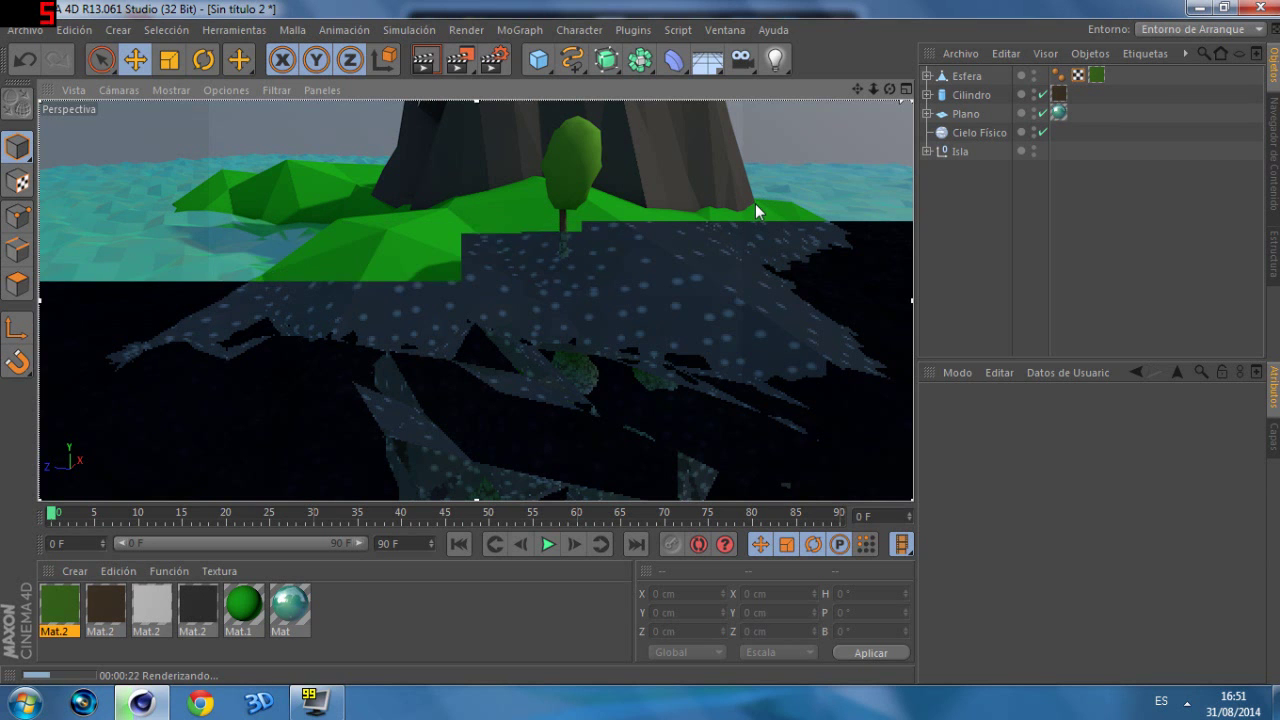
Step: Stop the preview render and nudge the Enroscar twist deformer slightly along X
{"action": "key", "text": "Escape"}
{"action": "left_click", "coordinate": [572, 150]}
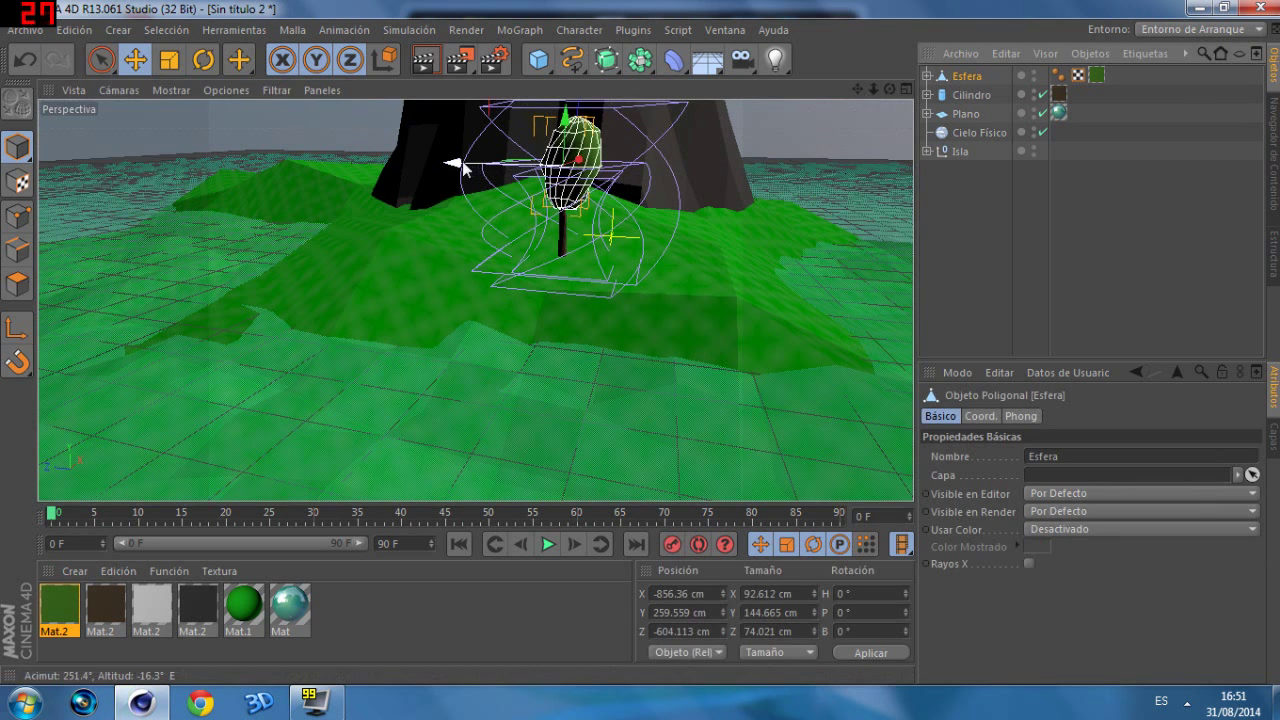
{"action": "left_click", "coordinate": [927, 76]}
{"action": "left_click", "coordinate": [982, 95]}
{"action": "left_click_drag", "start_coordinate": [465, 184], "coordinate": [455, 187]}
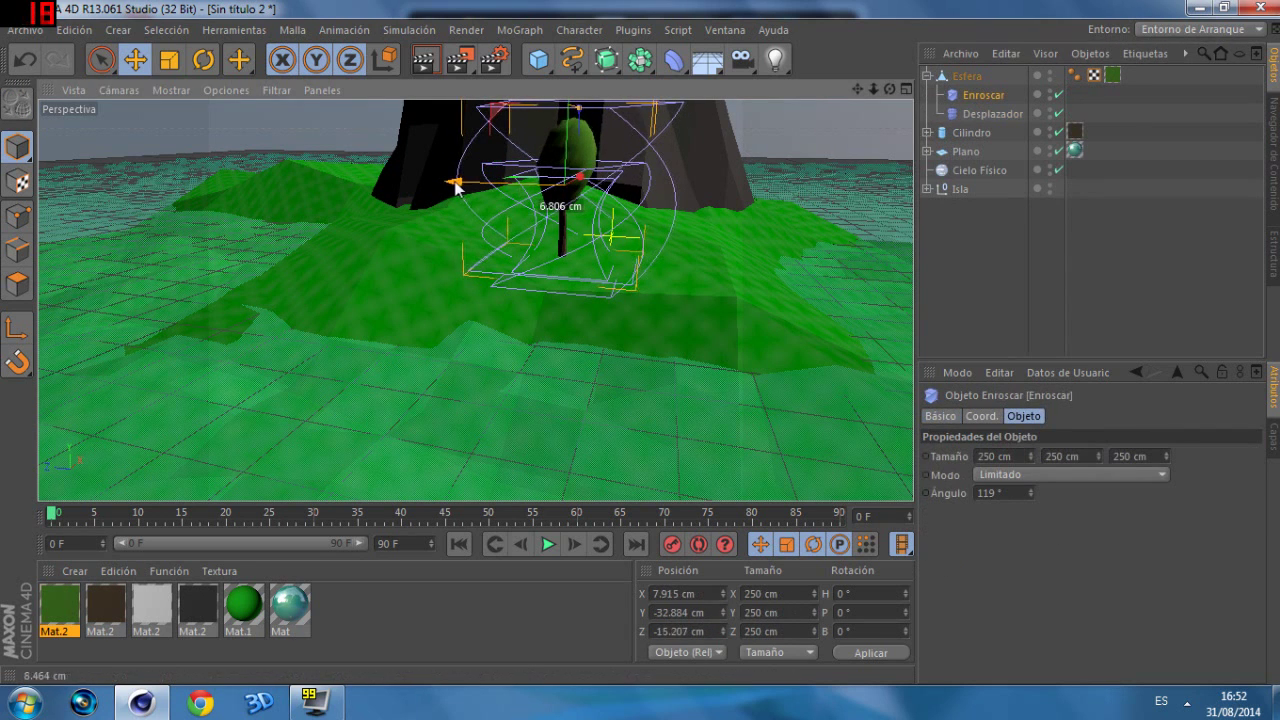
{"action": "left_click", "coordinate": [1015, 113]}
{"action": "left_click", "coordinate": [970, 97]}
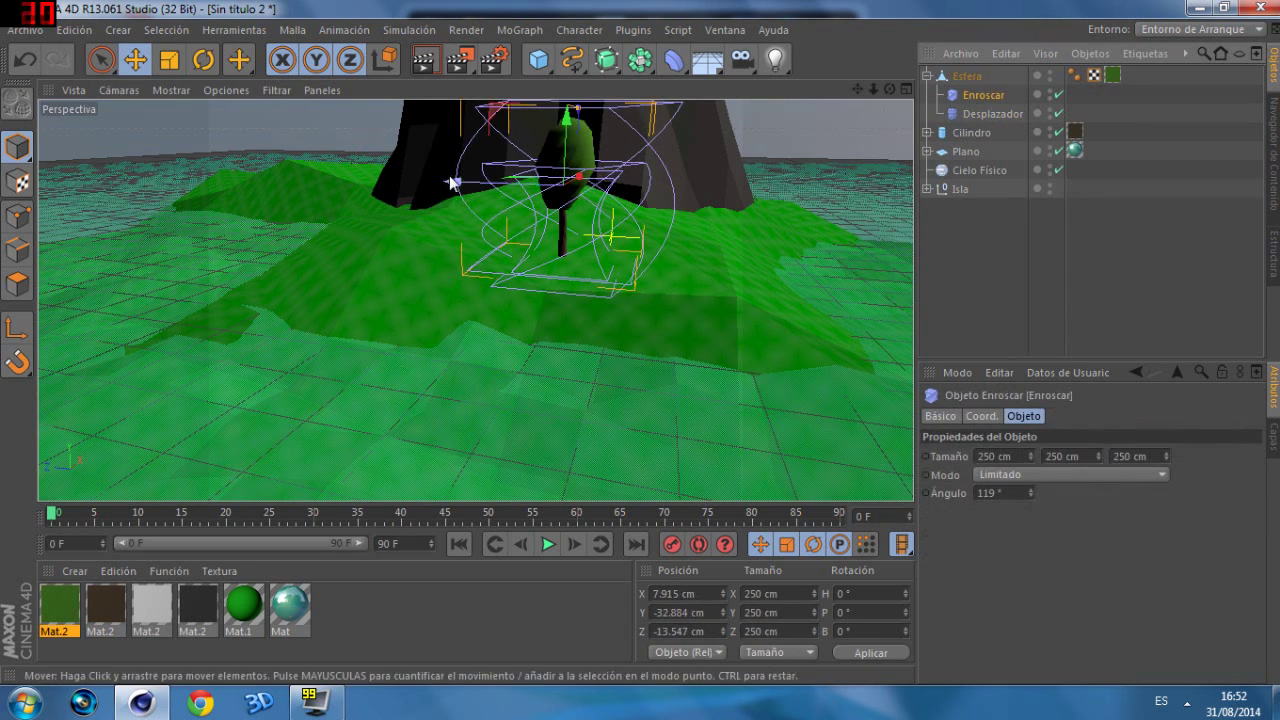
Step: Collapse the Esfera hierarchy and select both the crown and the trunk
{"action": "left_click", "coordinate": [572, 151]}
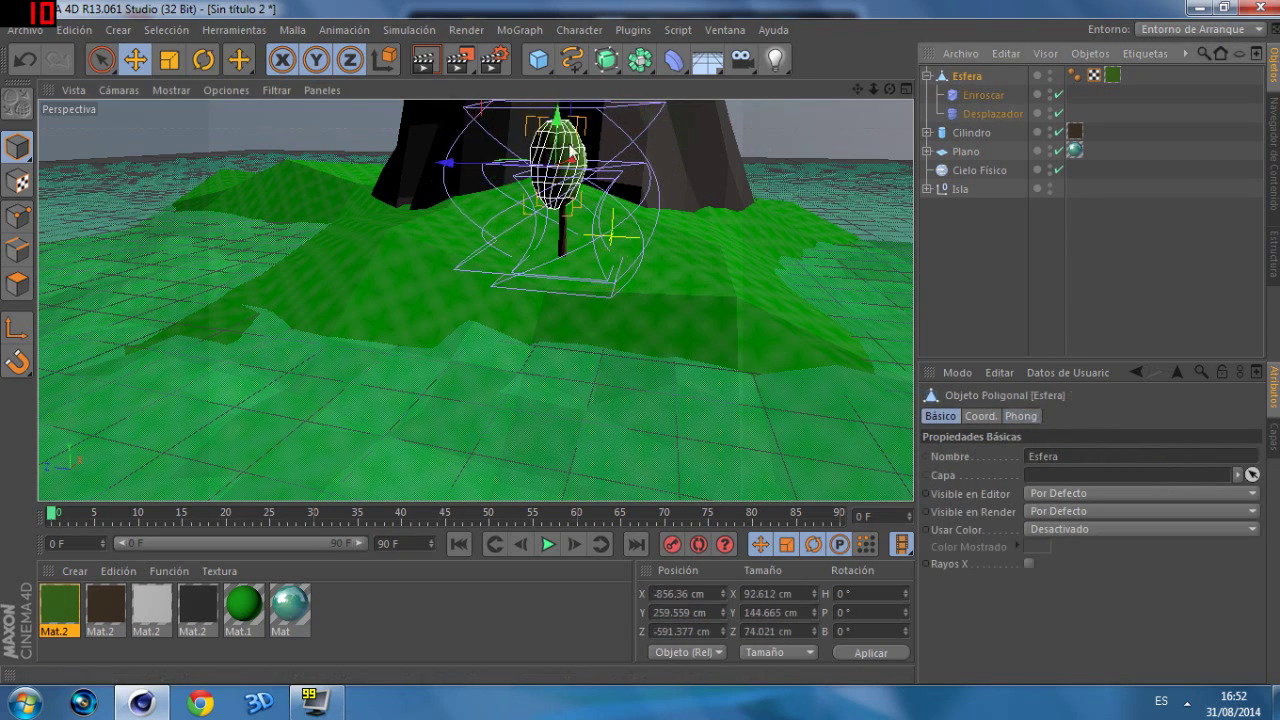
{"action": "left_click", "coordinate": [885, 178]}
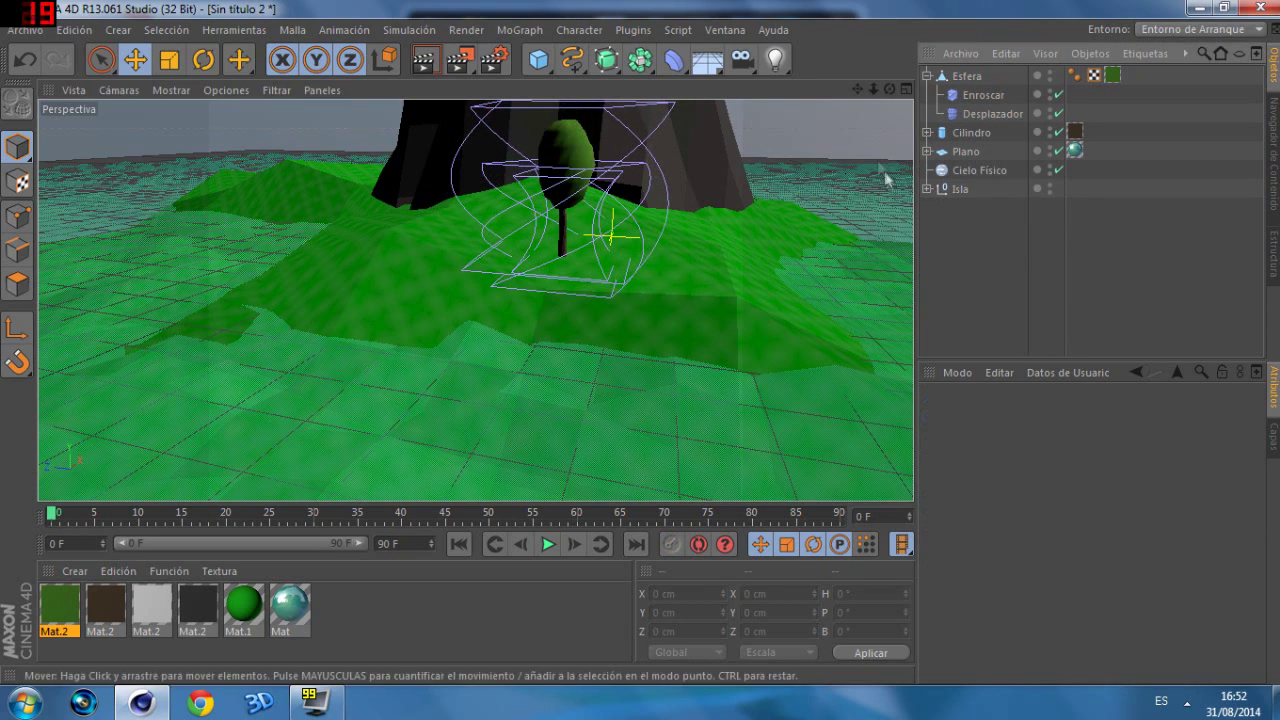
{"action": "left_click_drag", "start_coordinate": [890, 91], "coordinate": [892, 85]}
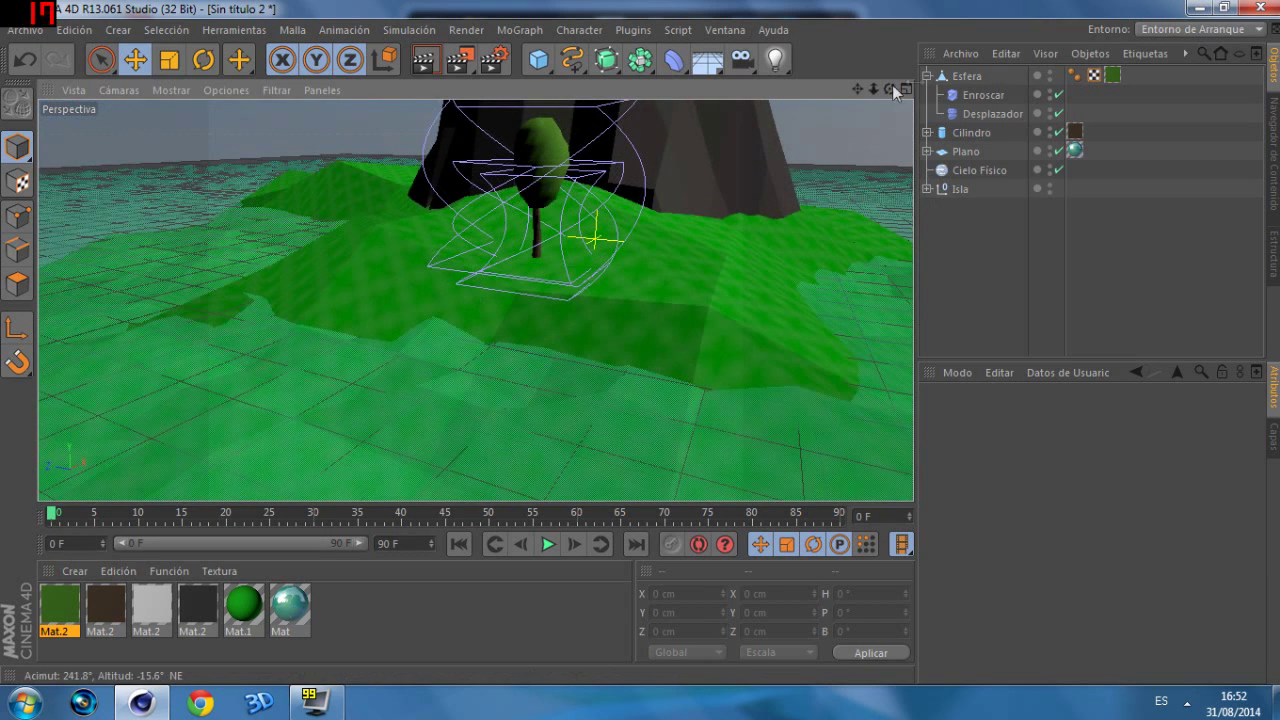
{"action": "left_click", "coordinate": [928, 76]}
{"action": "left_click_drag", "start_coordinate": [1103, 107], "coordinate": [1075, 86]}
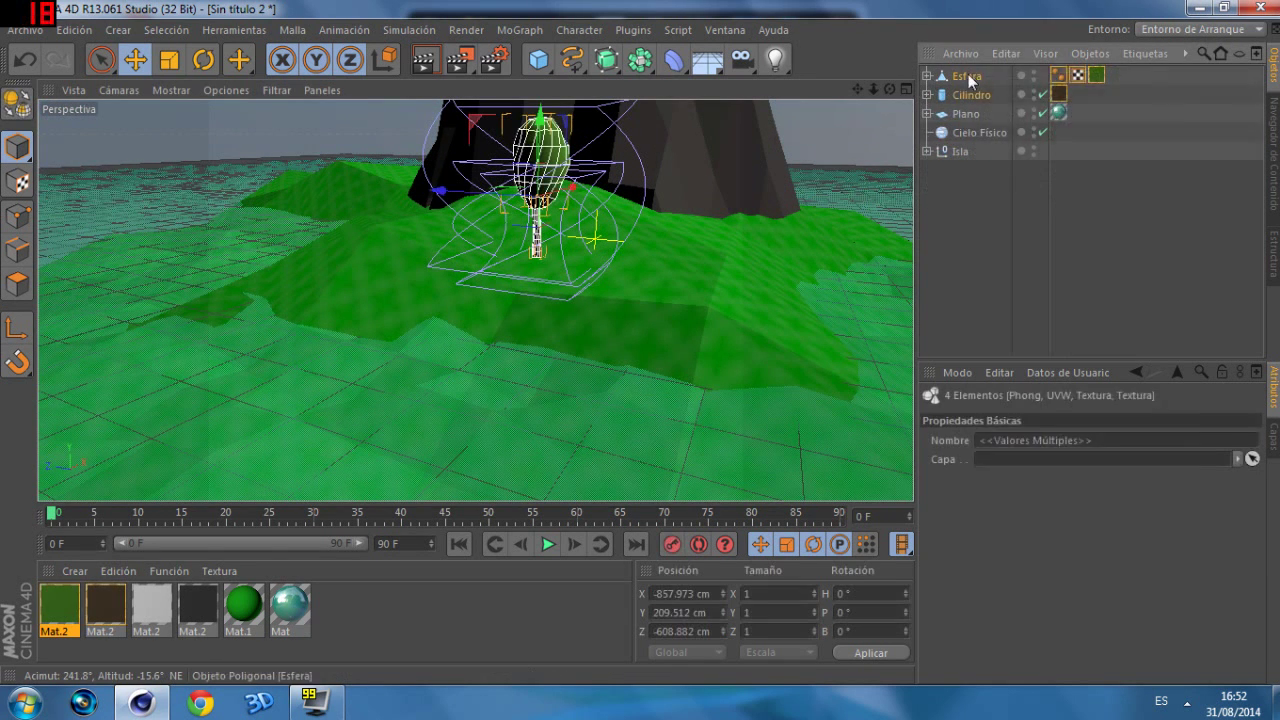
Step: Group the crown and trunk into a null named Árbol
{"action": "right_click", "coordinate": [1012, 88]}
{"action": "left_click", "coordinate": [1085, 528]}
{"action": "double_click", "coordinate": [967, 76]}
{"action": "type", "text": "Árbol"}
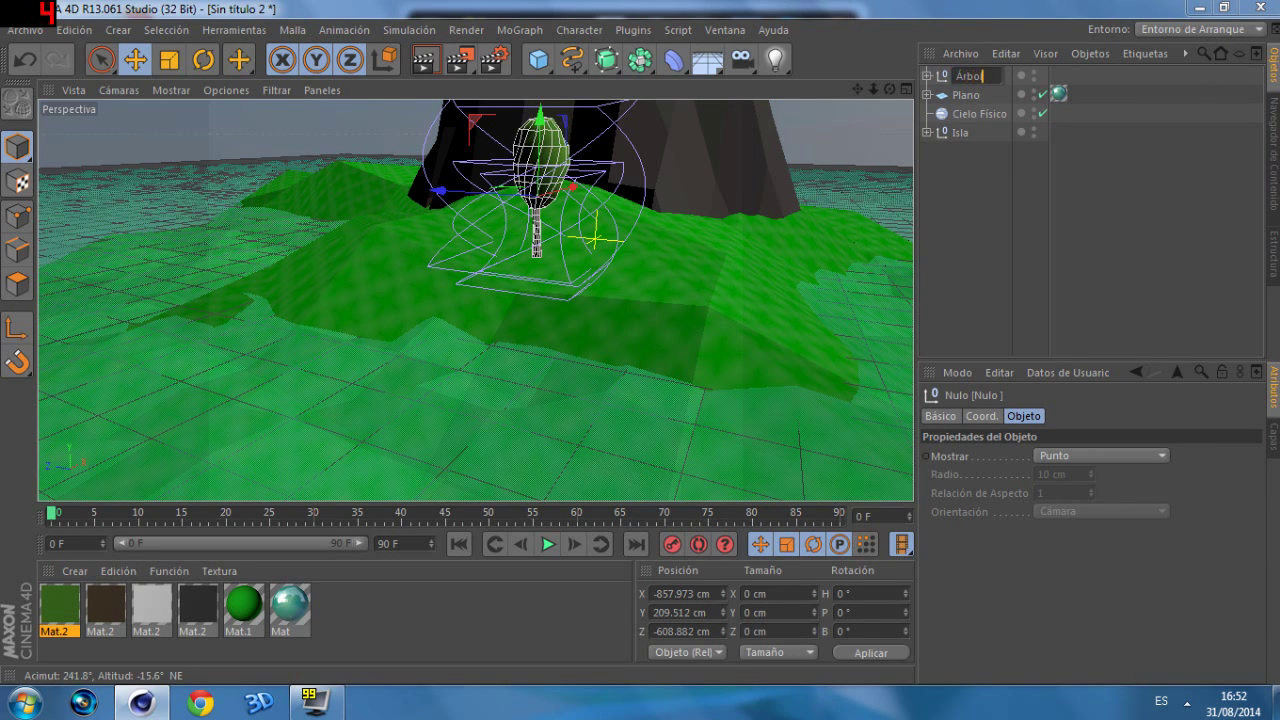
{"action": "key", "text": "Return"}
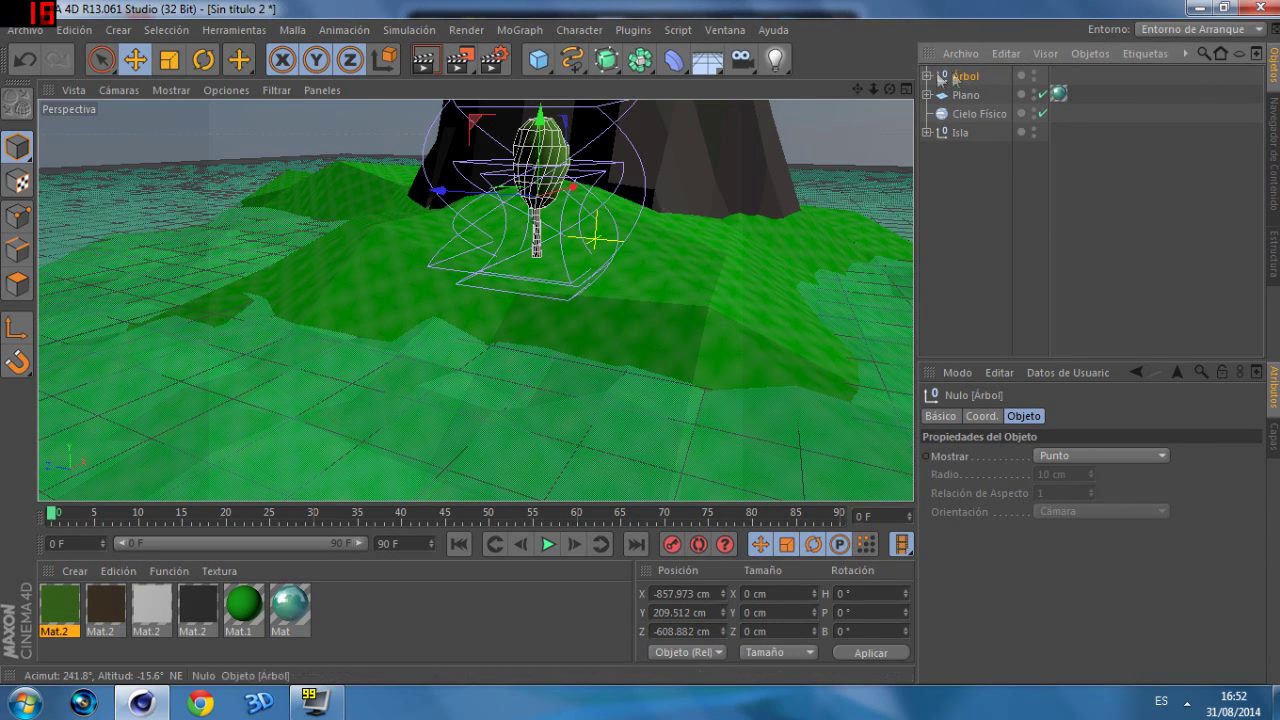
Step: Make copies Árbol.1–Árbol.3 and place them across the island
{"action": "left_click_drag", "start_coordinate": [889, 89], "coordinate": [870, 85]}
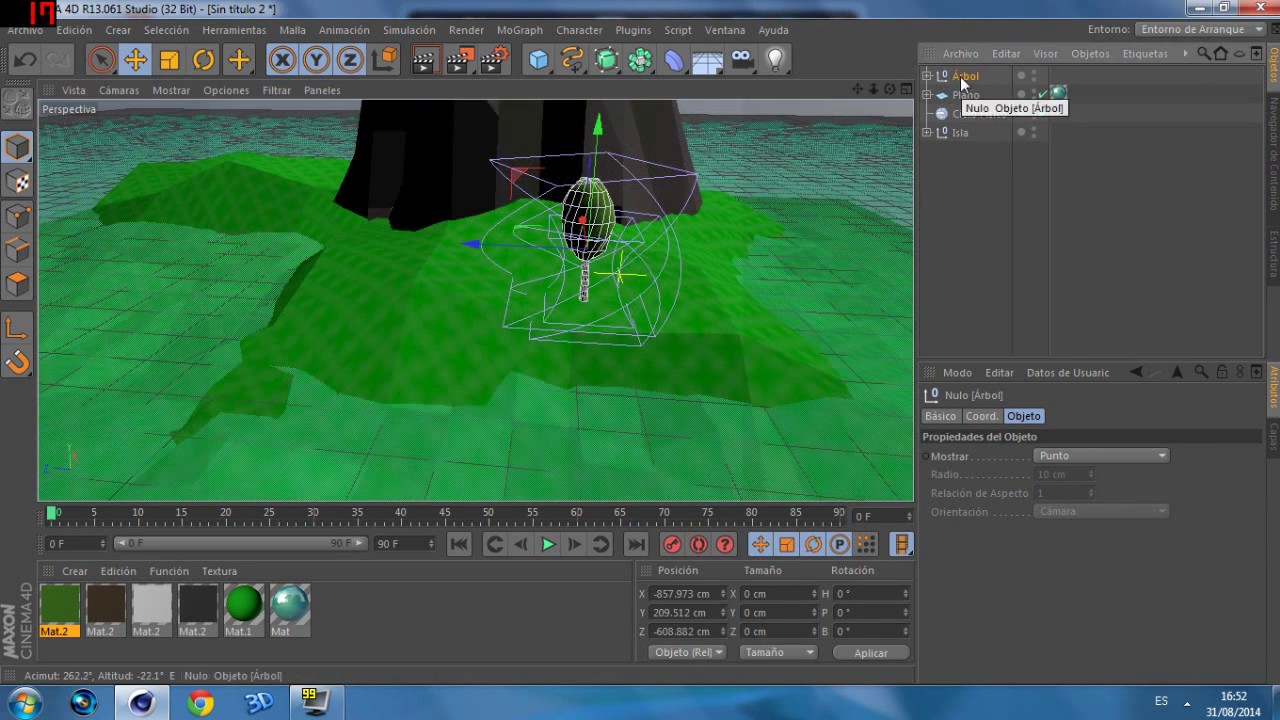
{"action": "key", "text": "ctrl+c"}
{"action": "key", "text": "ctrl+v"}
{"action": "left_click_drag", "start_coordinate": [520, 243], "coordinate": [311, 270]}
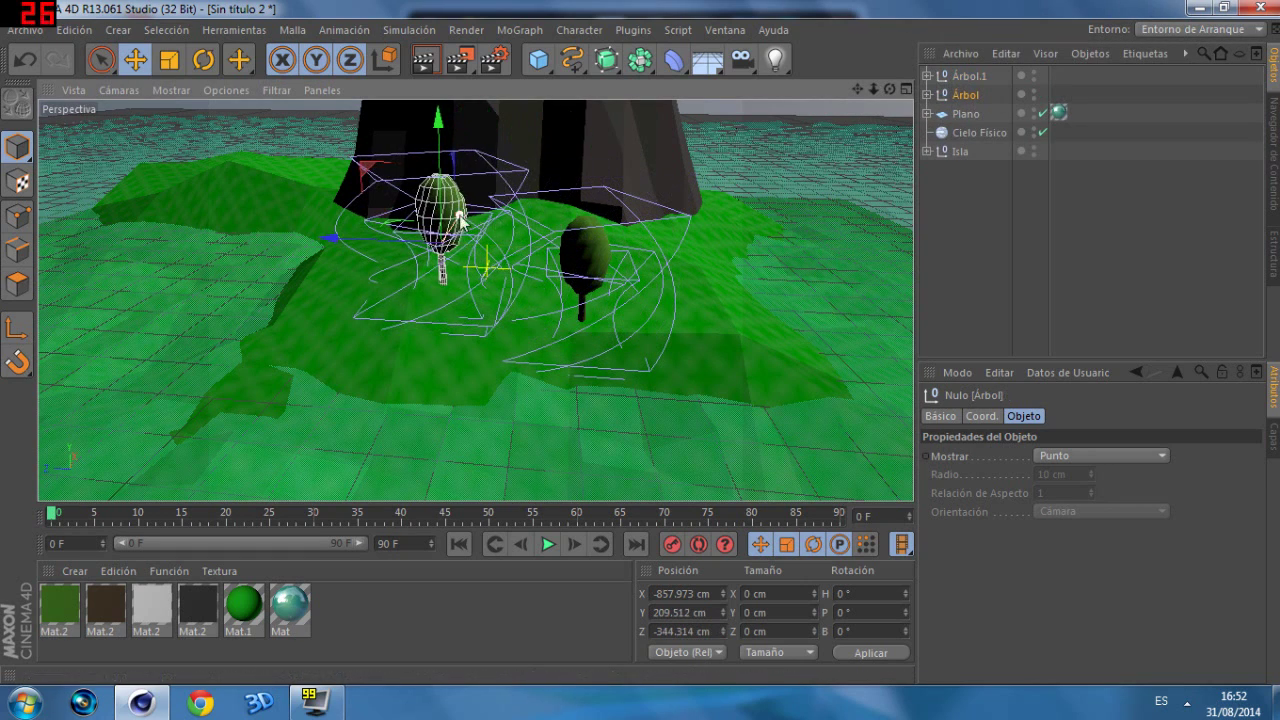
{"action": "left_click_drag", "start_coordinate": [460, 218], "coordinate": [480, 123]}
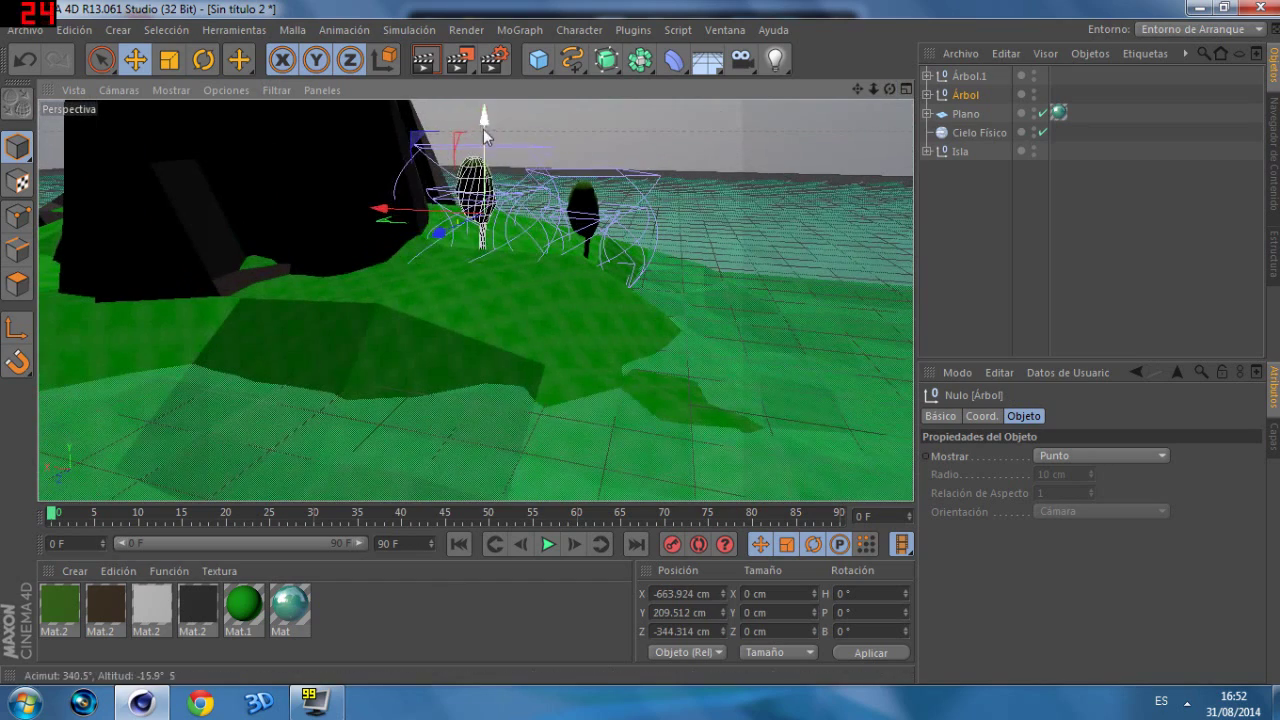
{"action": "left_click_drag", "start_coordinate": [438, 233], "coordinate": [379, 250], "text": "ctrl"}
{"action": "mouse_move", "coordinate": [336, 290]}
{"action": "left_mouse_down"}
{"action": "mouse_move", "coordinate": [410, 265]}
{"action": "mouse_move", "coordinate": [584, 305]}
{"action": "mouse_move", "coordinate": [590, 275]}
{"action": "mouse_move", "coordinate": [520, 250]}
{"action": "left_mouse_up"}
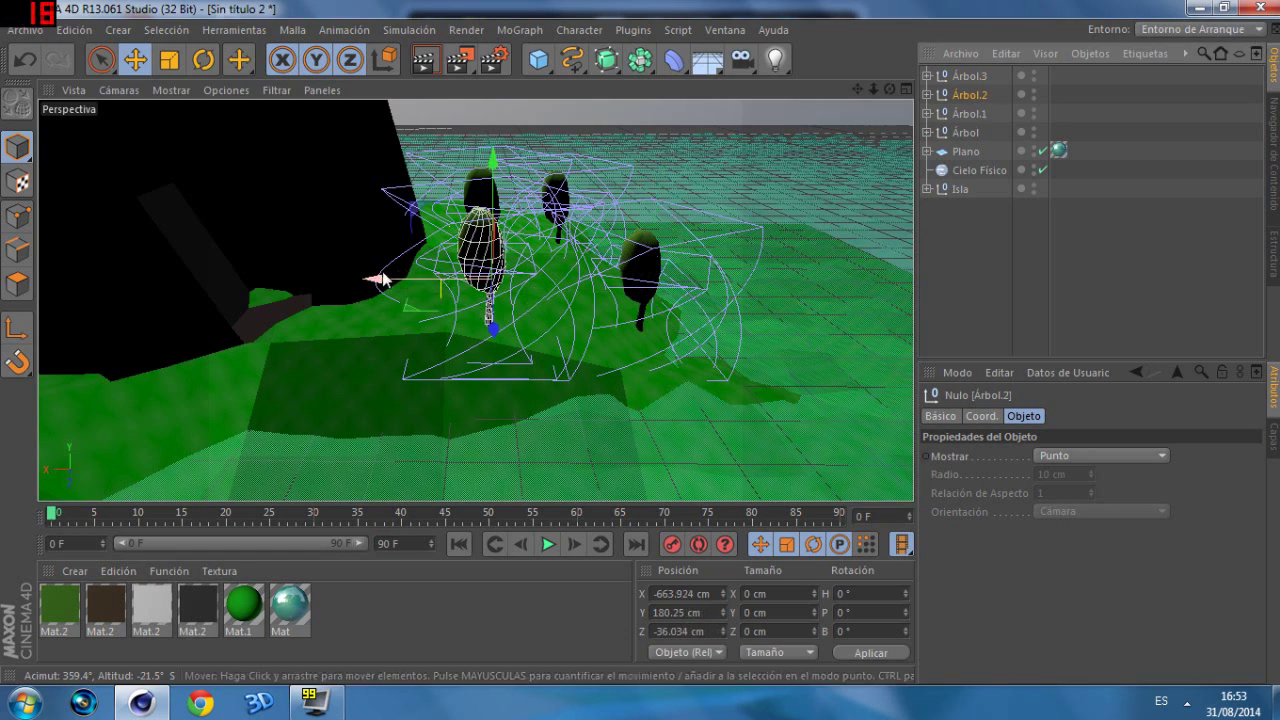
Step: Add and rotate more tree copies on the island's left side, up to Árbol.8
{"action": "mouse_move", "coordinate": [383, 279]}
{"action": "left_mouse_down", "text": "ctrl"}
{"action": "mouse_move", "coordinate": [250, 300]}
{"action": "mouse_move", "coordinate": [275, 345]}
{"action": "left_mouse_up", "text": "ctrl"}
{"action": "key", "text": "r"}
{"action": "left_click_drag", "start_coordinate": [400, 375], "coordinate": [682, 272]}
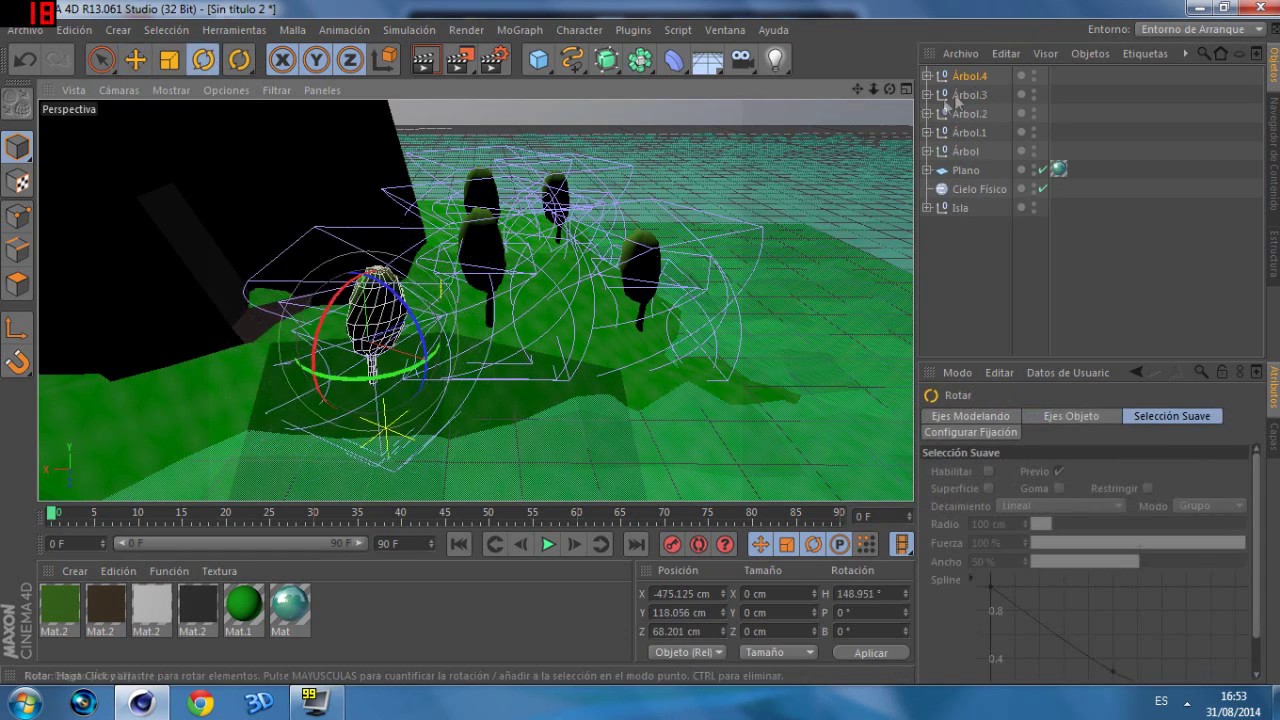
{"action": "scroll", "coordinate": [555, 350], "scroll_direction": "down", "scroll_amount": 5}
{"action": "key", "text": "e"}
{"action": "key", "text": "r"}
{"action": "key", "text": "e"}
{"action": "mouse_move", "coordinate": [430, 330]}
{"action": "left_mouse_down", "text": "ctrl"}
{"action": "mouse_move", "coordinate": [188, 413]}
{"action": "mouse_move", "coordinate": [205, 445]}
{"action": "mouse_move", "coordinate": [120, 430]}
{"action": "mouse_move", "coordinate": [235, 335]}
{"action": "left_mouse_up", "text": "ctrl"}
{"action": "left_click_drag", "start_coordinate": [716, 112], "coordinate": [600, 200], "text": "alt"}
{"action": "mouse_move", "coordinate": [340, 310]}
{"action": "left_mouse_down", "text": "ctrl"}
{"action": "mouse_move", "coordinate": [245, 345]}
{"action": "mouse_move", "coordinate": [130, 340]}
{"action": "mouse_move", "coordinate": [398, 355]}
{"action": "left_mouse_up", "text": "ctrl"}
Step: Place further tree copies up to Árbol.18 near the mountain base, then select all trees
{"action": "key", "text": "r"}
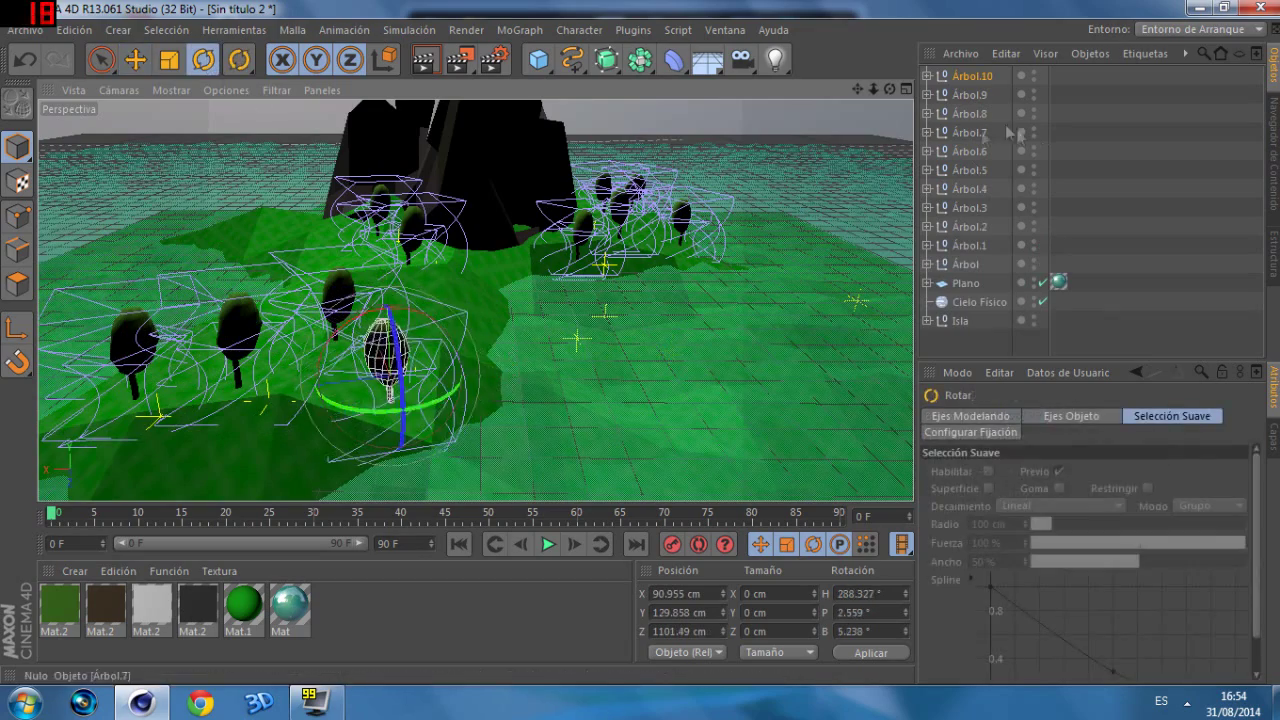
{"action": "left_click", "coordinate": [968, 94]}
{"action": "left_click", "coordinate": [135, 60]}
{"action": "left_click_drag", "start_coordinate": [135, 340], "coordinate": [280, 245], "text": "ctrl"}
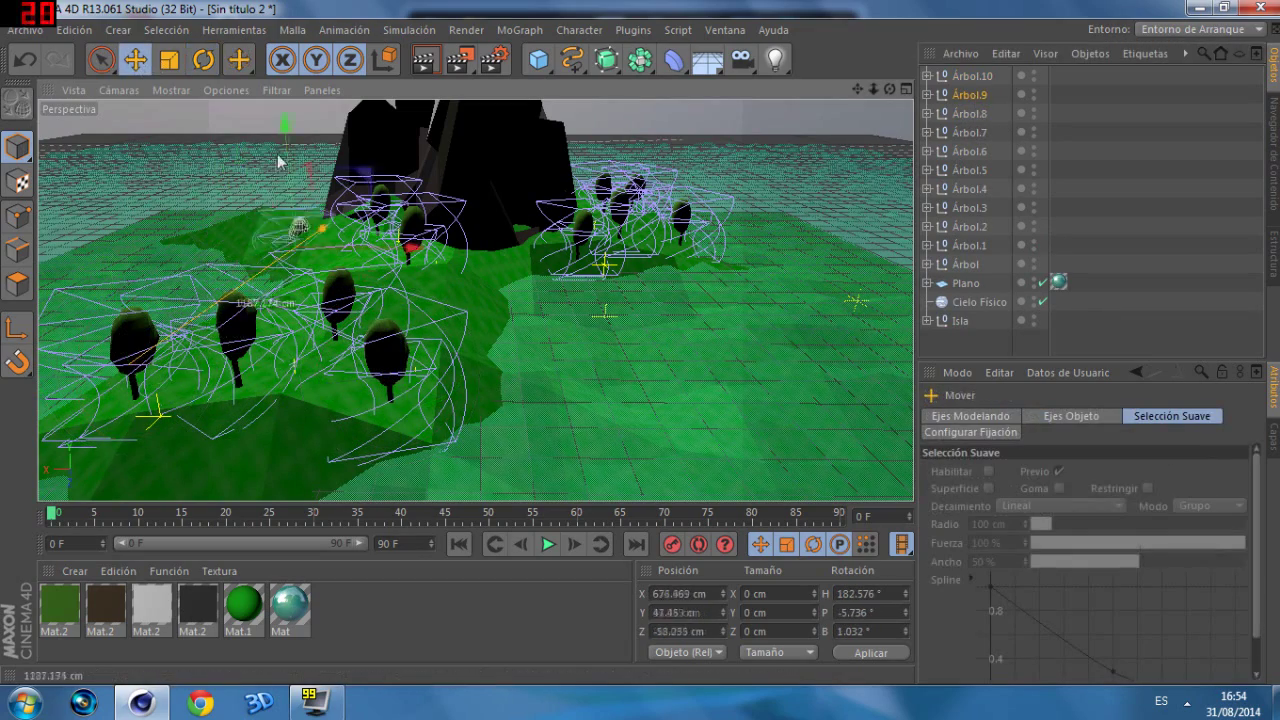
{"action": "left_click_drag", "start_coordinate": [275, 190], "coordinate": [268, 130], "text": "ctrl"}
{"action": "mouse_move", "coordinate": [423, 245]}
{"action": "left_mouse_down", "text": "ctrl"}
{"action": "mouse_move", "coordinate": [300, 240]}
{"action": "mouse_move", "coordinate": [348, 215]}
{"action": "mouse_move", "coordinate": [292, 268]}
{"action": "mouse_move", "coordinate": [598, 240]}
{"action": "left_mouse_up", "text": "ctrl"}
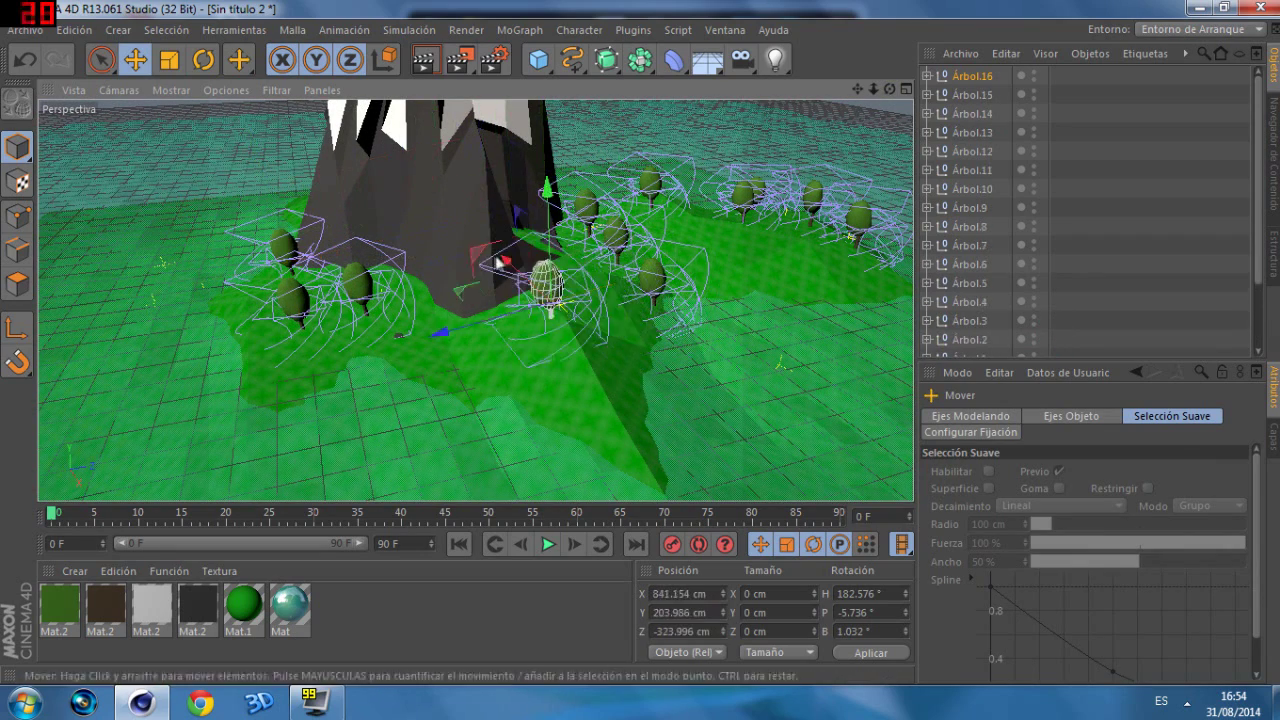
{"action": "left_click_drag", "start_coordinate": [611, 355], "coordinate": [519, 353], "text": "ctrl"}
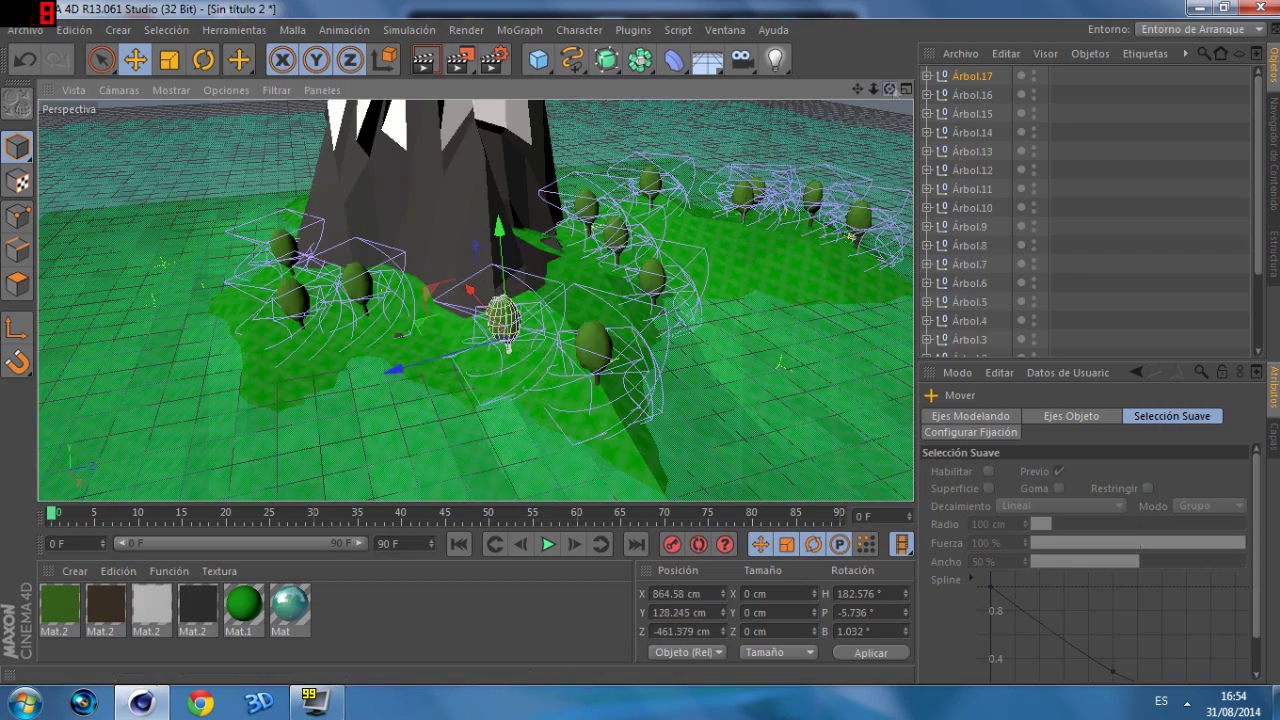
{"action": "left_click_drag", "start_coordinate": [889, 89], "coordinate": [780, 130]}
{"action": "left_click_drag", "start_coordinate": [335, 258], "coordinate": [665, 299], "text": "ctrl"}
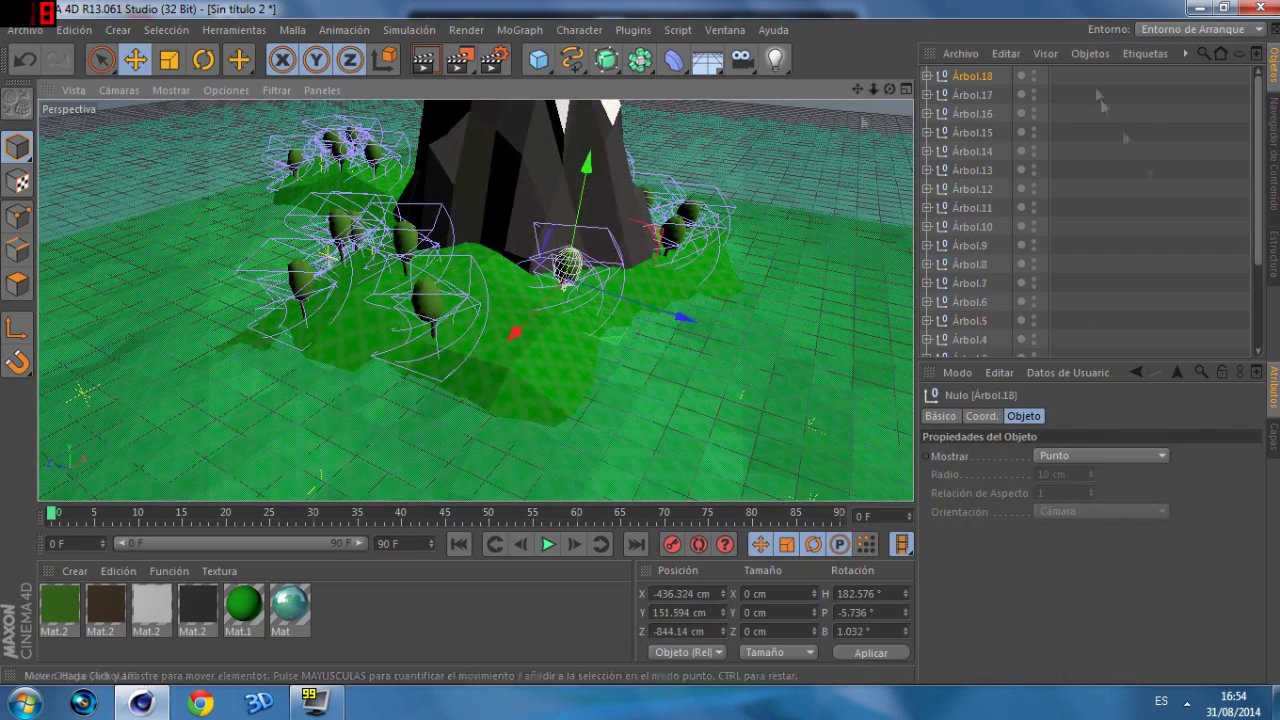
{"action": "left_click_drag", "start_coordinate": [960, 72], "coordinate": [960, 340]}
Step: Group all Árbol copies into 'Conjunto de Árboles' and render the active view
{"action": "right_click", "coordinate": [980, 290]}
{"action": "left_click", "coordinate": [1042, 483]}
{"action": "double_click", "coordinate": [965, 75]}
{"action": "type", "text": "Con"}
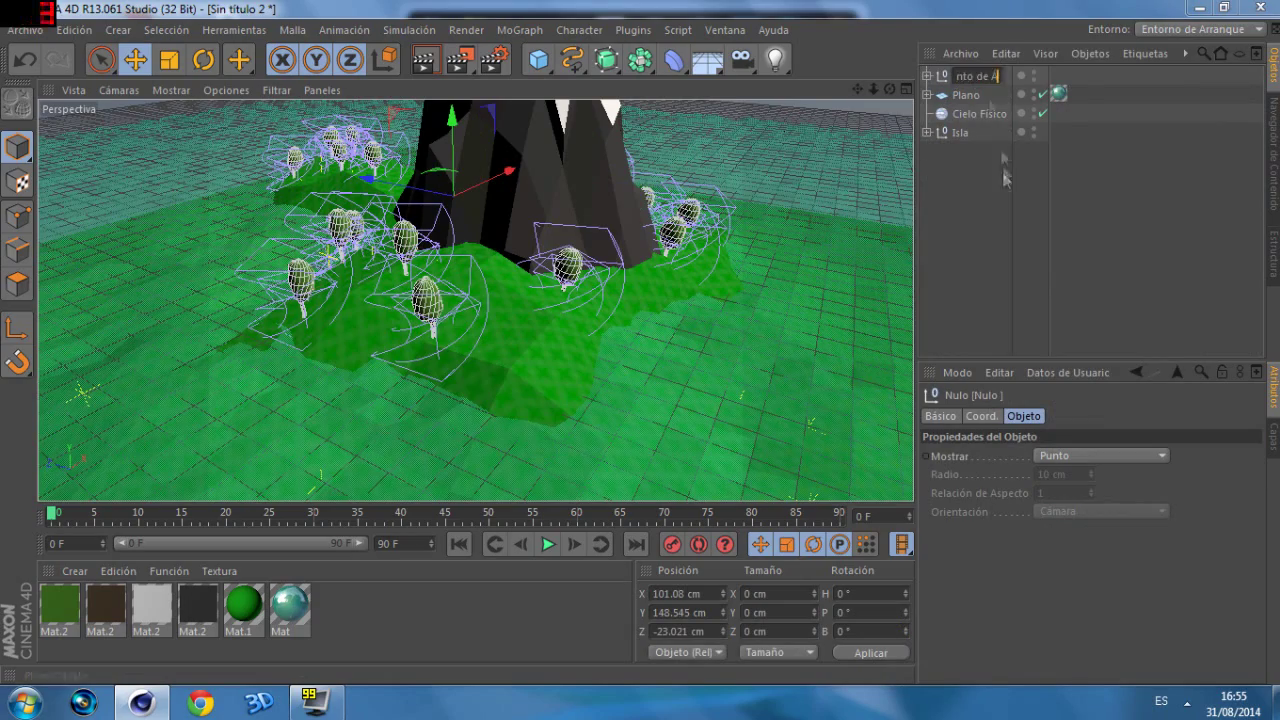
{"action": "key", "text": "Return"}
{"action": "left_click_drag", "start_coordinate": [889, 89], "coordinate": [861, 86]}
{"action": "left_click", "coordinate": [1081, 246]}
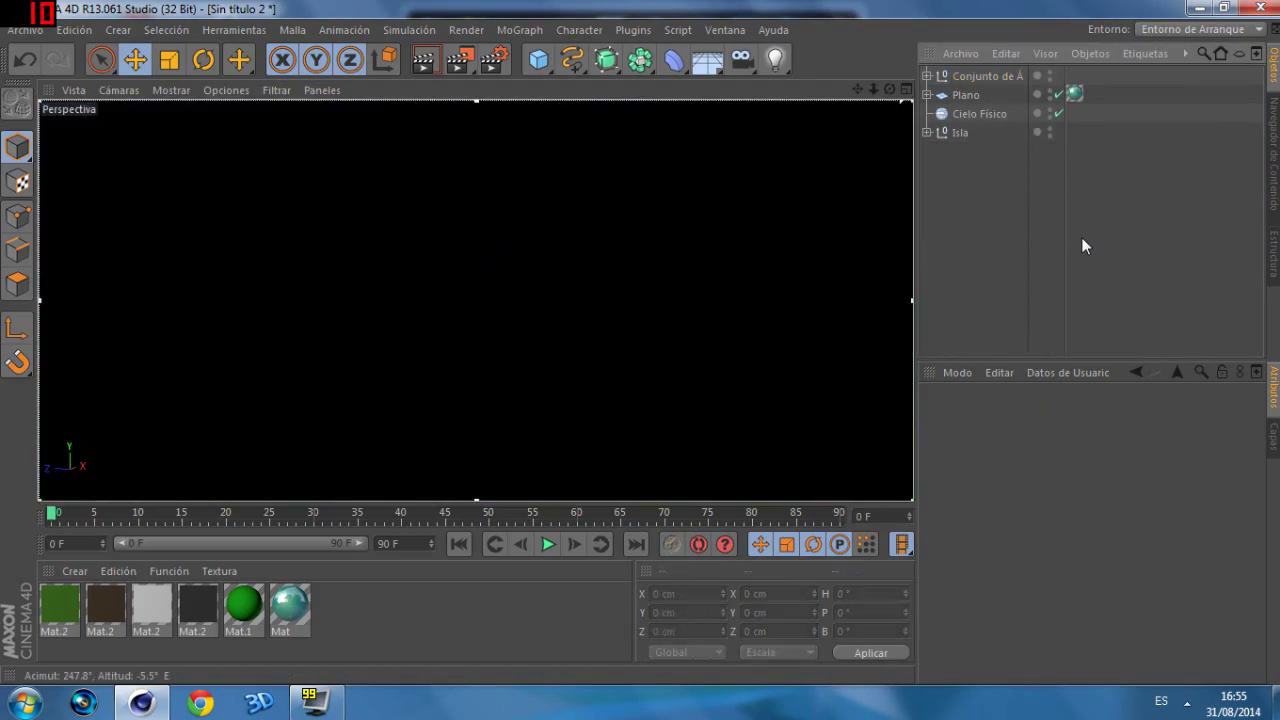